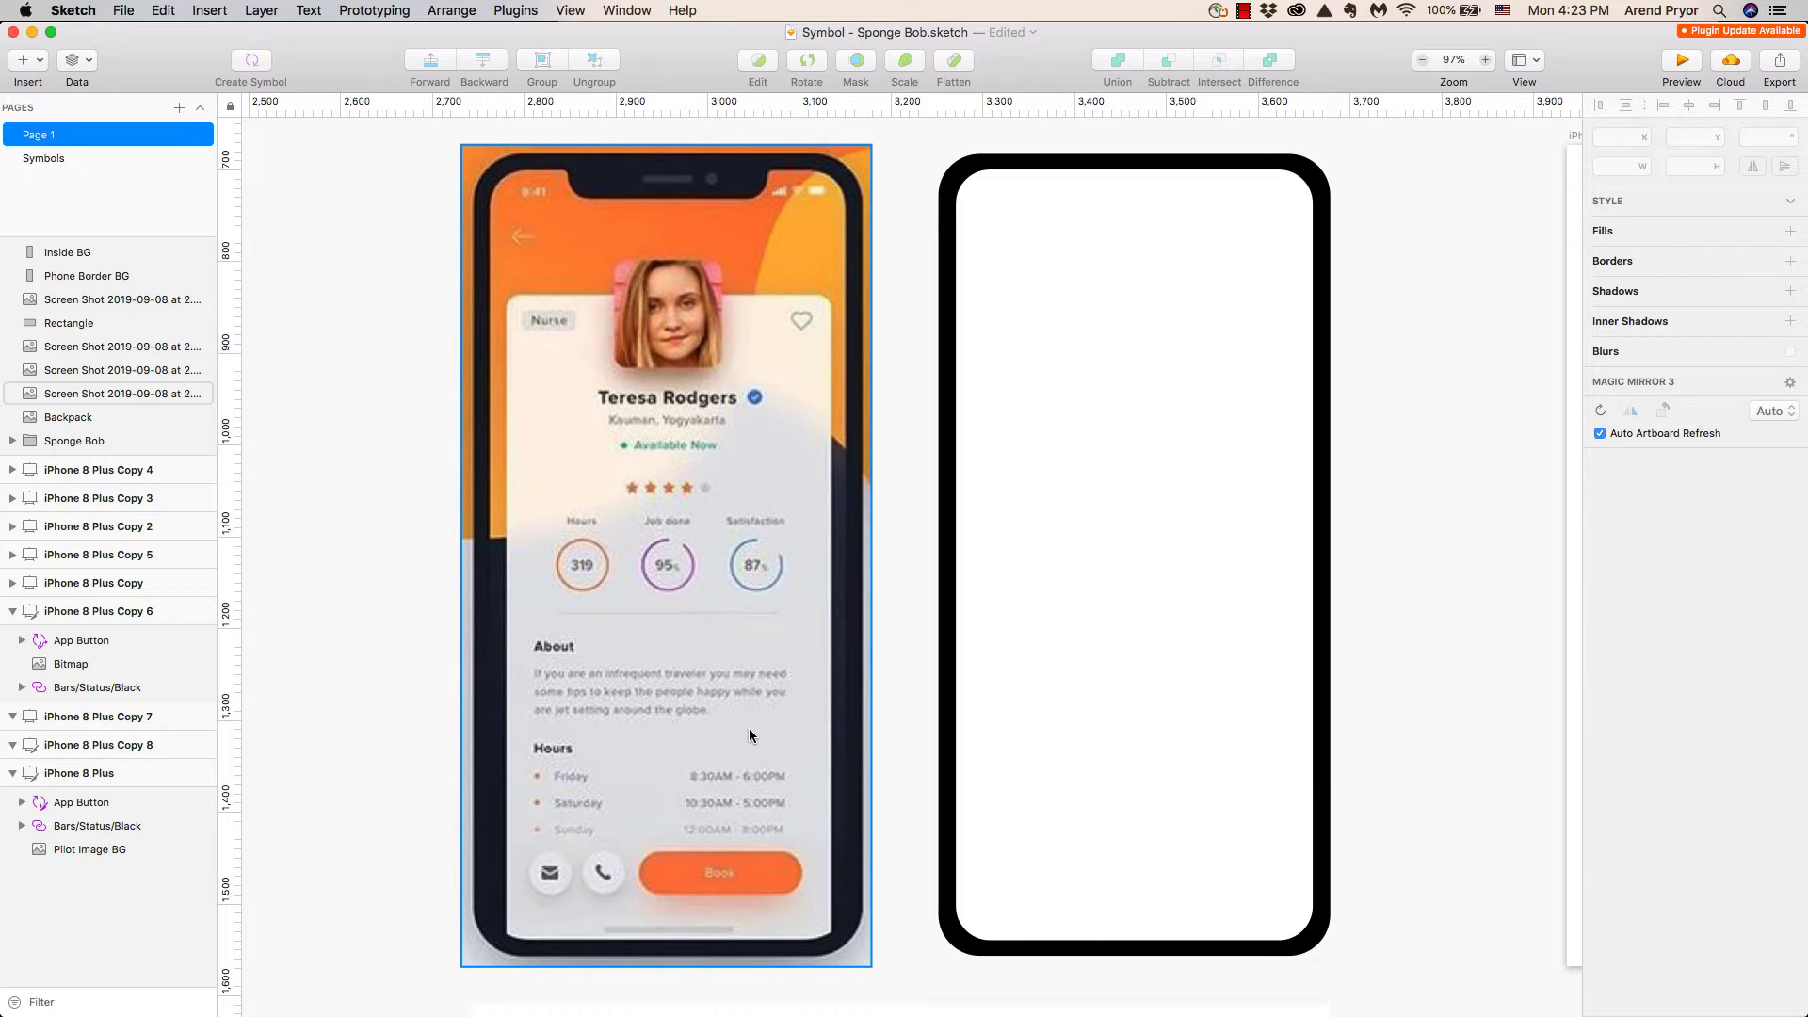
Step: Place a horizontal ruler guide at 732 along the lower edge of the reference phone's notch
{"action": "scroll", "coordinate": [749, 727], "scroll_direction": "down", "scroll_amount": 5}
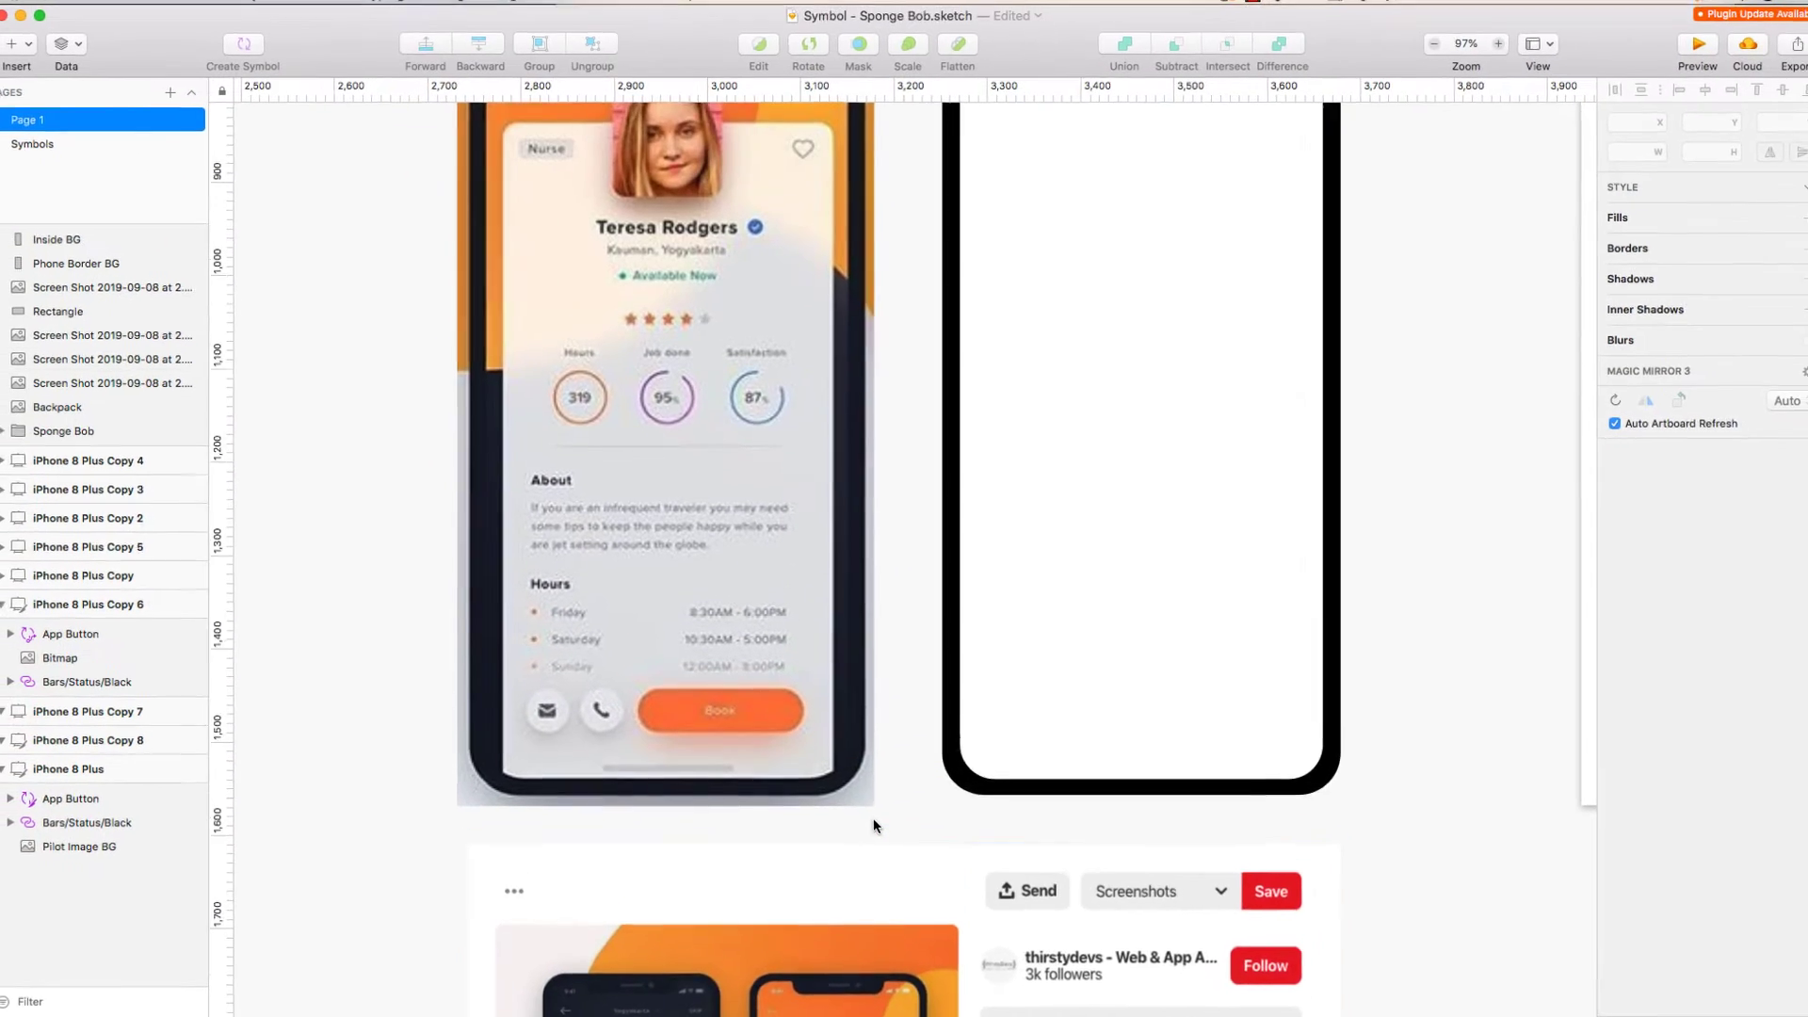
{"action": "scroll", "coordinate": [873, 826], "scroll_direction": "up", "scroll_amount": 4}
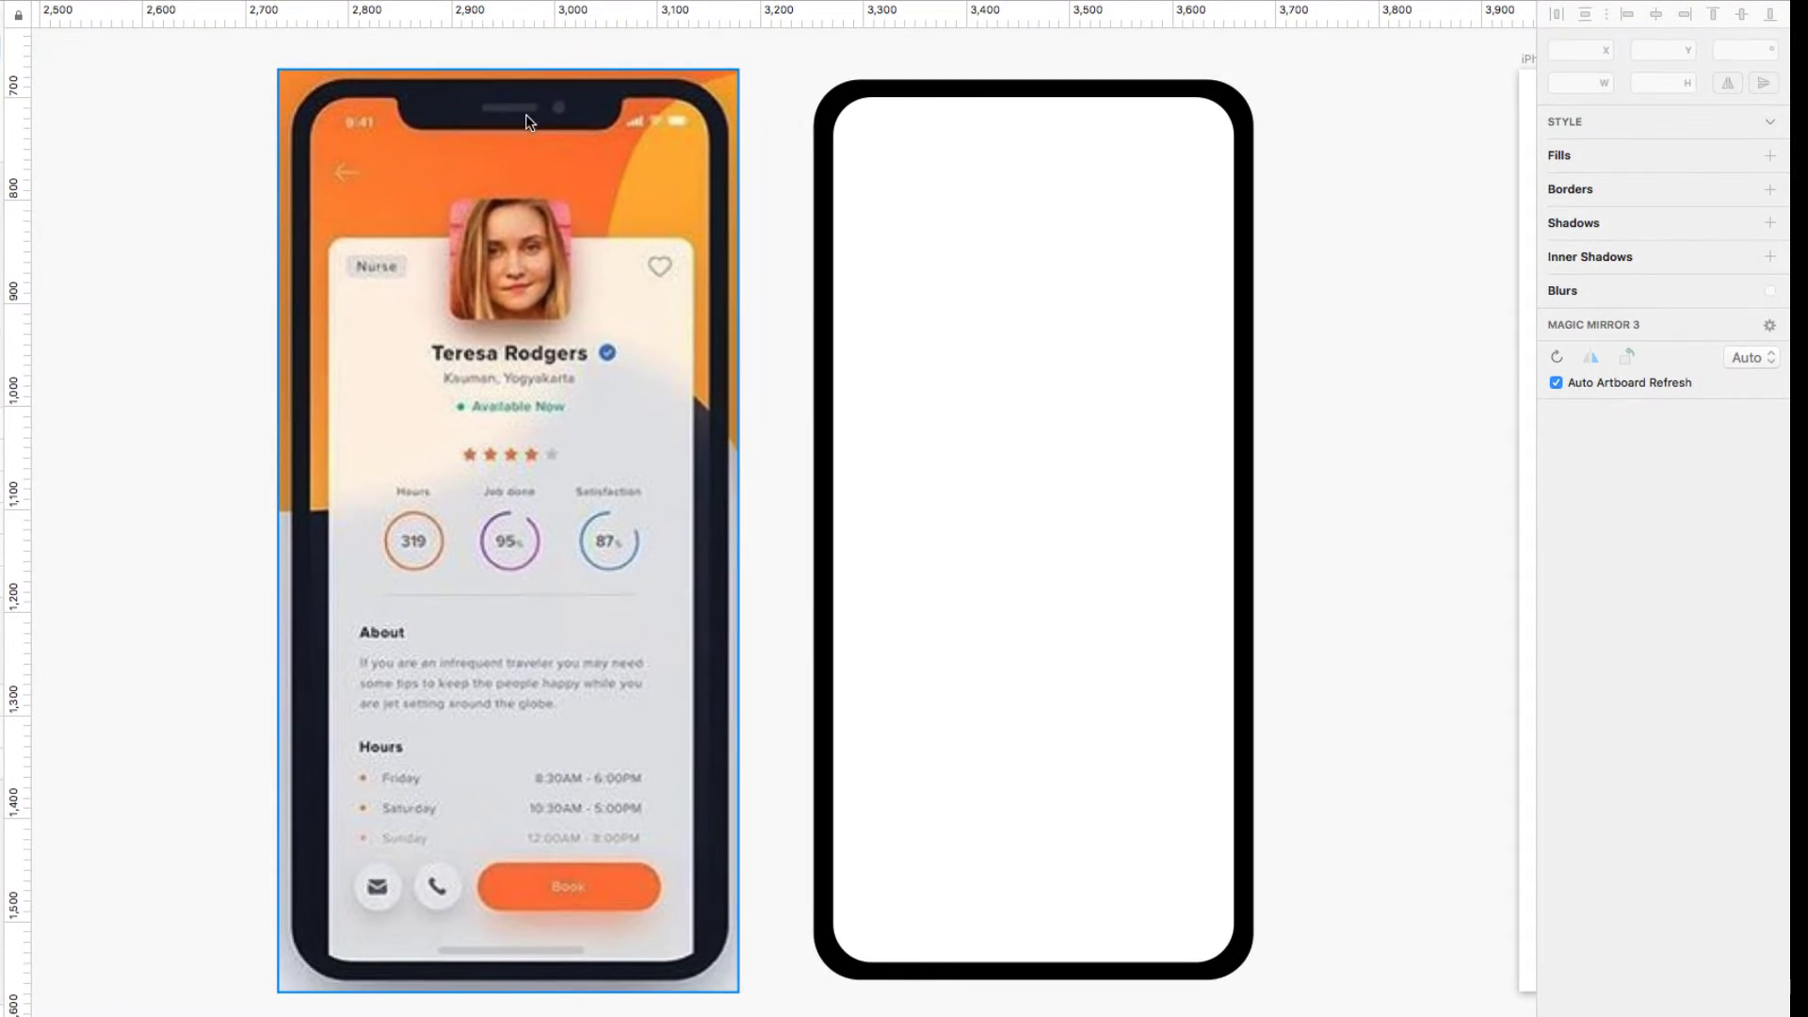
{"action": "left_click", "coordinate": [24, 129]}
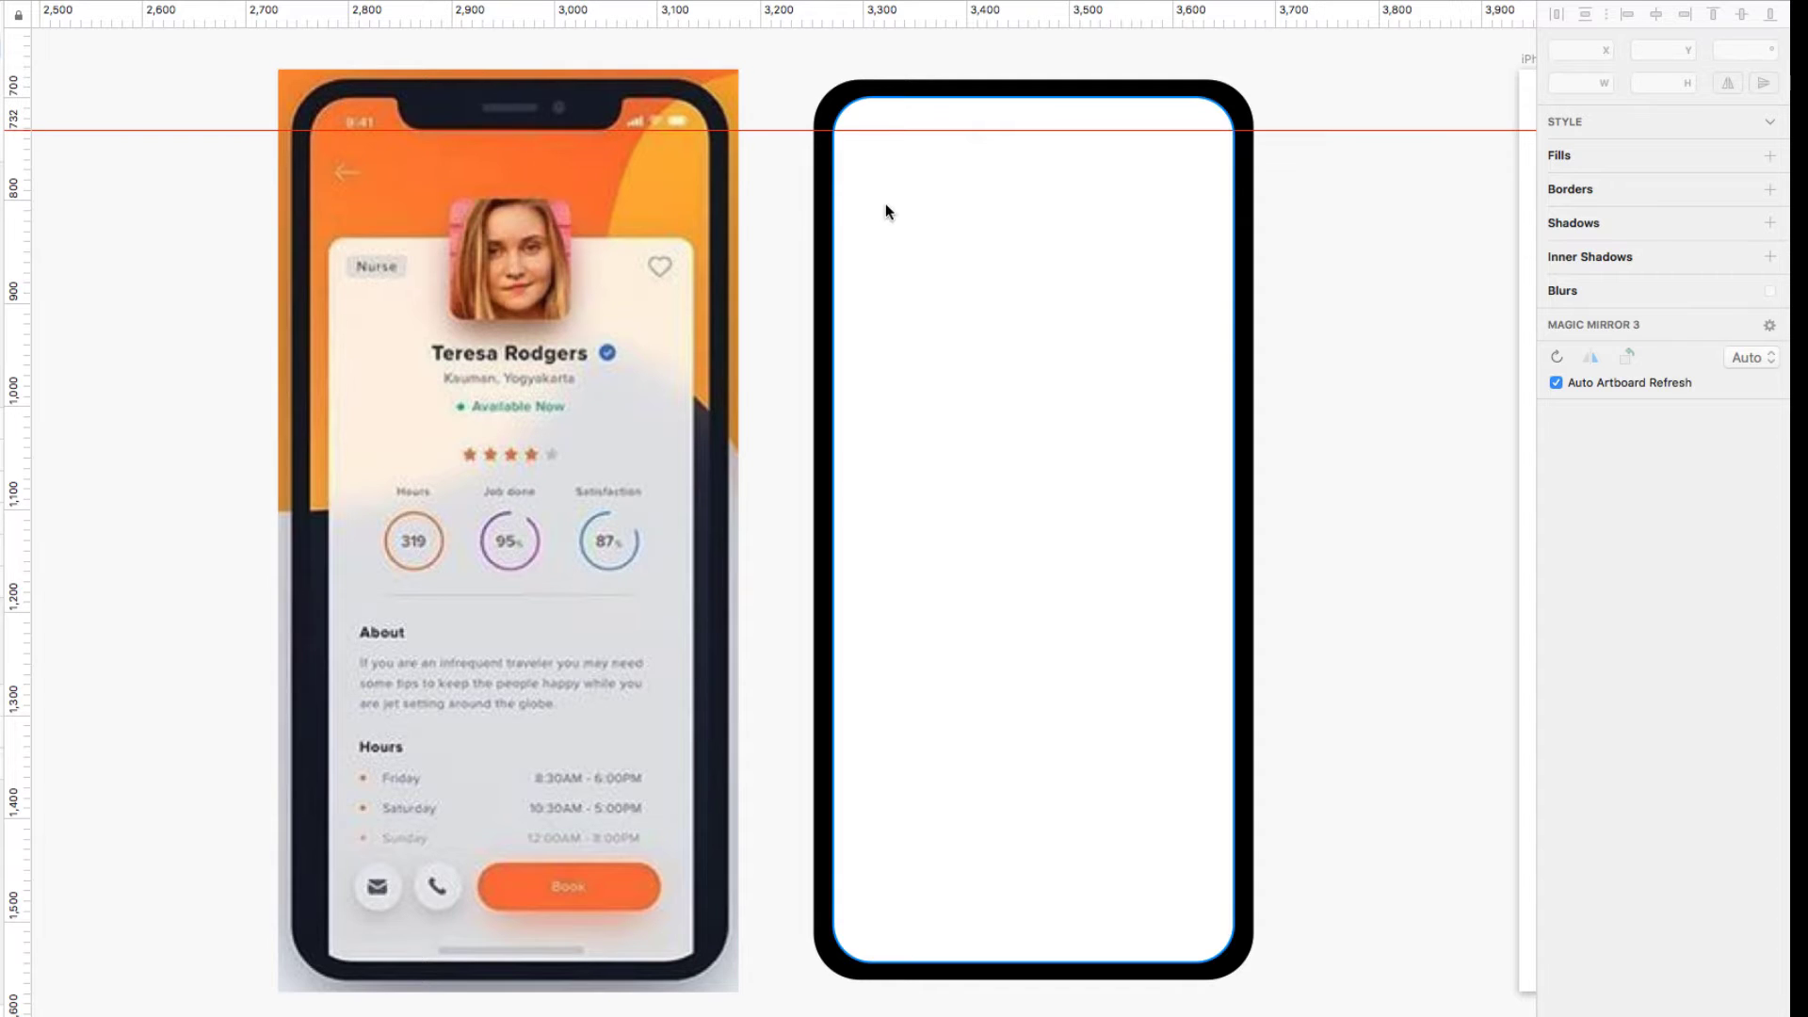
Step: Draw a rectangle about 219 × 37 over the notch of the reference phone, ending at the guide
{"action": "scroll", "coordinate": [914, 262], "scroll_direction": "up", "scroll_amount": 2}
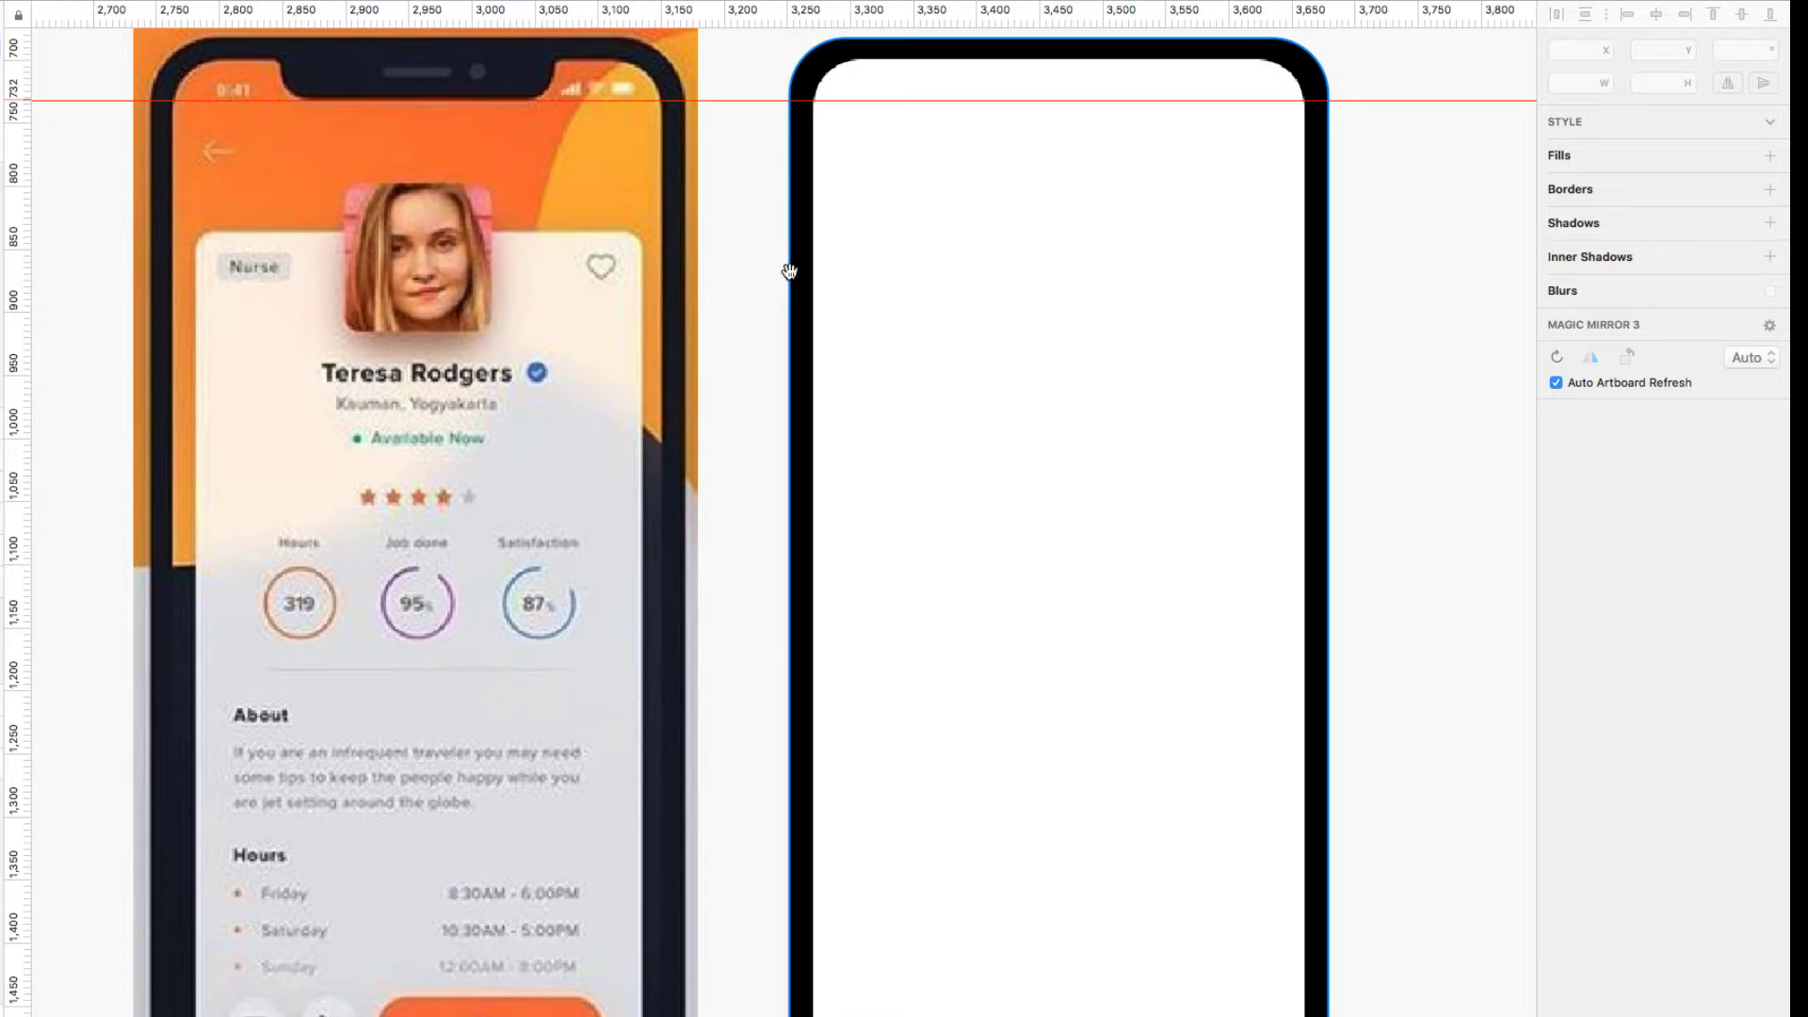
{"action": "left_click_drag", "start_coordinate": [766, 250], "coordinate": [832, 299]}
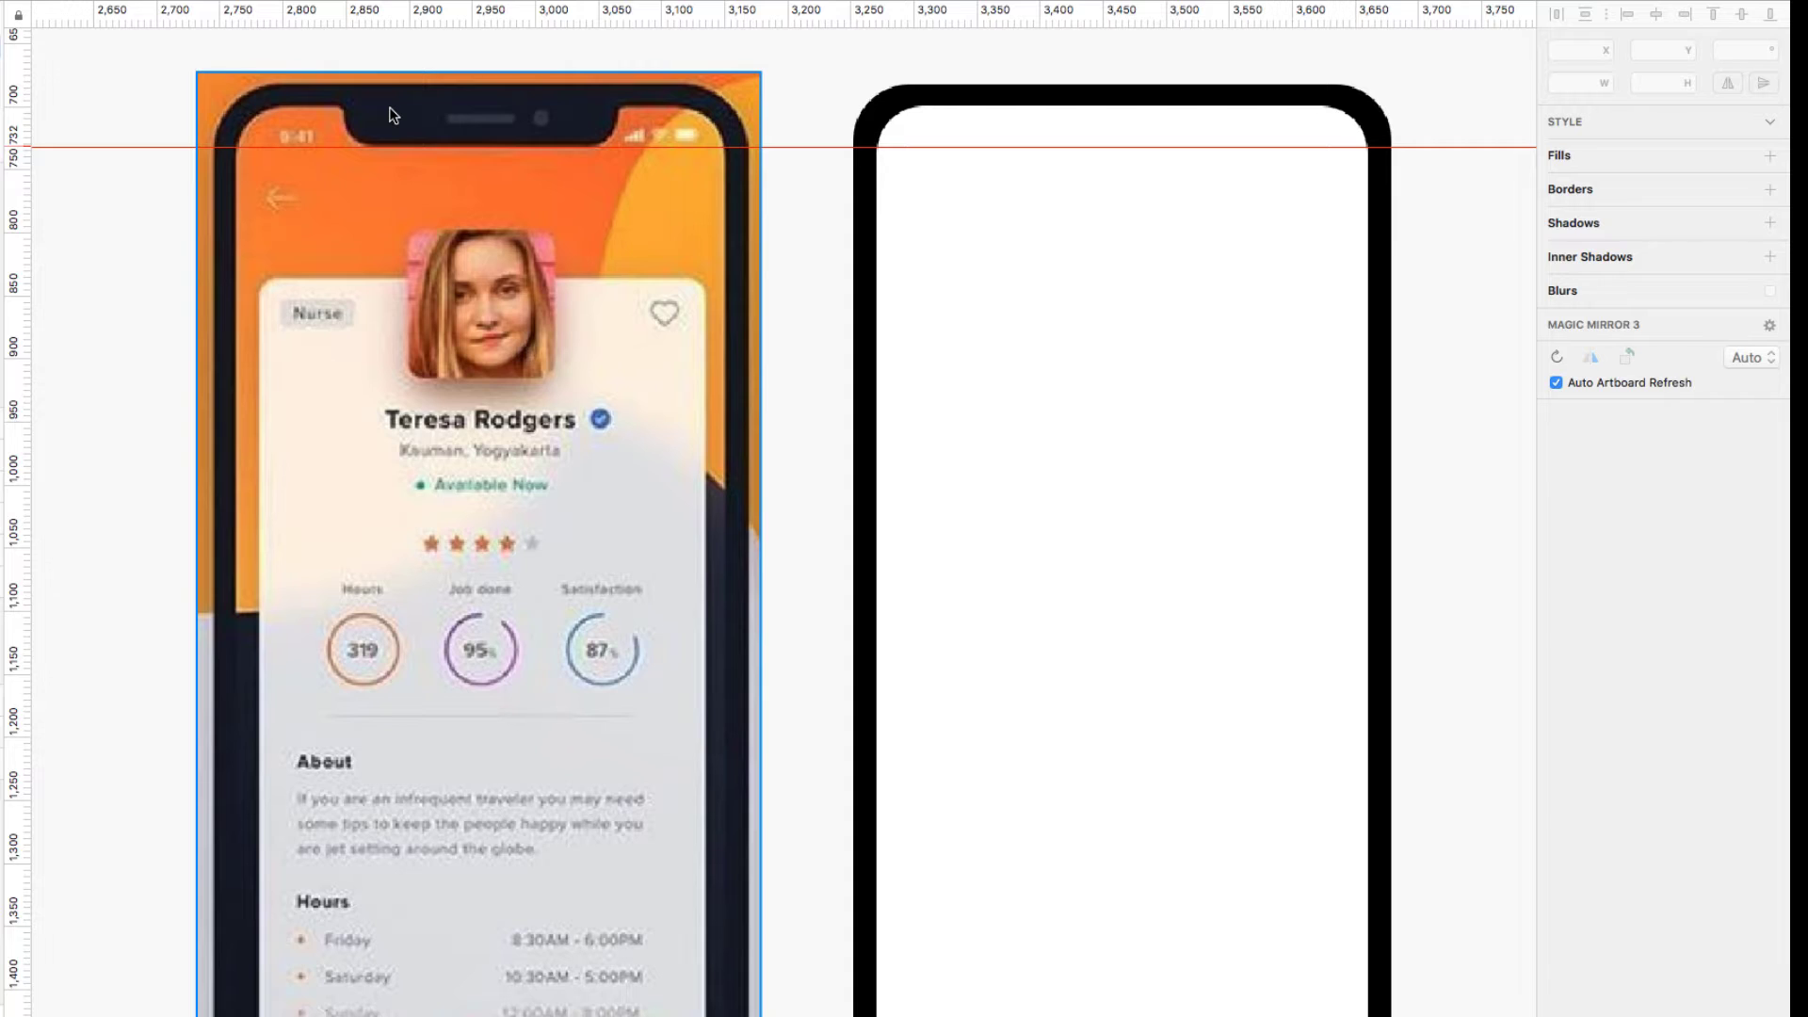
{"action": "key", "text": "r"}
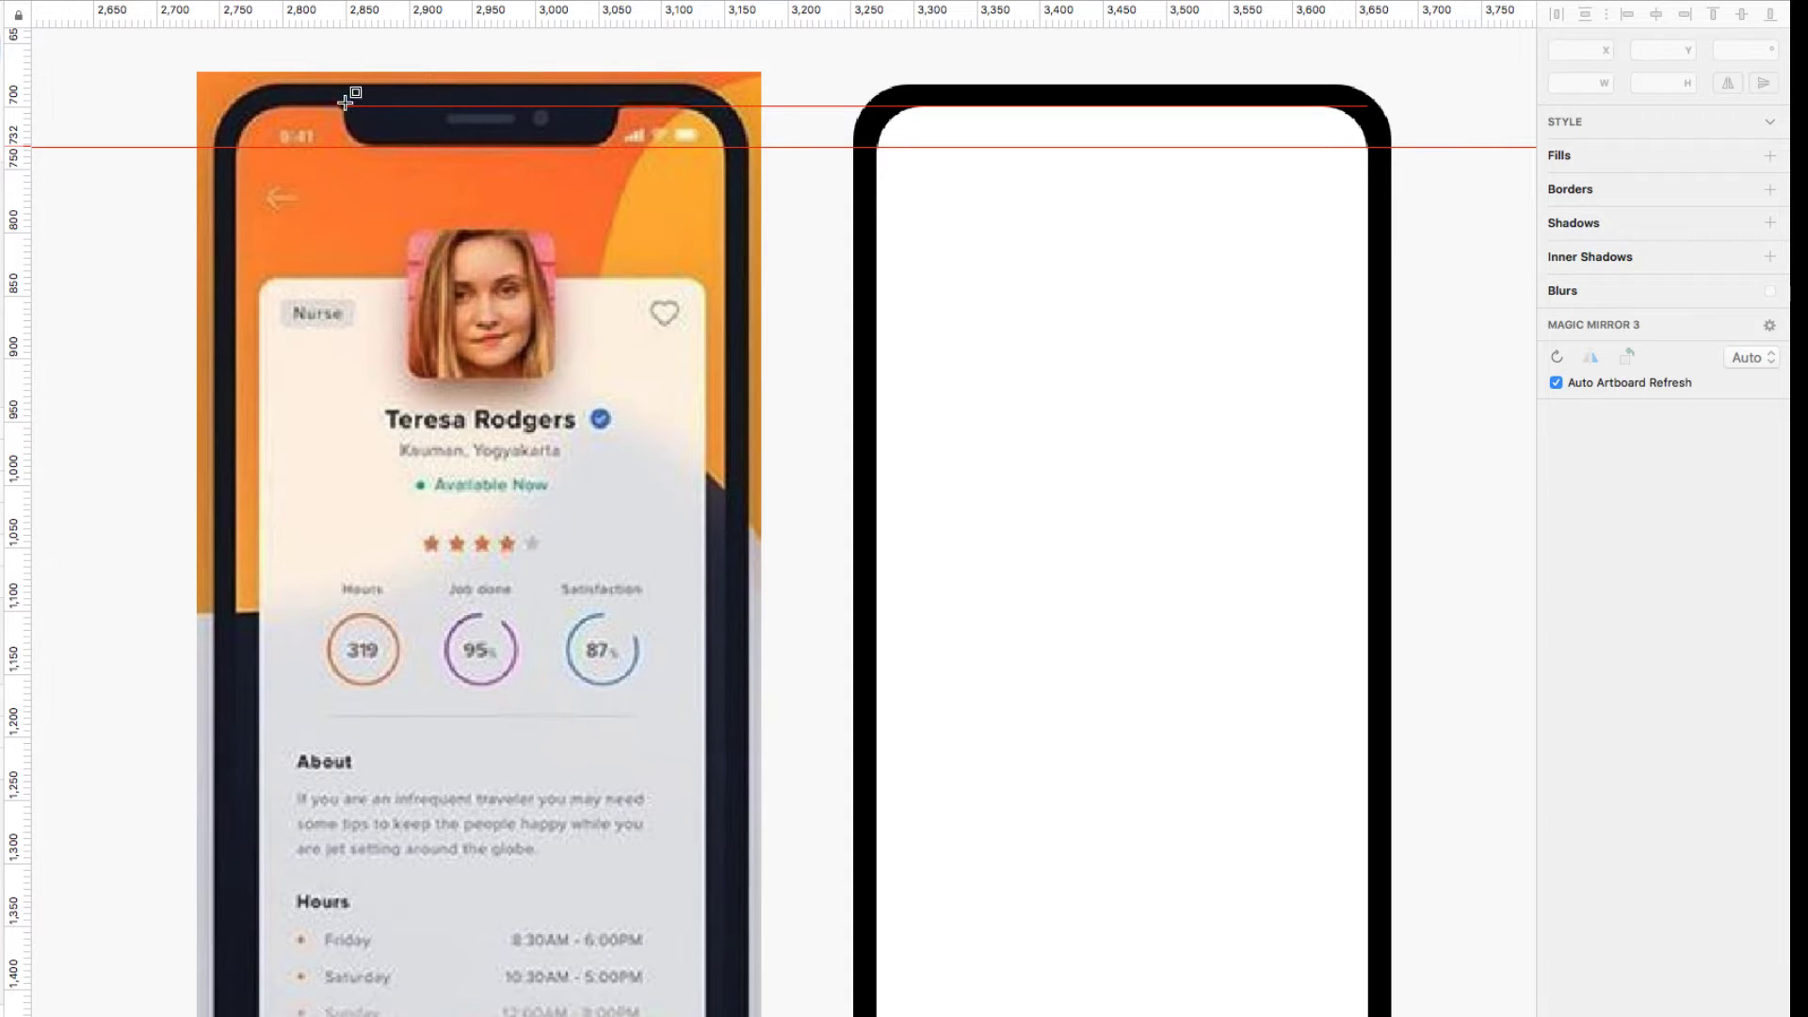
{"action": "left_click_drag", "start_coordinate": [343, 98], "coordinate": [620, 143]}
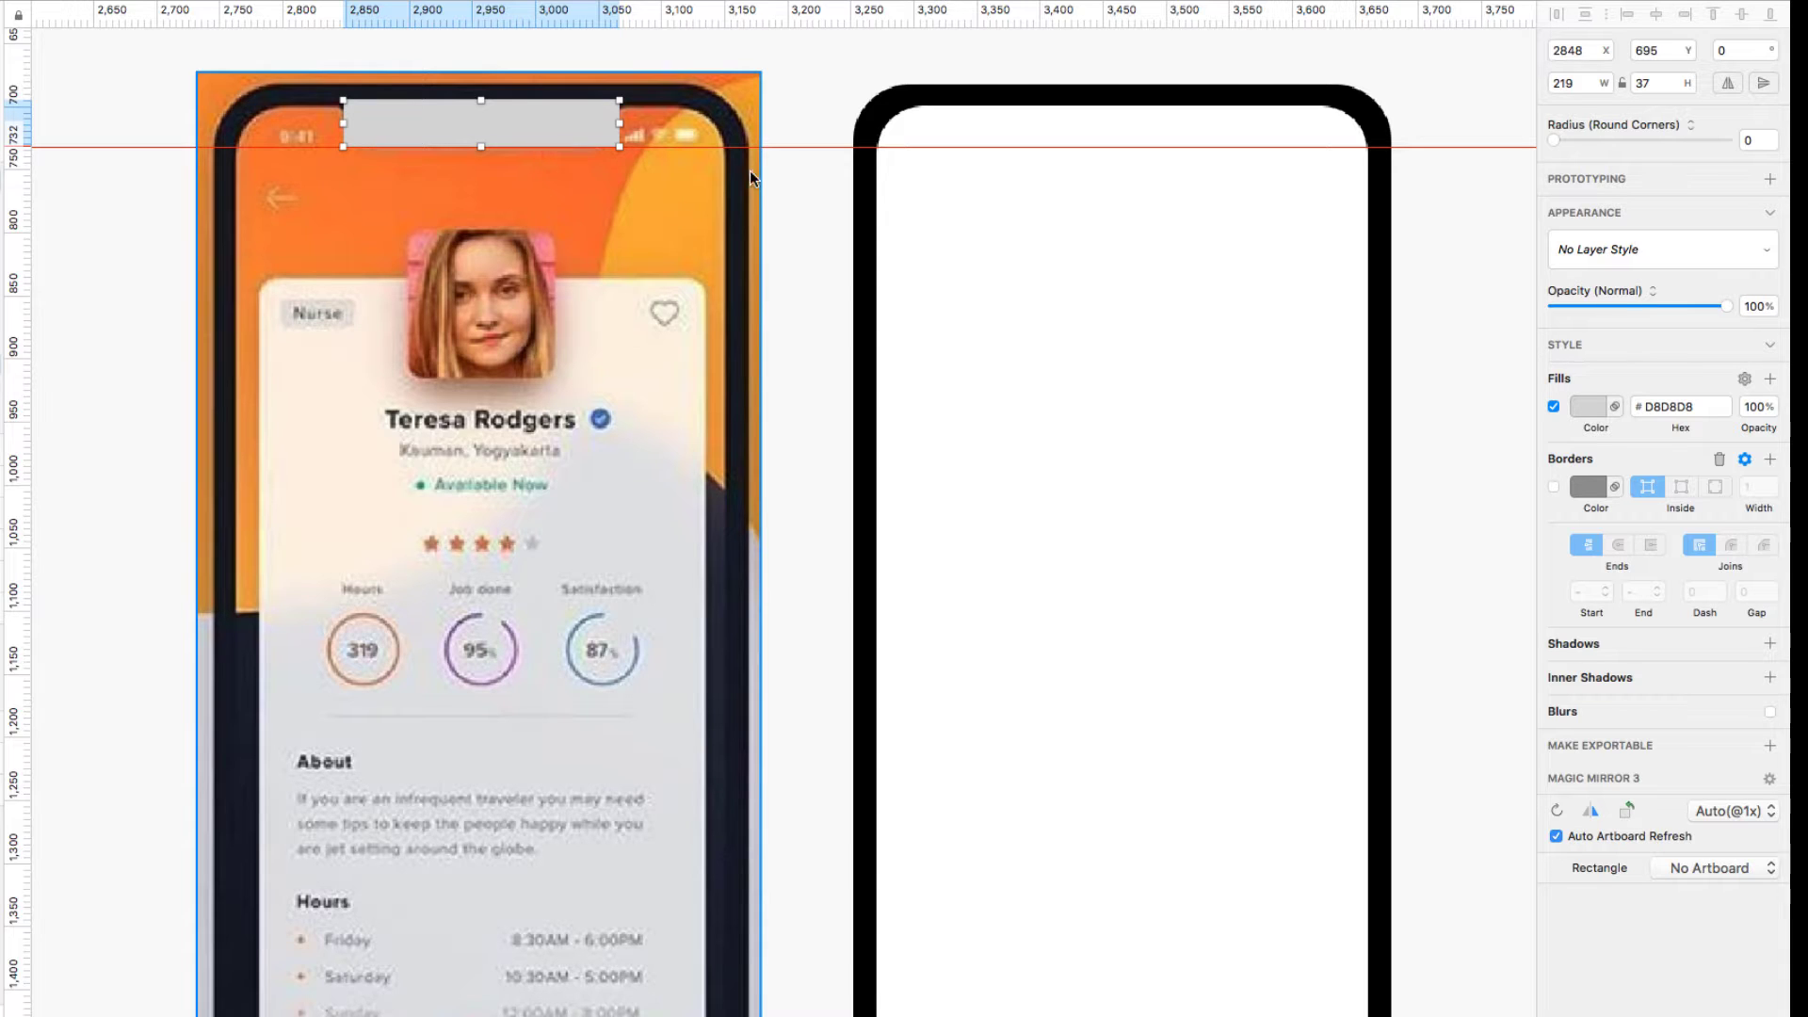
Step: Lower the notch rectangle's opacity to 75% so the reference shows through
{"action": "left_click_drag", "start_coordinate": [1720, 313], "coordinate": [1695, 315]}
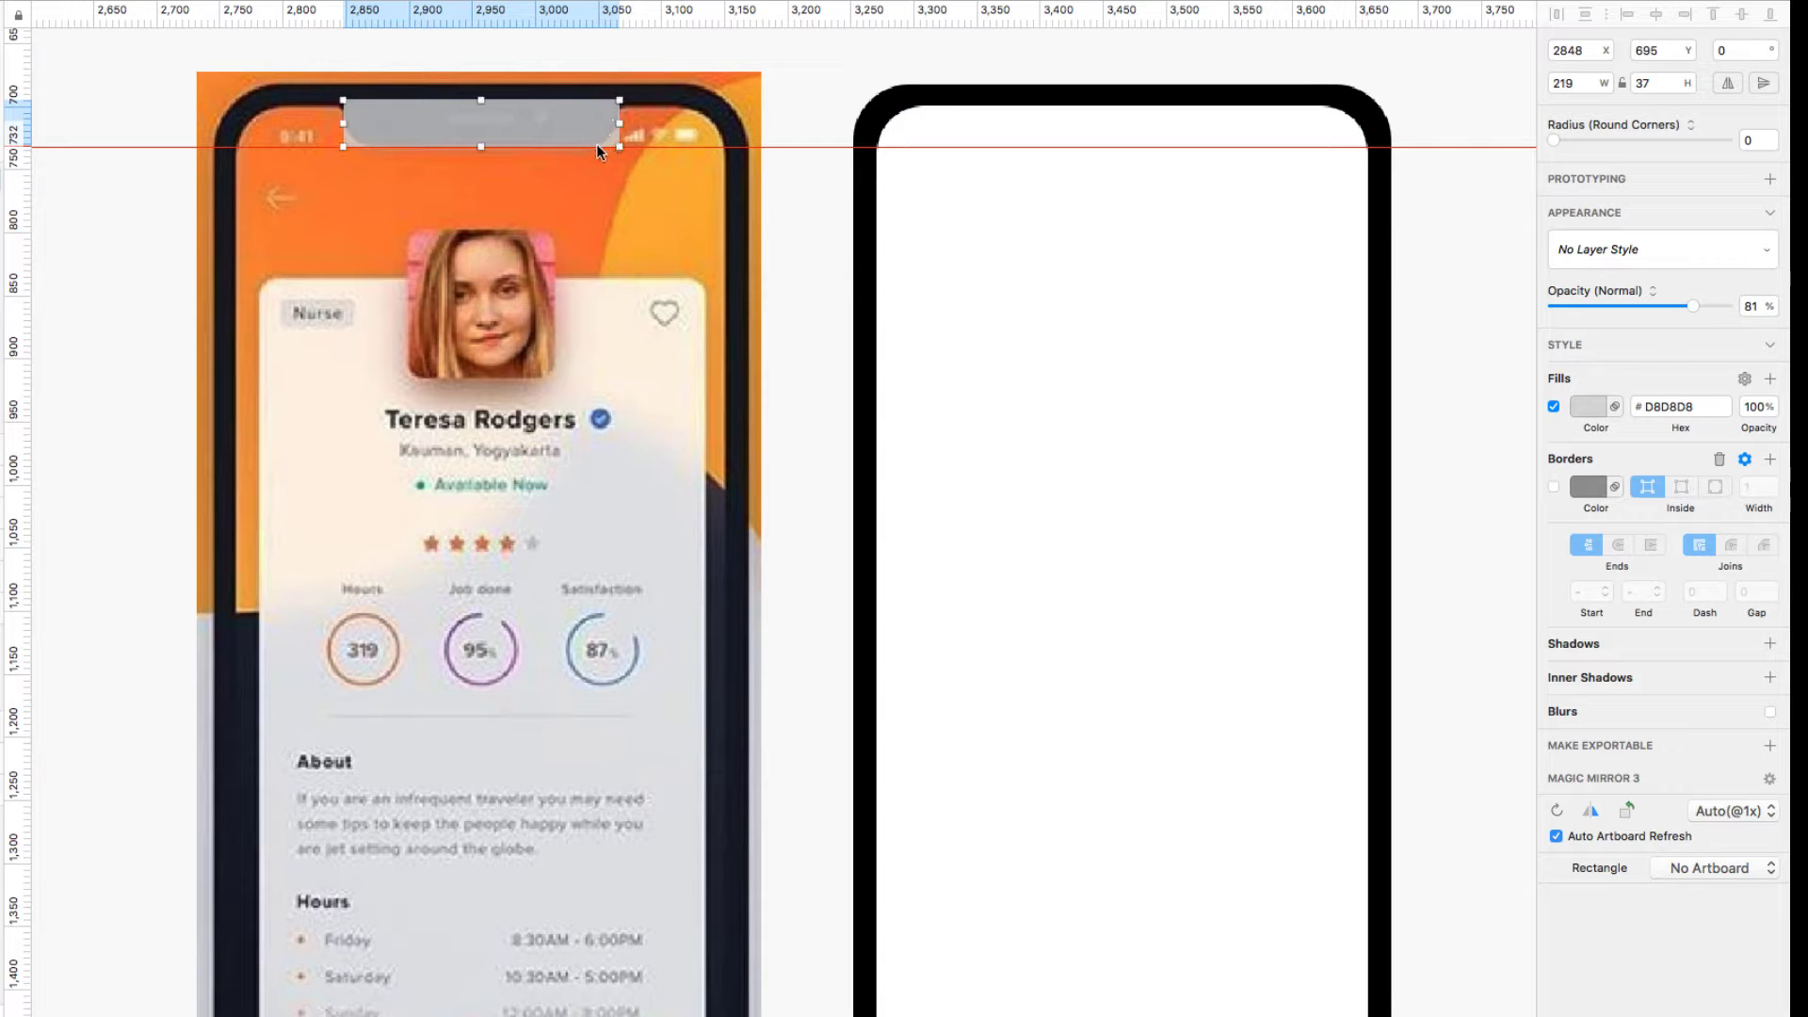
{"action": "scroll", "coordinate": [595, 184], "scroll_direction": "up", "scroll_amount": 5}
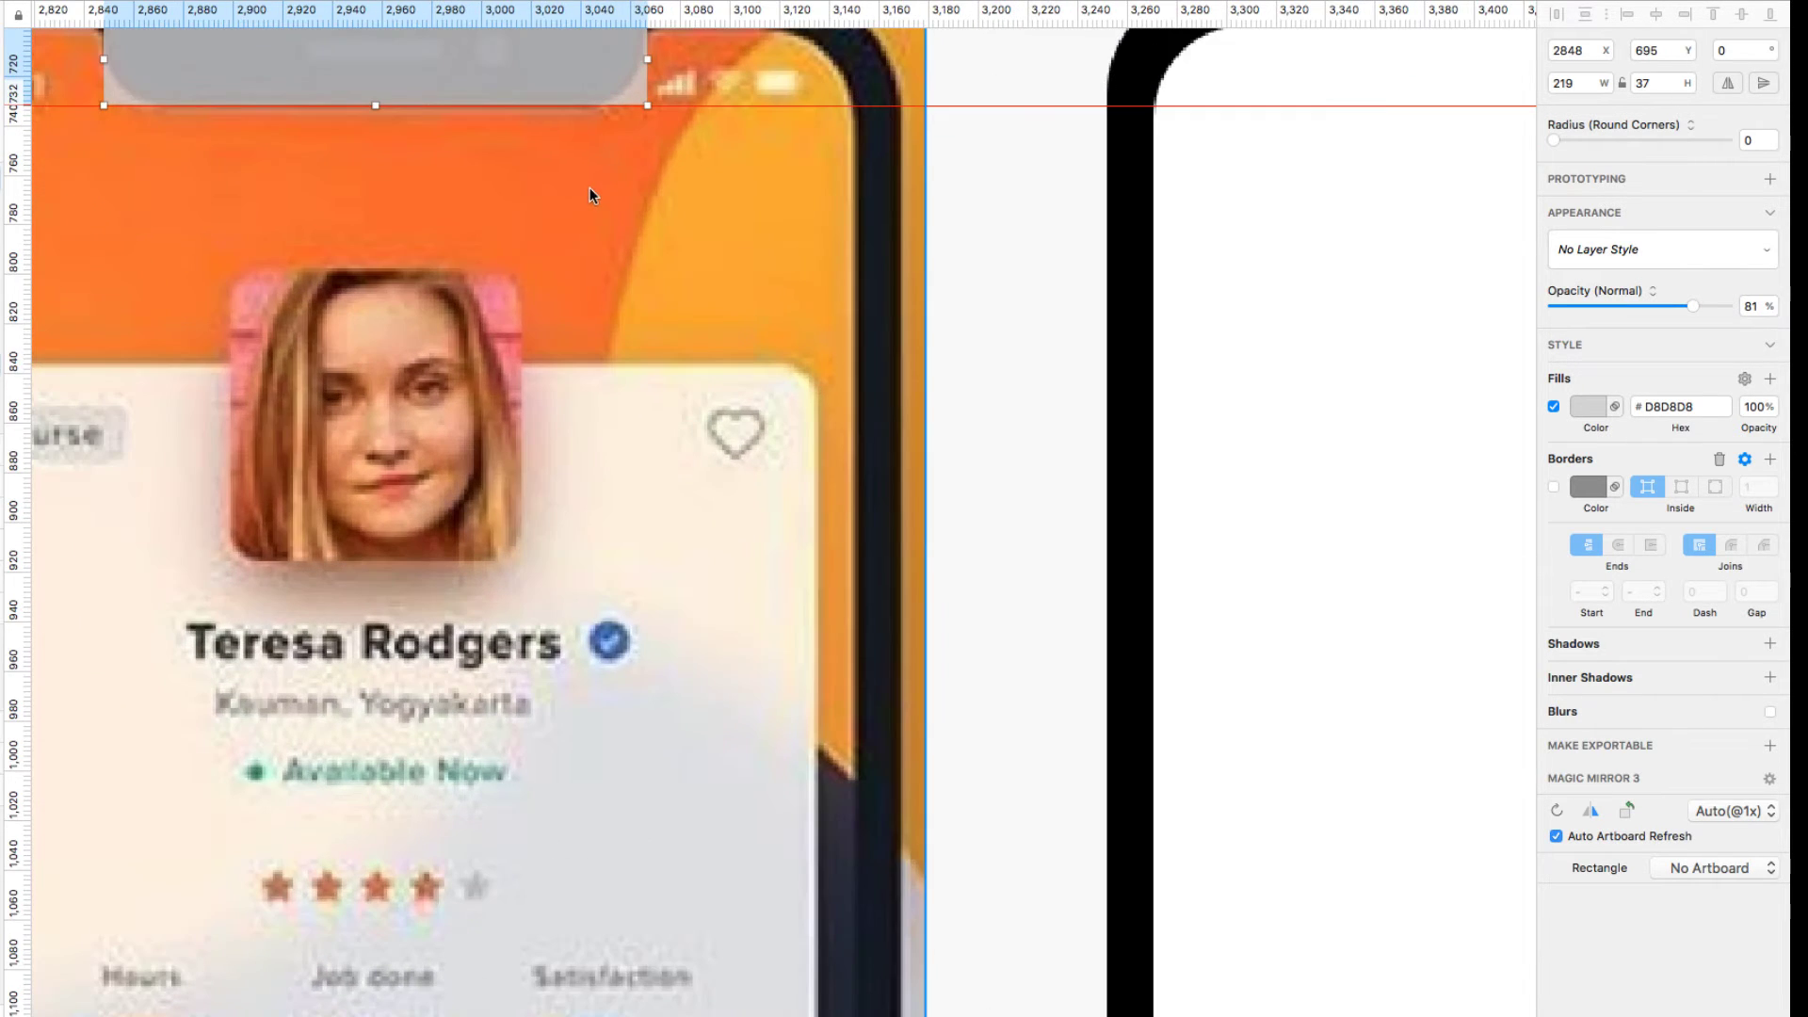
{"action": "scroll", "coordinate": [671, 242], "scroll_direction": "left", "scroll_amount": 5}
{"action": "scroll", "coordinate": [671, 242], "scroll_direction": "up", "scroll_amount": 2}
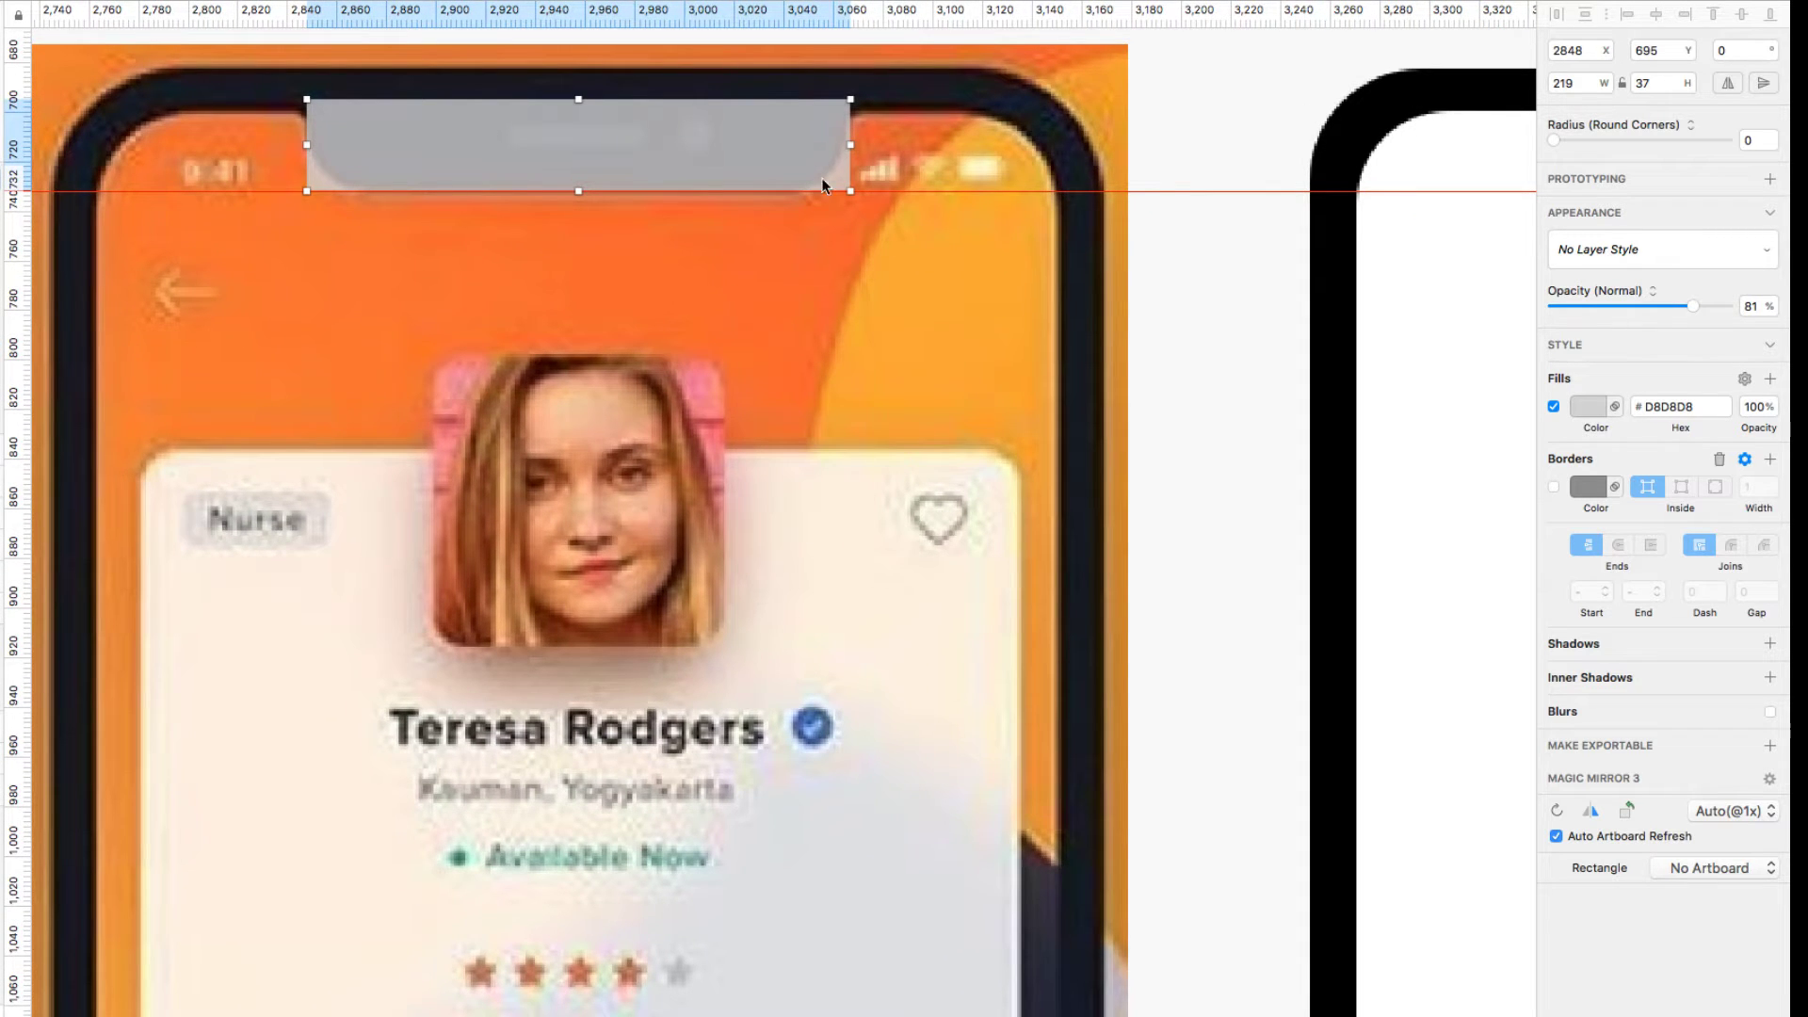
{"action": "left_click_drag", "start_coordinate": [1694, 306], "coordinate": [1682, 303]}
Step: Round only the two lower corner points of the notch rectangle with a radius of 24
{"action": "double_click", "coordinate": [706, 139]}
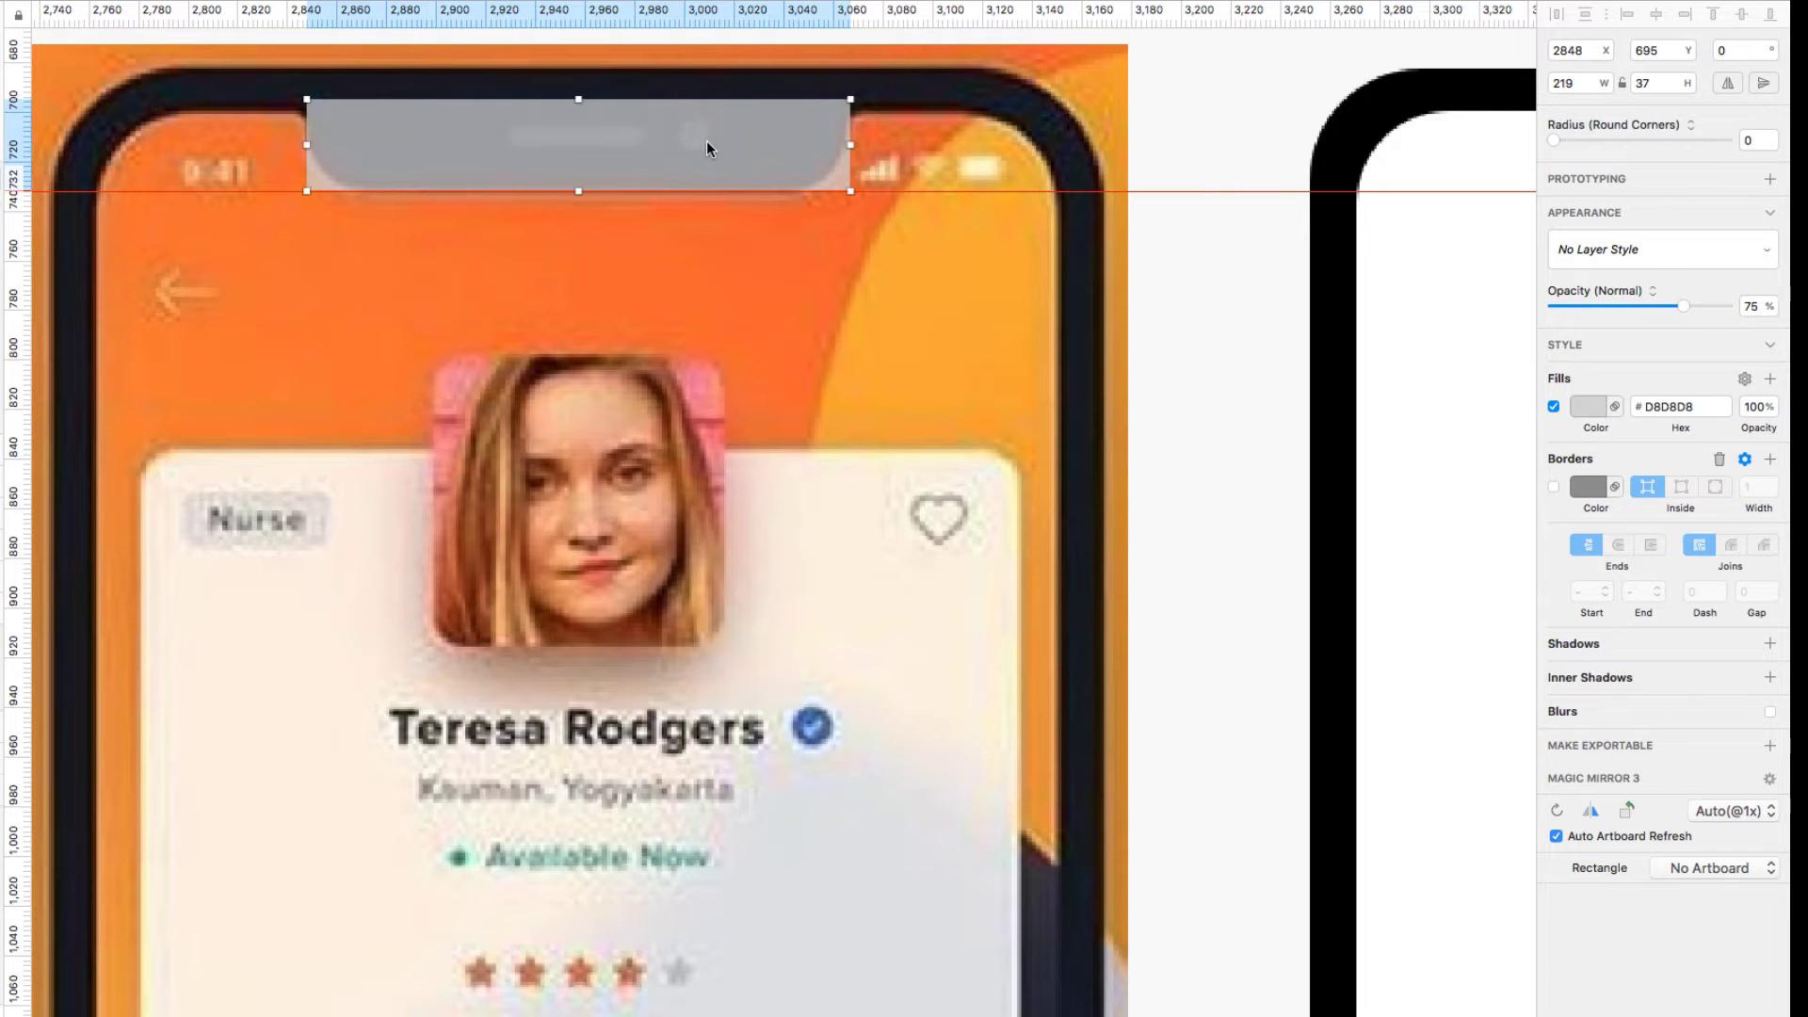
{"action": "left_click", "coordinate": [851, 190]}
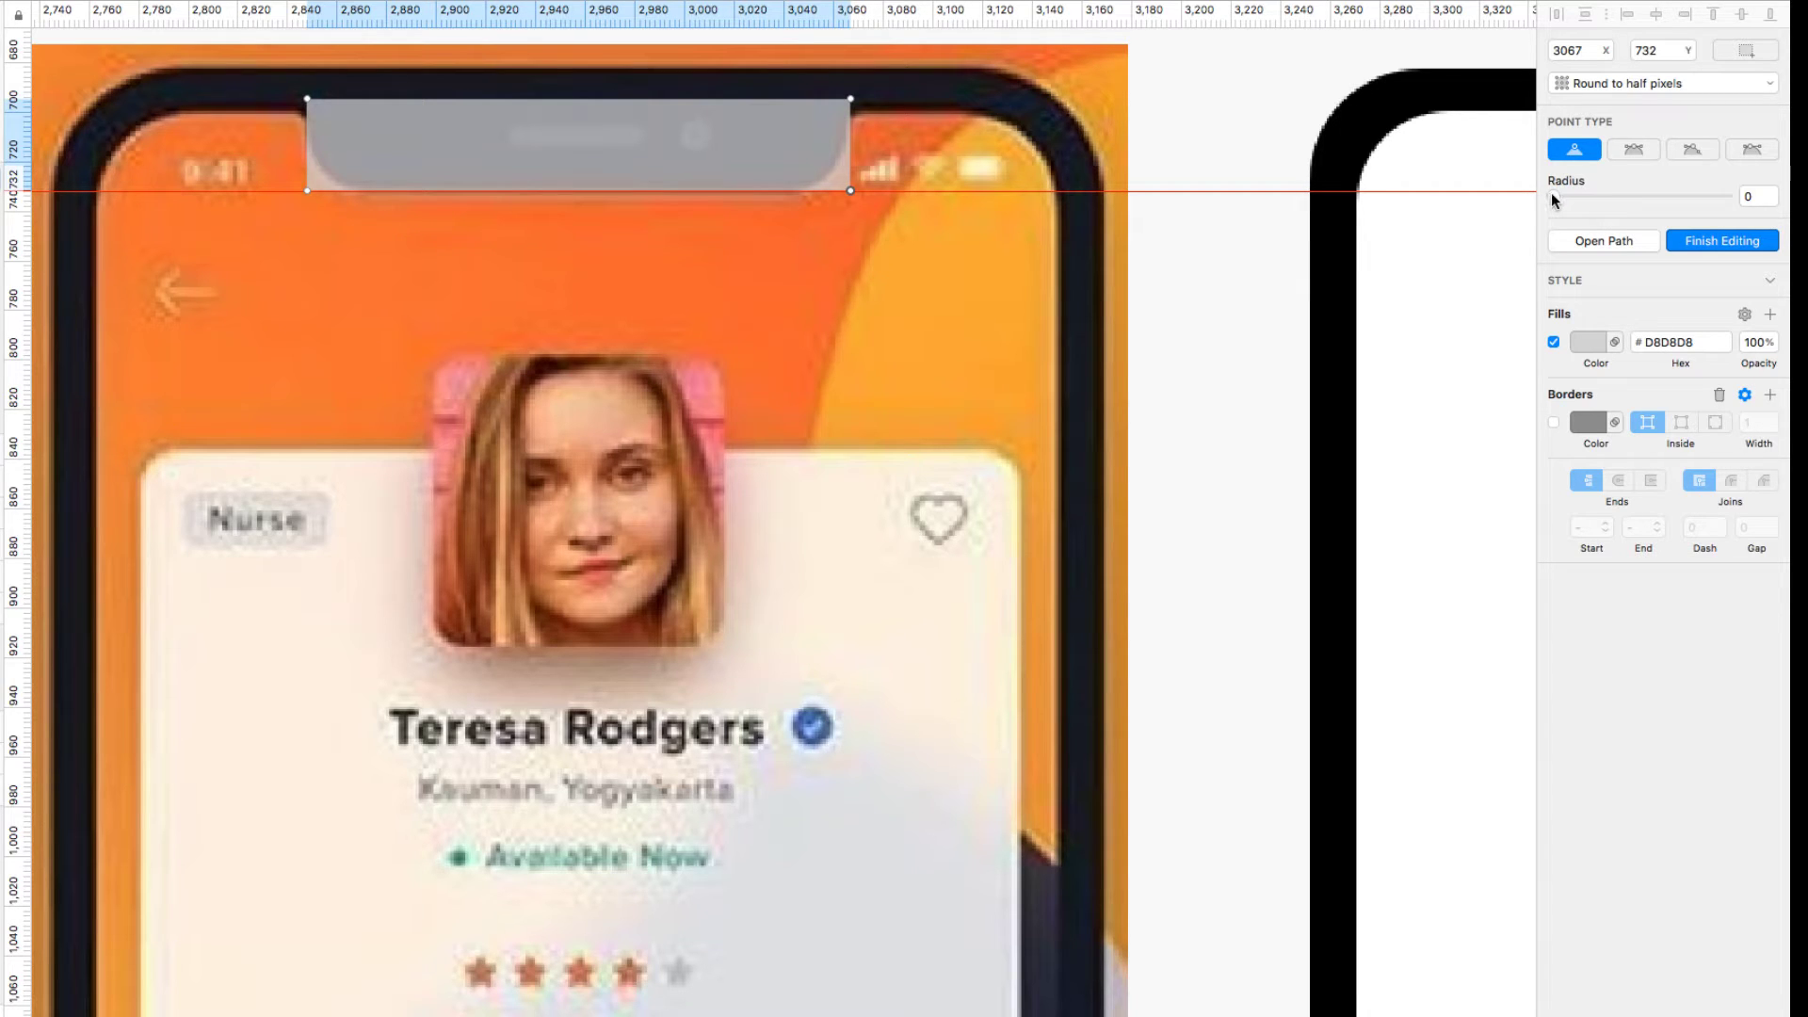
{"action": "left_click_drag", "start_coordinate": [1554, 195], "coordinate": [1577, 199]}
{"action": "left_click_drag", "start_coordinate": [1578, 192], "coordinate": [1595, 194]}
{"action": "left_click", "coordinate": [308, 191]}
{"action": "left_click", "coordinate": [1750, 196]}
{"action": "type", "text": "24"}
{"action": "key", "text": "Return"}
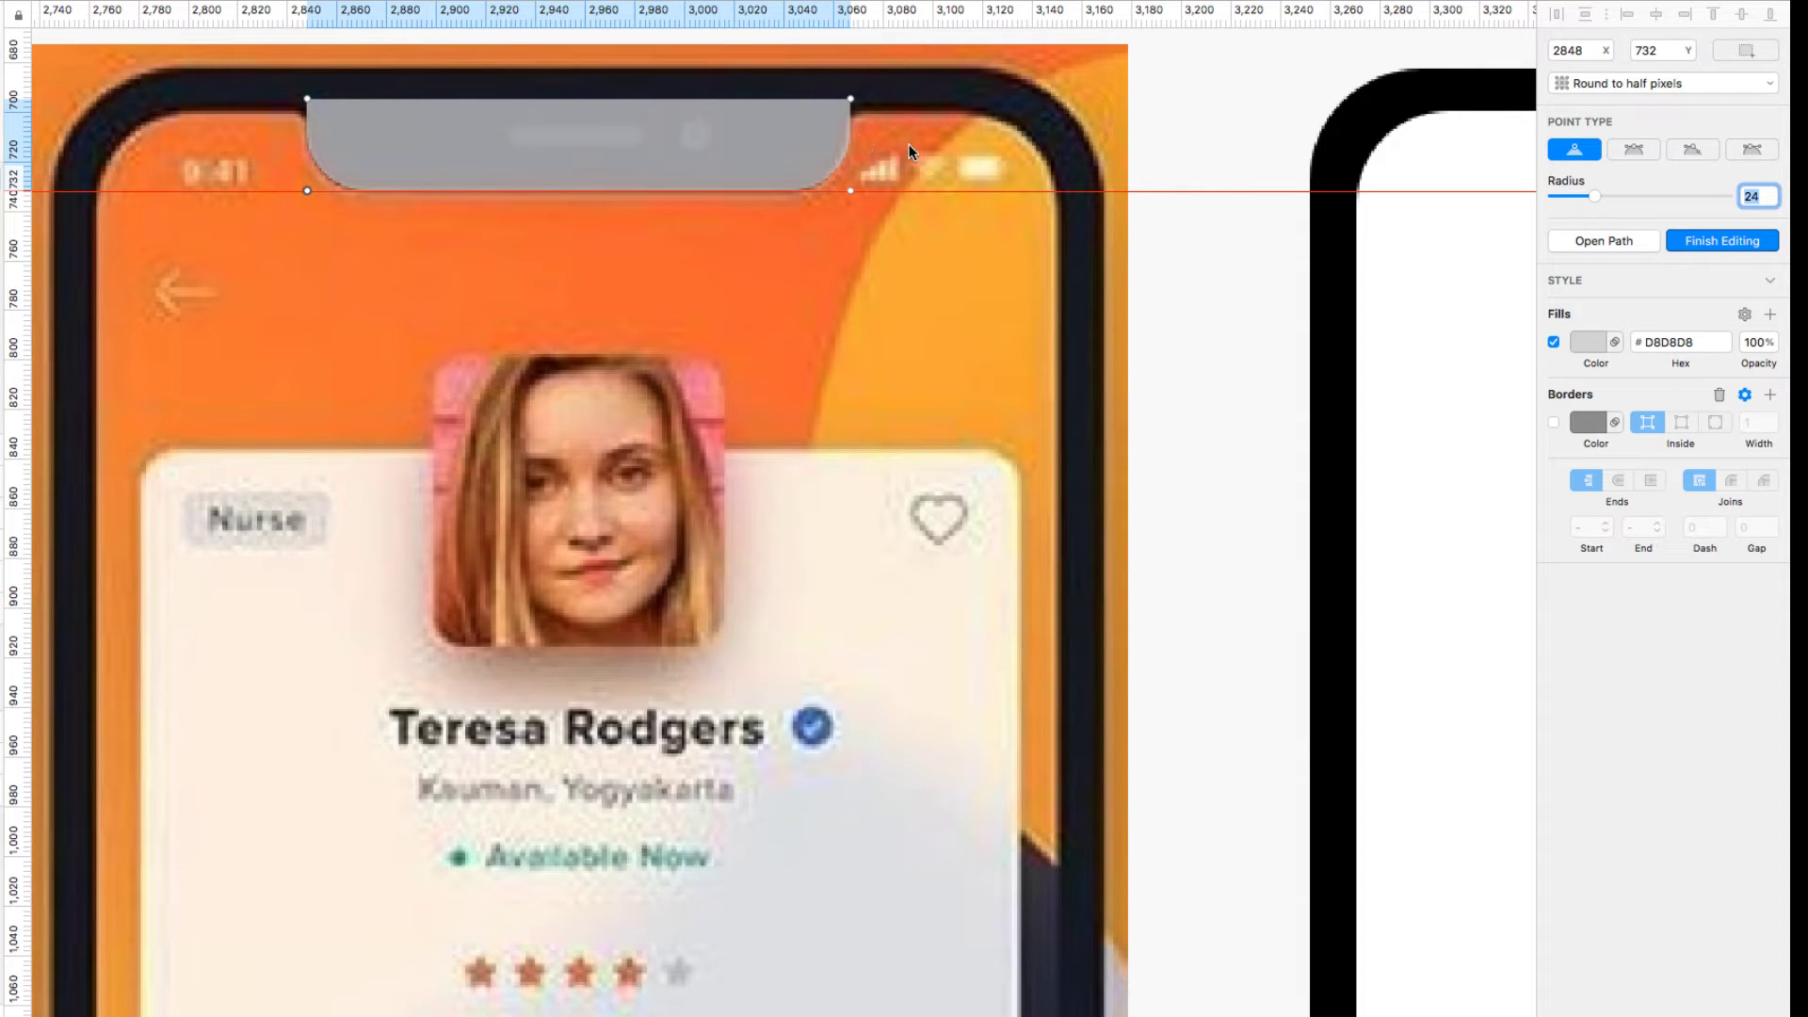
{"action": "key", "text": "Escape"}
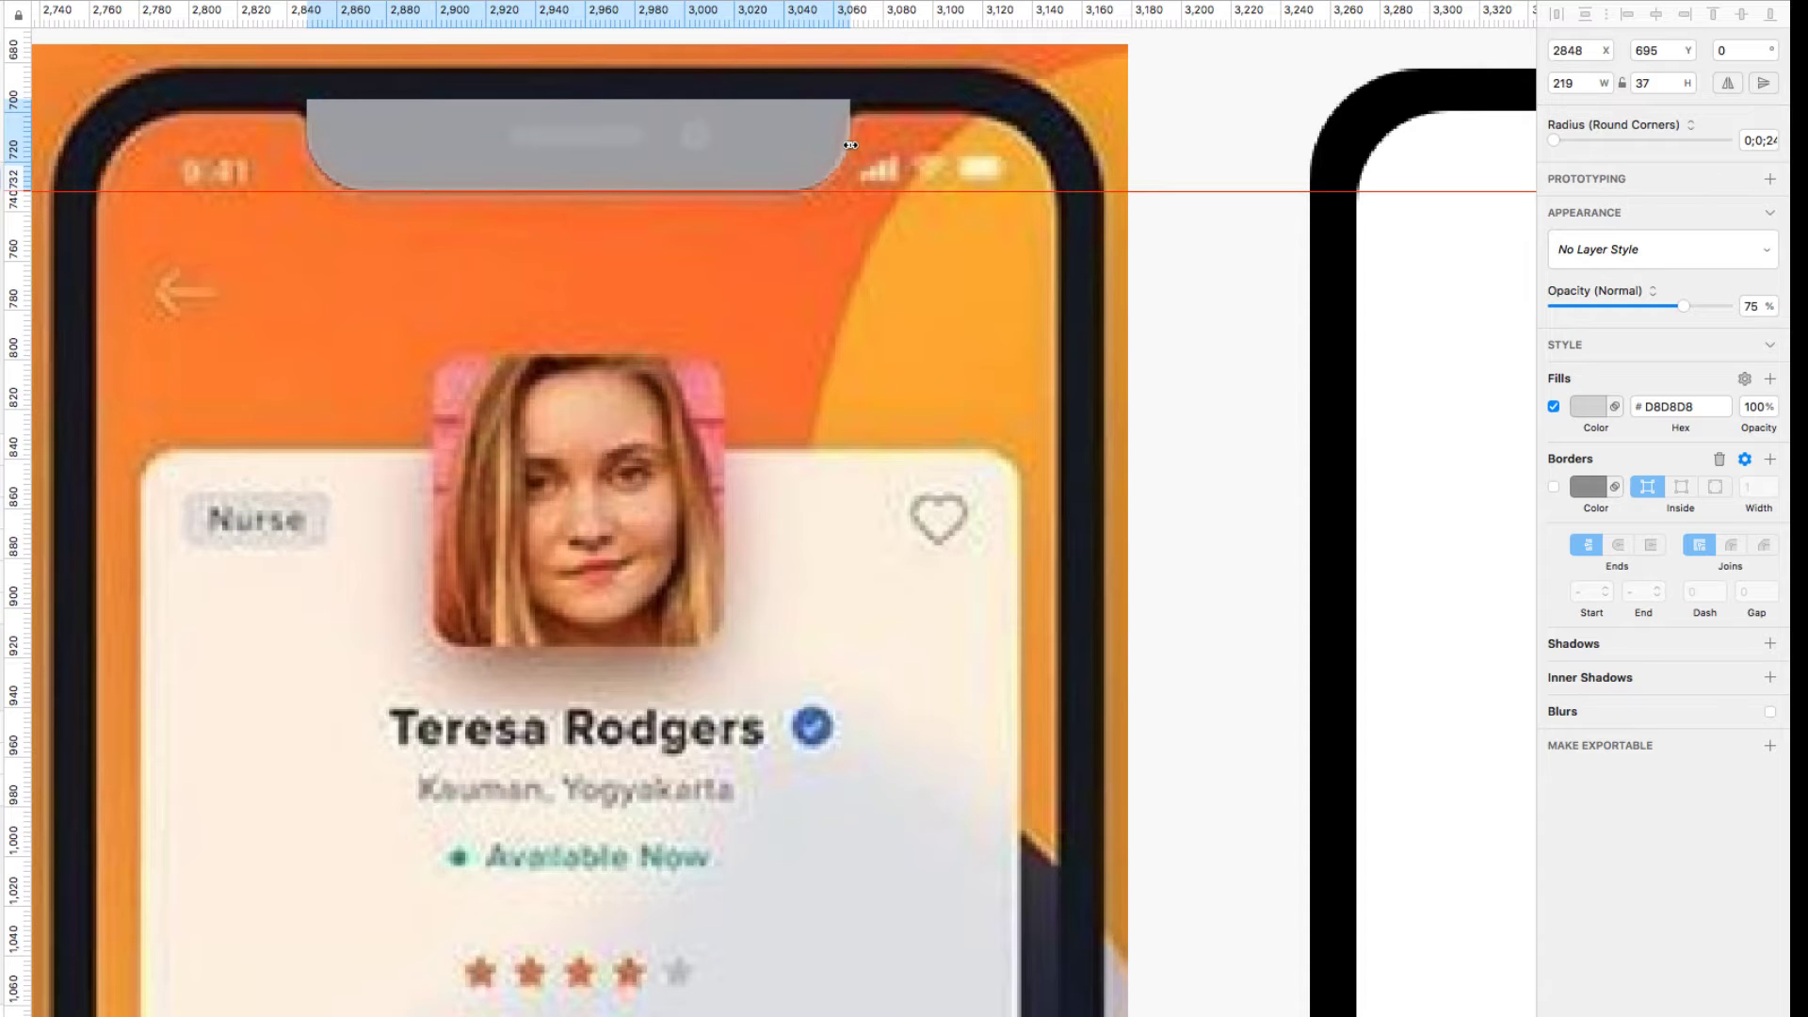
Step: Narrow the notch shape to a width of 218 and set its opacity to 100%
{"action": "left_click_drag", "start_coordinate": [850, 145], "coordinate": [849, 145]}
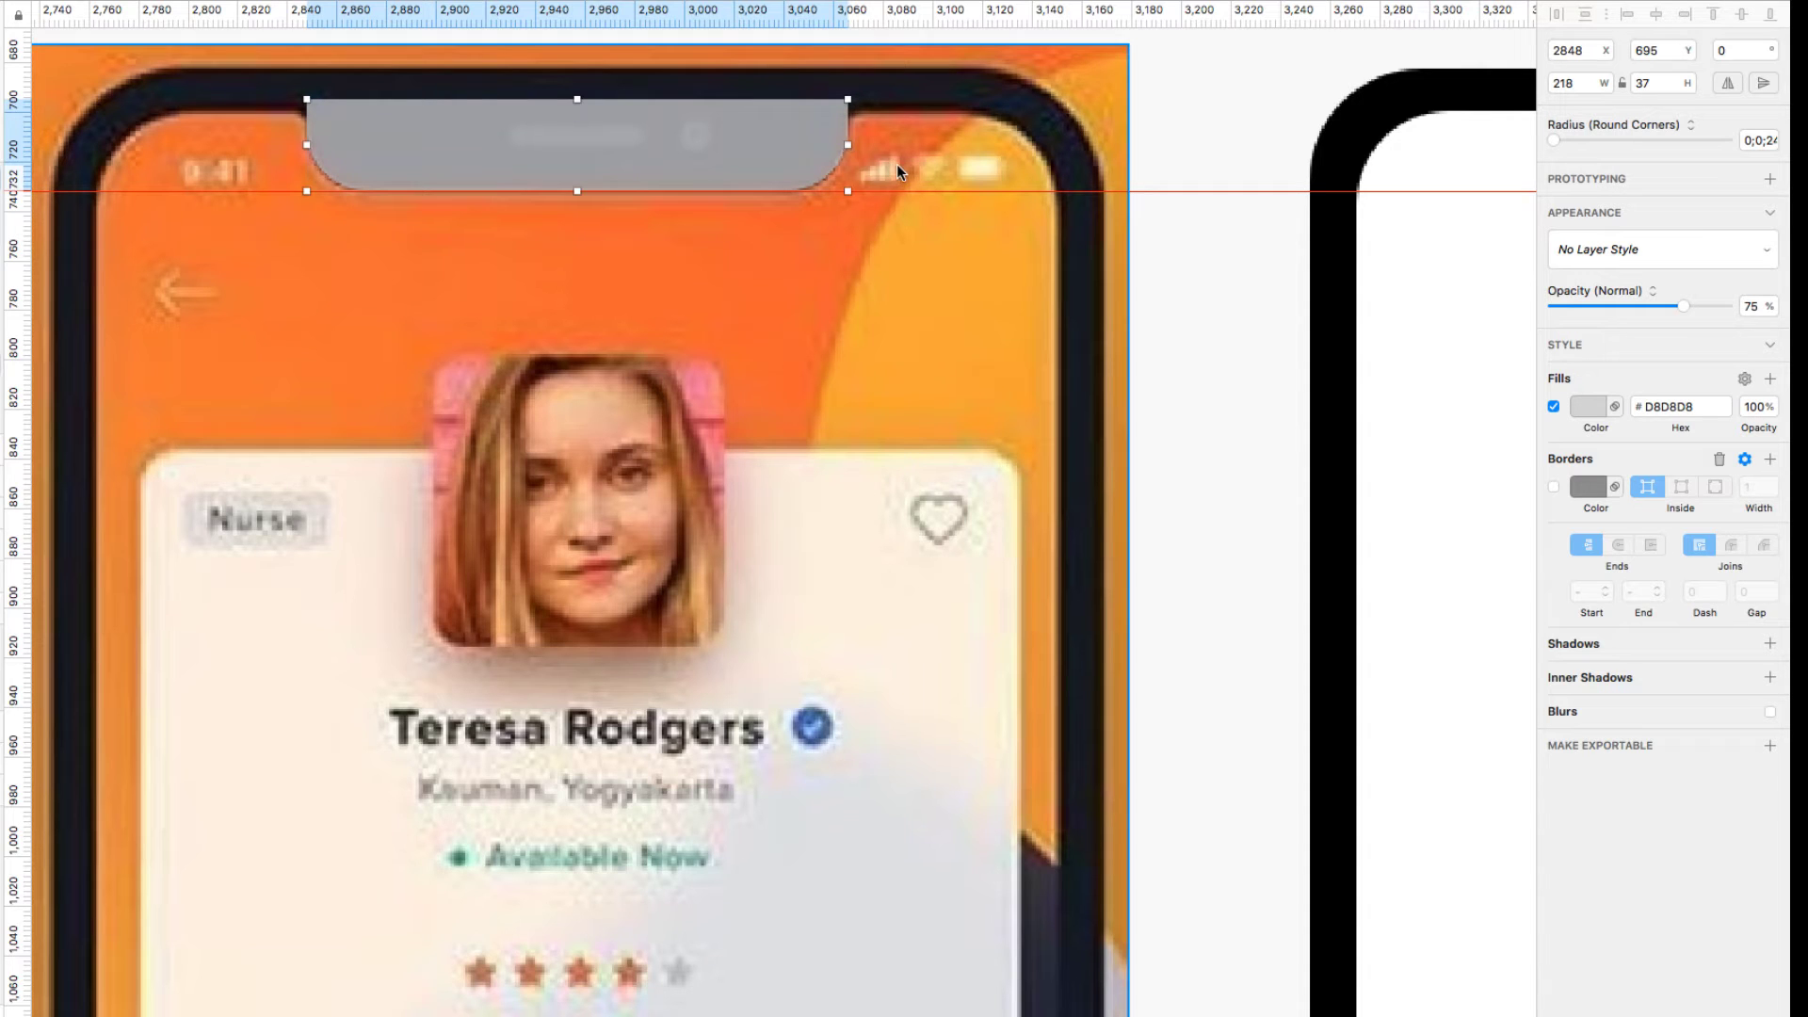
{"action": "left_click", "coordinate": [901, 164]}
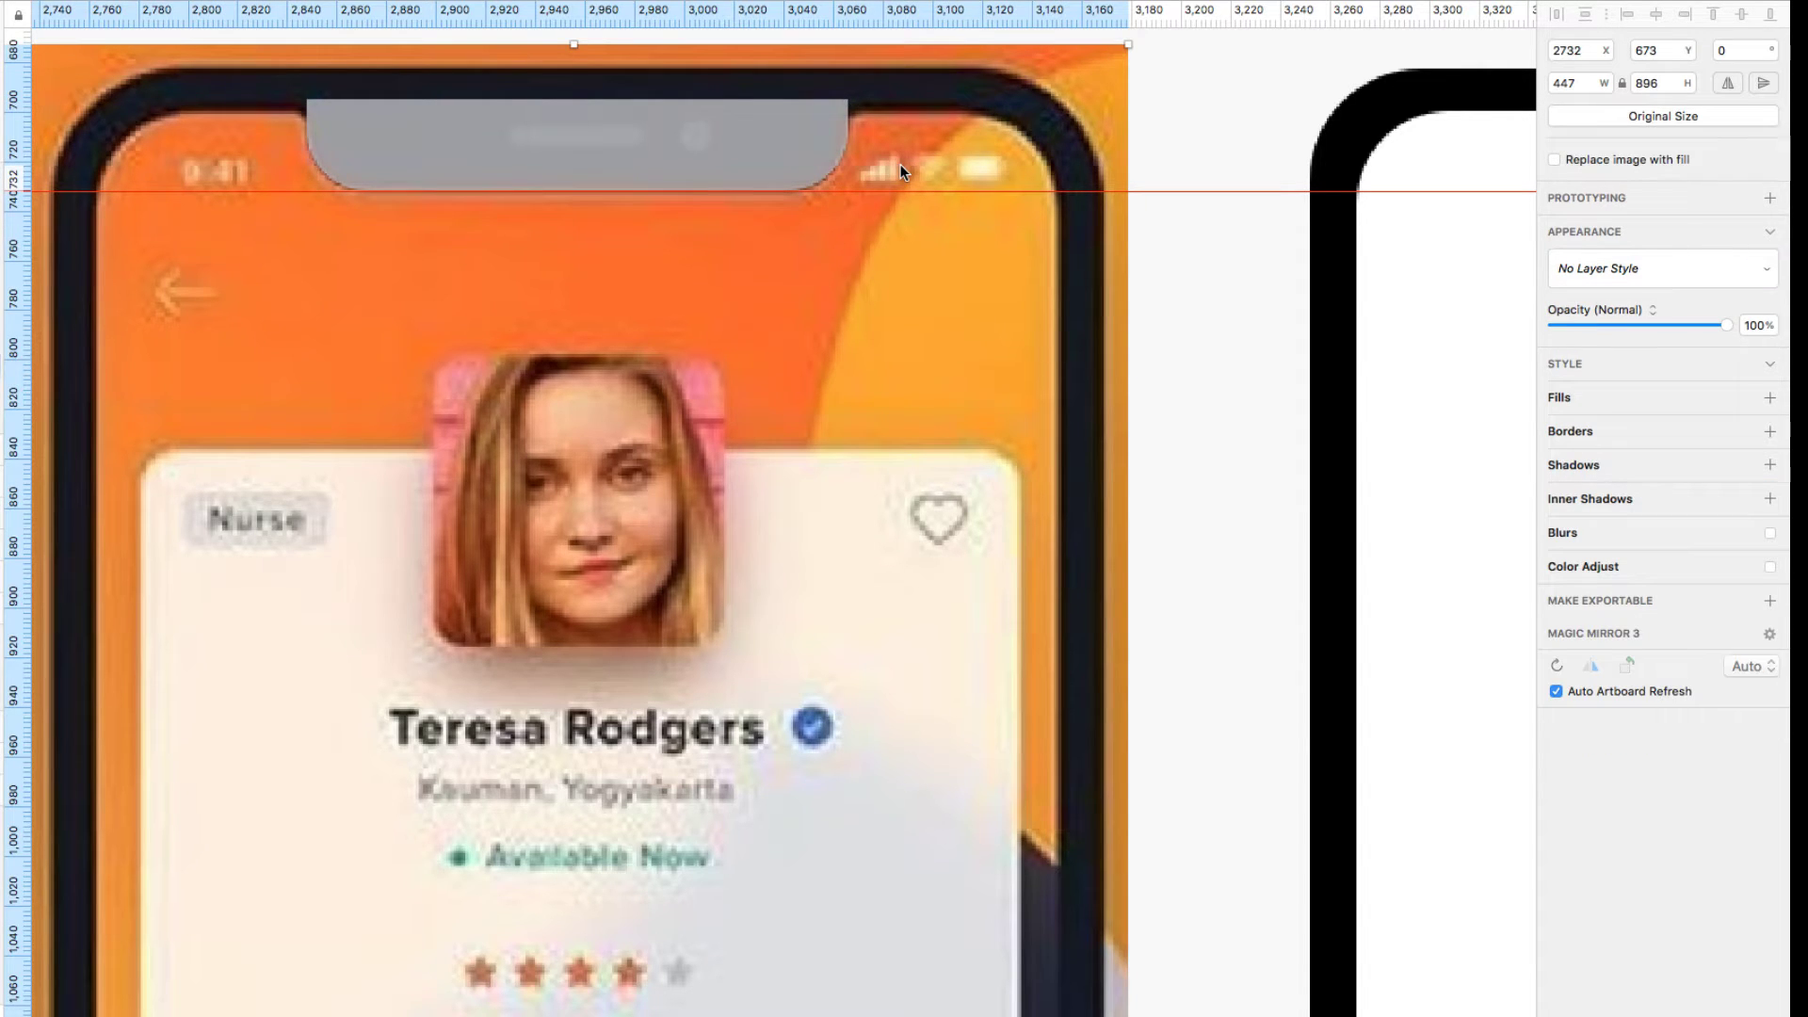
{"action": "left_click", "coordinate": [770, 143]}
{"action": "left_click", "coordinate": [1685, 306]}
{"action": "left_click_drag", "start_coordinate": [1686, 306], "coordinate": [1729, 306]}
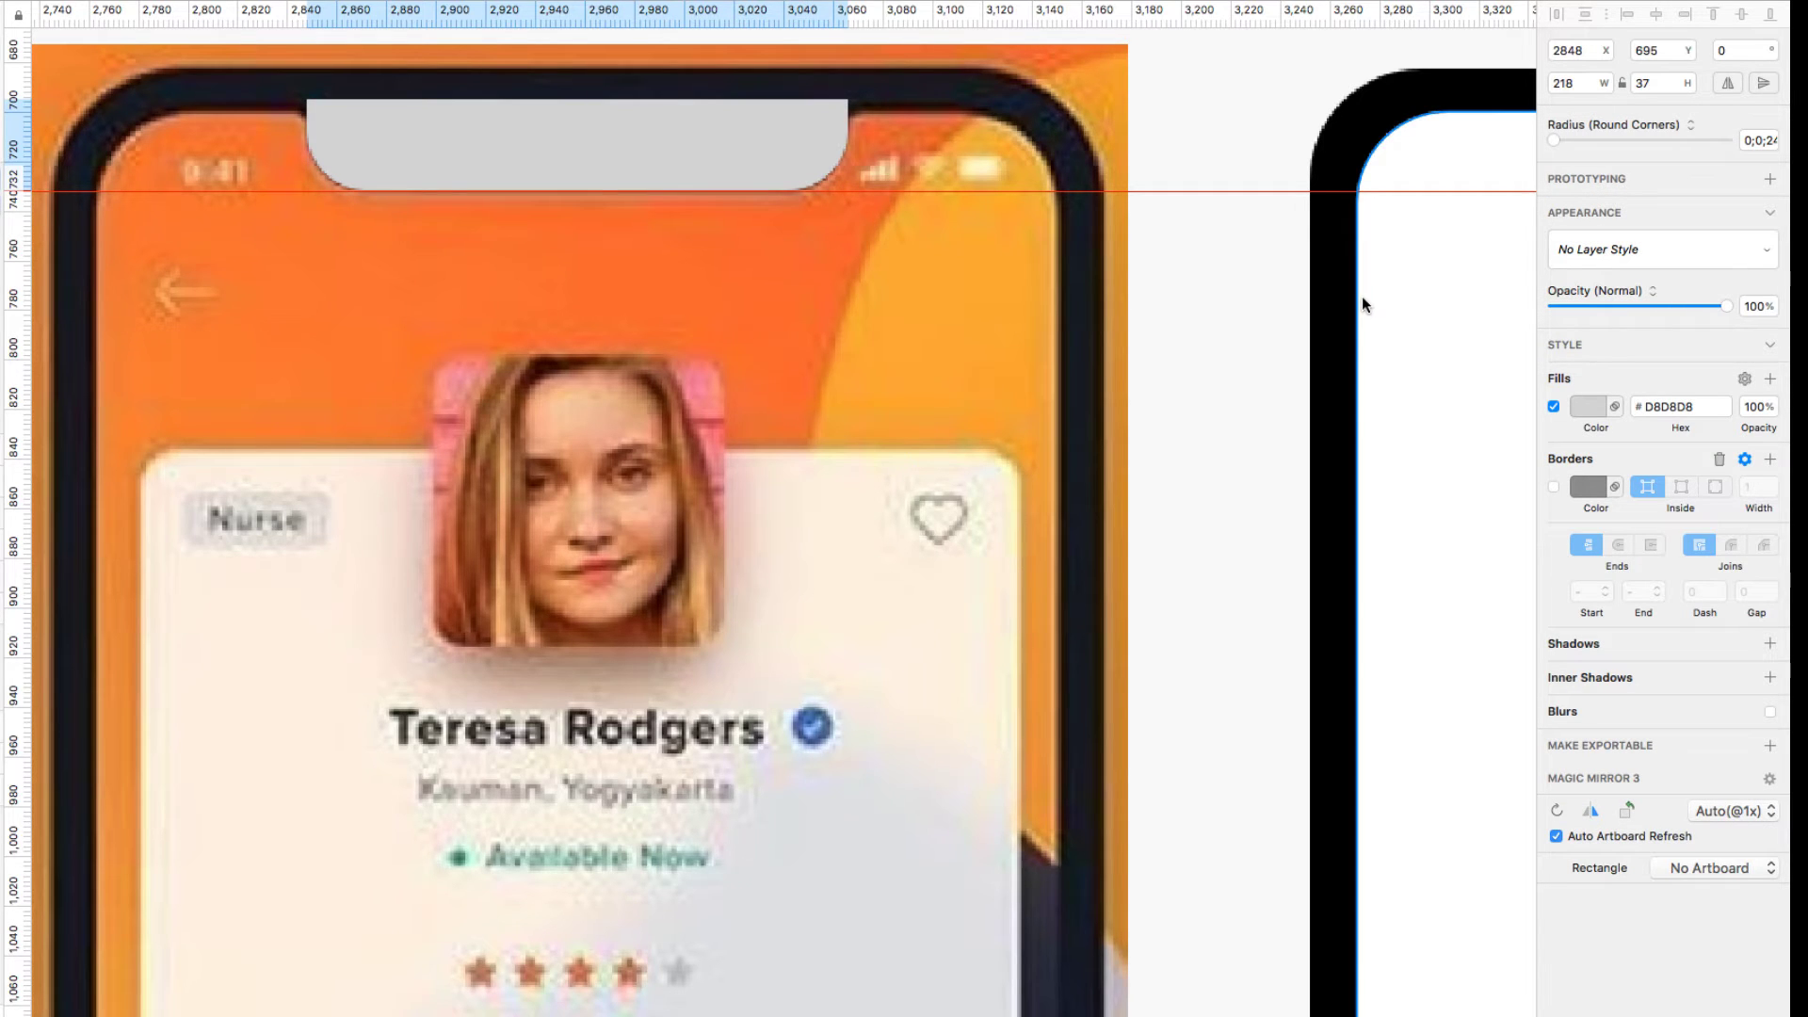
Step: Move the notch shape onto the blank phone, centred and overlapping its upper border at X 3357, Y 695
{"action": "scroll", "coordinate": [1360, 297], "scroll_direction": "down", "scroll_amount": 2}
{"action": "scroll", "coordinate": [1360, 298], "scroll_direction": "down", "scroll_amount": 2}
{"action": "left_click_drag", "start_coordinate": [1308, 322], "coordinate": [877, 227]}
{"action": "left_click_drag", "start_coordinate": [623, 121], "coordinate": [1221, 139]}
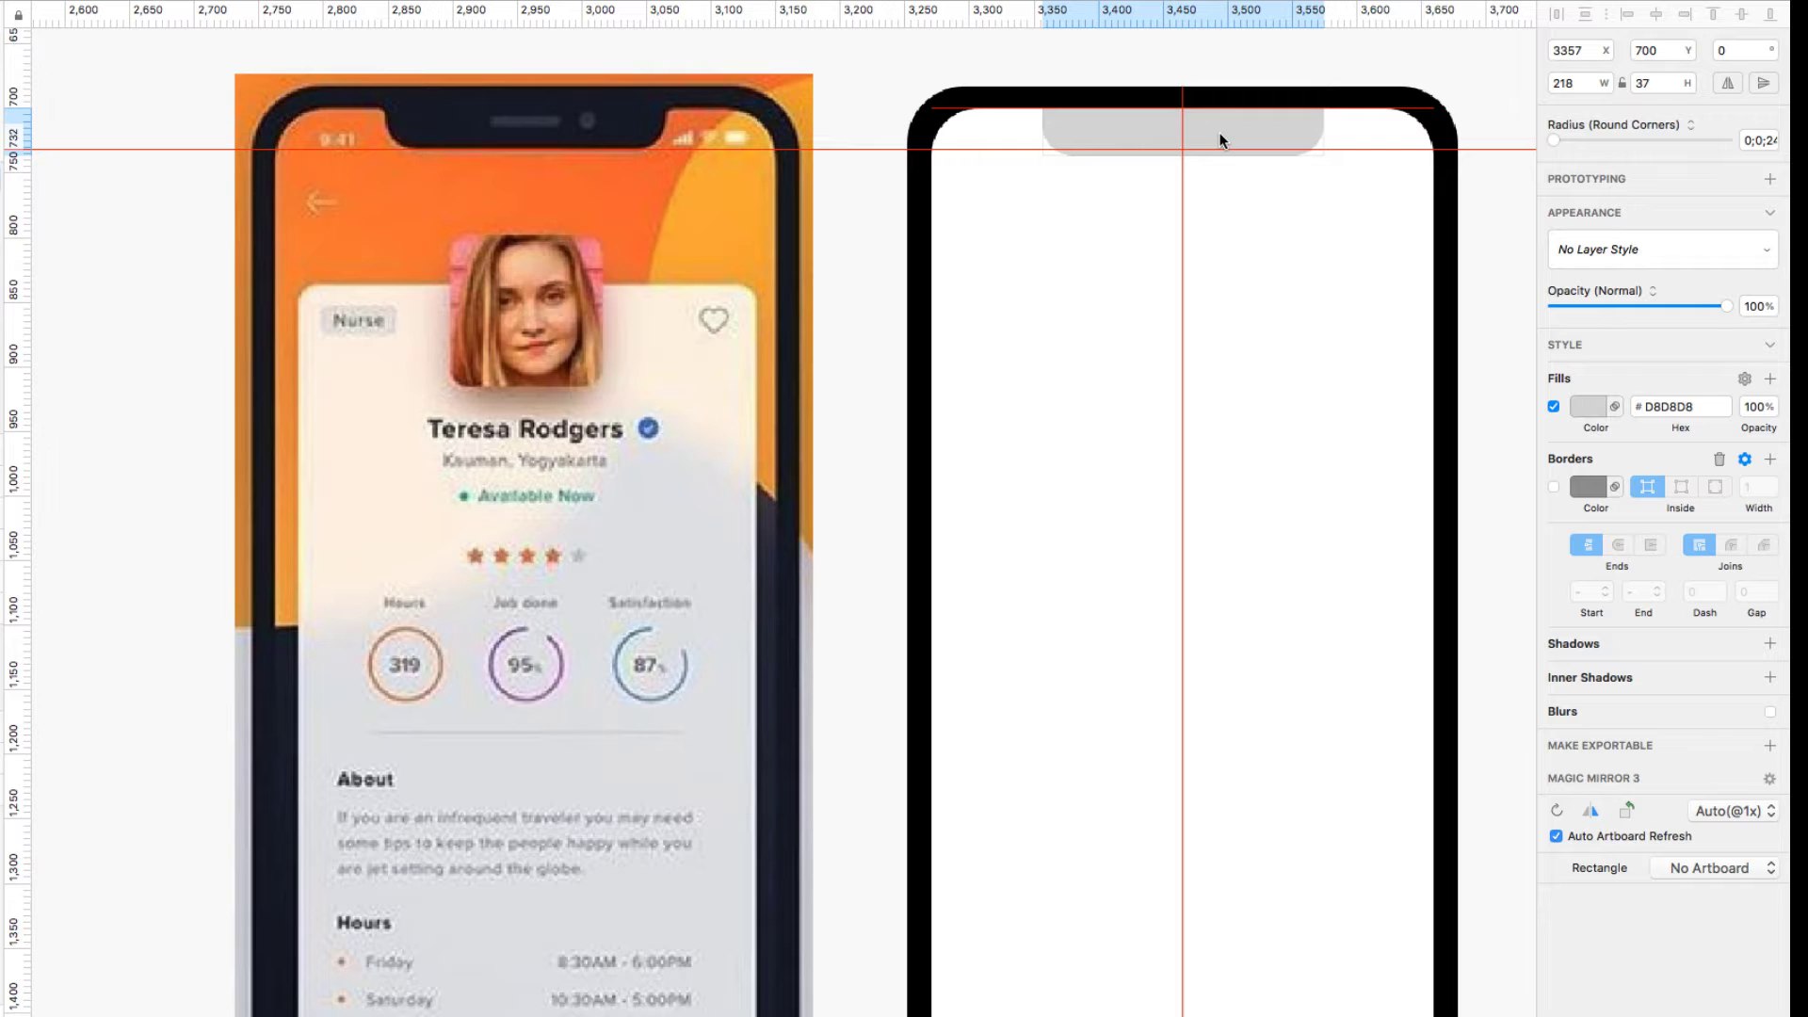
{"action": "left_click_drag", "start_coordinate": [1220, 139], "coordinate": [1216, 143]}
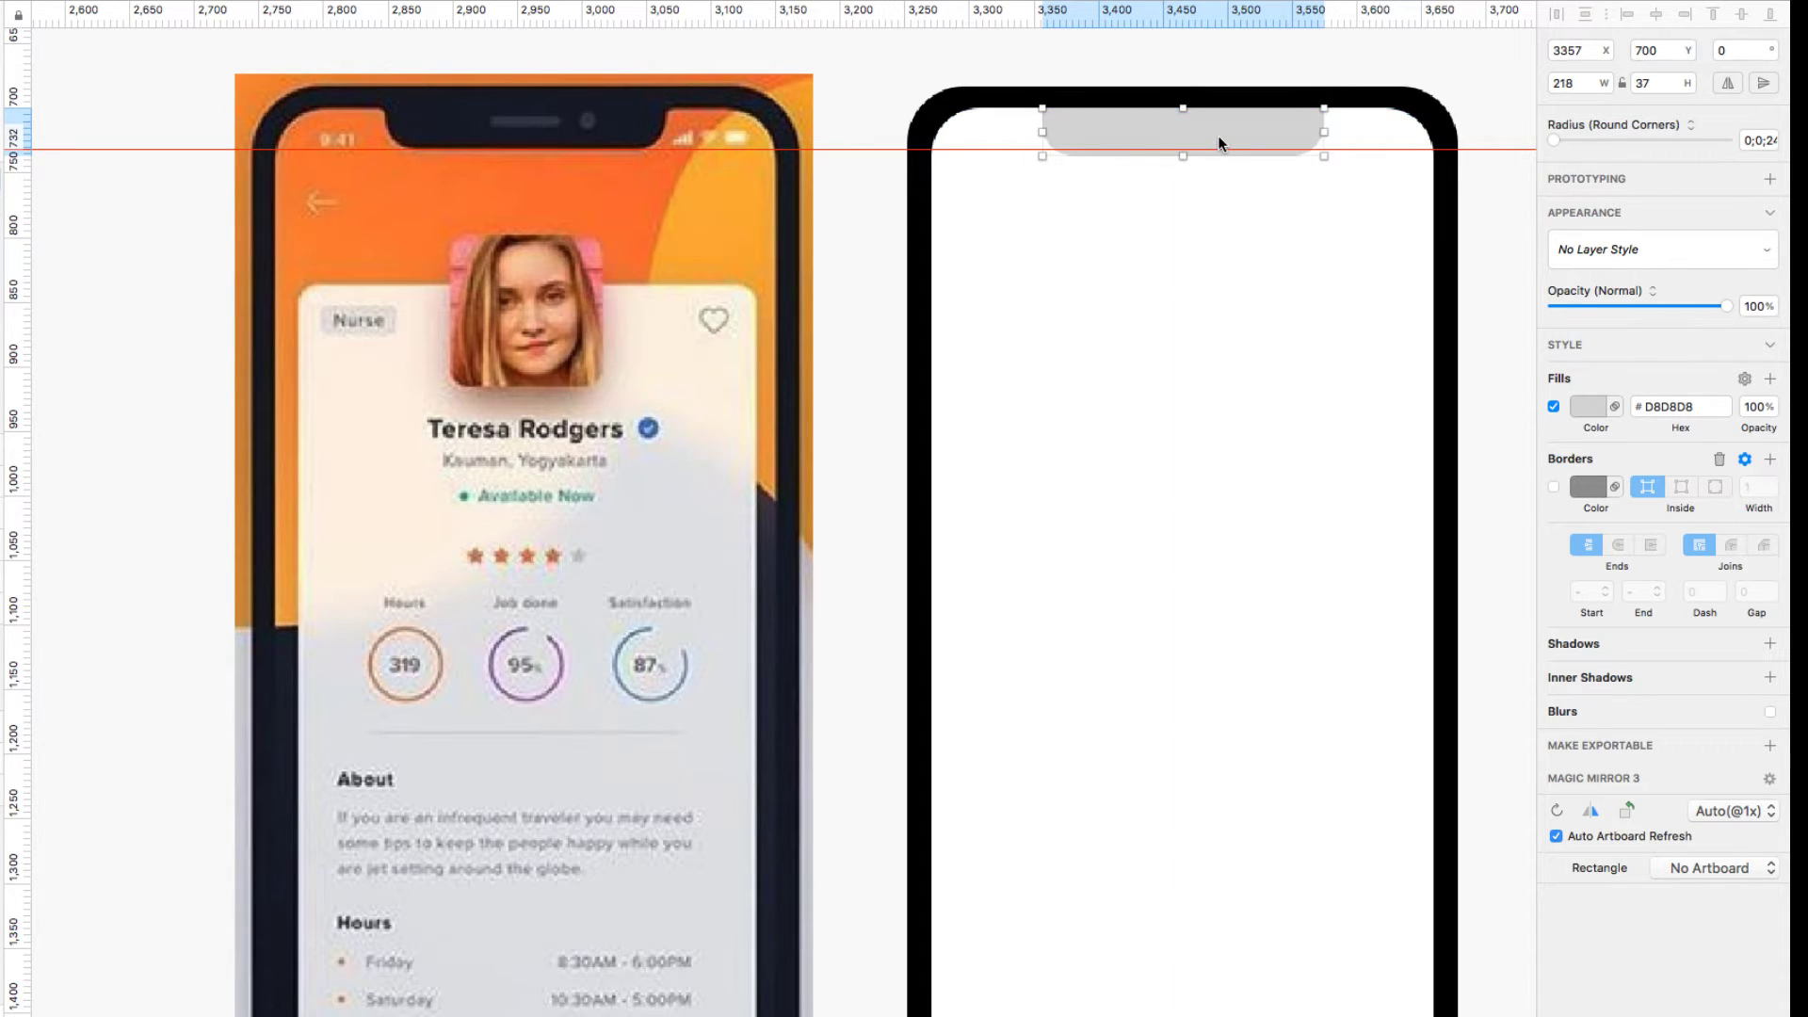
{"action": "left_click_drag", "start_coordinate": [1218, 132], "coordinate": [1143, 111]}
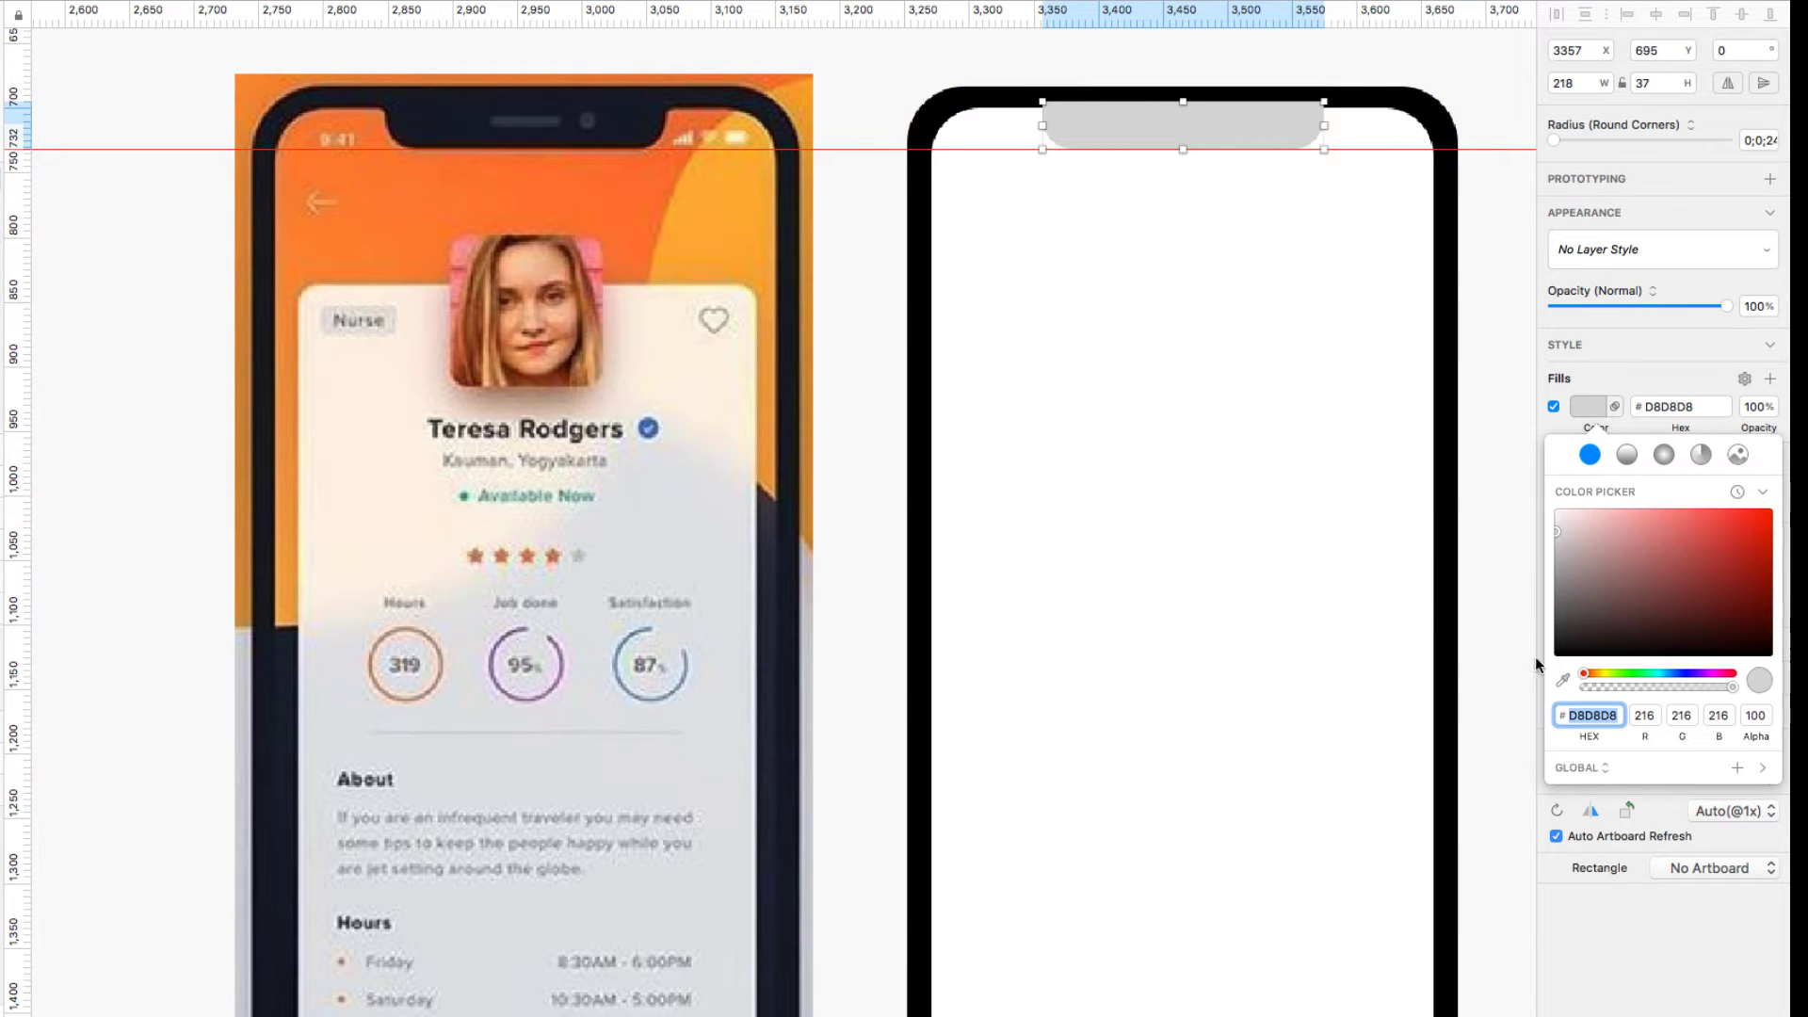
Step: Fill the notch shape with black (000000) sampled from the blank phone's border
{"action": "left_click", "coordinate": [1563, 680]}
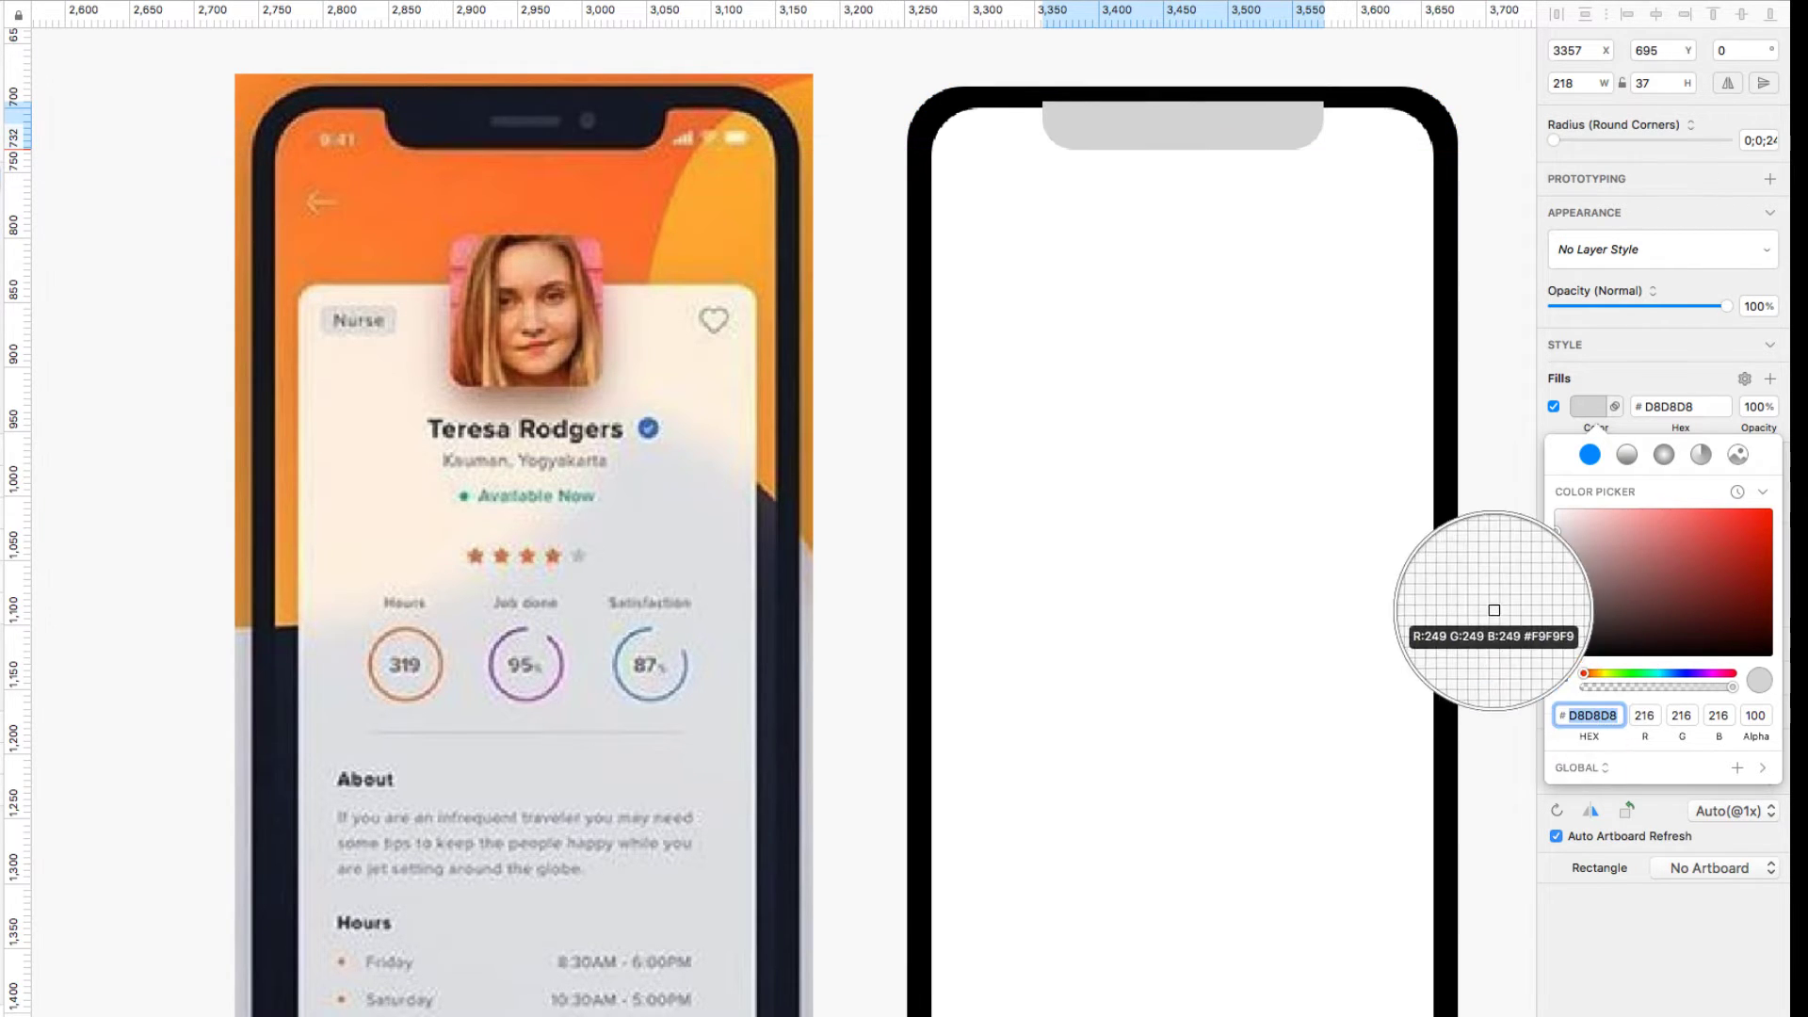
{"action": "left_click", "coordinate": [1453, 582]}
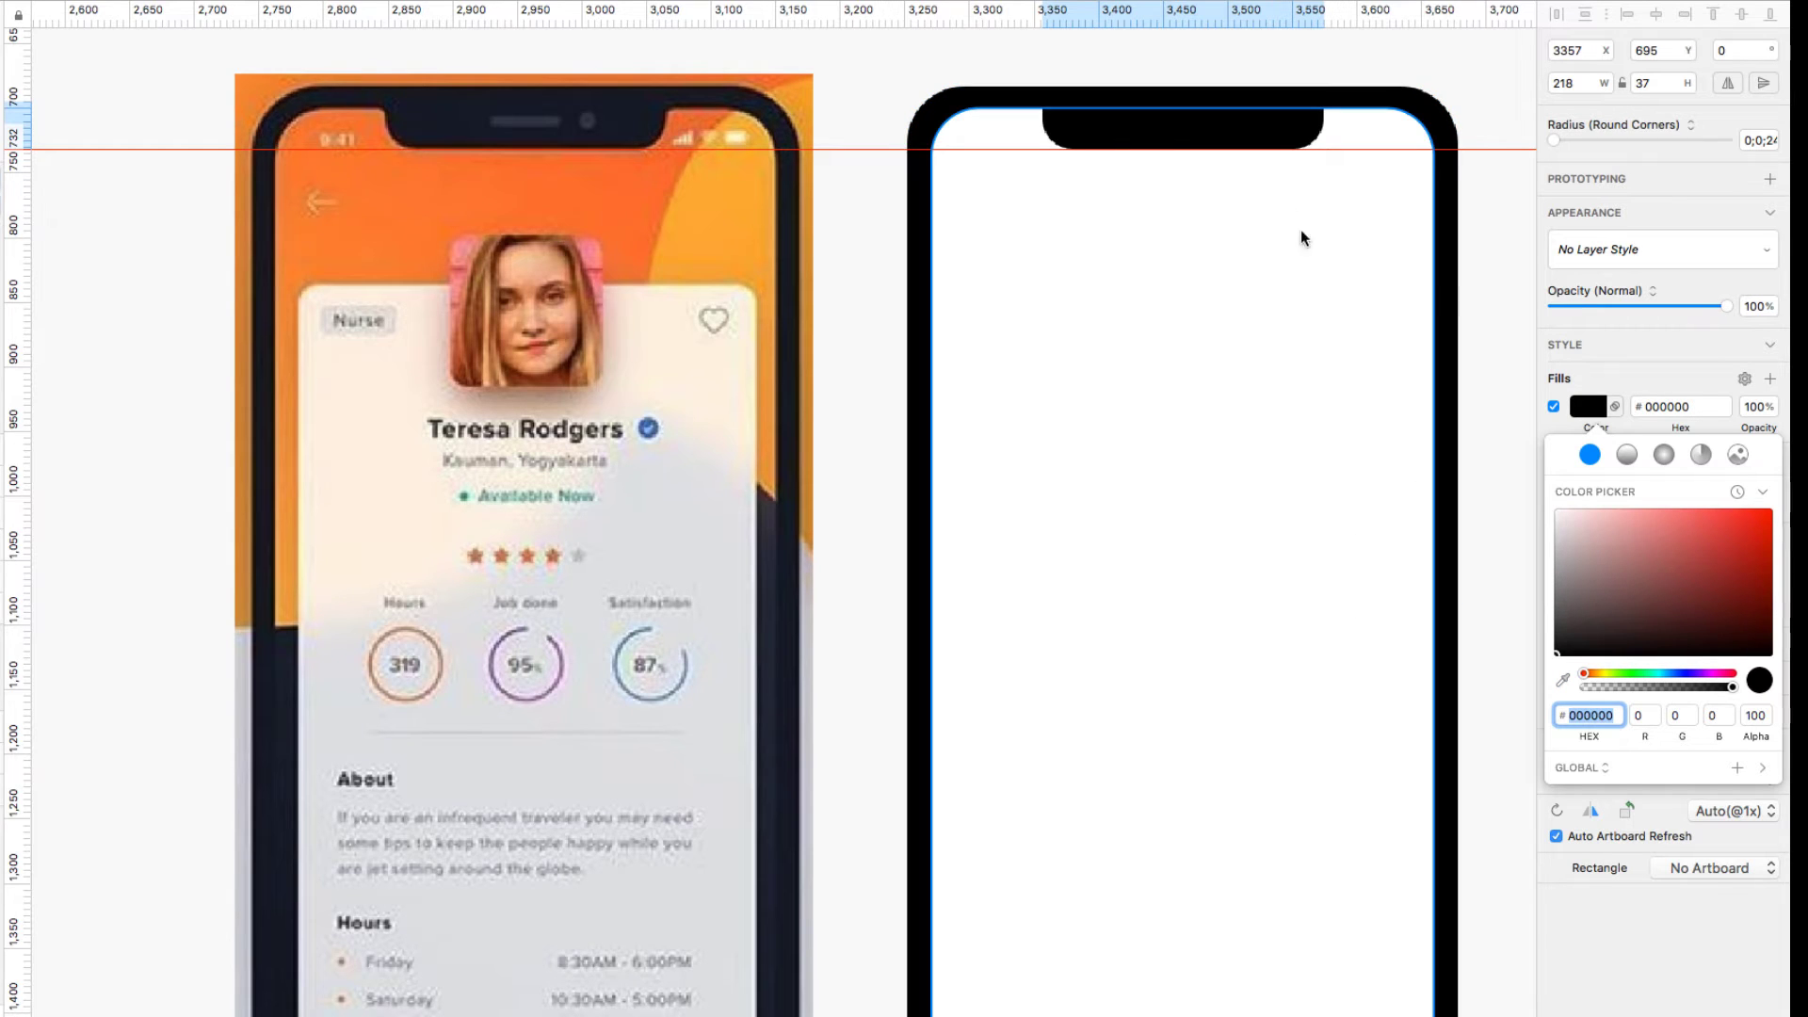
{"action": "left_click", "coordinate": [1171, 130]}
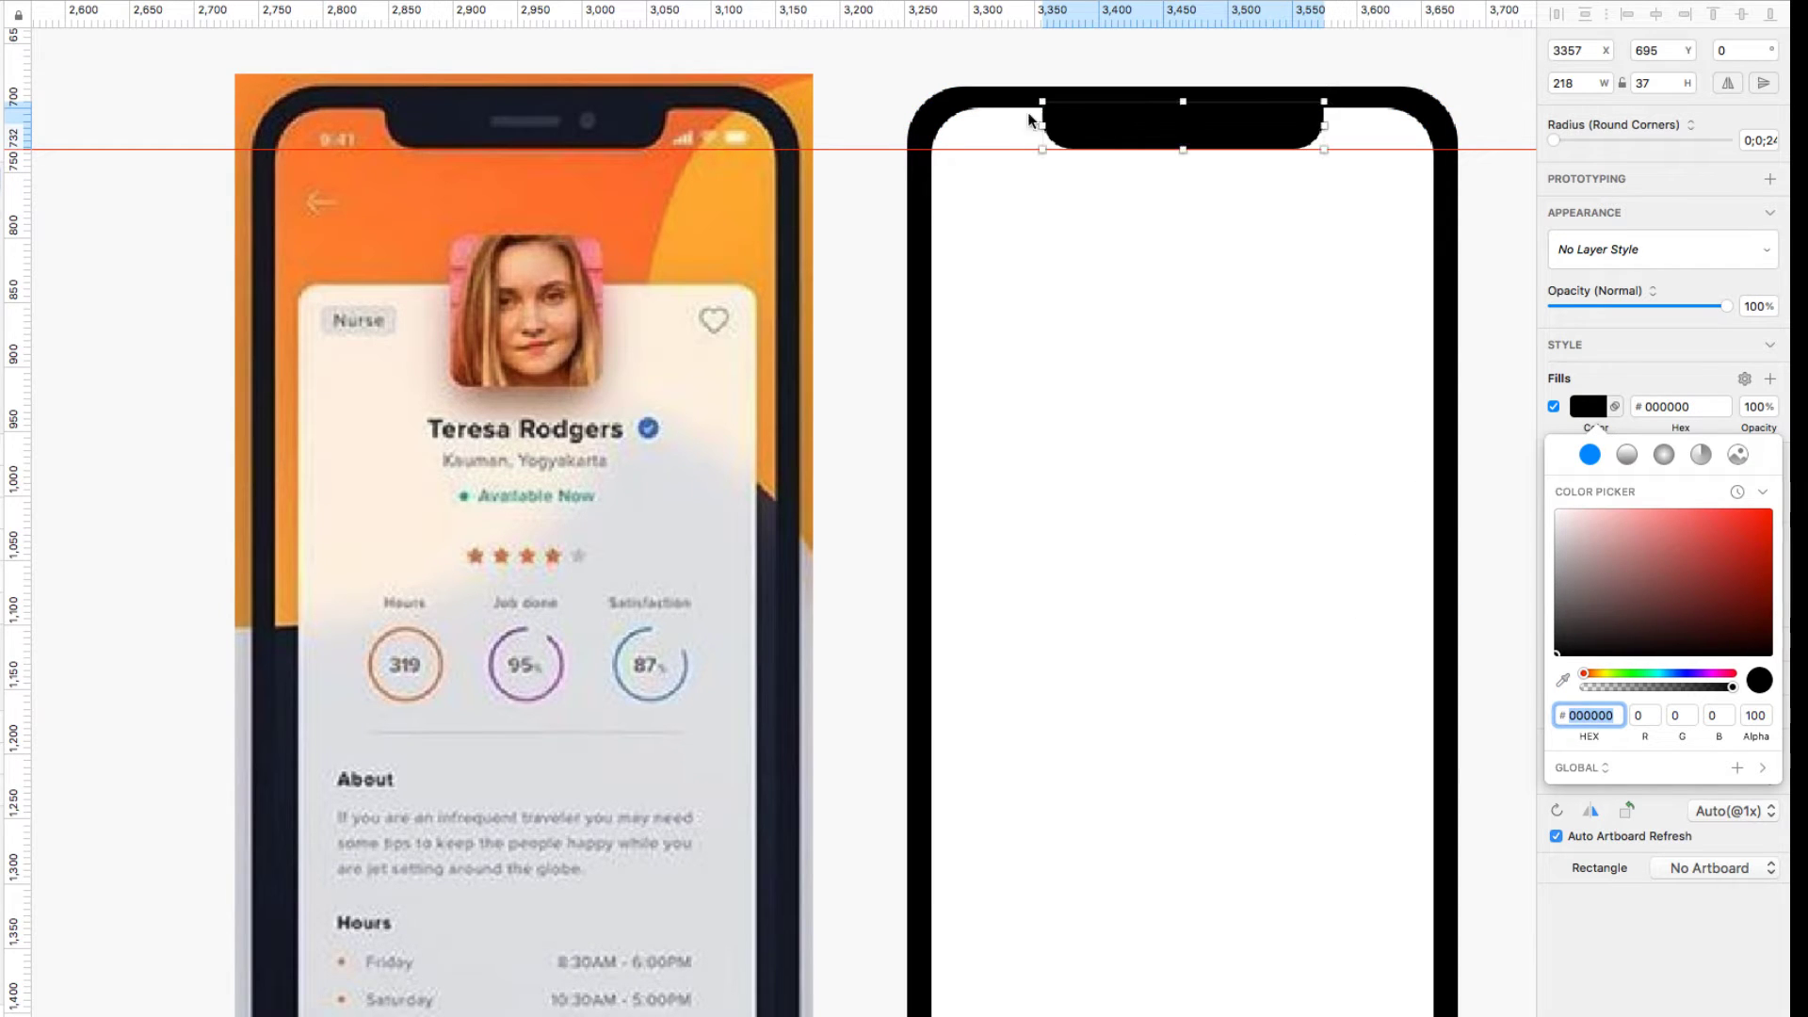
{"action": "left_click", "coordinate": [885, 109]}
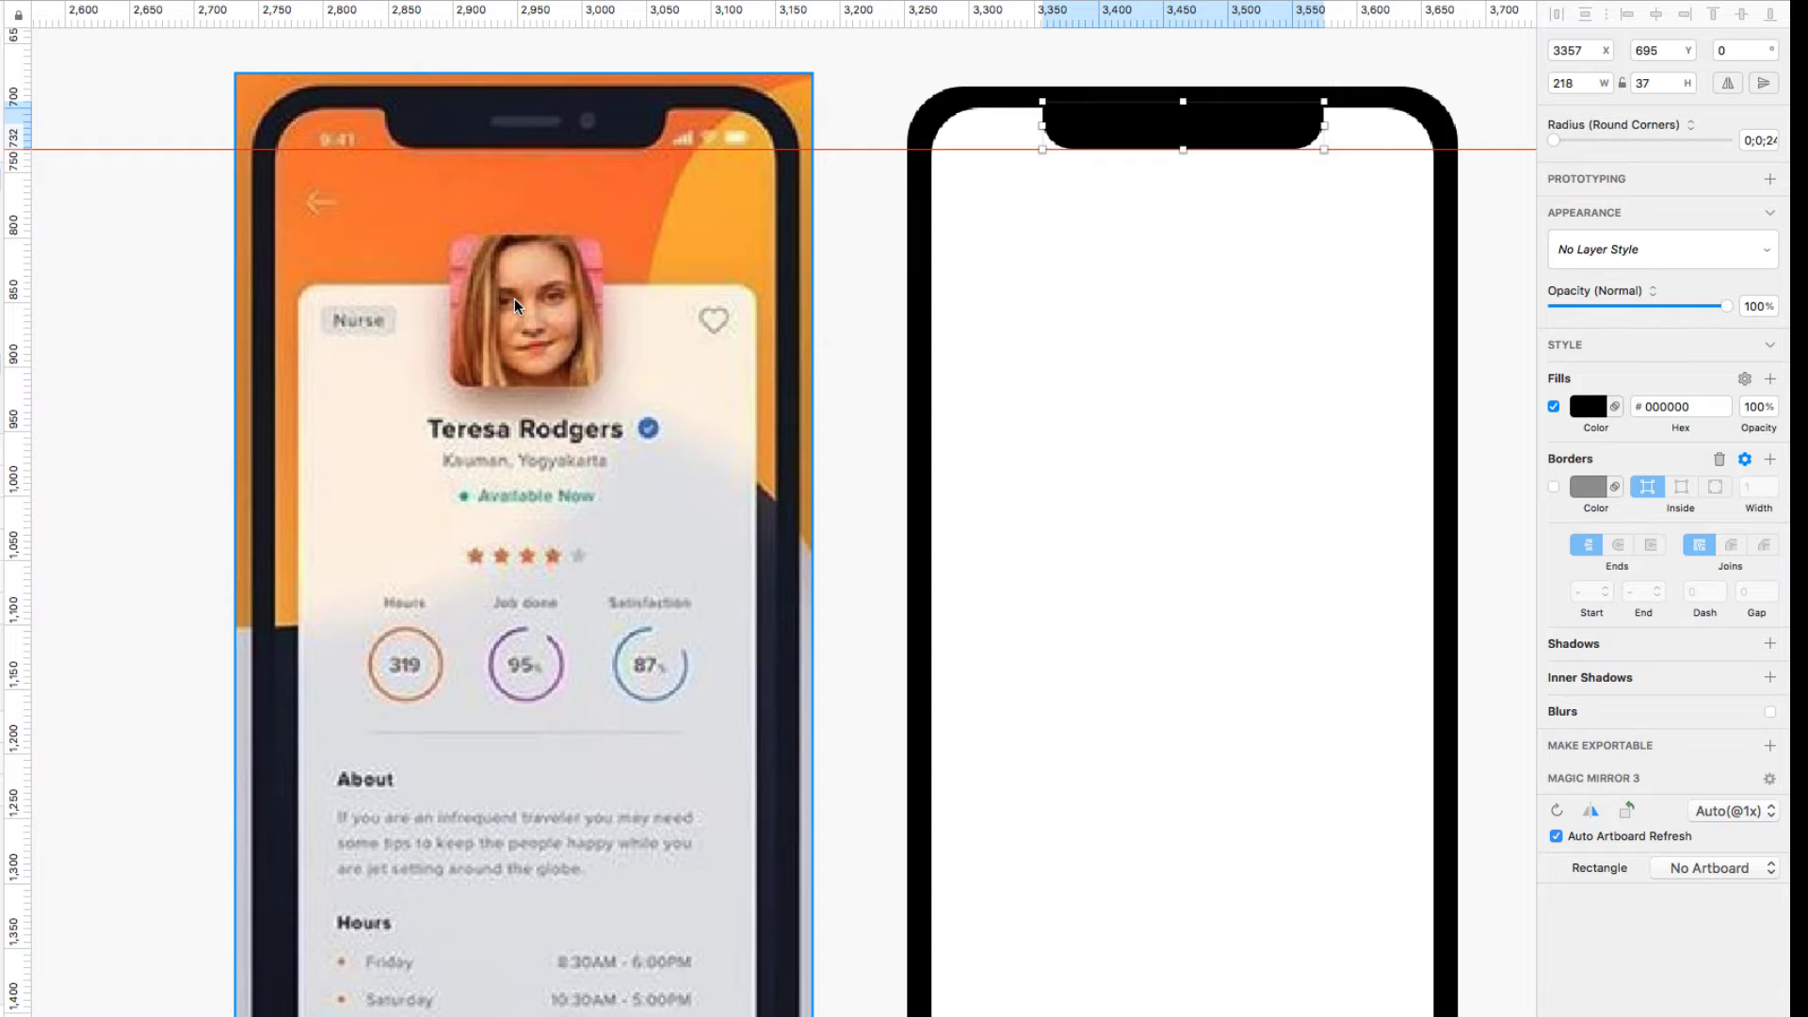
Step: Remove the horizontal guide at 732 and add guides at 714 and 705 around the reference phone's speaker bar
{"action": "right_click", "coordinate": [21, 146]}
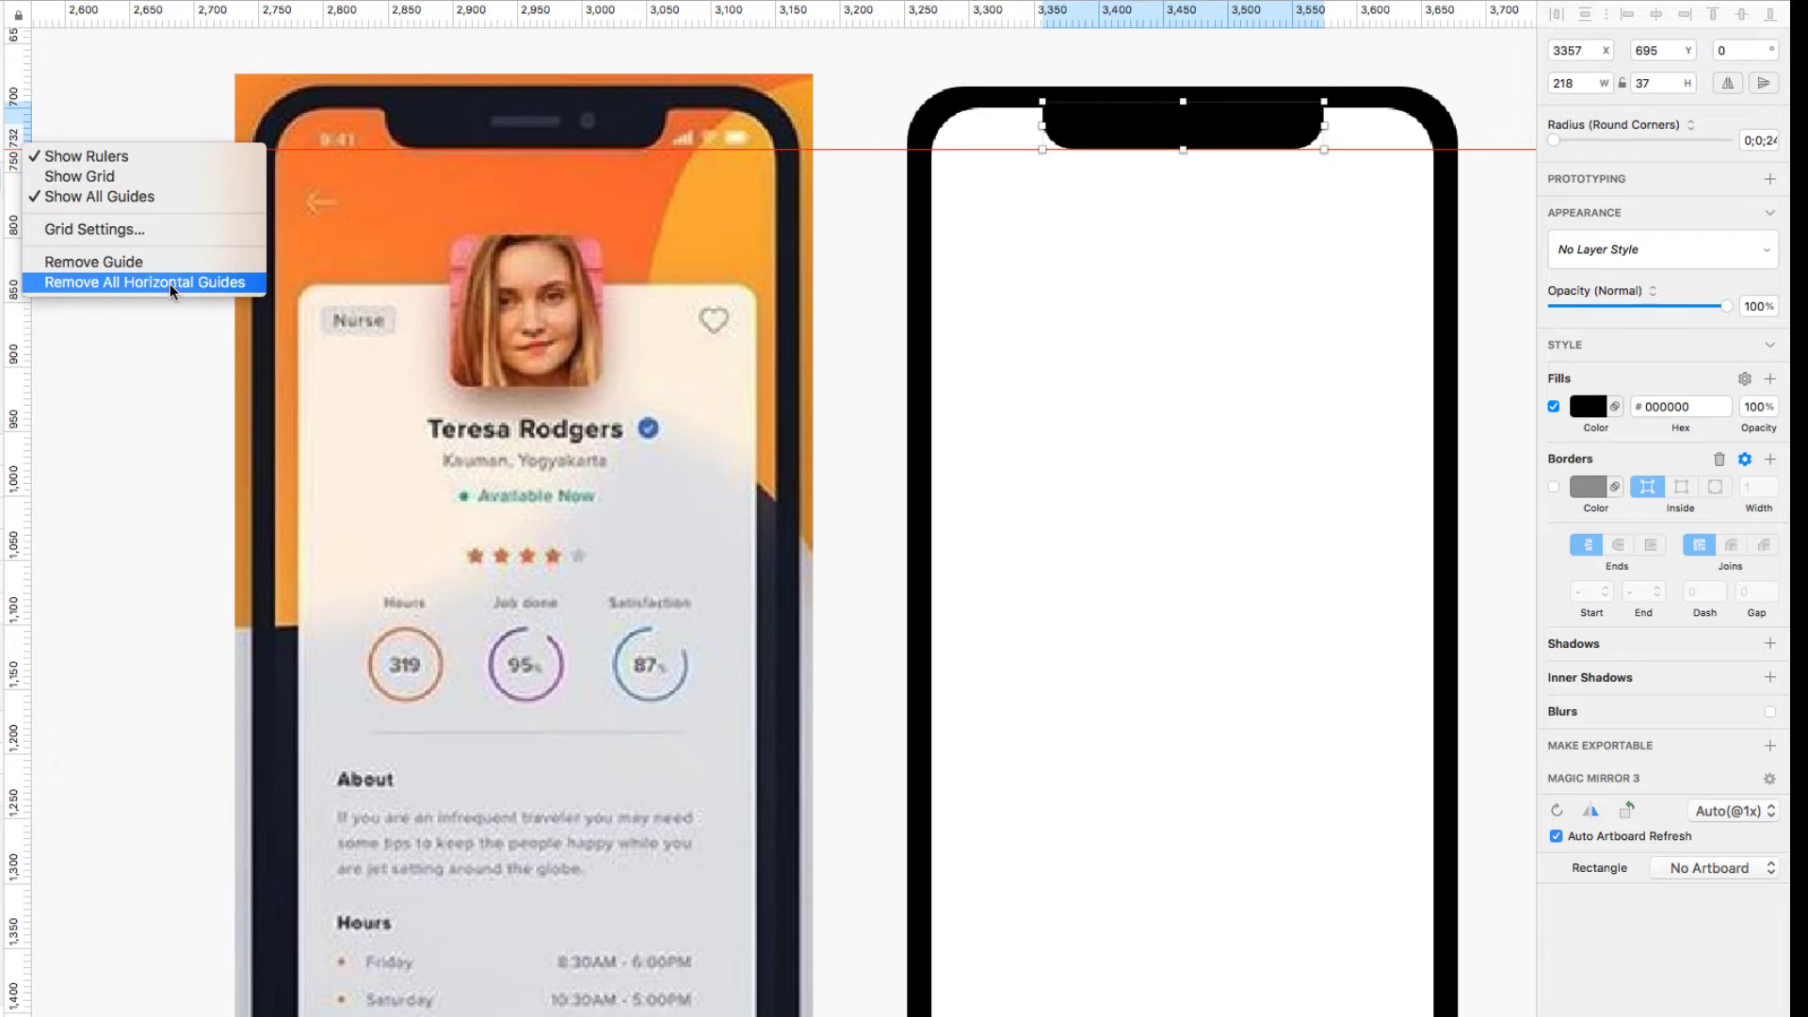
{"action": "left_click", "coordinate": [56, 318]}
{"action": "left_click_drag", "start_coordinate": [16, 149], "coordinate": [25, 22]}
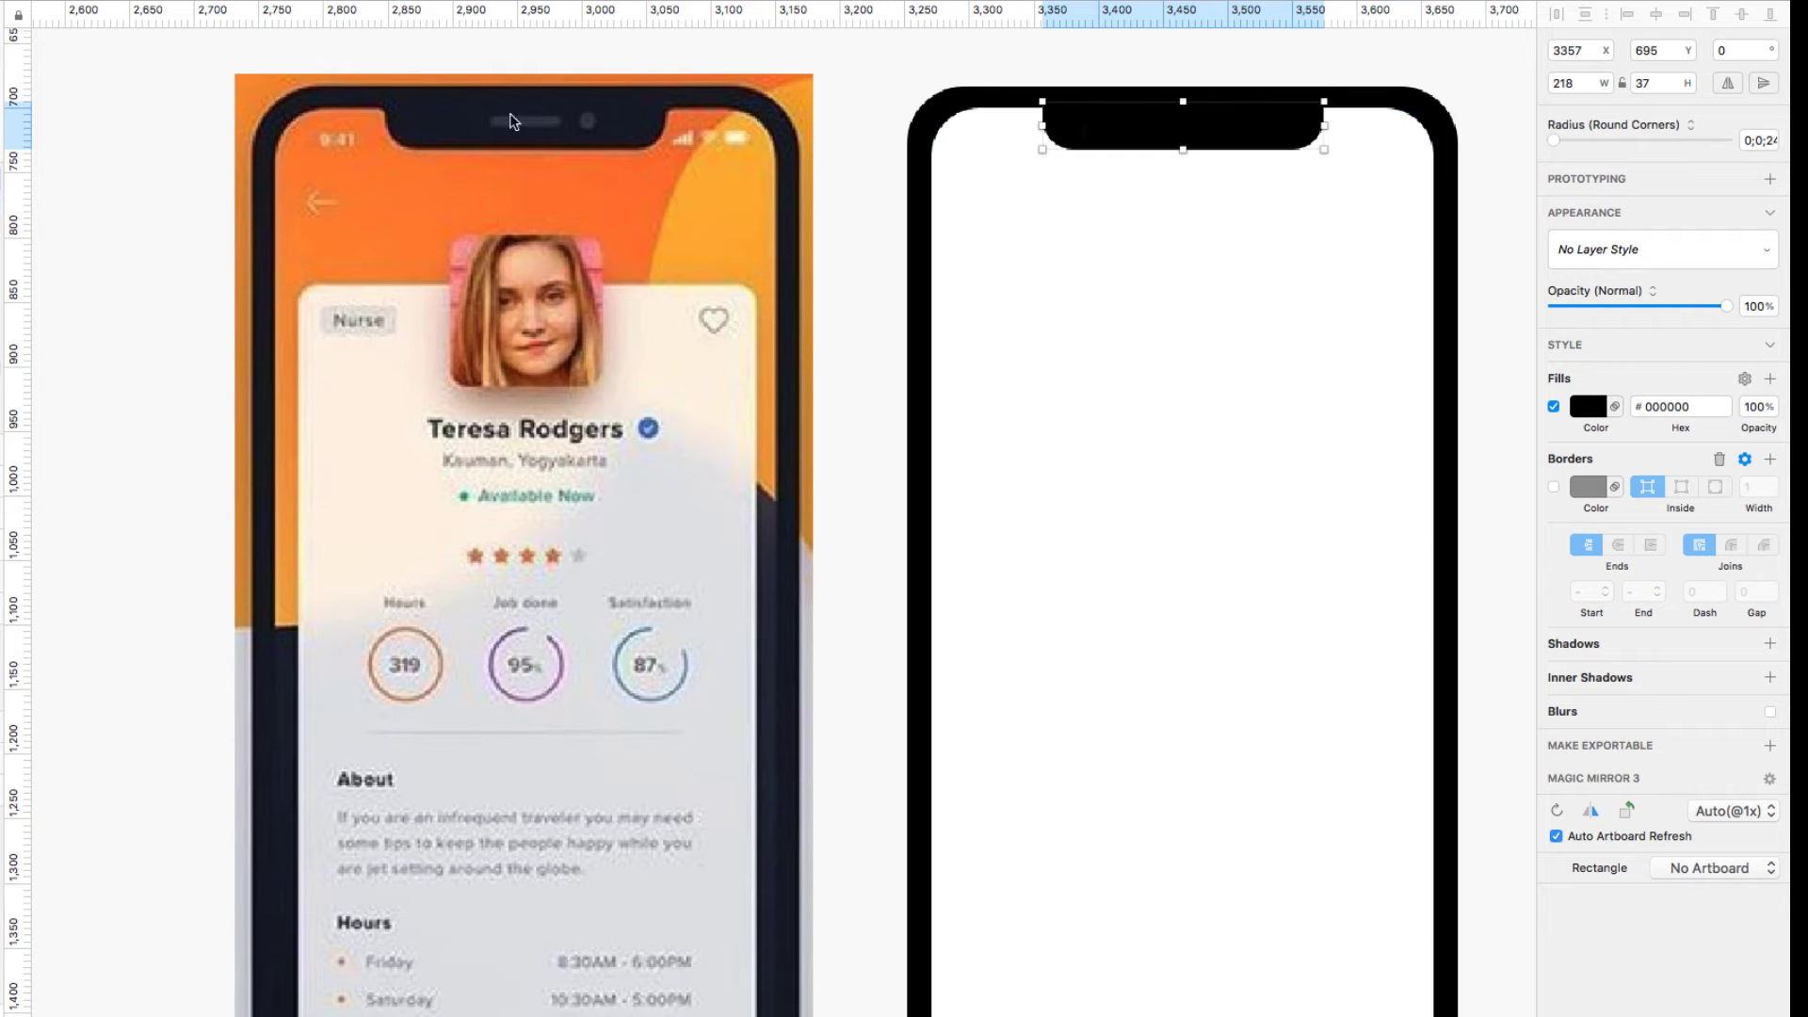
{"action": "left_click", "coordinate": [23, 127]}
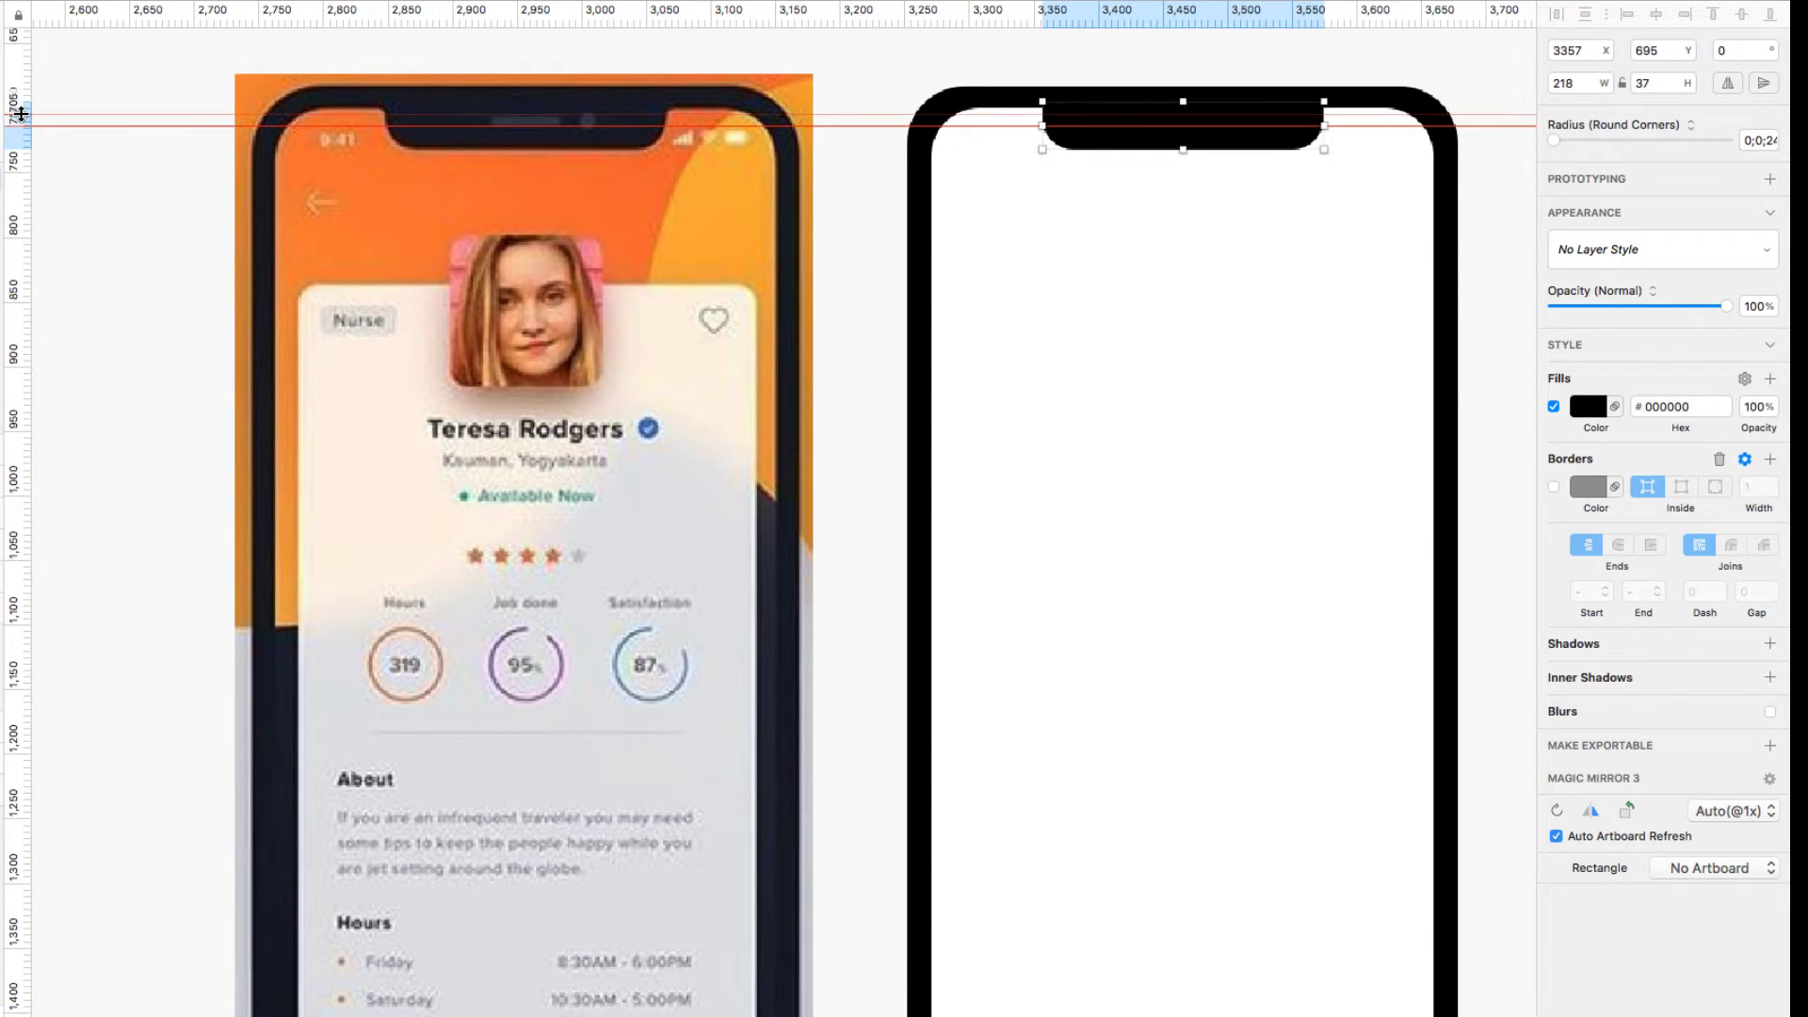
{"action": "left_click", "coordinate": [21, 113]}
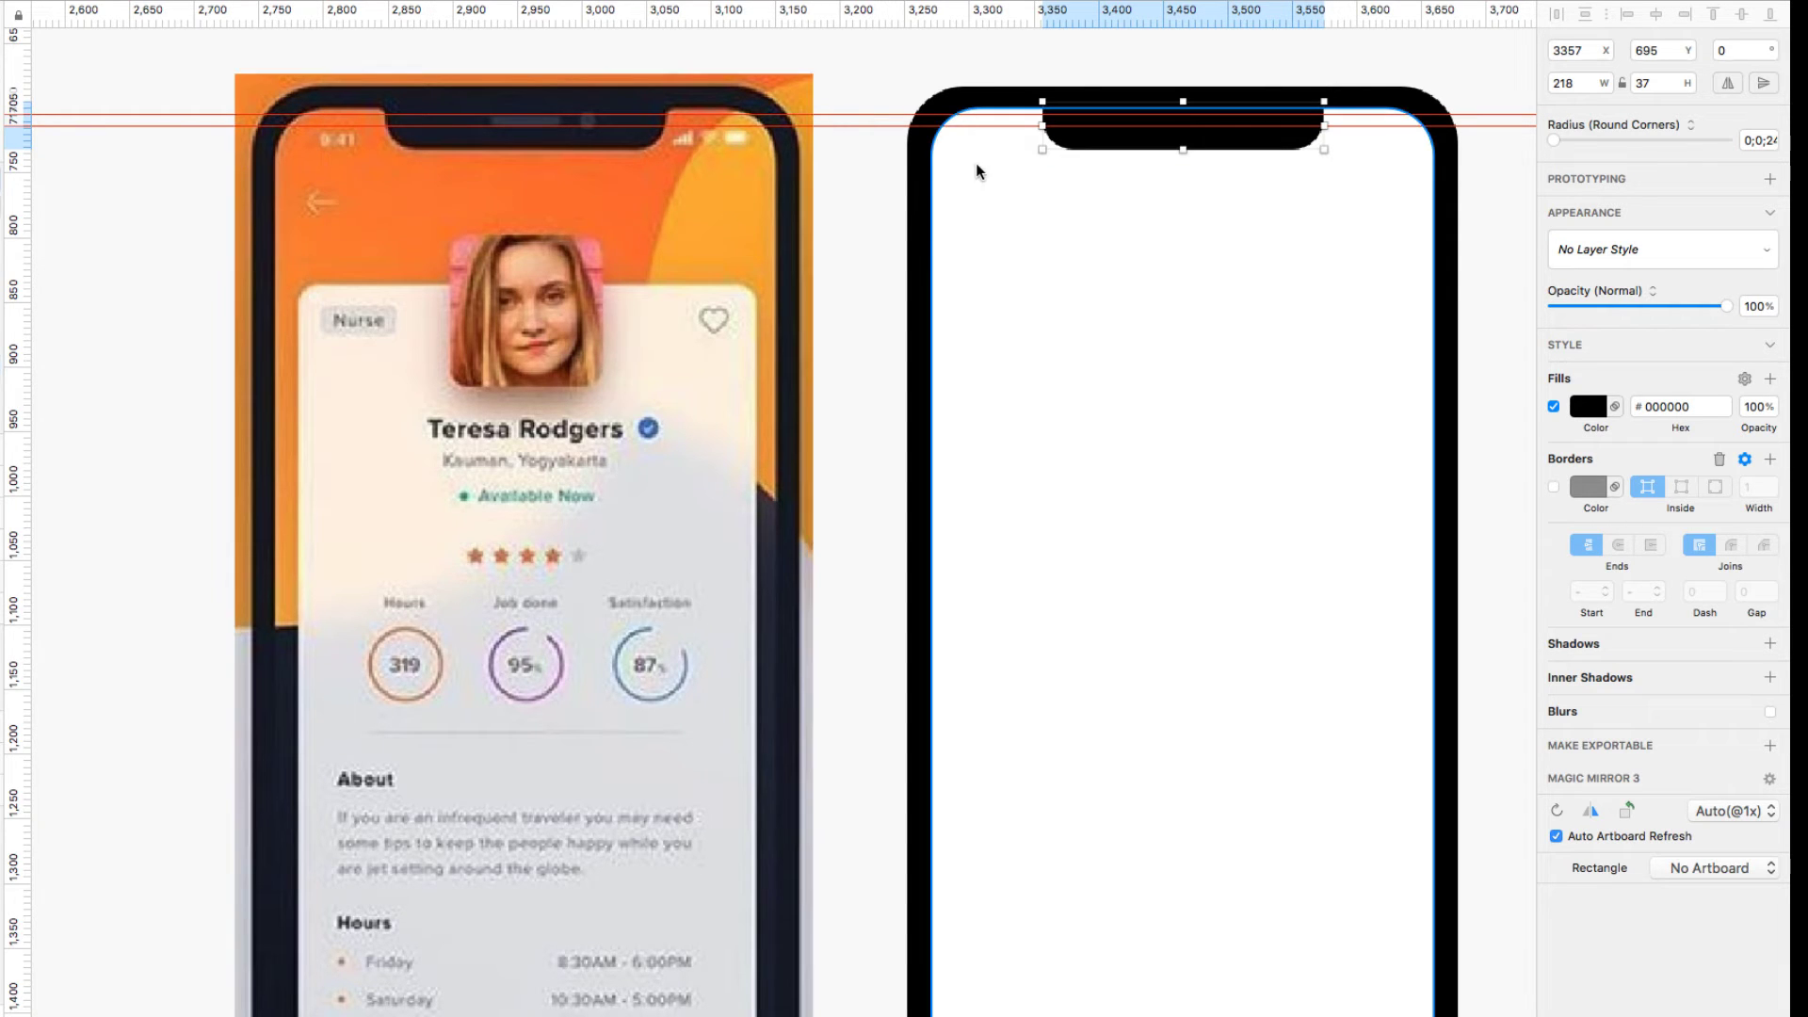
Step: Draw a rectangle about 58 × 9 between the two guides, beside the reference phone's speaker
{"action": "scroll", "coordinate": [1178, 212], "scroll_direction": "up", "scroll_amount": 5}
{"action": "scroll", "coordinate": [1175, 218], "scroll_direction": "right", "scroll_amount": 3}
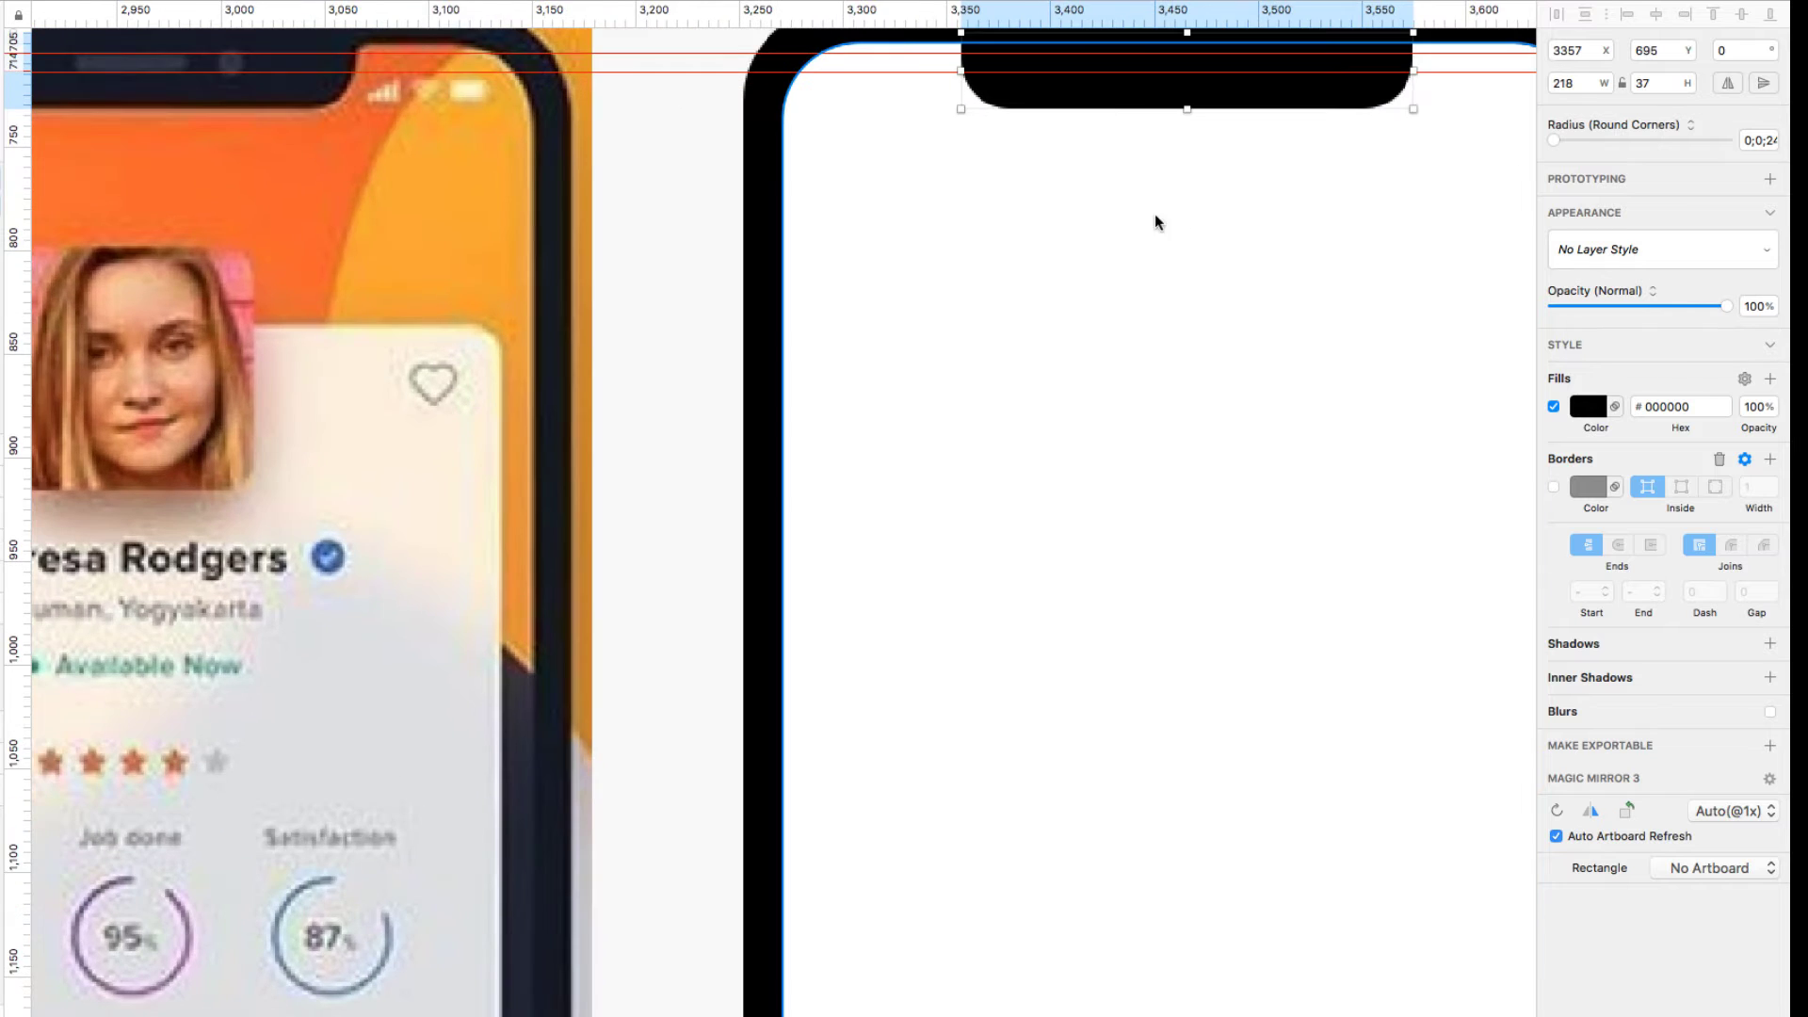
{"action": "scroll", "coordinate": [1107, 307], "scroll_direction": "left", "scroll_amount": 2}
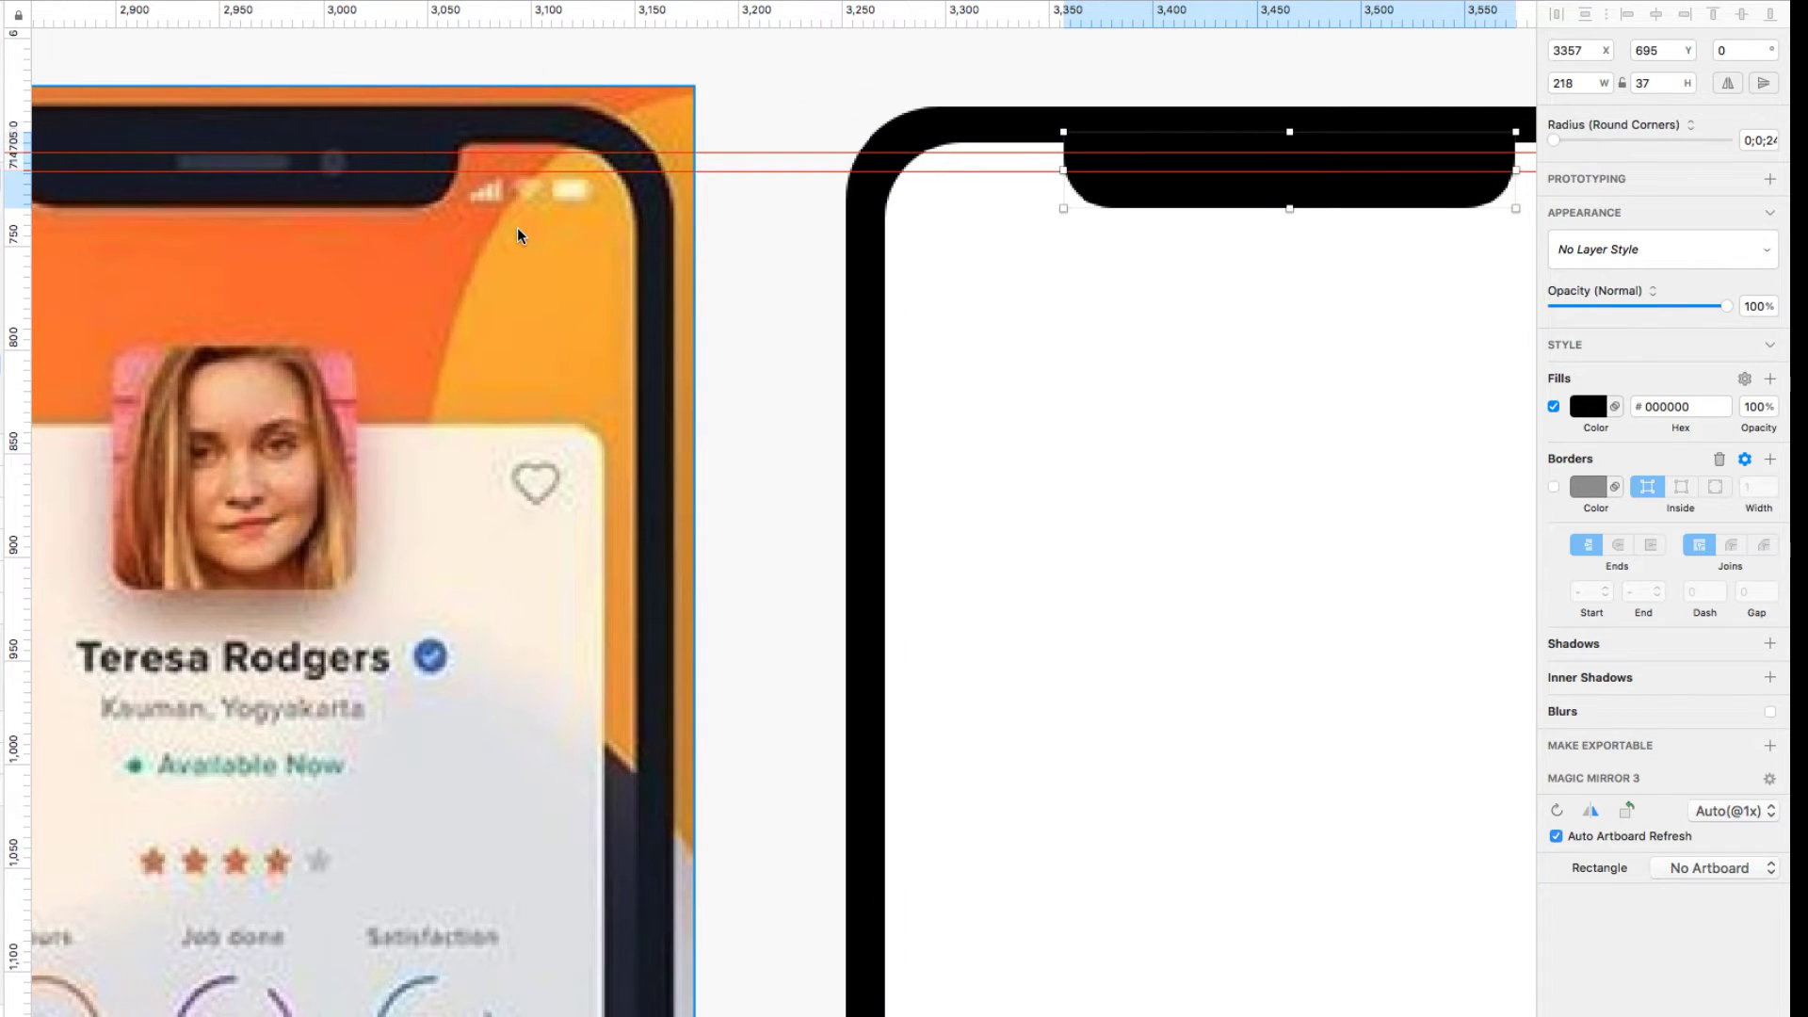
{"action": "key", "text": "r"}
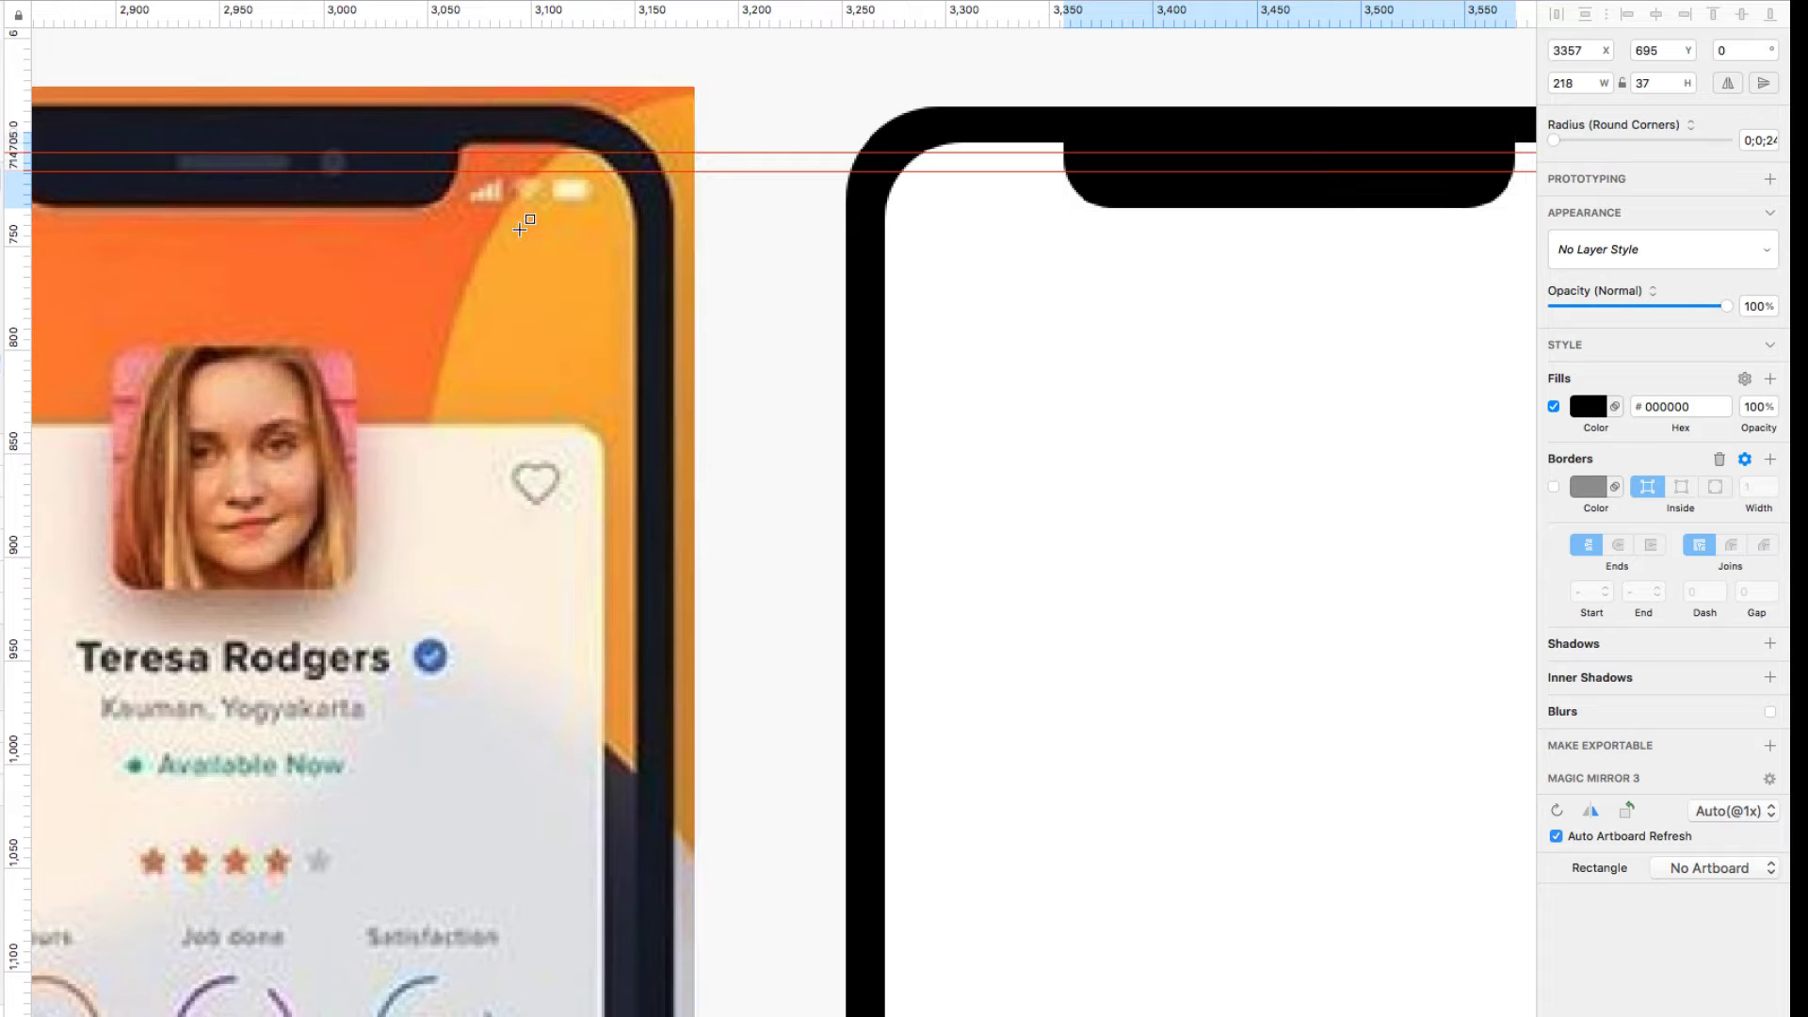
{"action": "left_click_drag", "start_coordinate": [382, 154], "coordinate": [500, 171]}
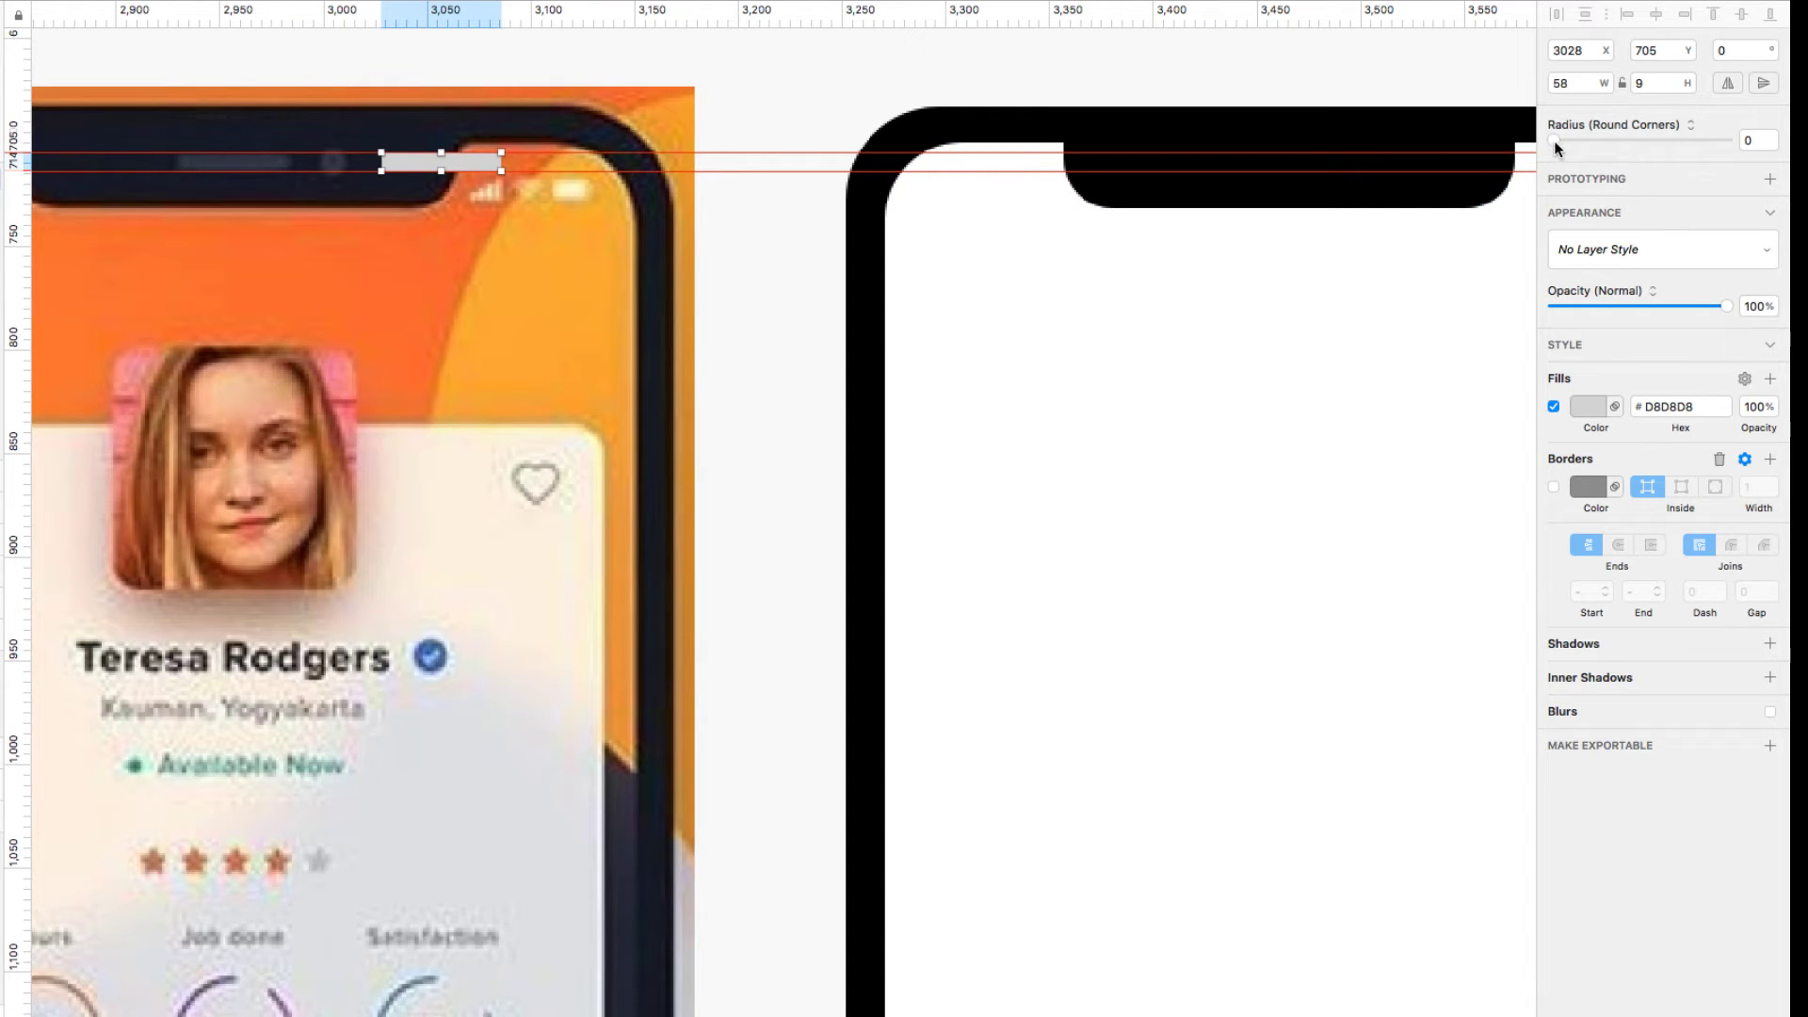
Step: Round the speaker rectangle's corners with a radius of 4.5 to make it a pill
{"action": "left_click", "coordinate": [1775, 137]}
{"action": "left_click", "coordinate": [1774, 138]}
{"action": "left_click", "coordinate": [1774, 137]}
{"action": "left_click", "coordinate": [1775, 138]}
{"action": "left_click", "coordinate": [1774, 137]}
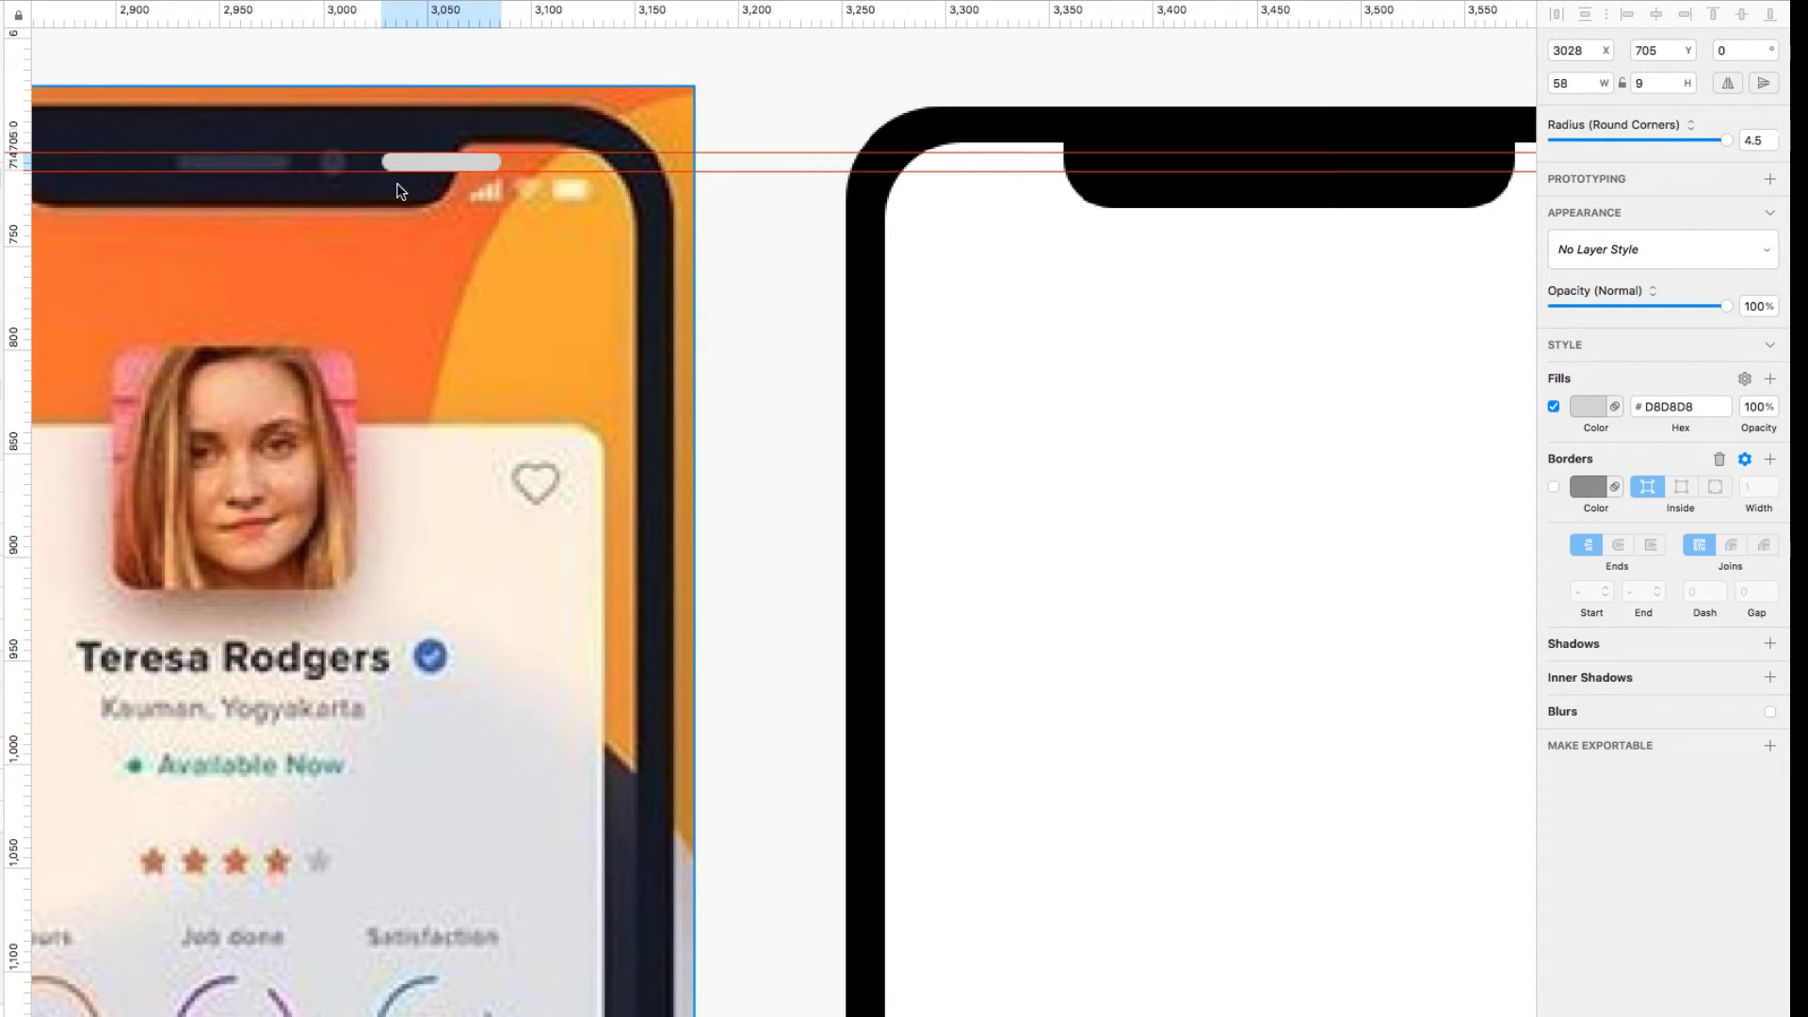
Step: Centre the speaker pill in the blank phone's notch at X 3437, Y 705 and reduce its opacity to 27%
{"action": "left_click_drag", "start_coordinate": [505, 156], "coordinate": [1266, 169]}
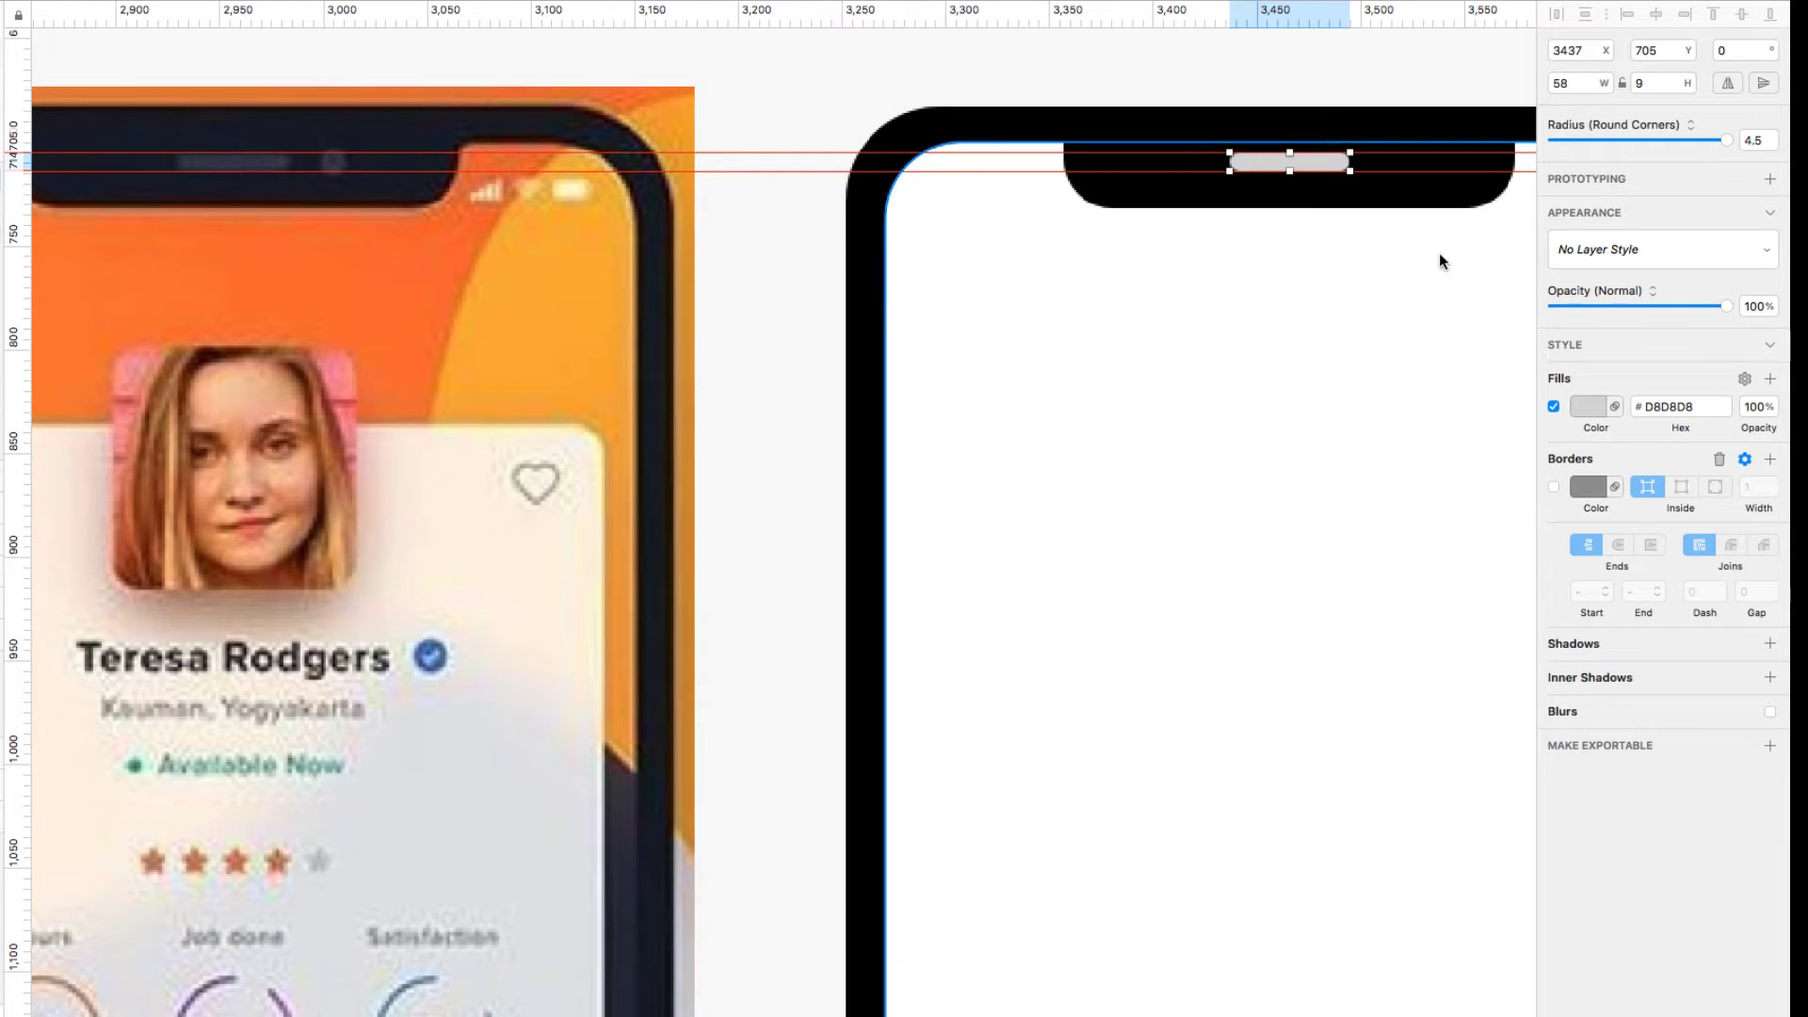
{"action": "left_click_drag", "start_coordinate": [1723, 303], "coordinate": [1595, 311]}
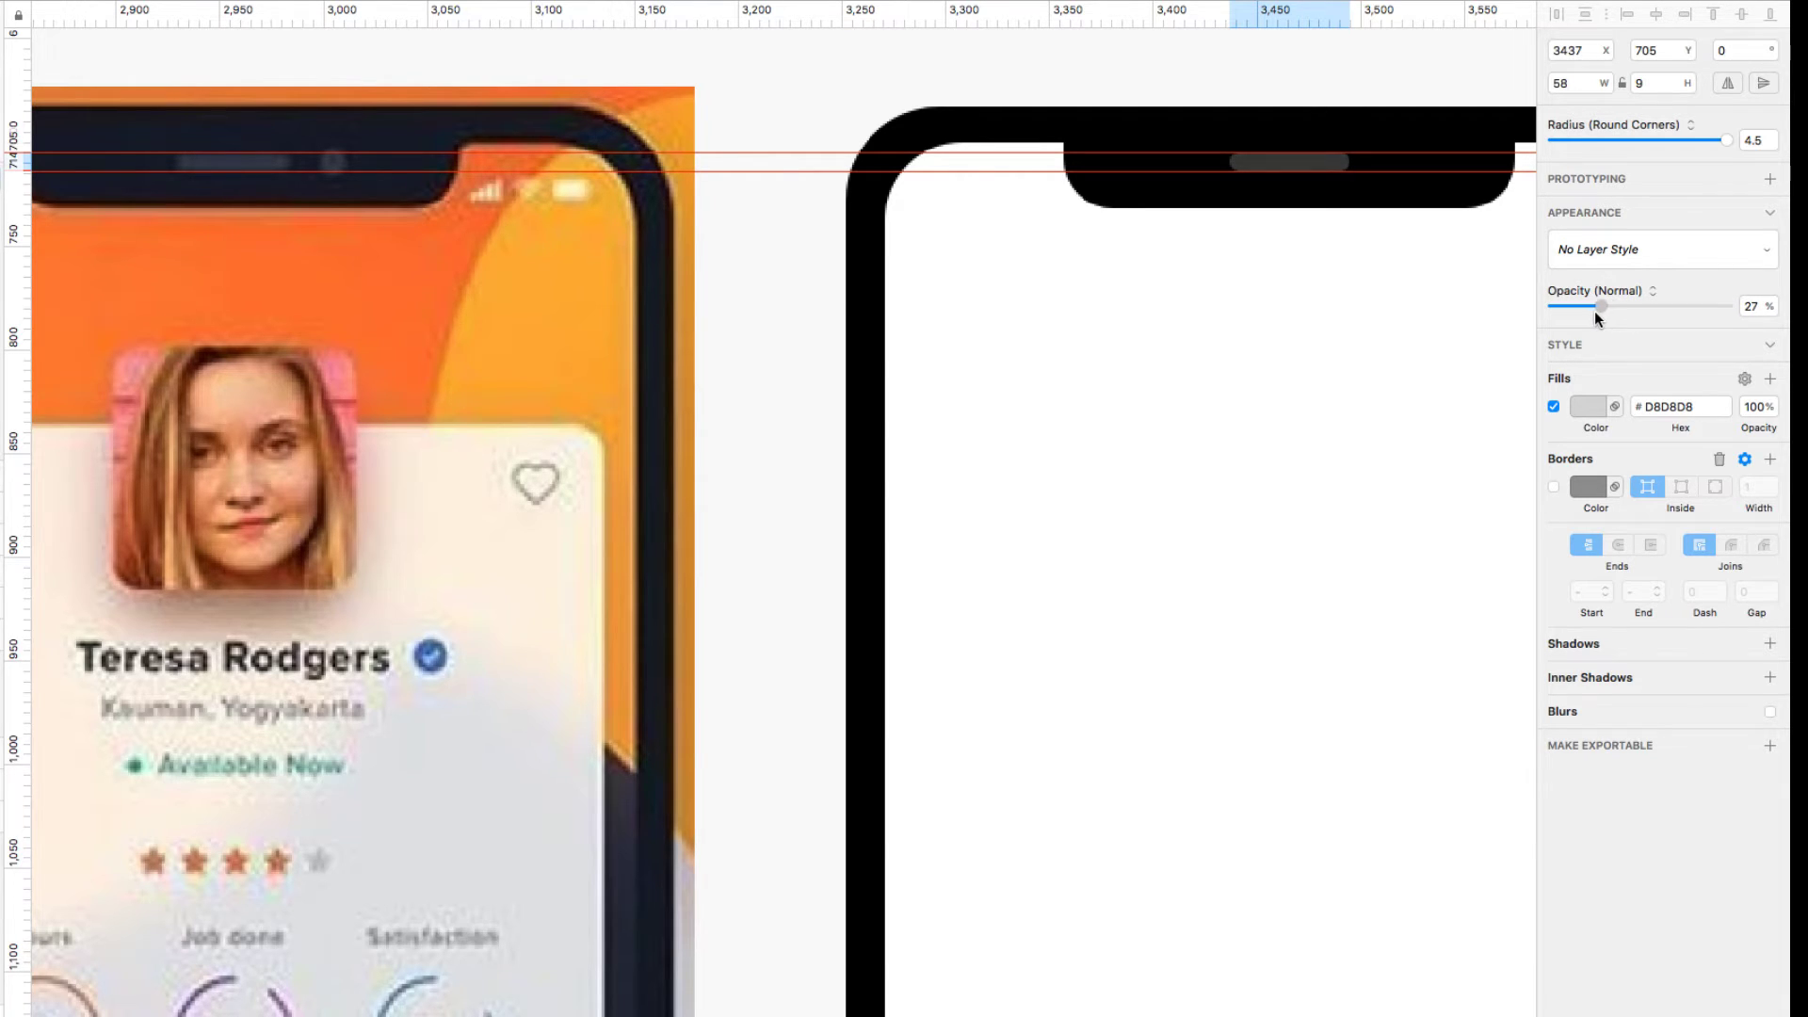
Step: Move the two horizontal guides to 703 and 716 around the reference phone's camera and draw a circle about 13 × 13 between them
{"action": "left_click", "coordinate": [1332, 229]}
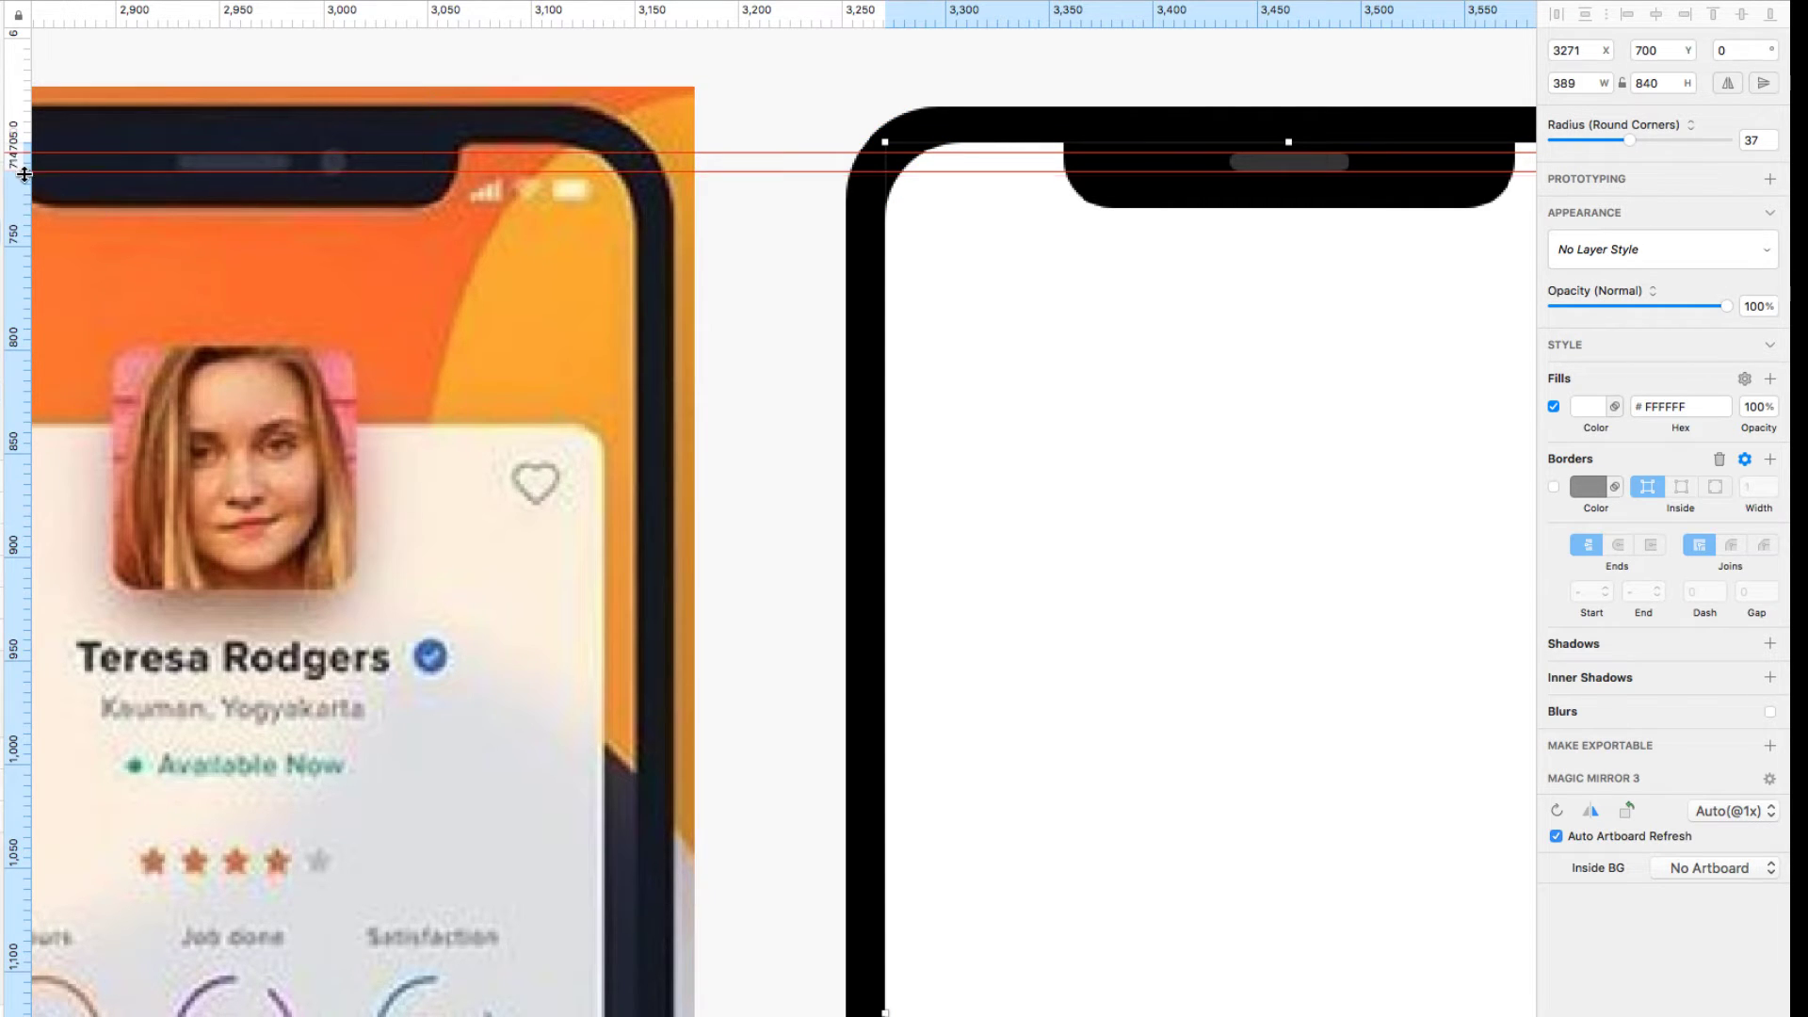
{"action": "left_click_drag", "start_coordinate": [22, 171], "coordinate": [20, 148]}
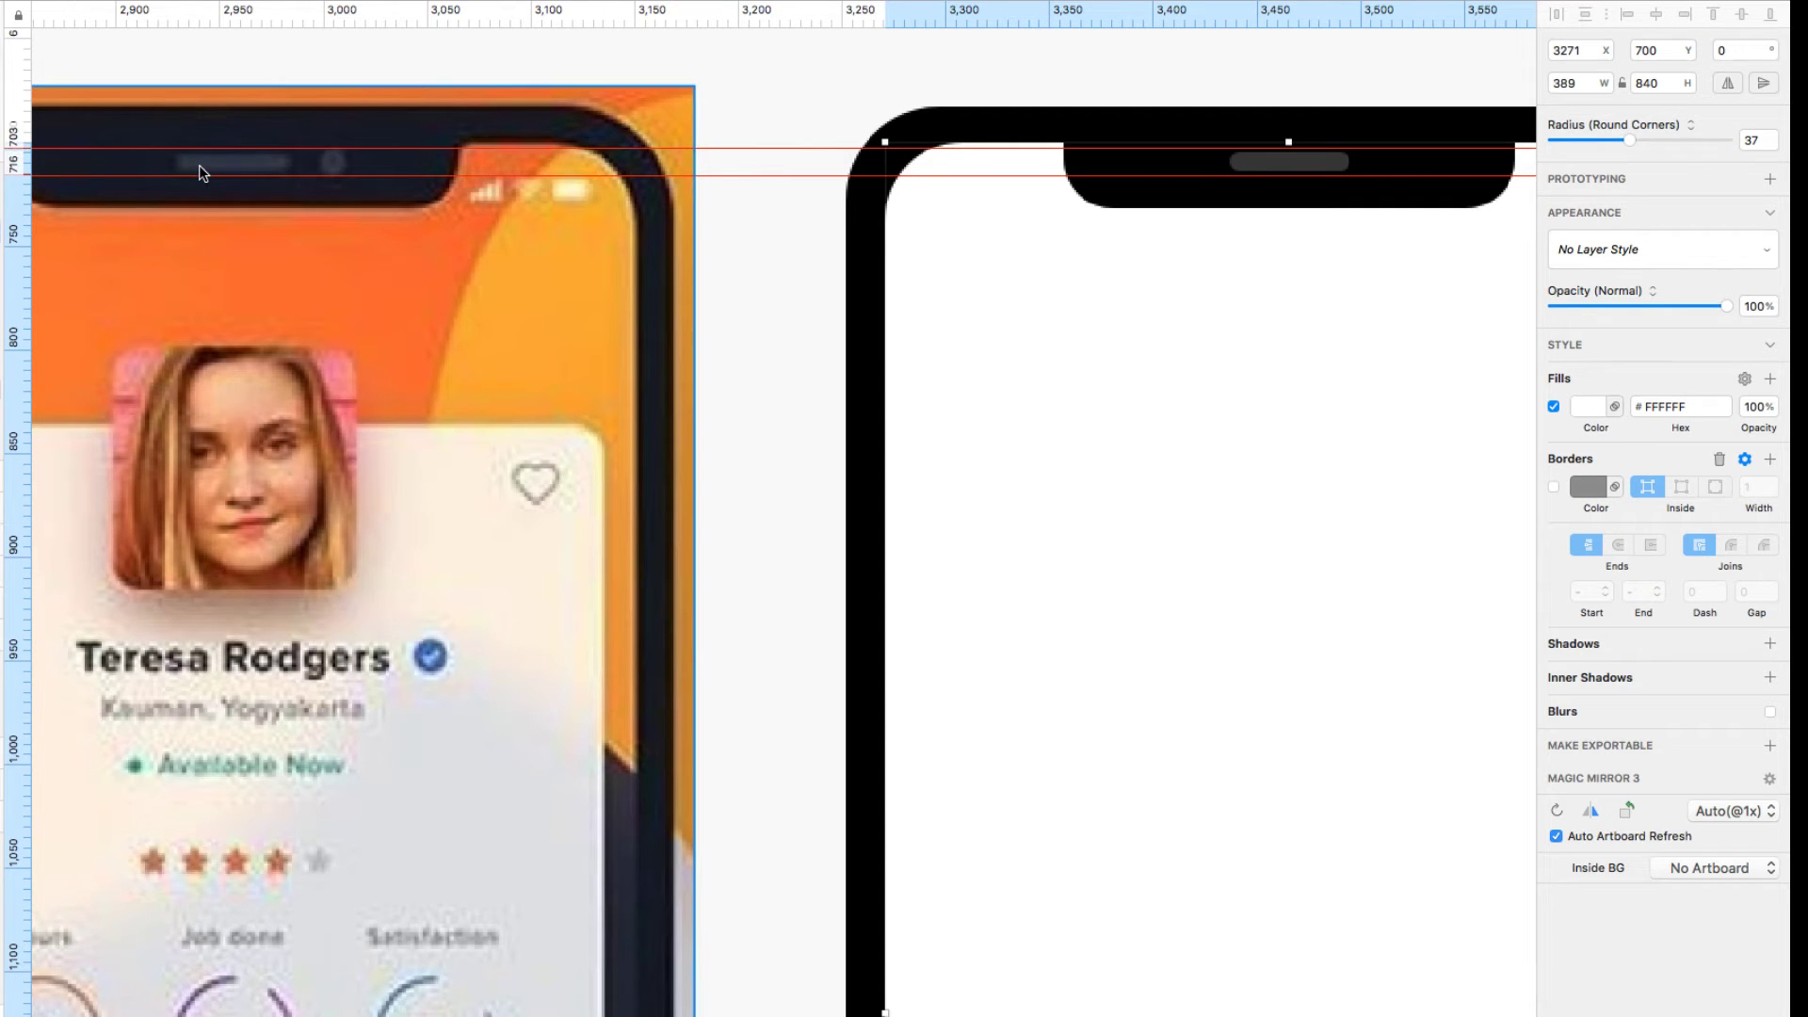
{"action": "key", "text": "o"}
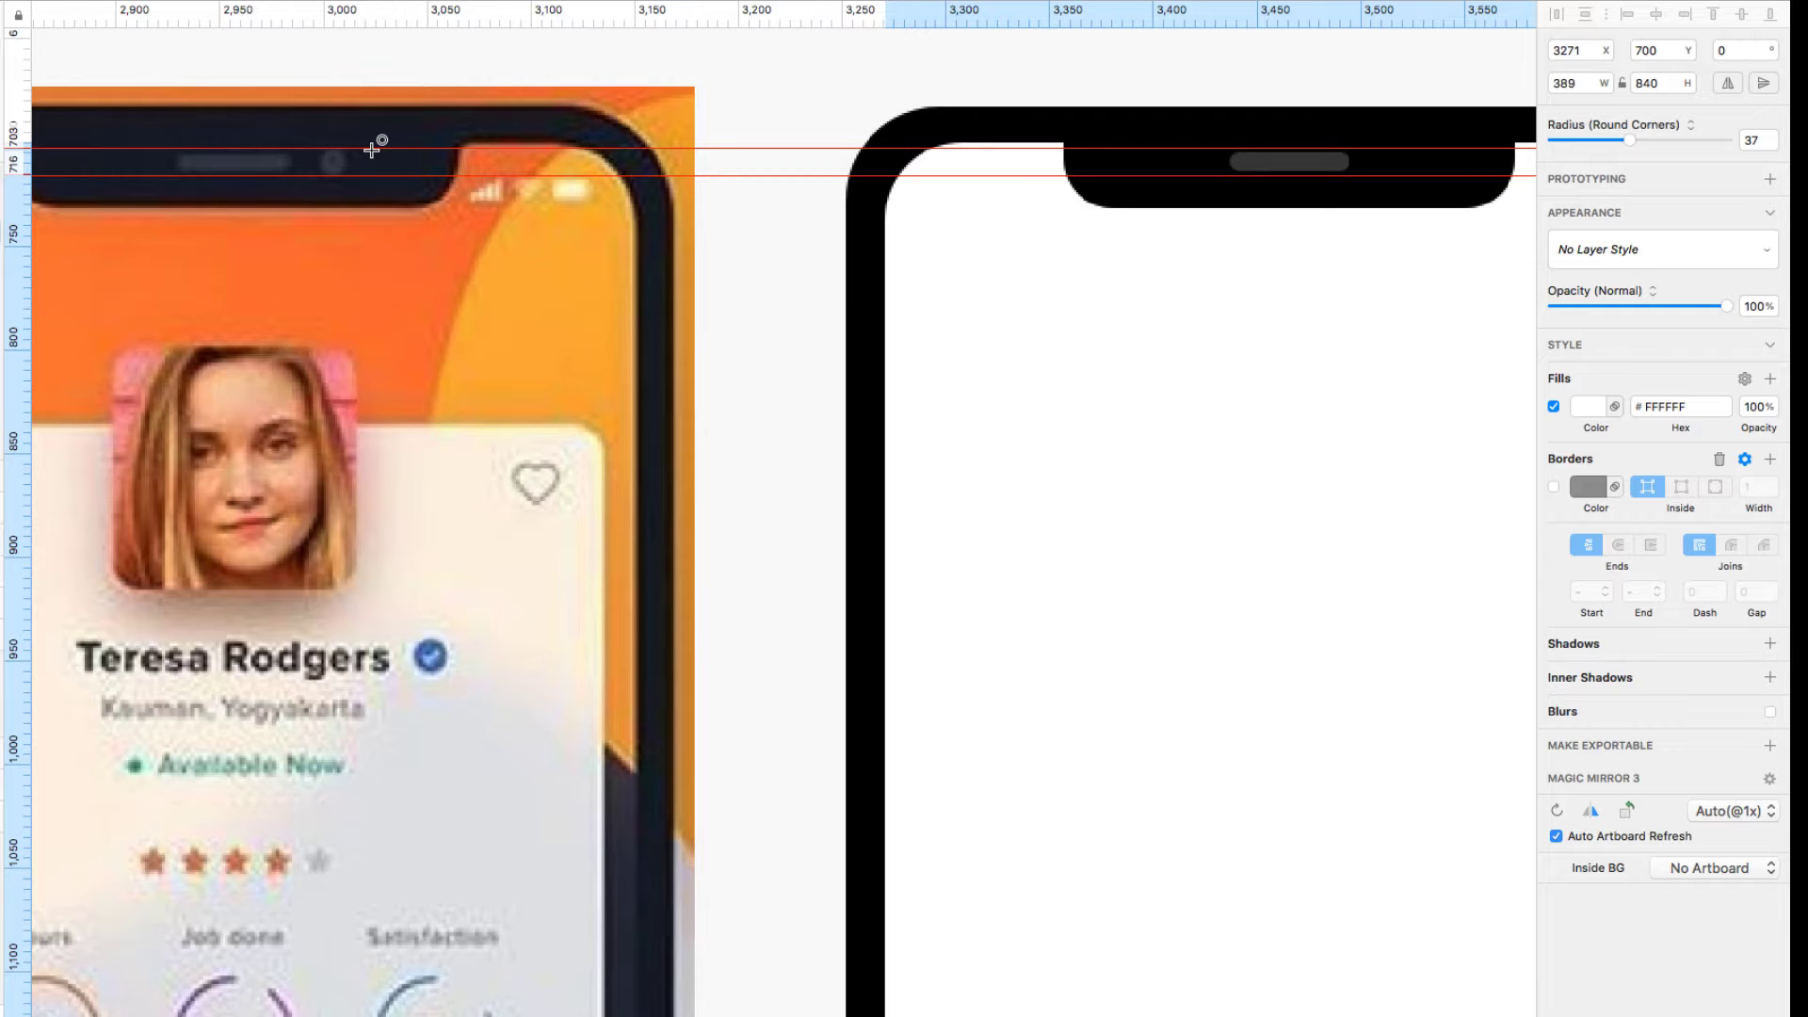
{"action": "left_click_drag", "start_coordinate": [373, 148], "coordinate": [403, 172]}
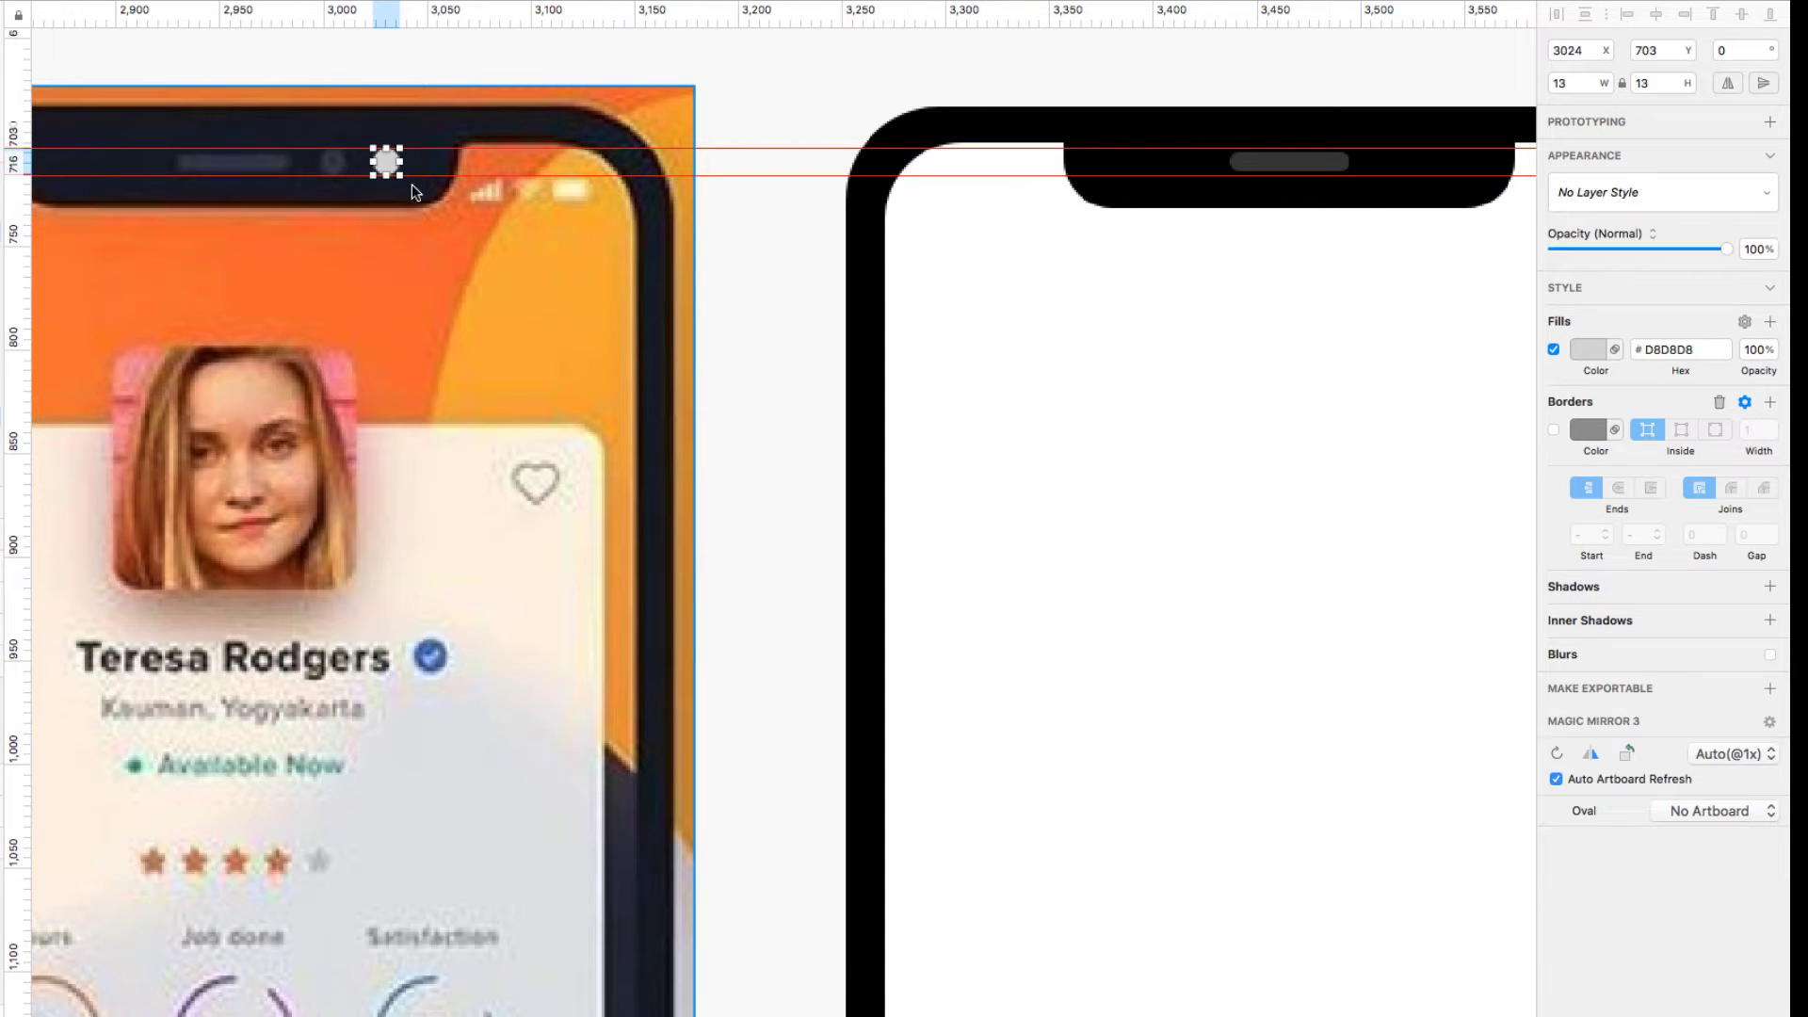
Step: Move the circle into the blank phone's notch beside the speaker pill and bring its layer above the notch rectangles
{"action": "left_click_drag", "start_coordinate": [391, 166], "coordinate": [1405, 168]}
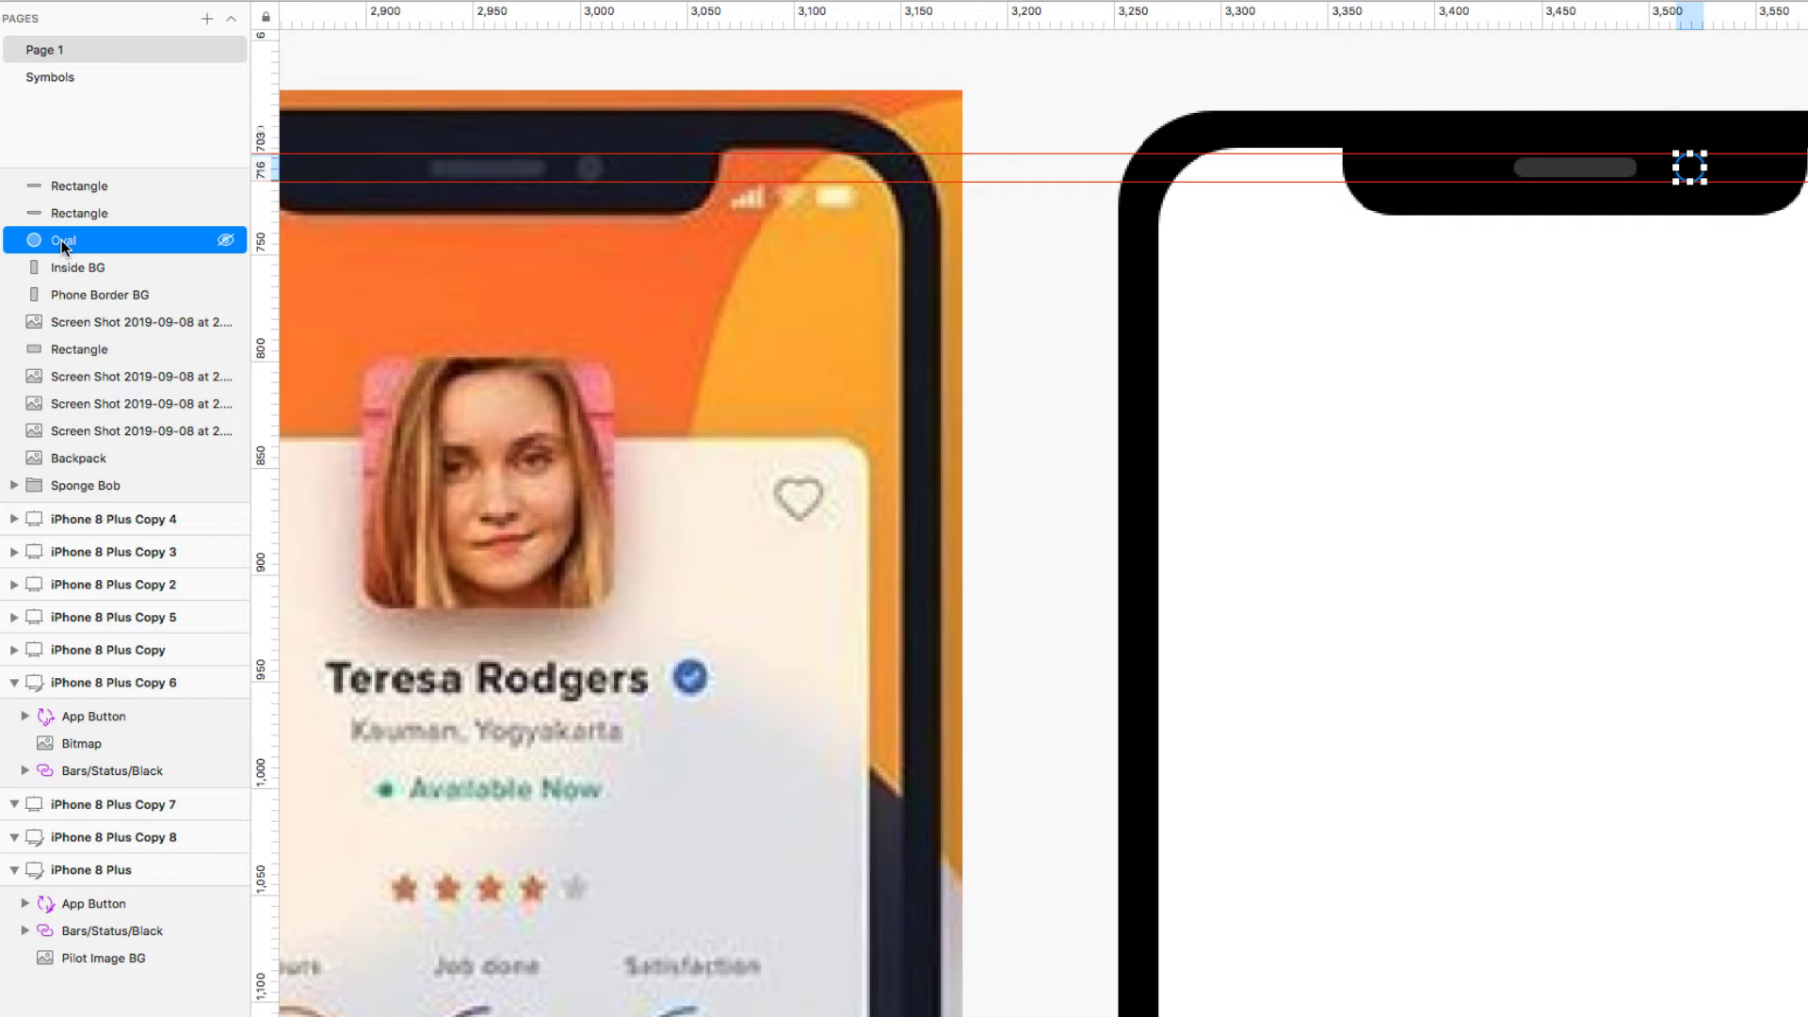
{"action": "left_click_drag", "start_coordinate": [63, 243], "coordinate": [66, 174]}
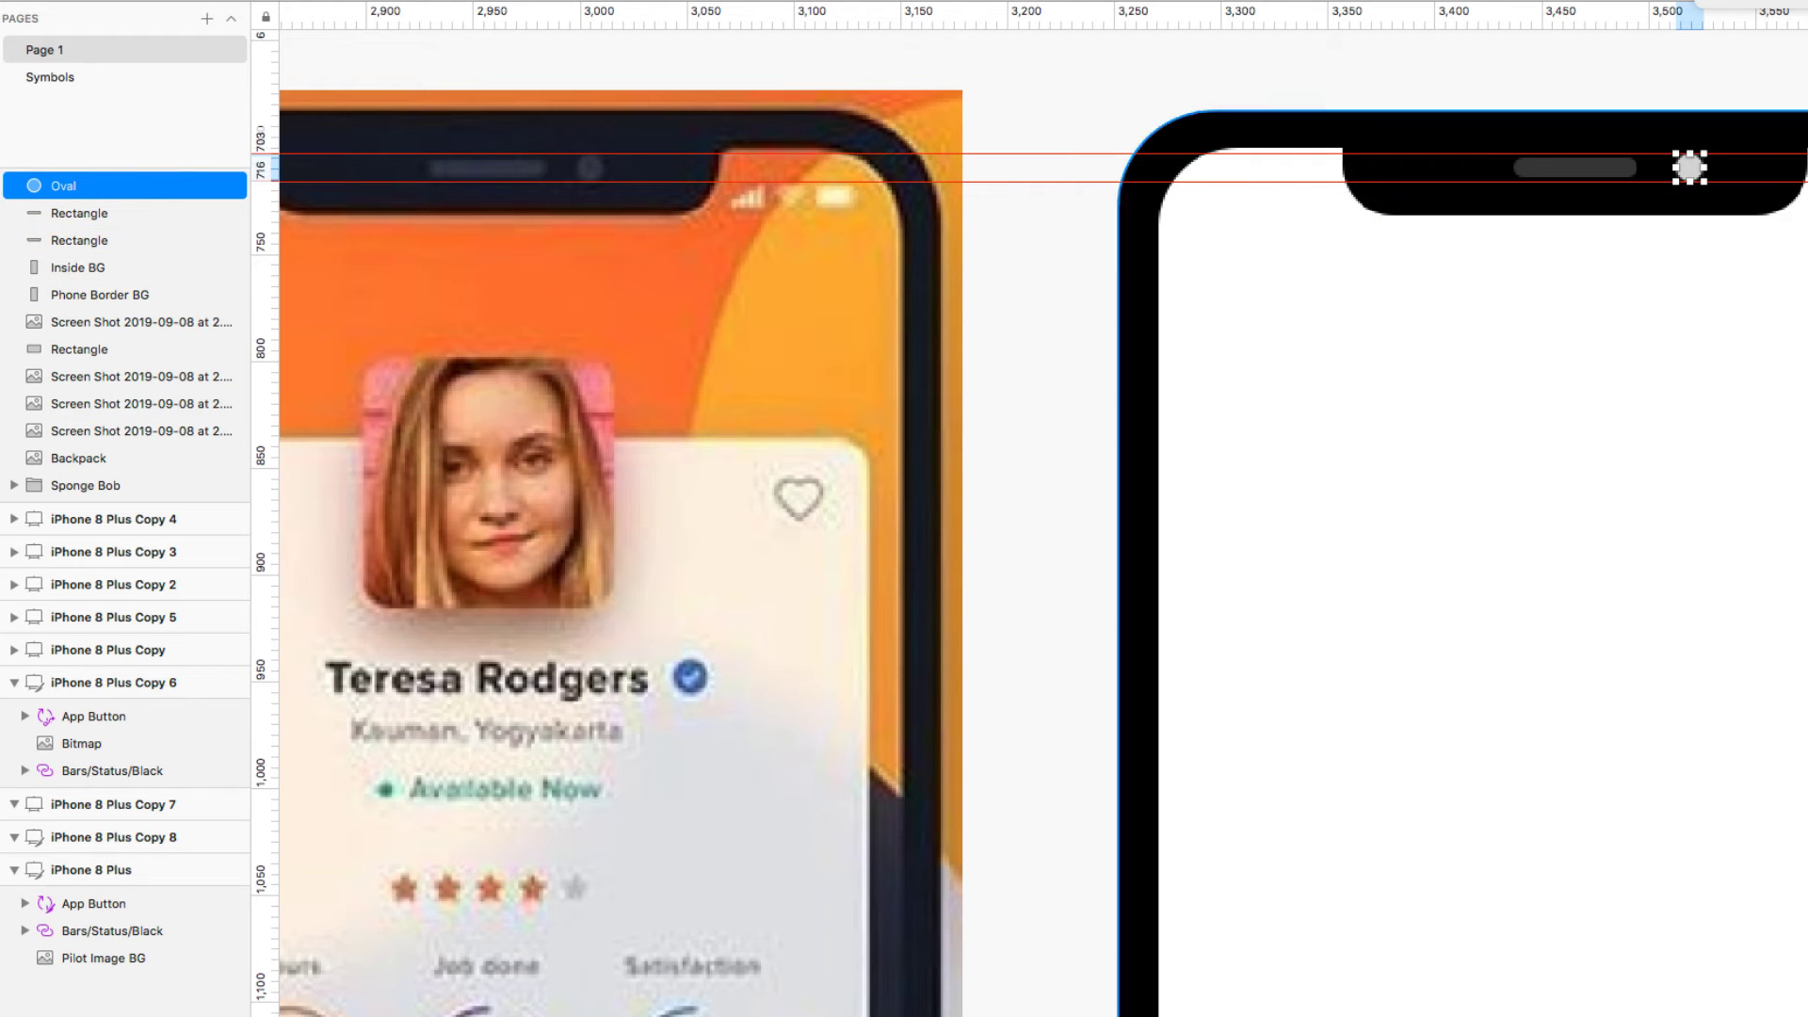
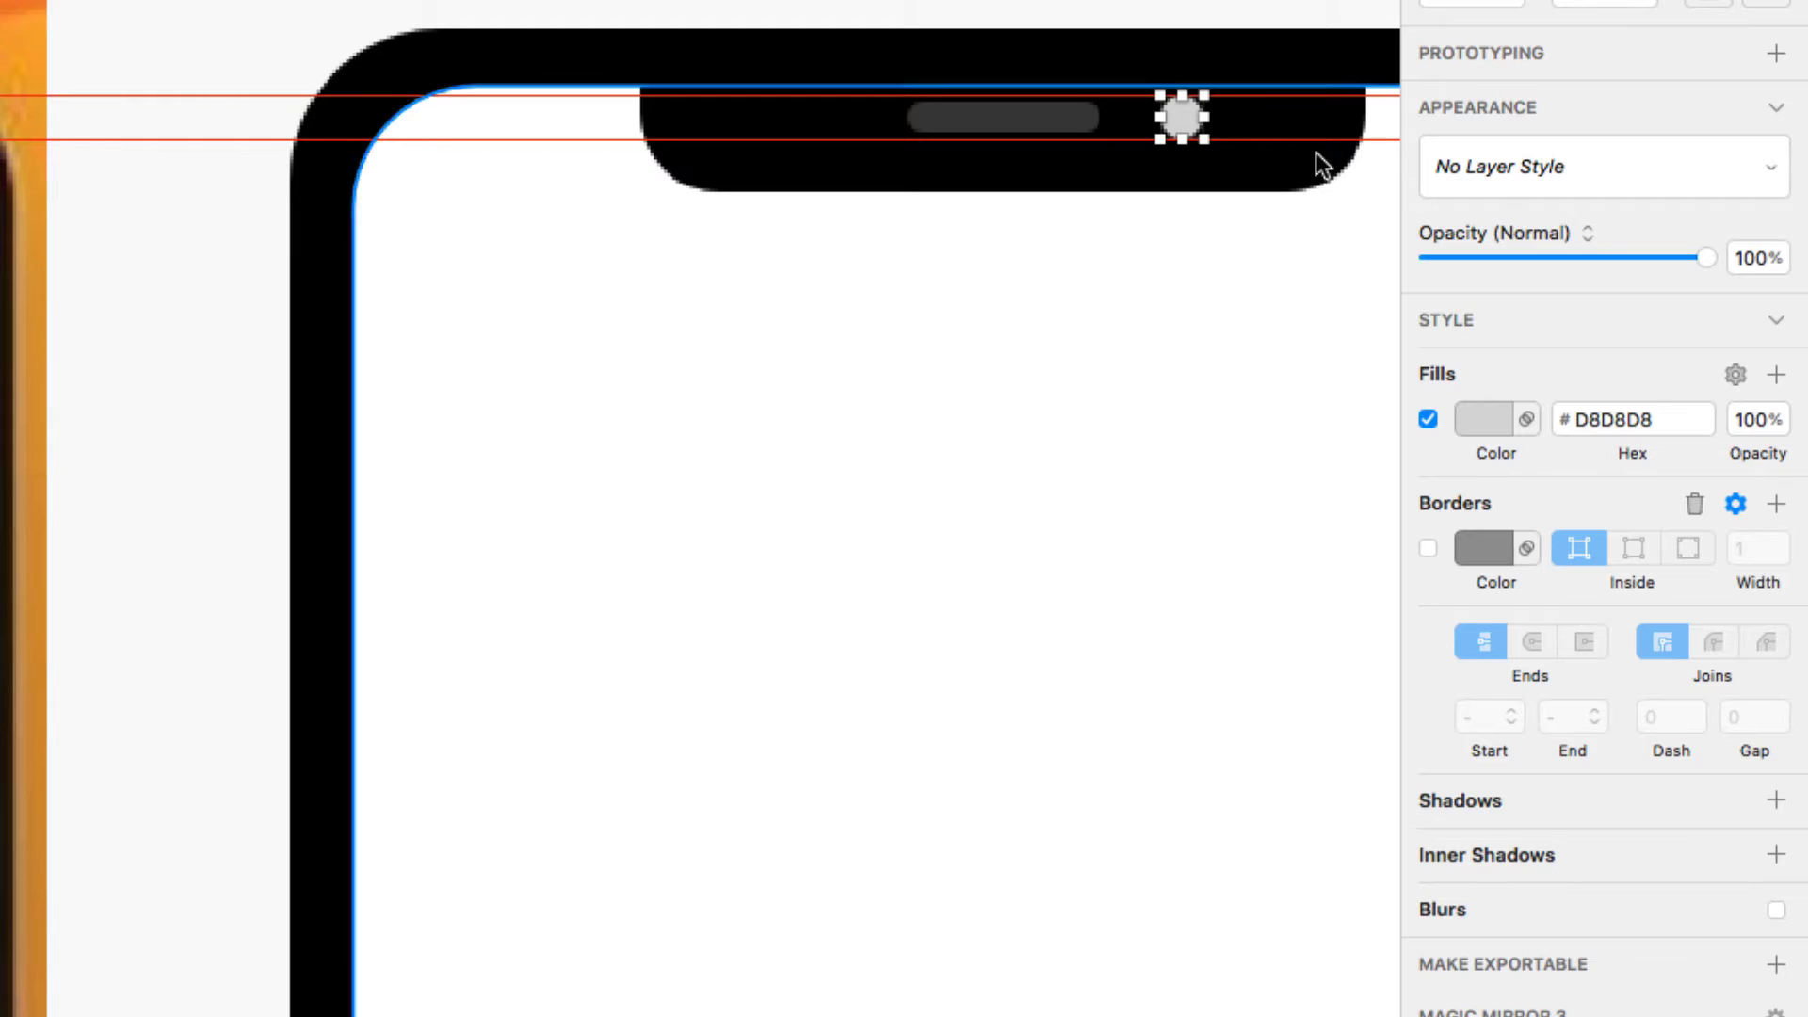
Step: Match the camera circle's opacity to the speaker pill by setting it to 27%
{"action": "left_click", "coordinate": [1068, 117]}
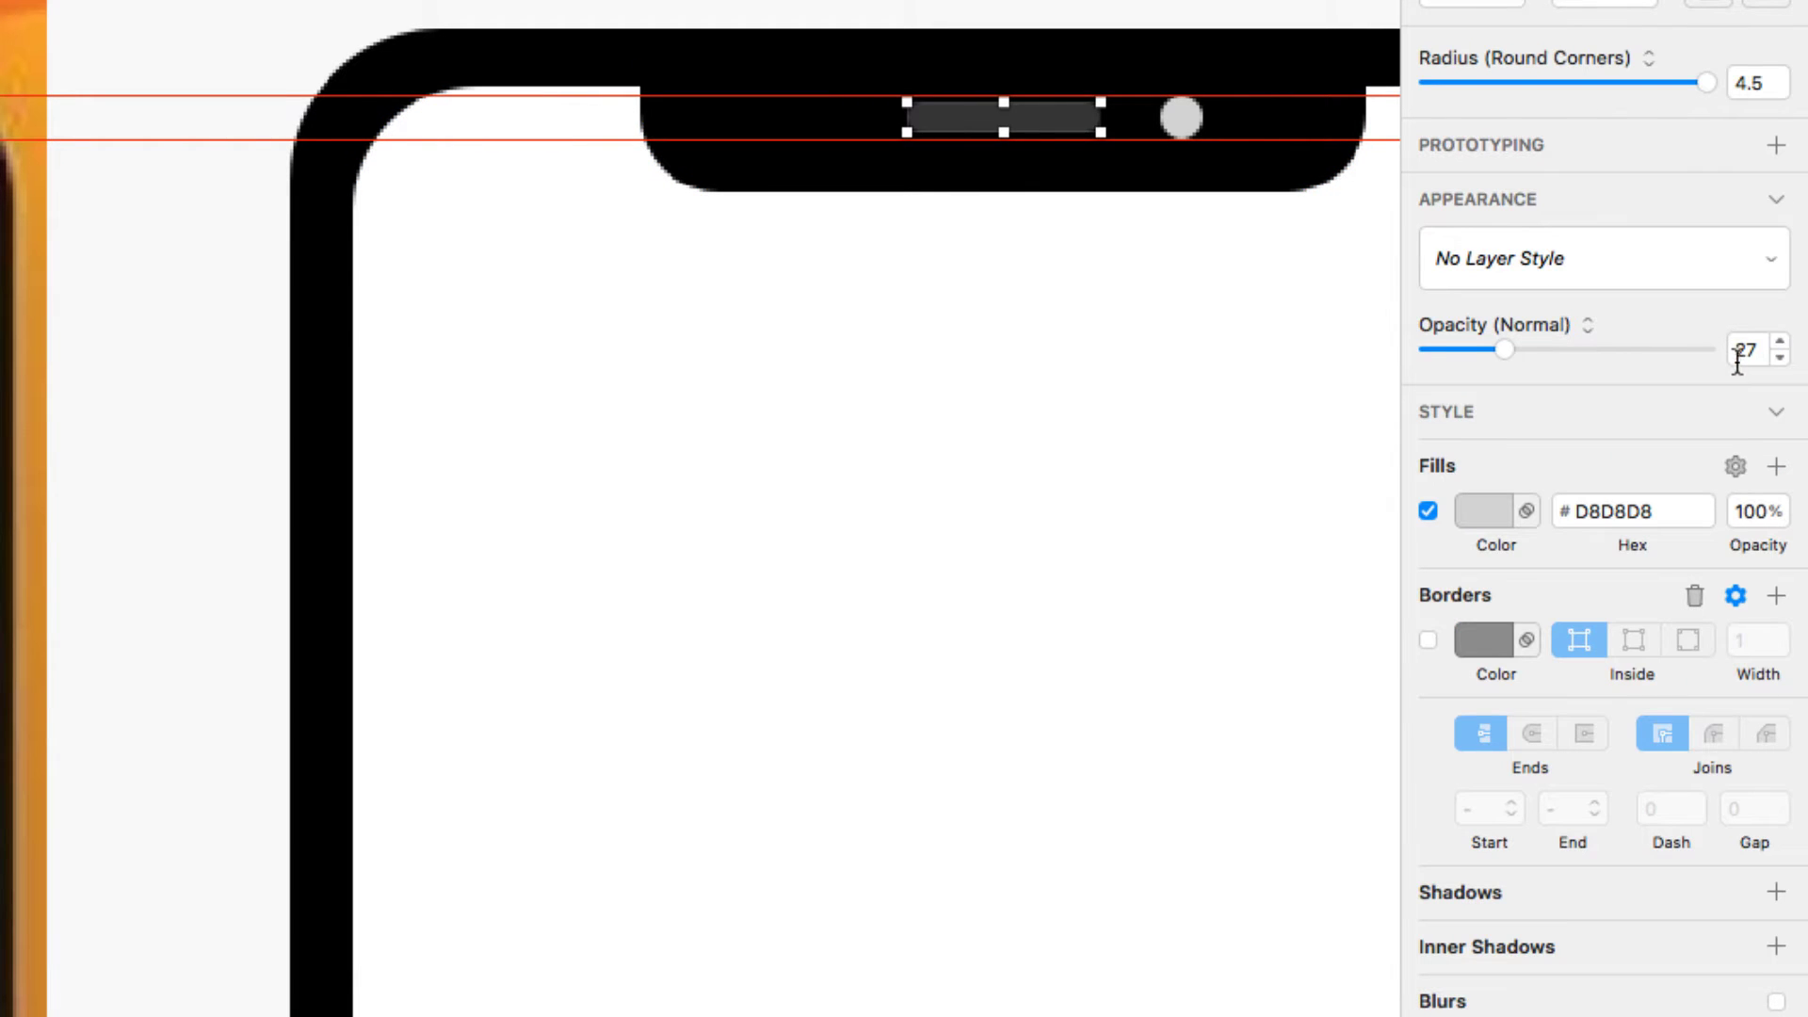
{"action": "left_click", "coordinate": [1183, 117]}
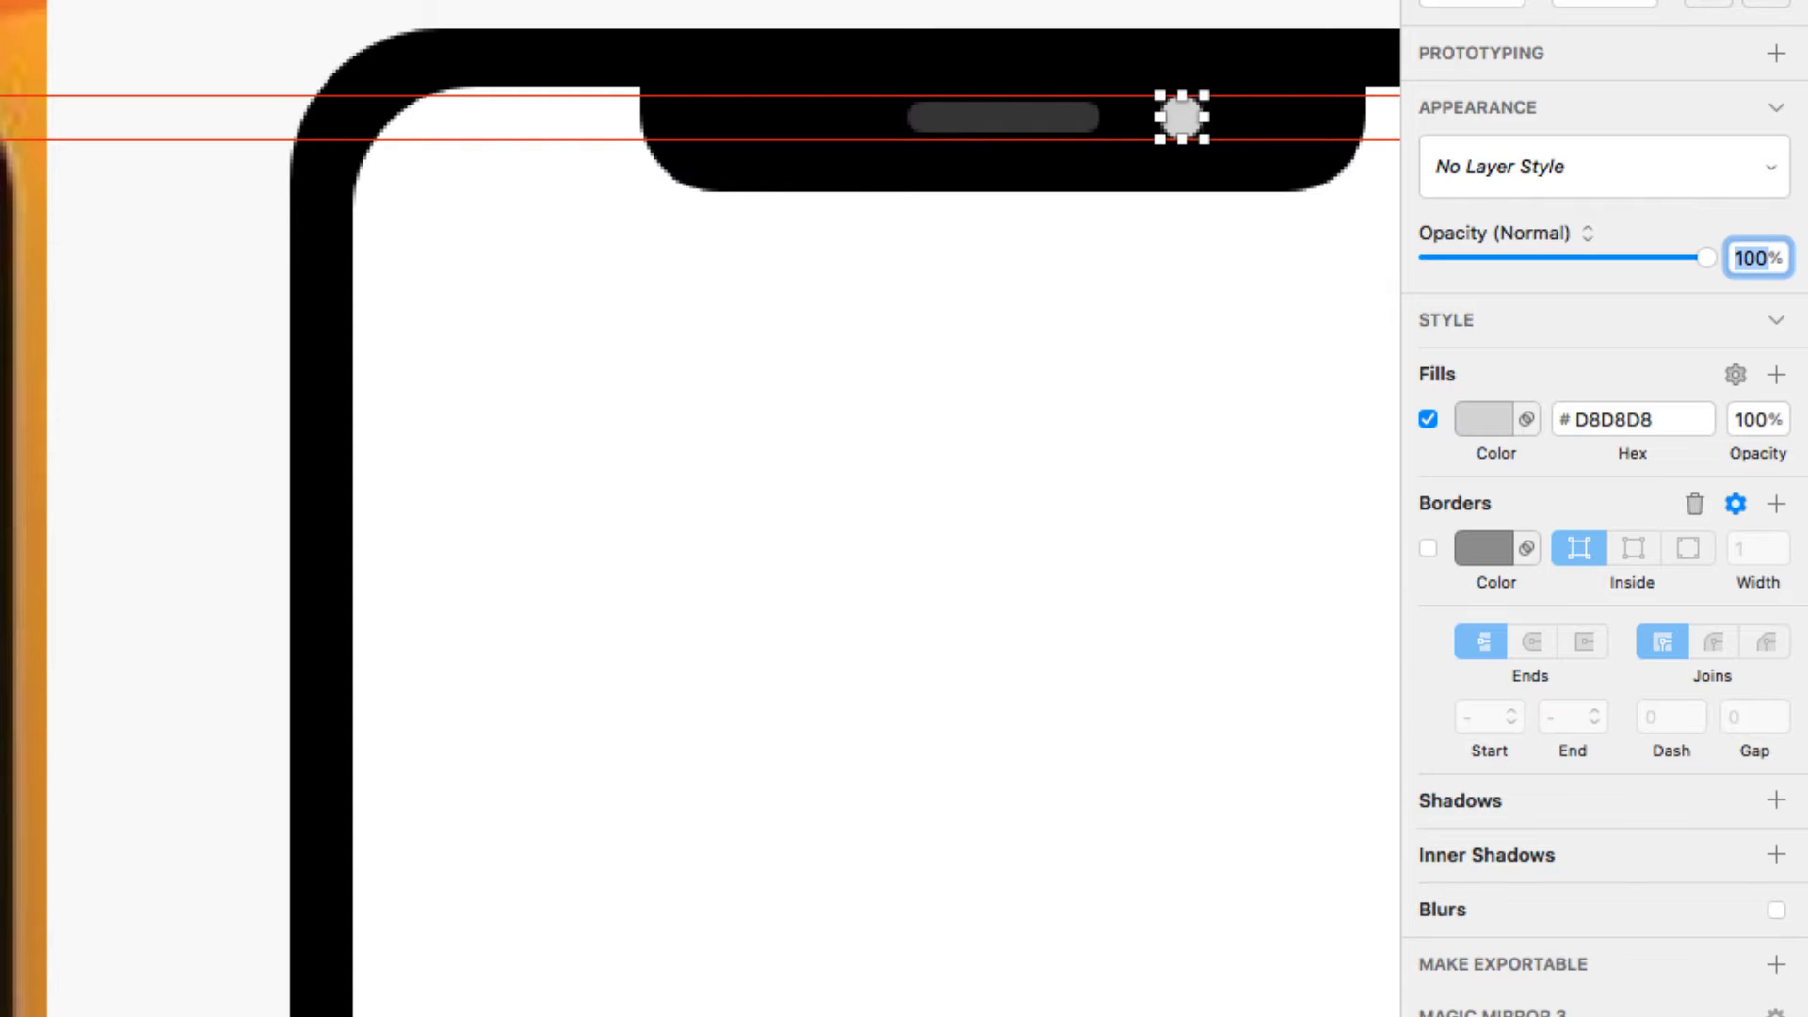
{"action": "type", "text": "27"}
{"action": "key", "text": "Return"}
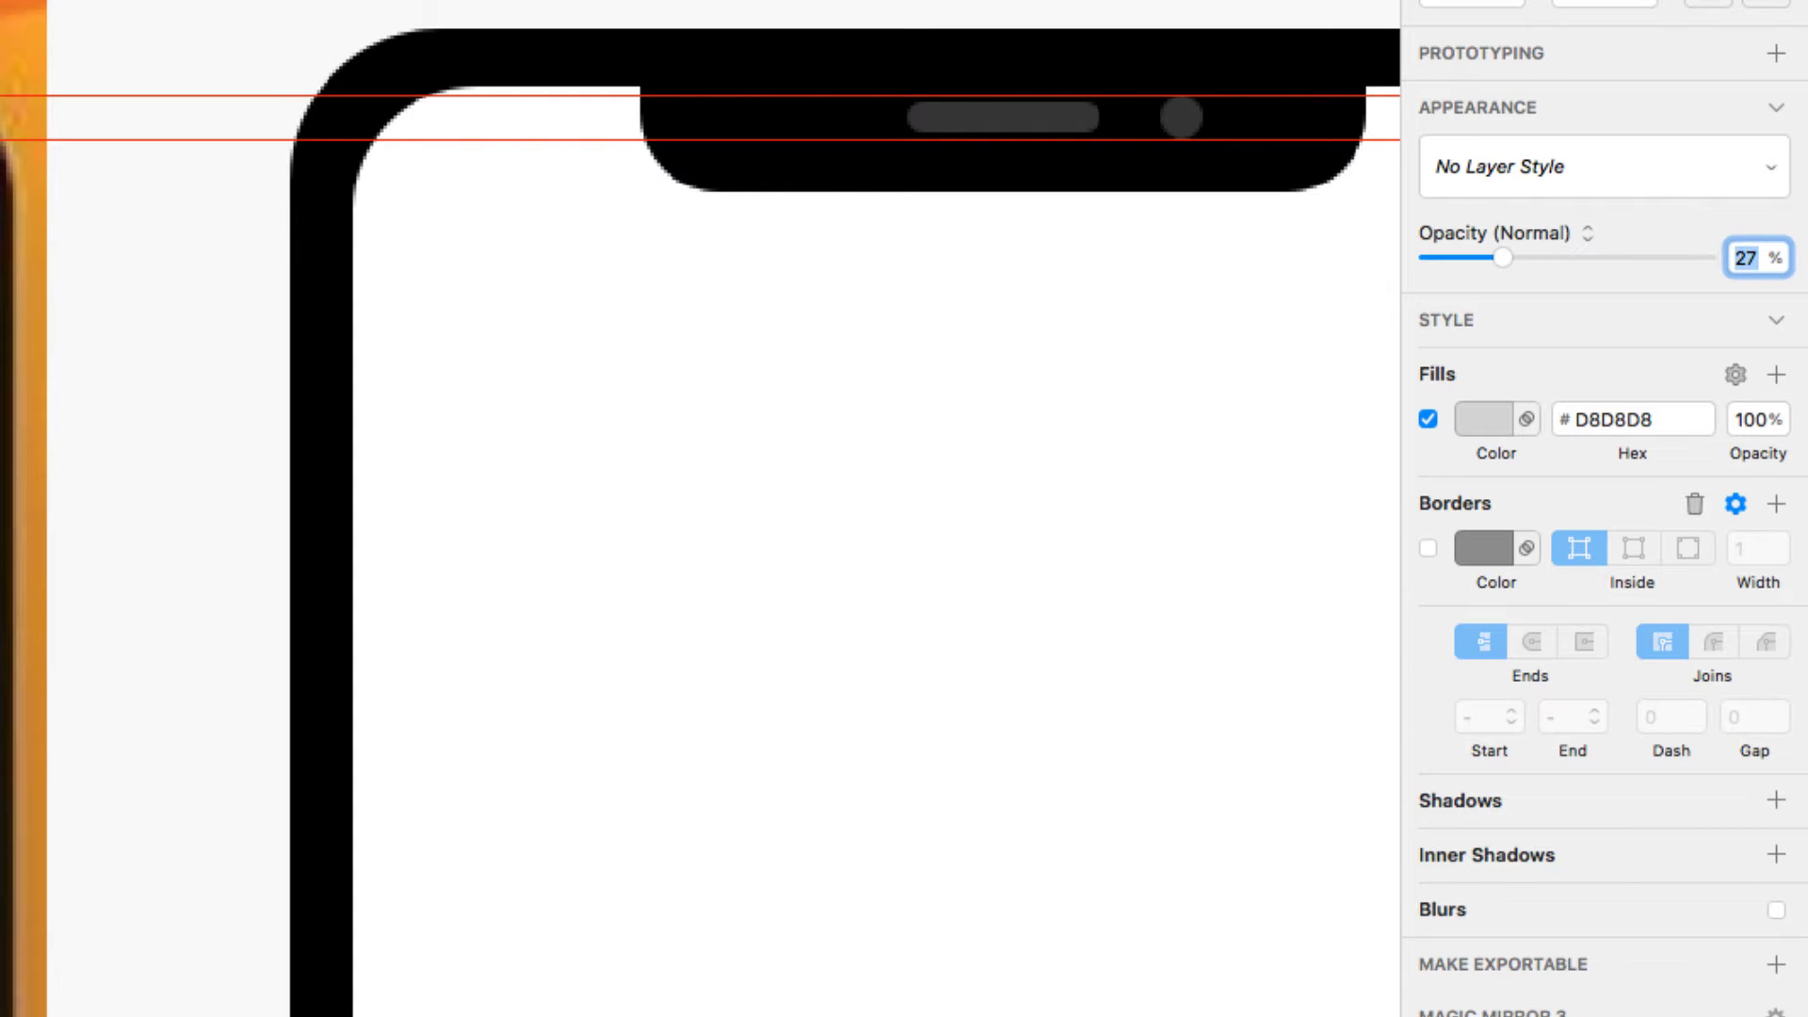
{"action": "left_click", "coordinate": [1092, 331]}
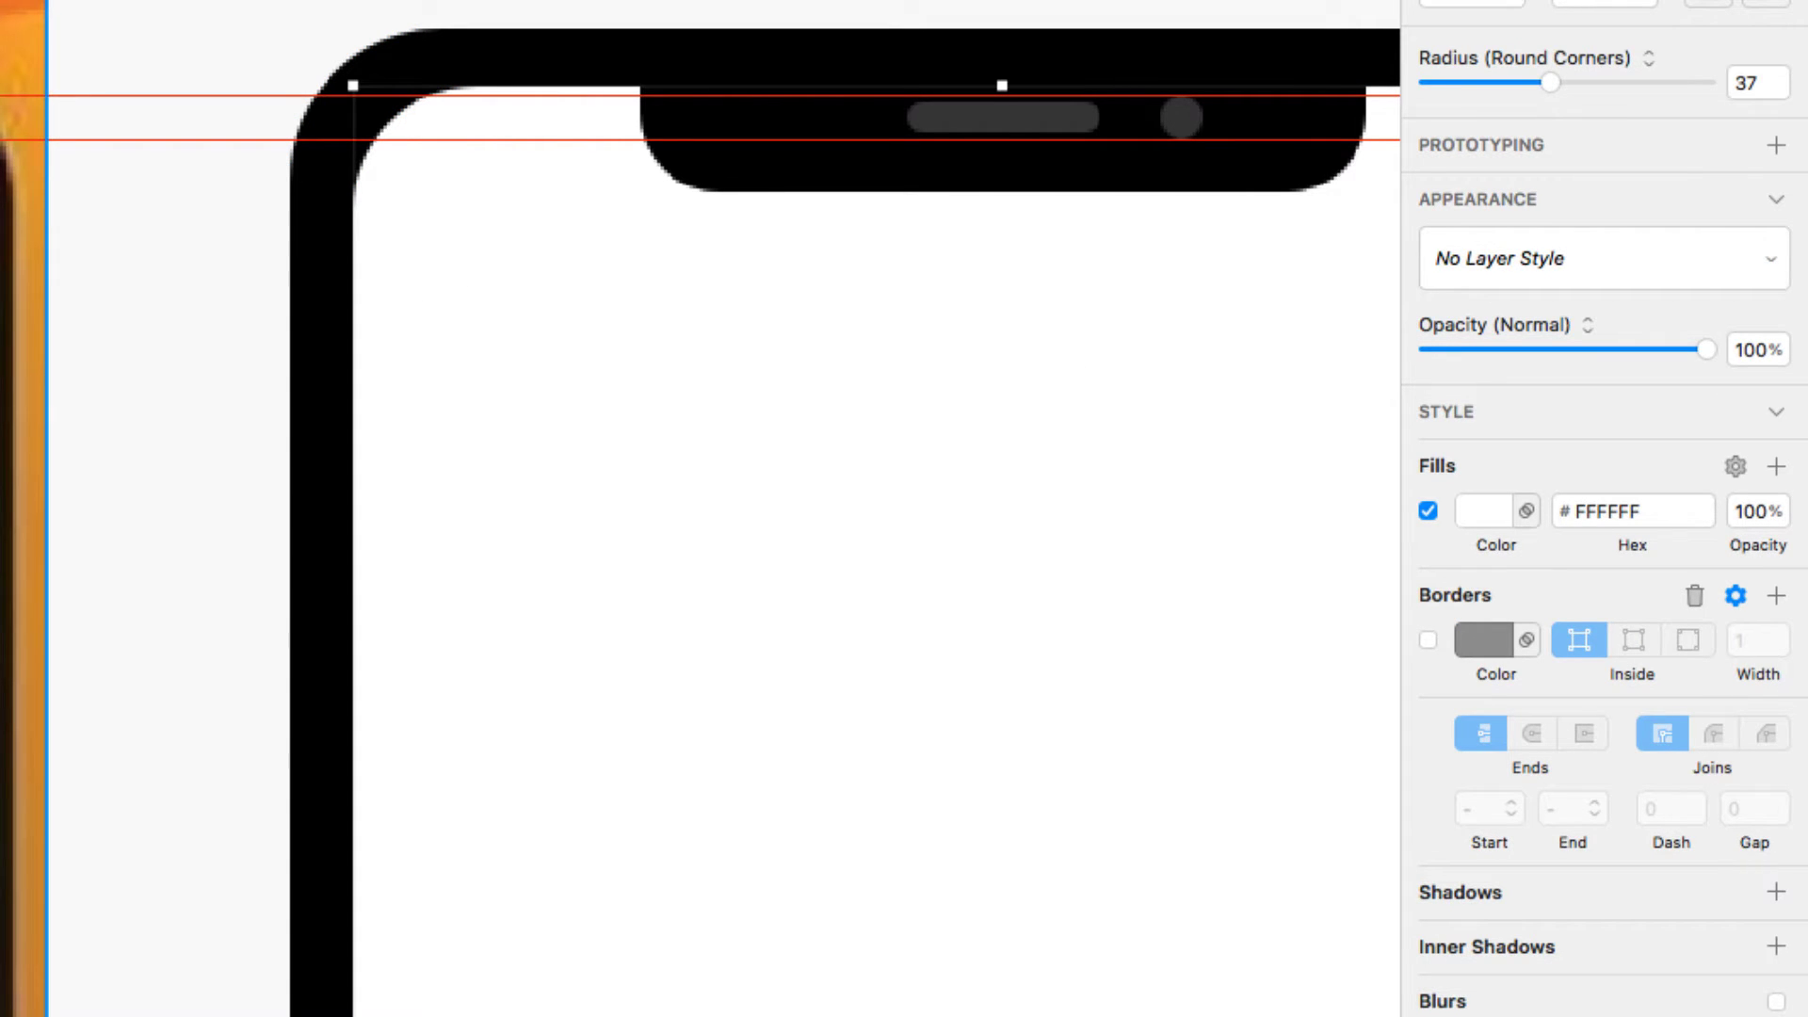
Step: Duplicate the camera circle in place and change the copy's fill to 050505
{"action": "left_click", "coordinate": [1179, 121]}
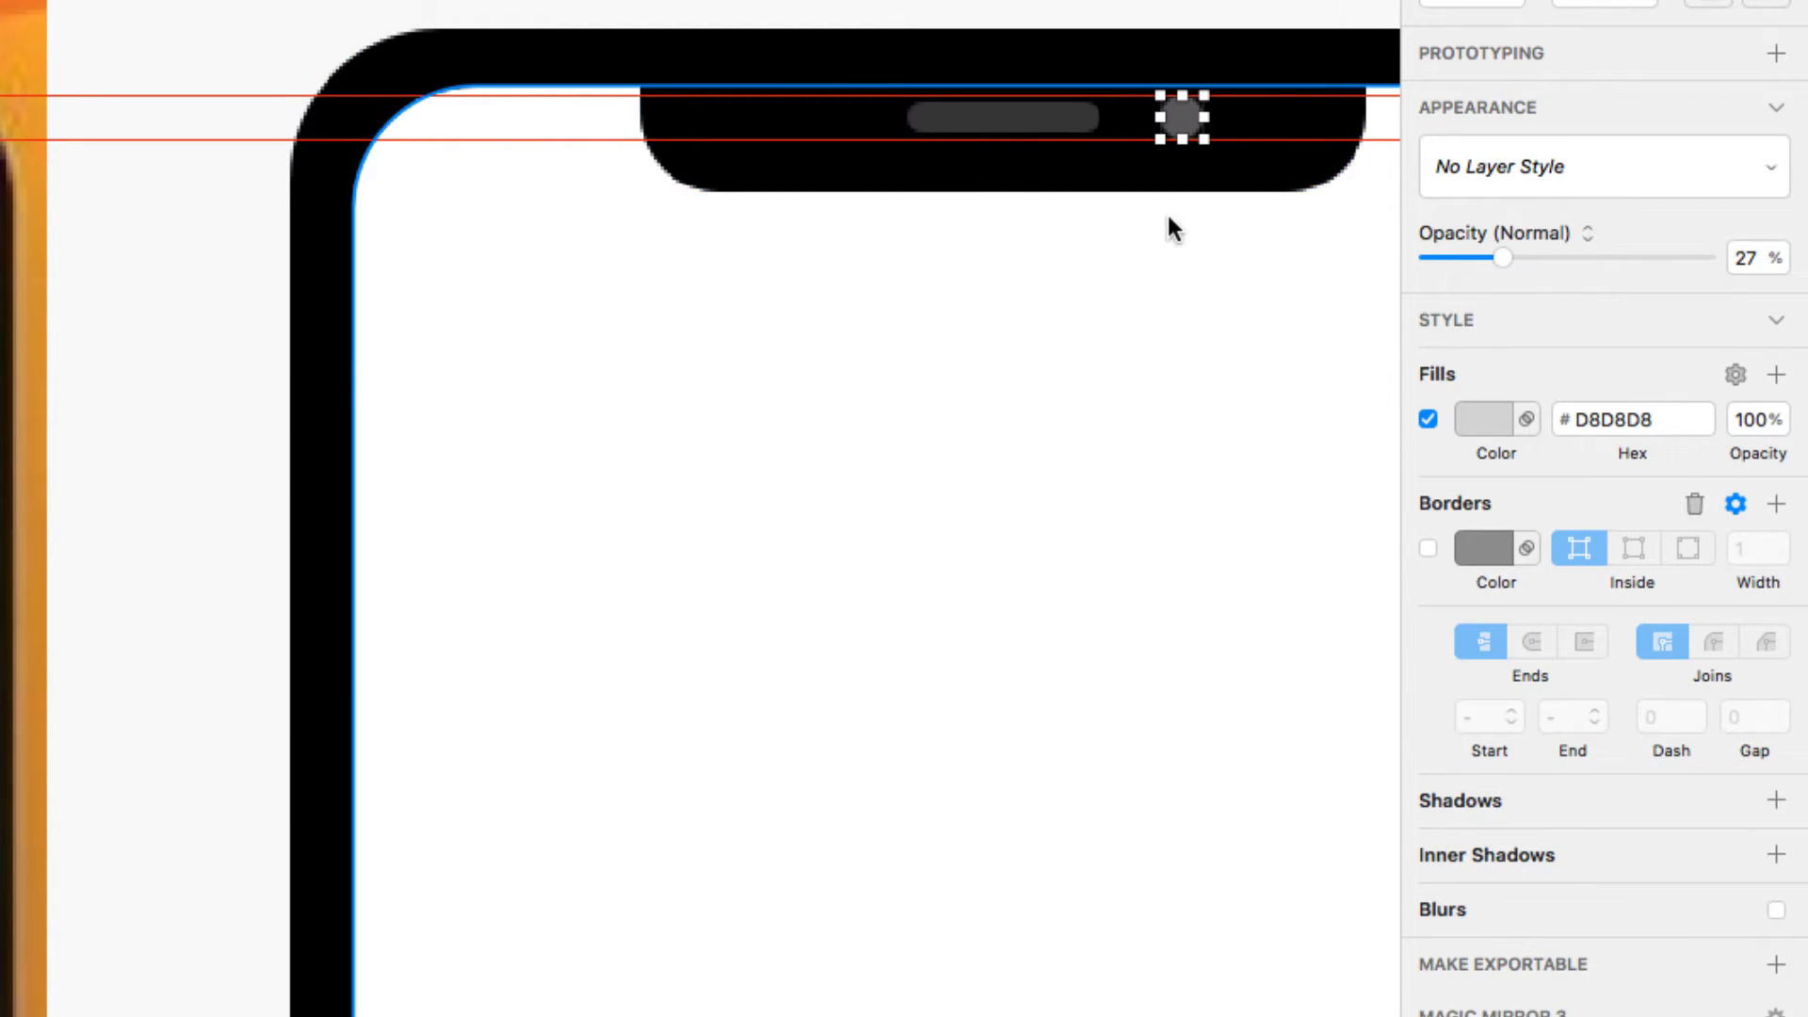
{"action": "scroll", "coordinate": [1166, 211], "scroll_direction": "up", "scroll_amount": 5}
{"action": "left_click_drag", "start_coordinate": [1138, 263], "coordinate": [690, 557]}
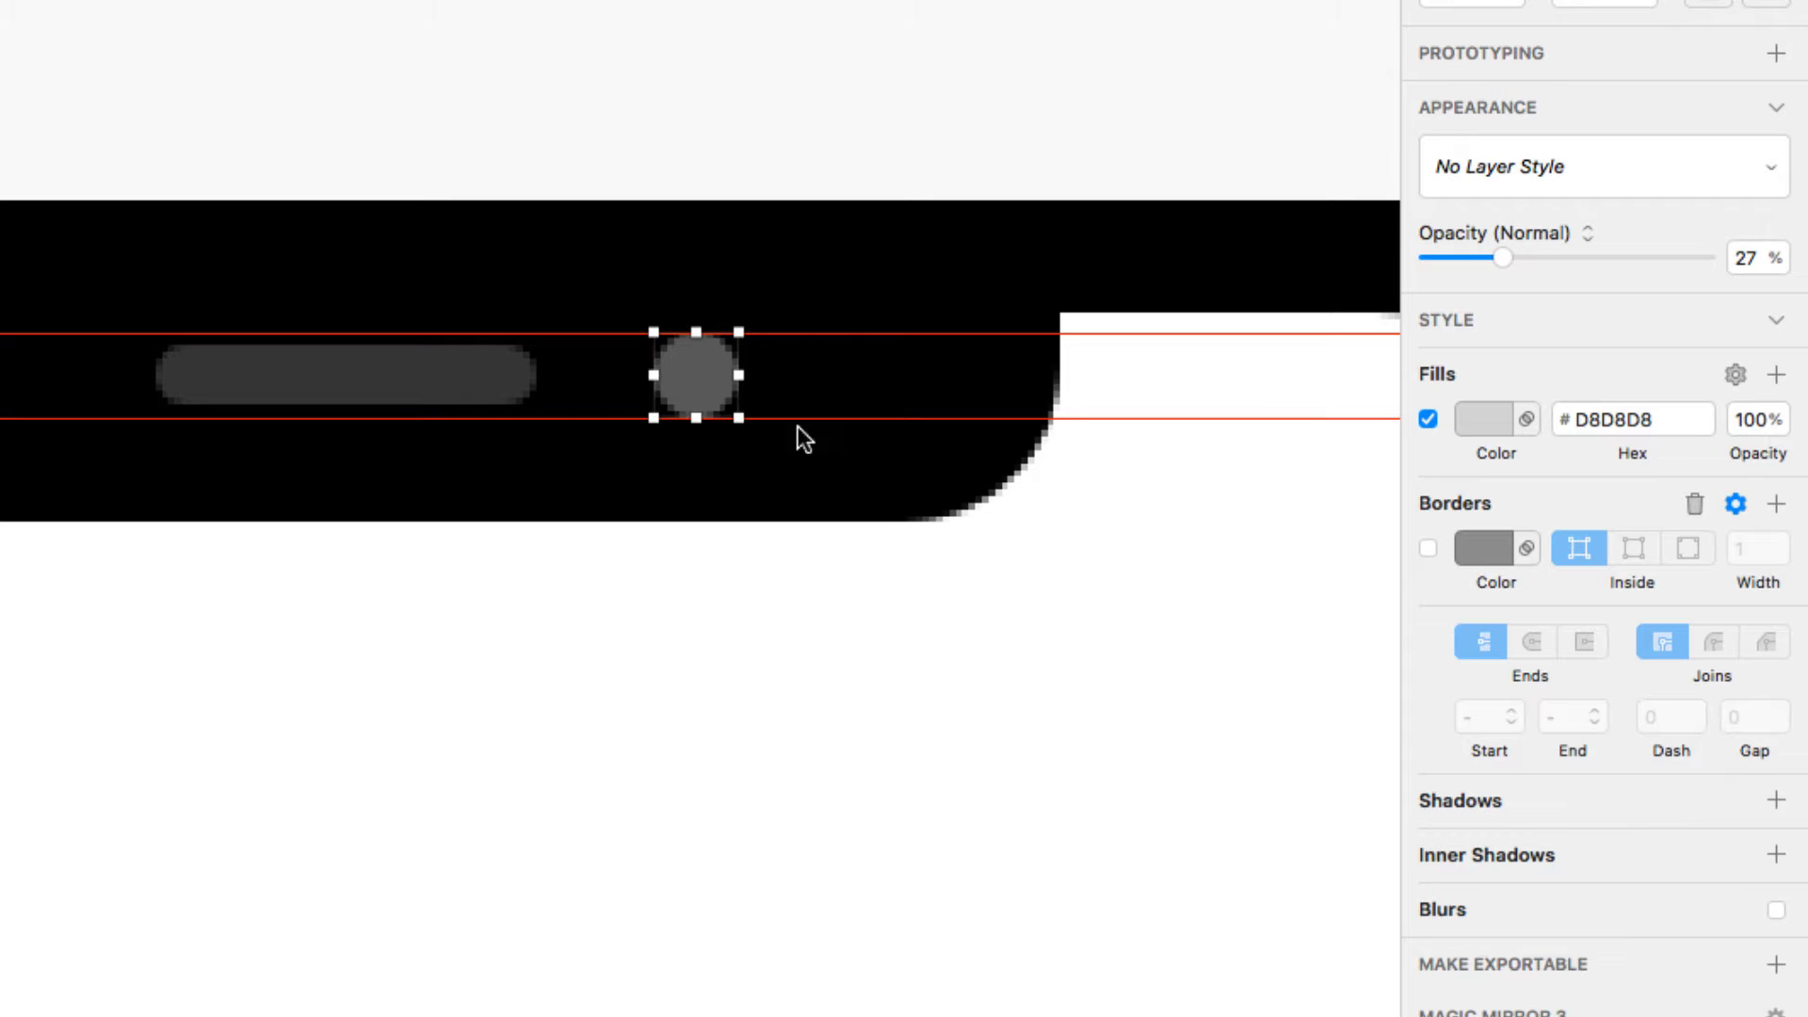
{"action": "left_click", "coordinate": [1485, 420]}
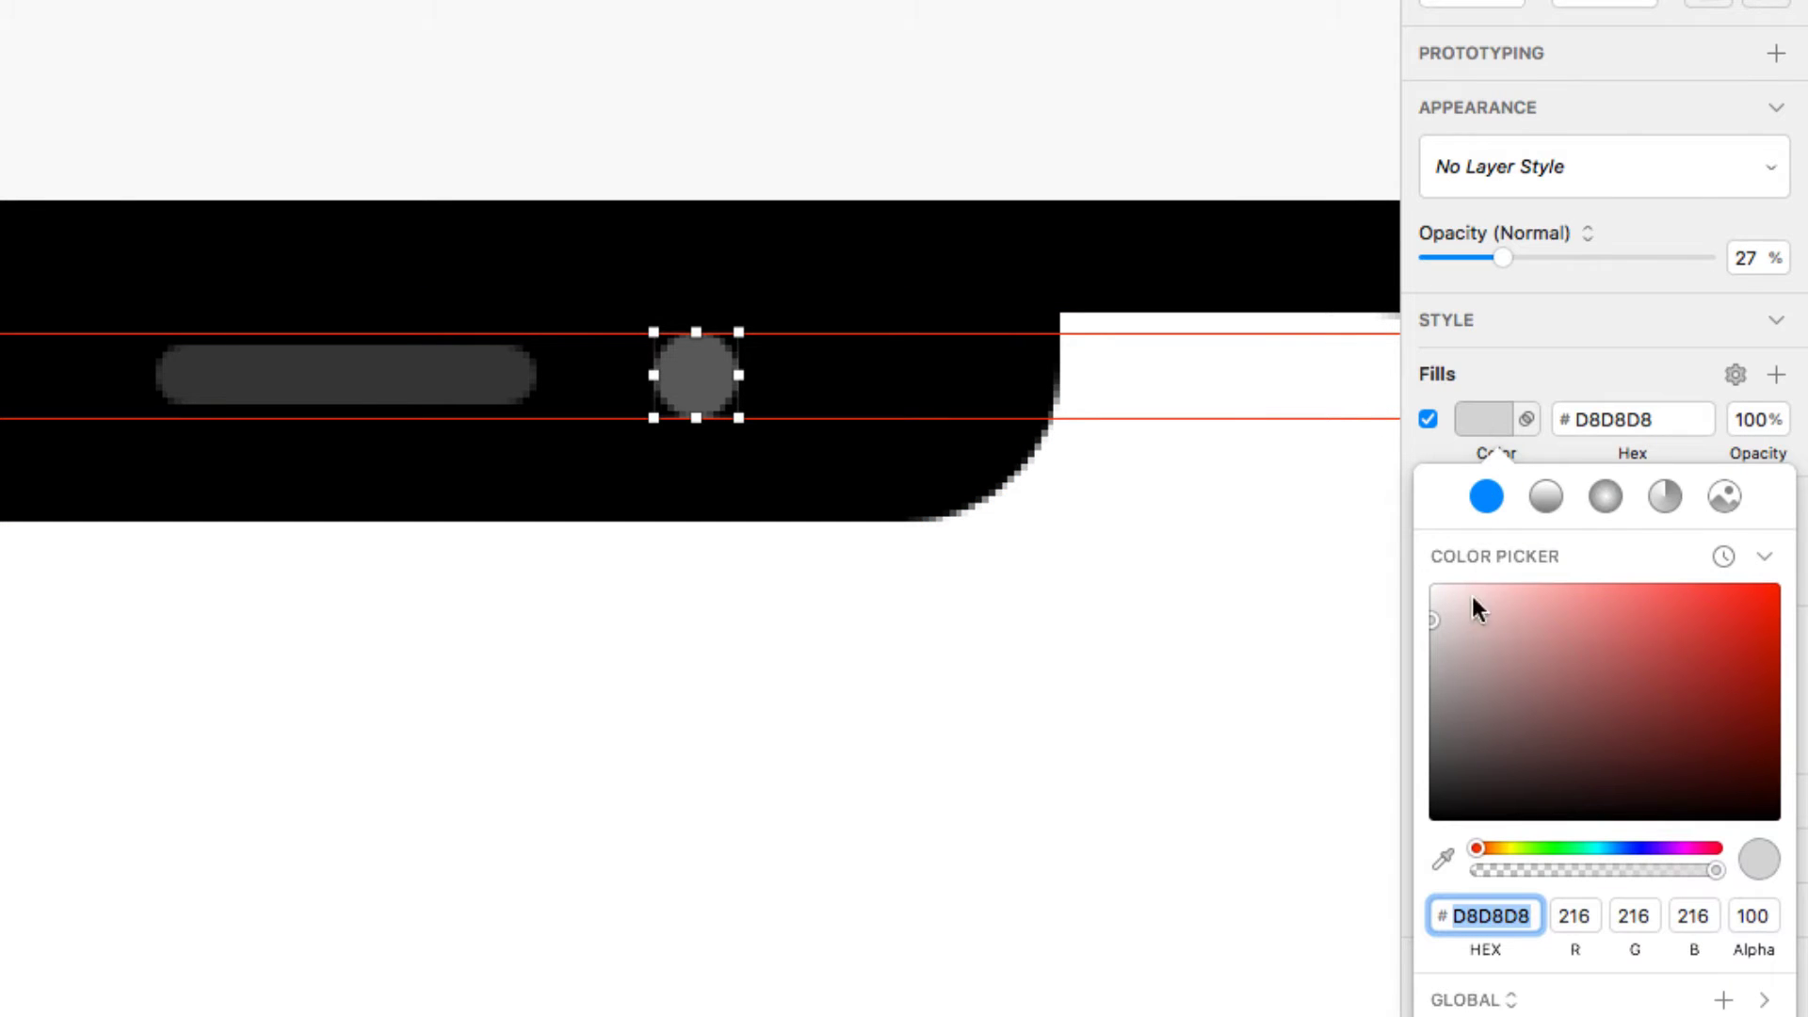
{"action": "left_click_drag", "start_coordinate": [1431, 786], "coordinate": [1421, 814]}
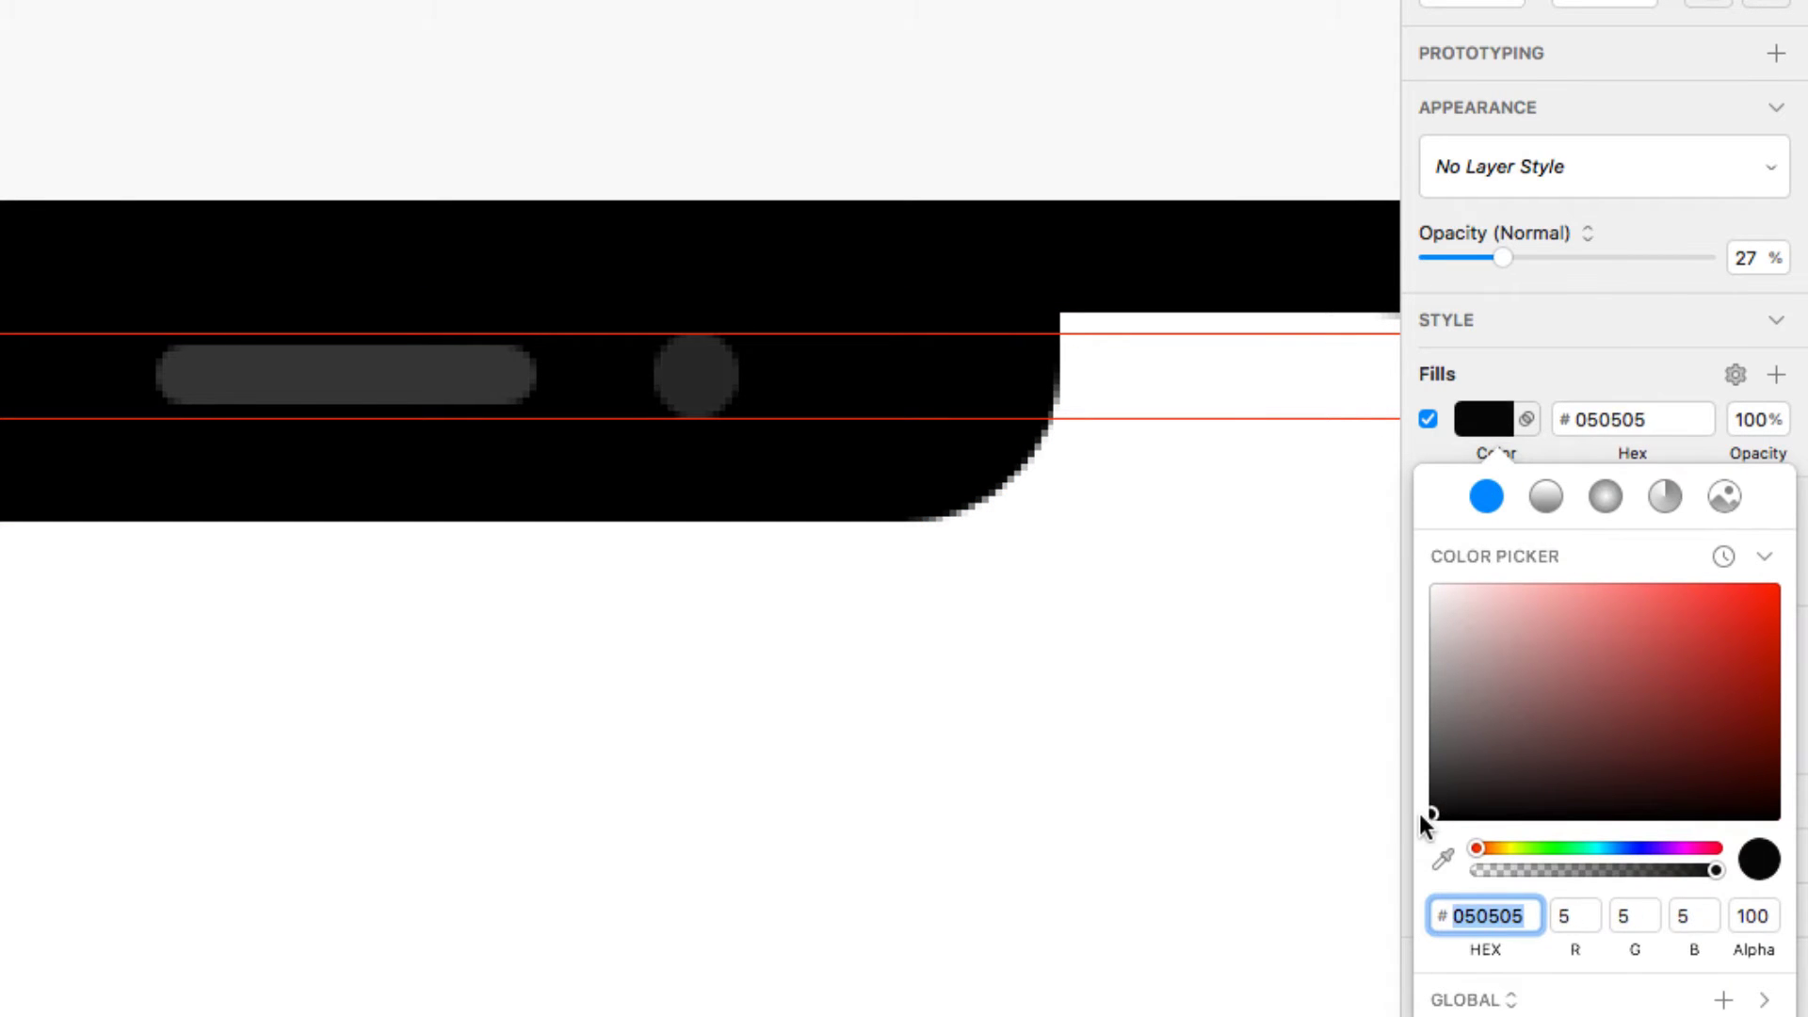
{"action": "left_click", "coordinate": [687, 383]}
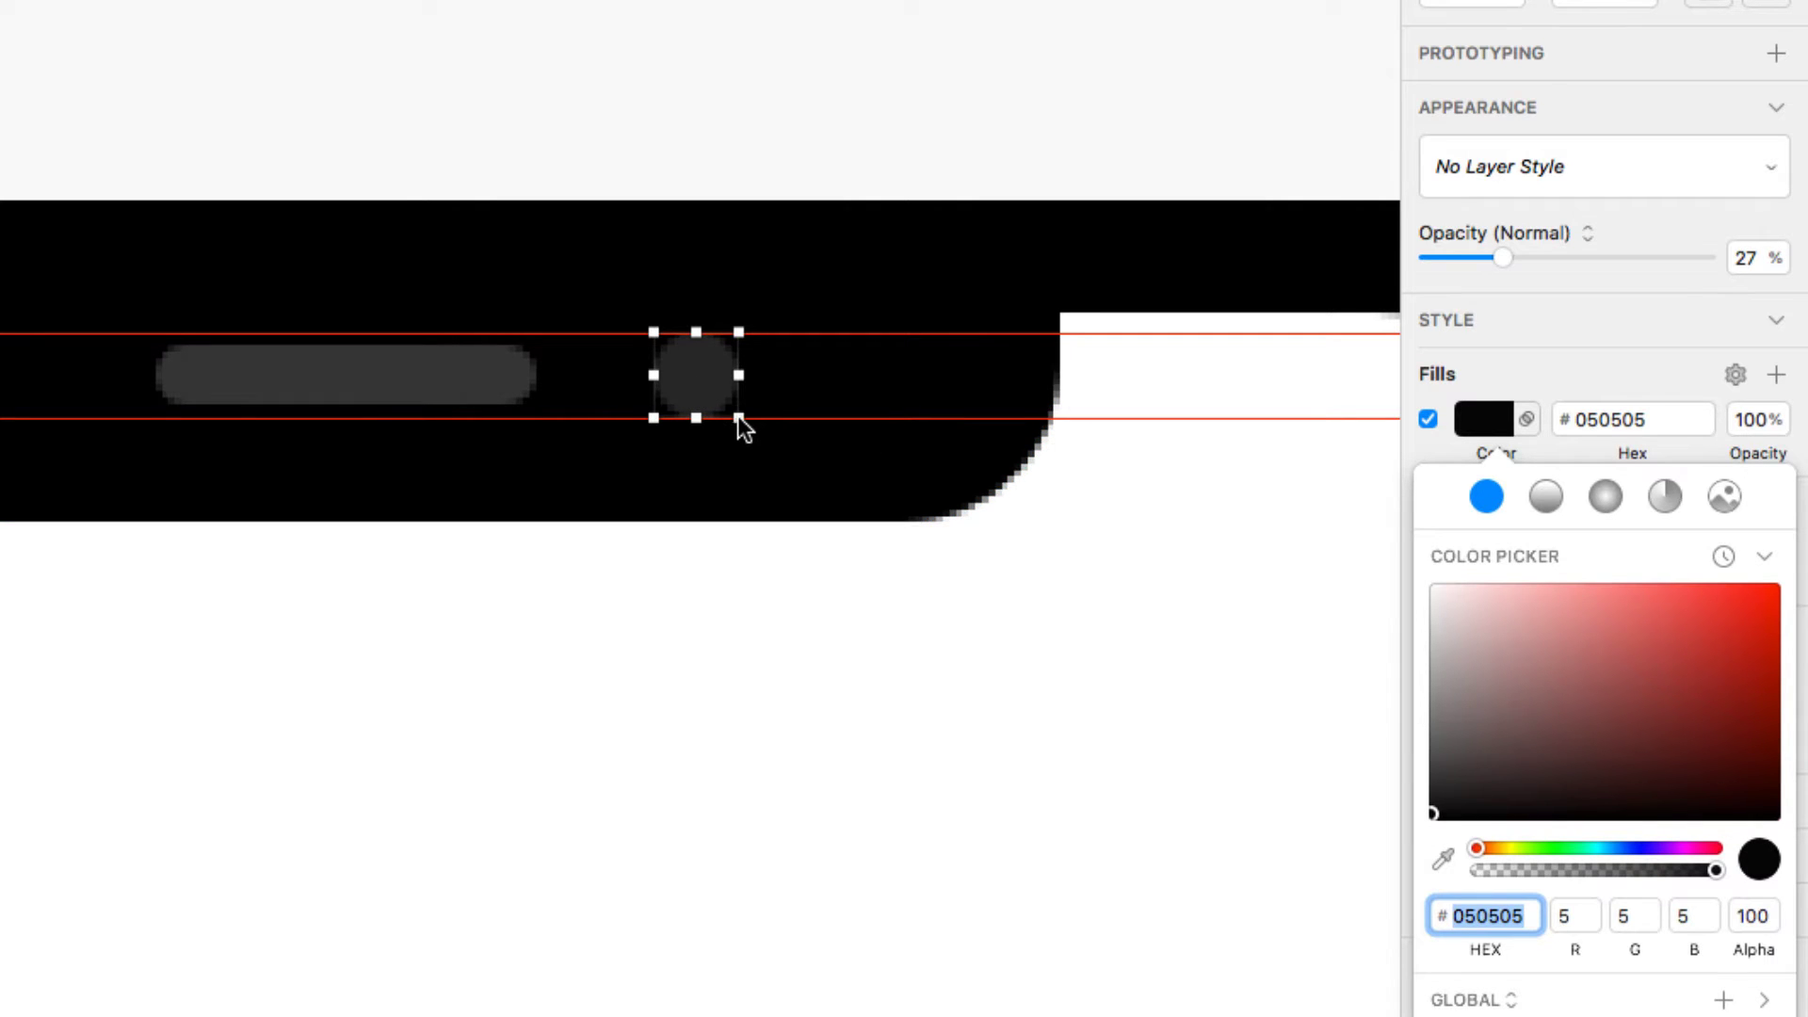
{"action": "left_click", "coordinate": [695, 366]}
{"action": "left_click", "coordinate": [735, 417]}
{"action": "left_click_drag", "start_coordinate": [737, 417], "coordinate": [713, 381]}
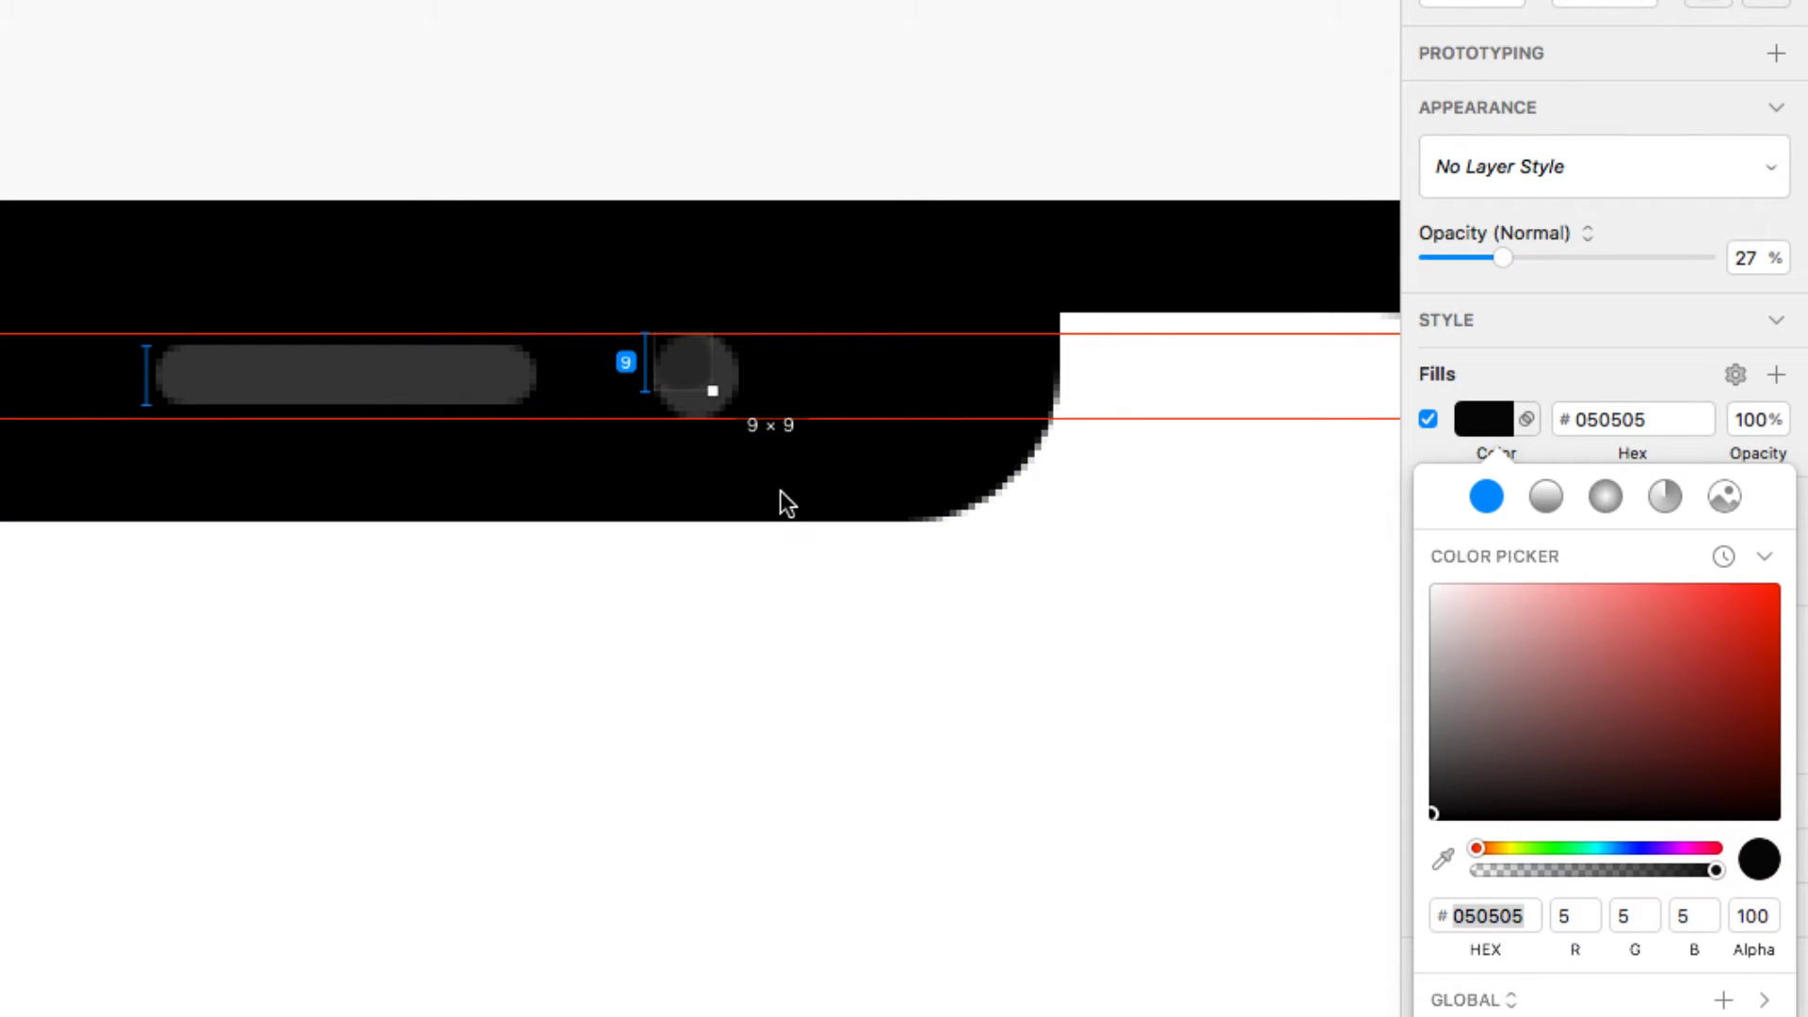
{"action": "key", "text": "super+z"}
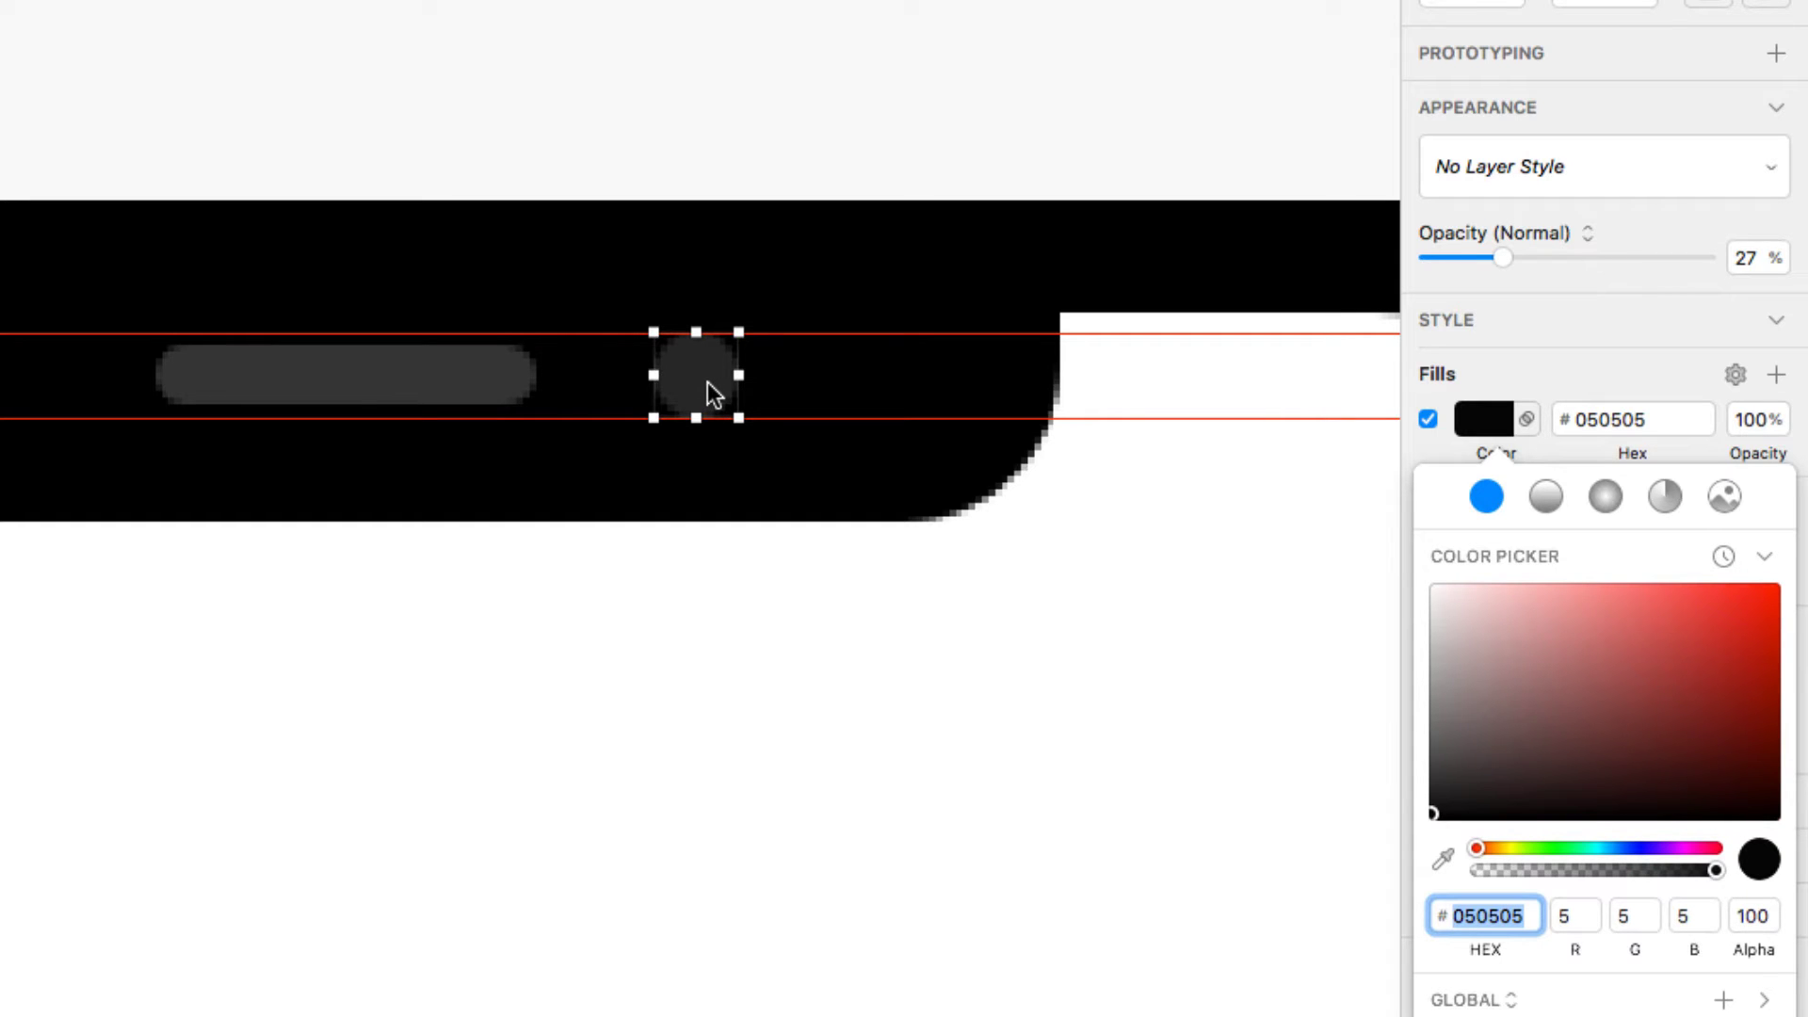
Step: Shrink the dark circle copy around its centre to about 5 × 5 as the lens and set its opacity to 40%
{"action": "left_click_drag", "start_coordinate": [736, 415], "coordinate": [707, 388]}
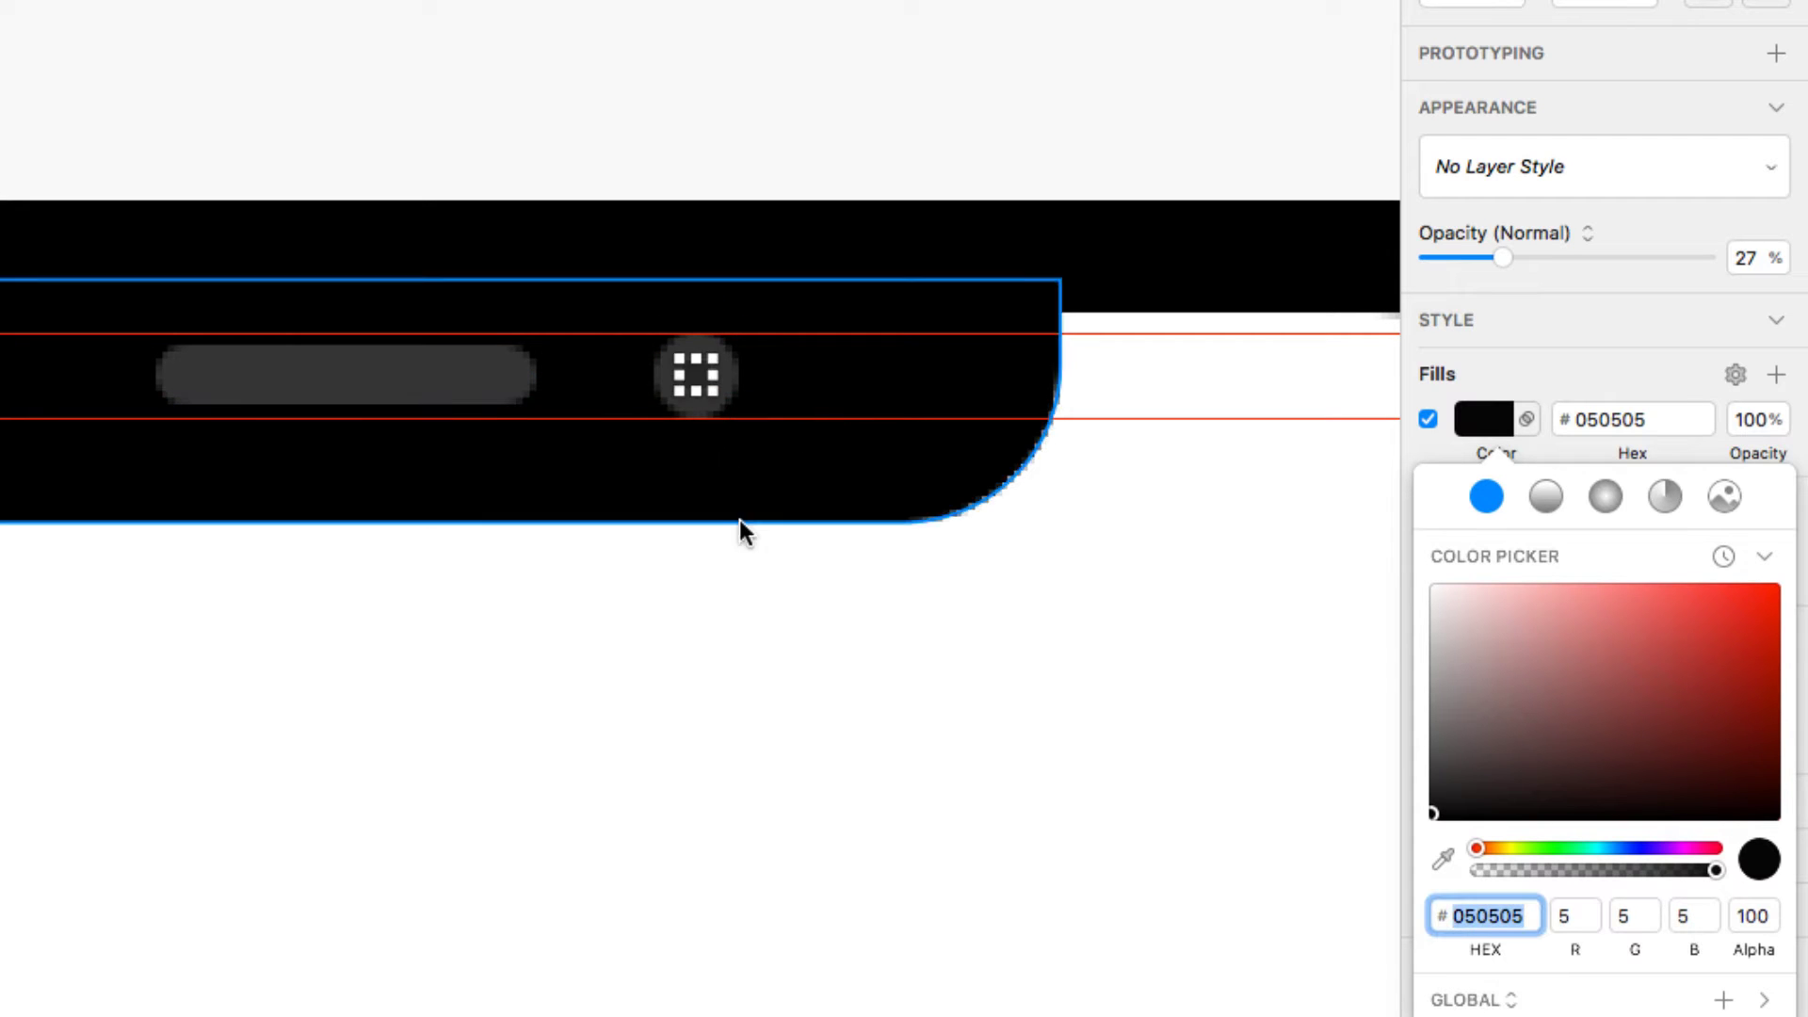
{"action": "left_click", "coordinate": [746, 555]}
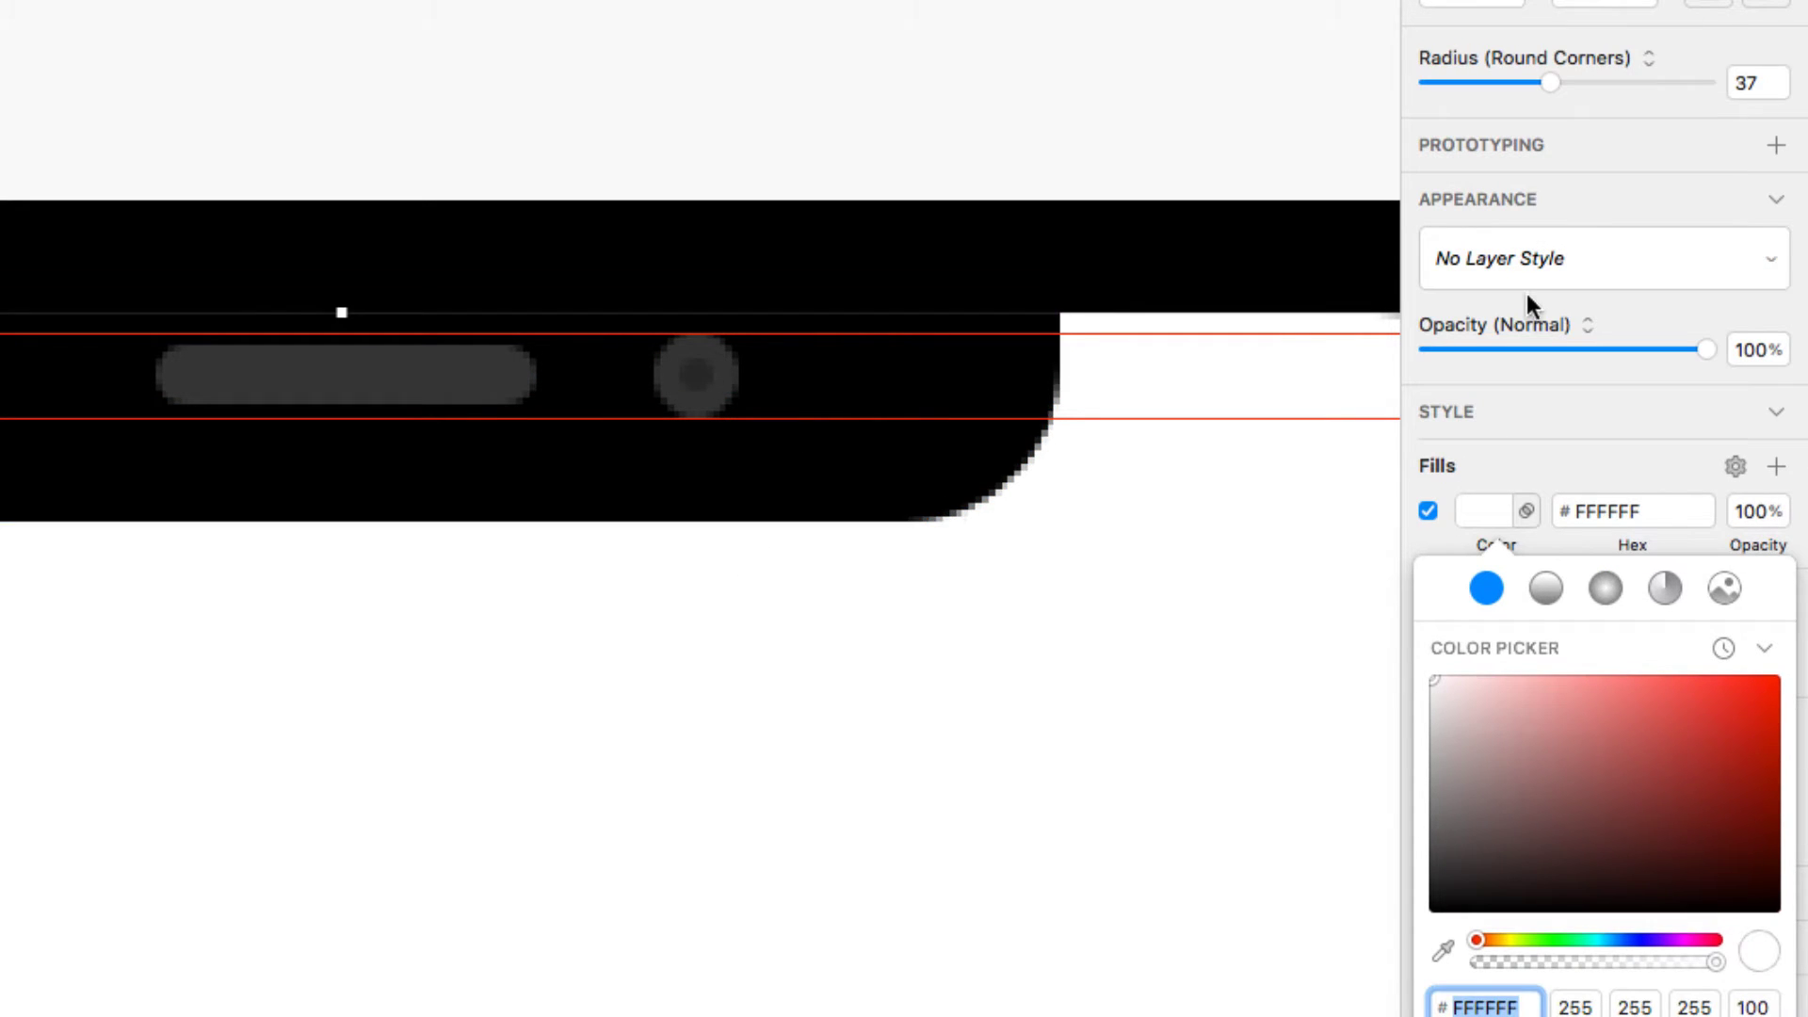
{"action": "left_click", "coordinate": [703, 373]}
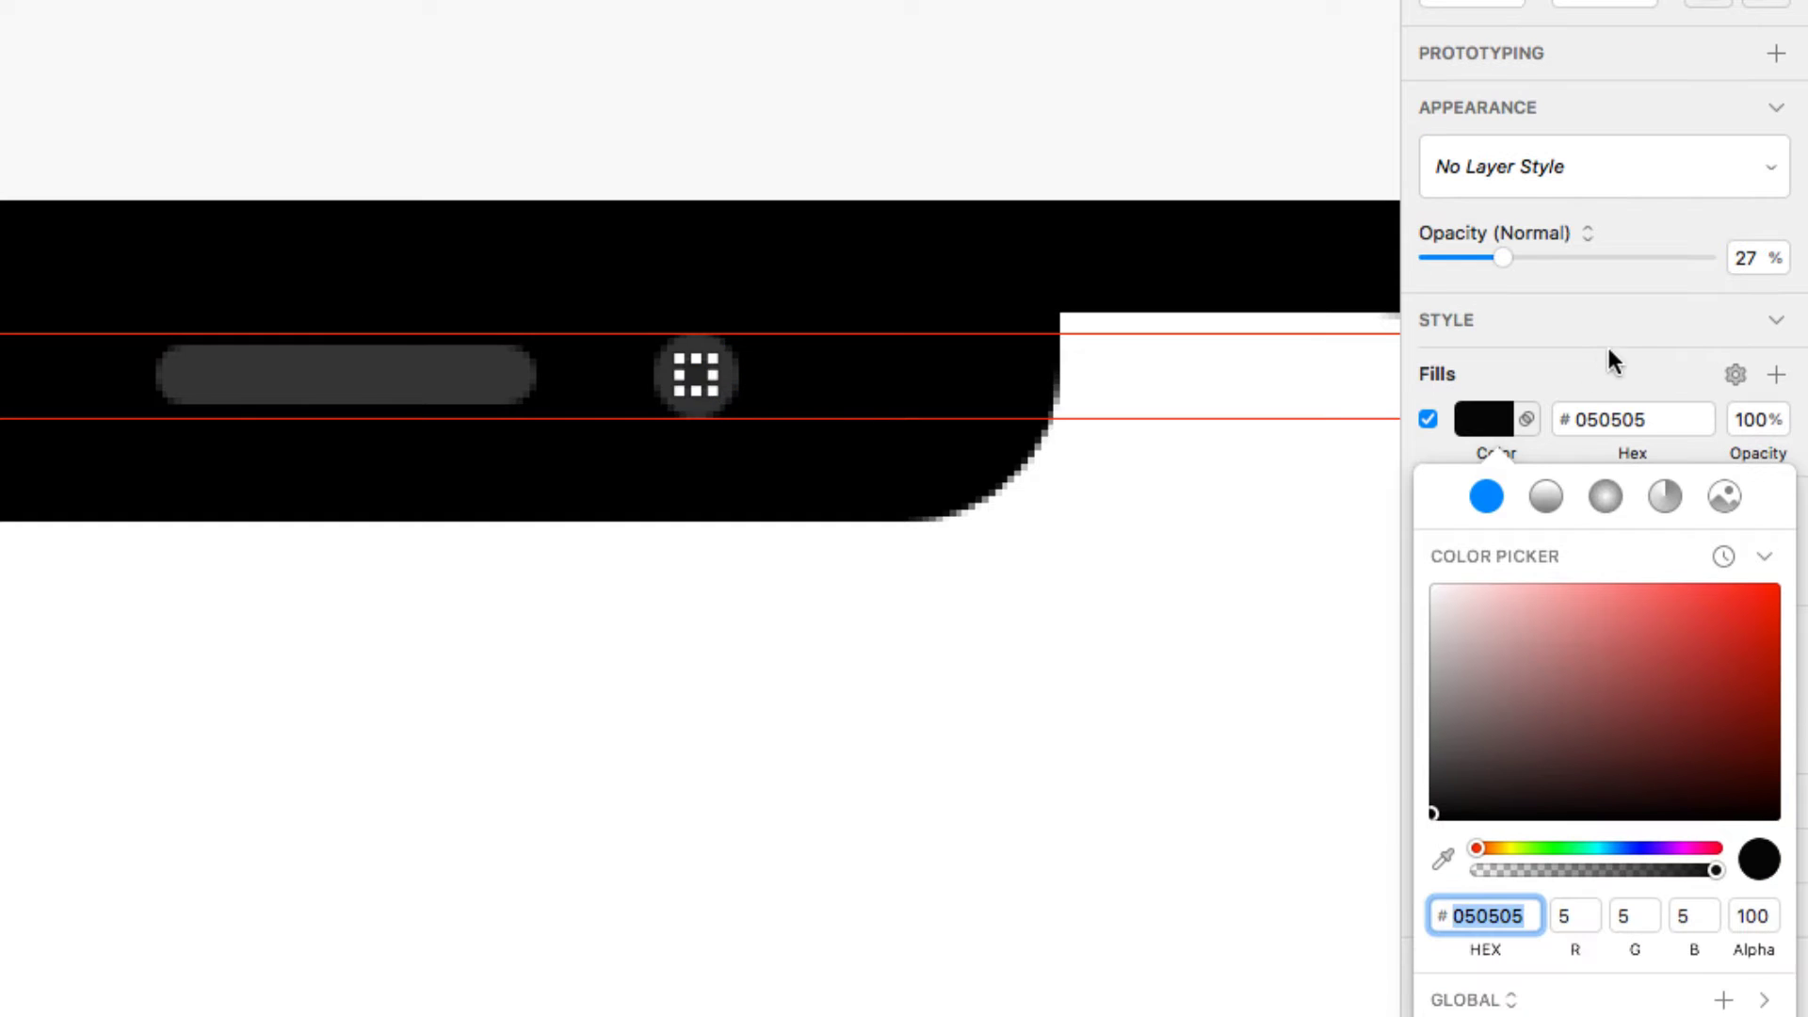
{"action": "left_click_drag", "start_coordinate": [1502, 257], "coordinate": [1538, 251]}
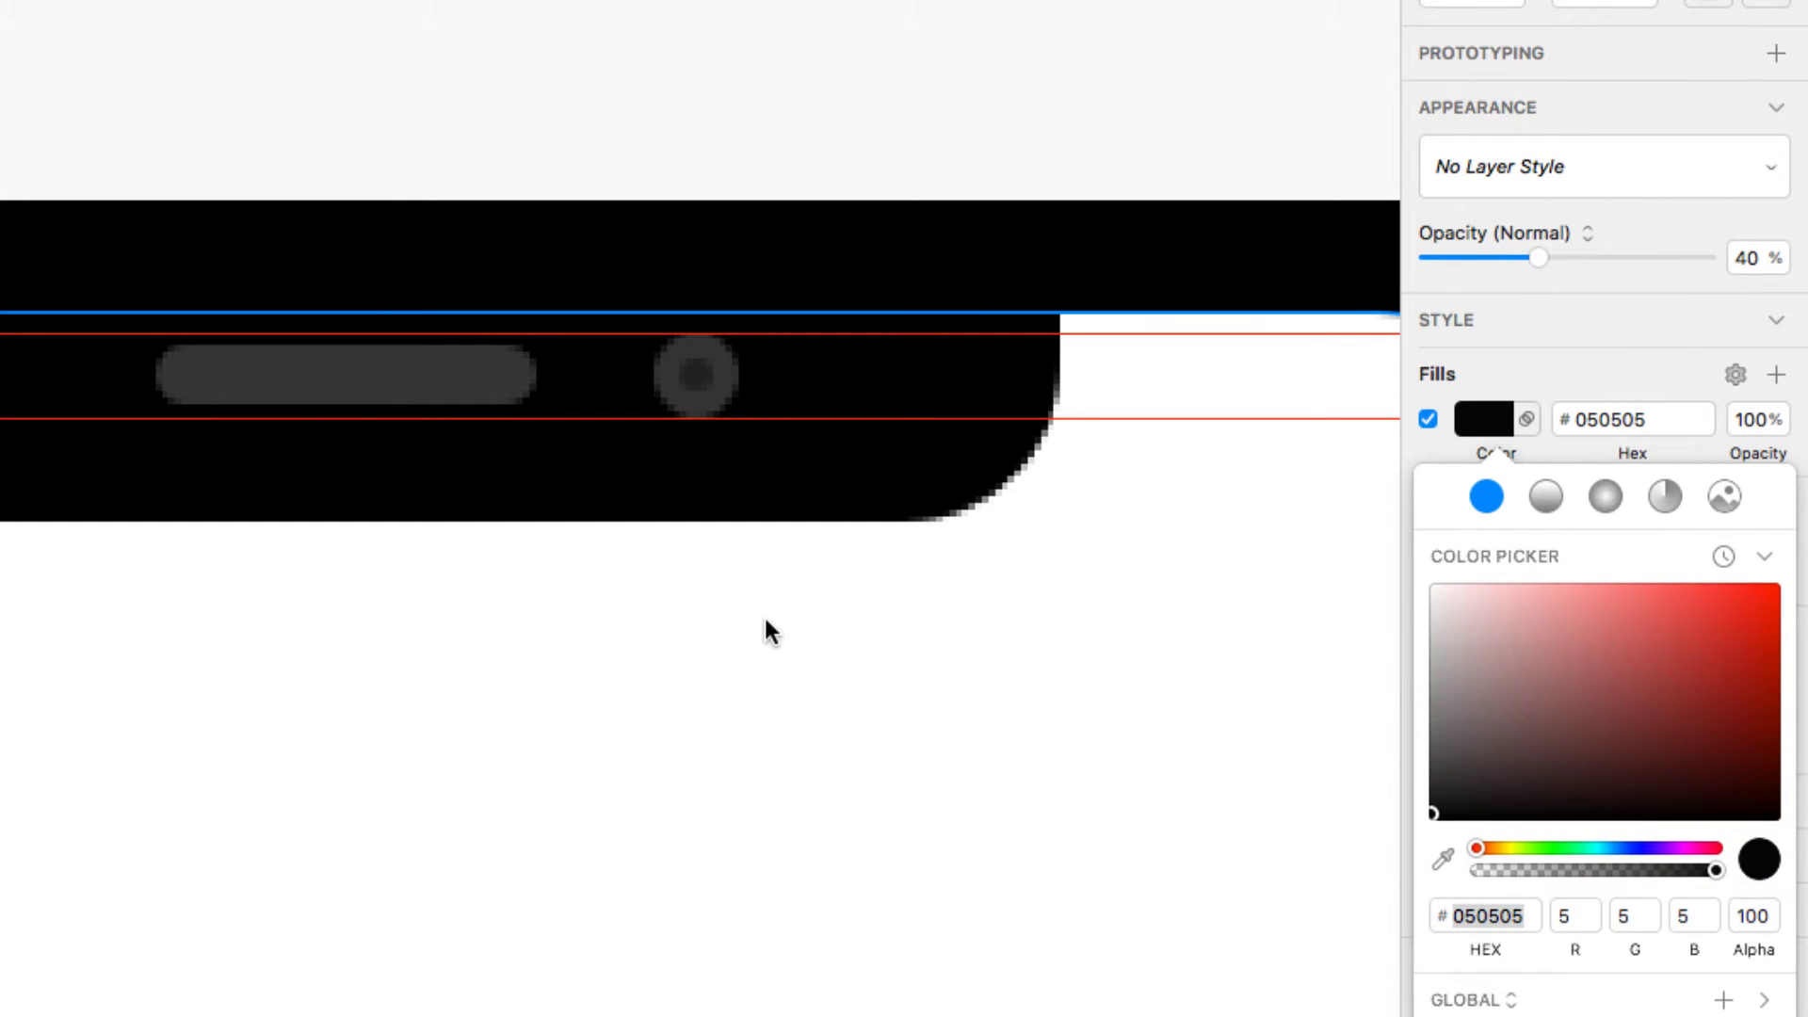
Step: Remove all horizontal guides and clear the selection
{"action": "scroll", "coordinate": [765, 631], "scroll_direction": "down", "scroll_amount": 5}
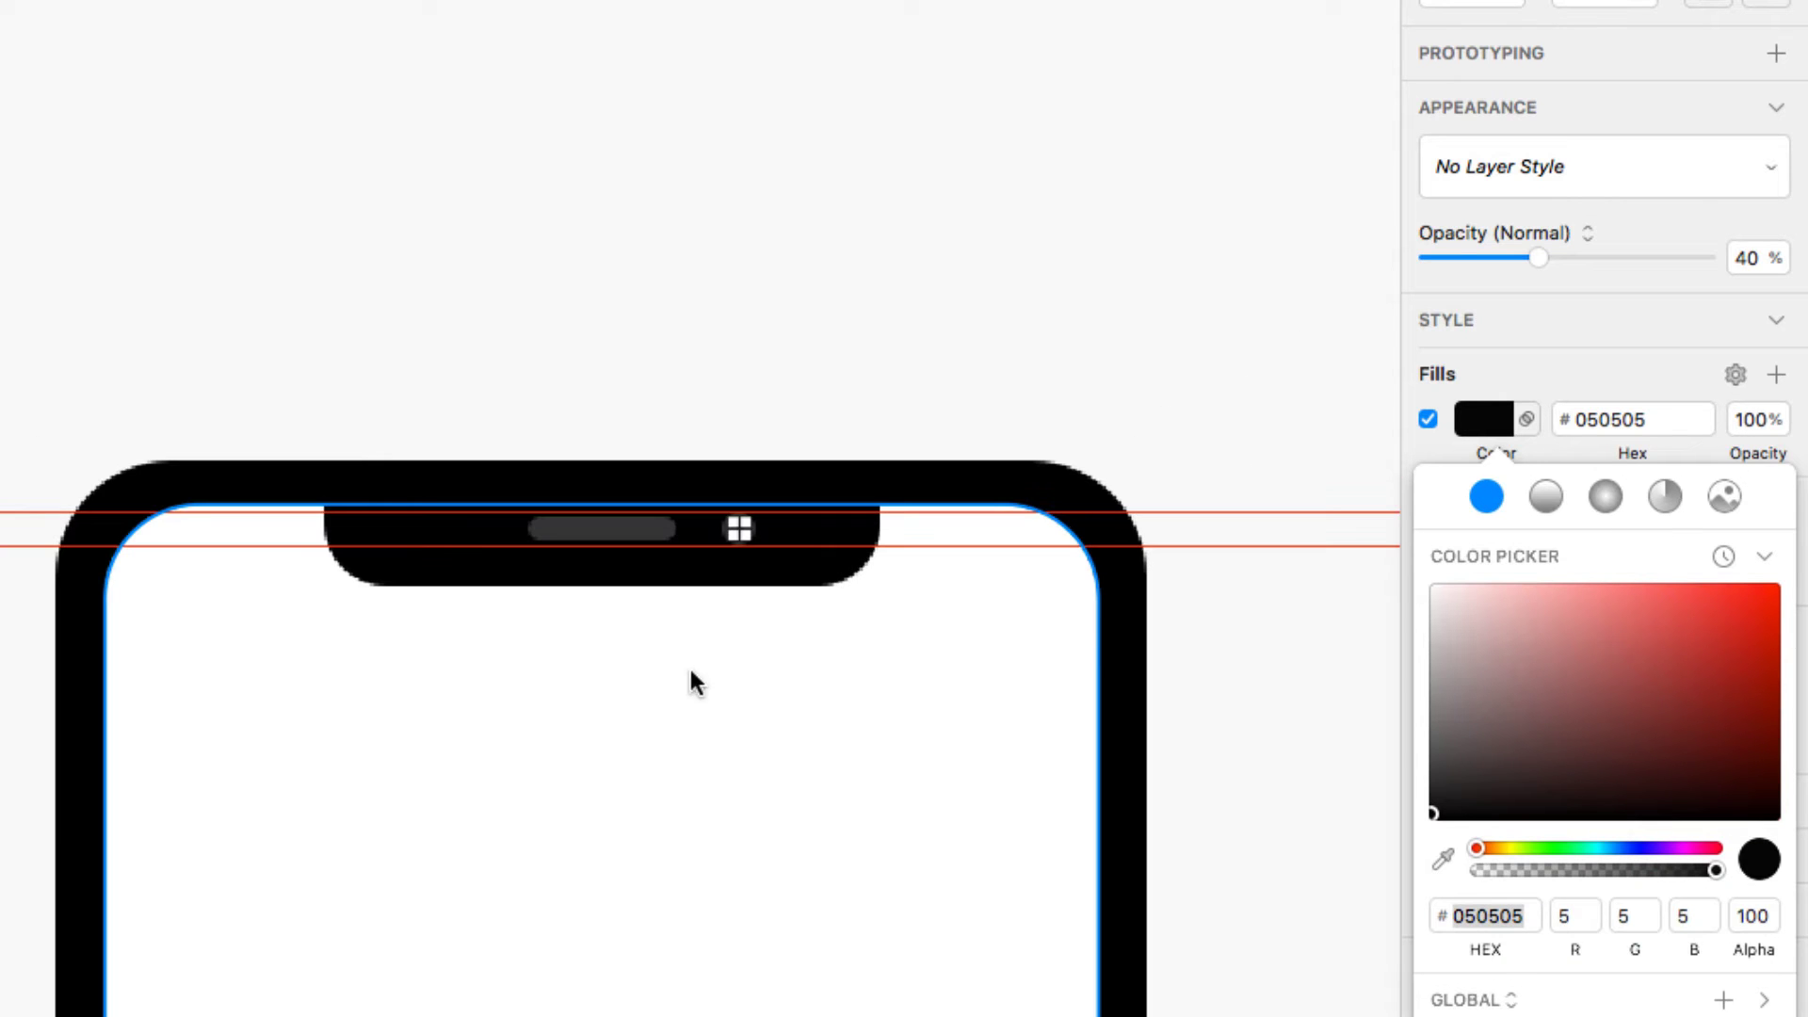
{"action": "scroll", "coordinate": [489, 678], "scroll_direction": "down", "scroll_amount": 3}
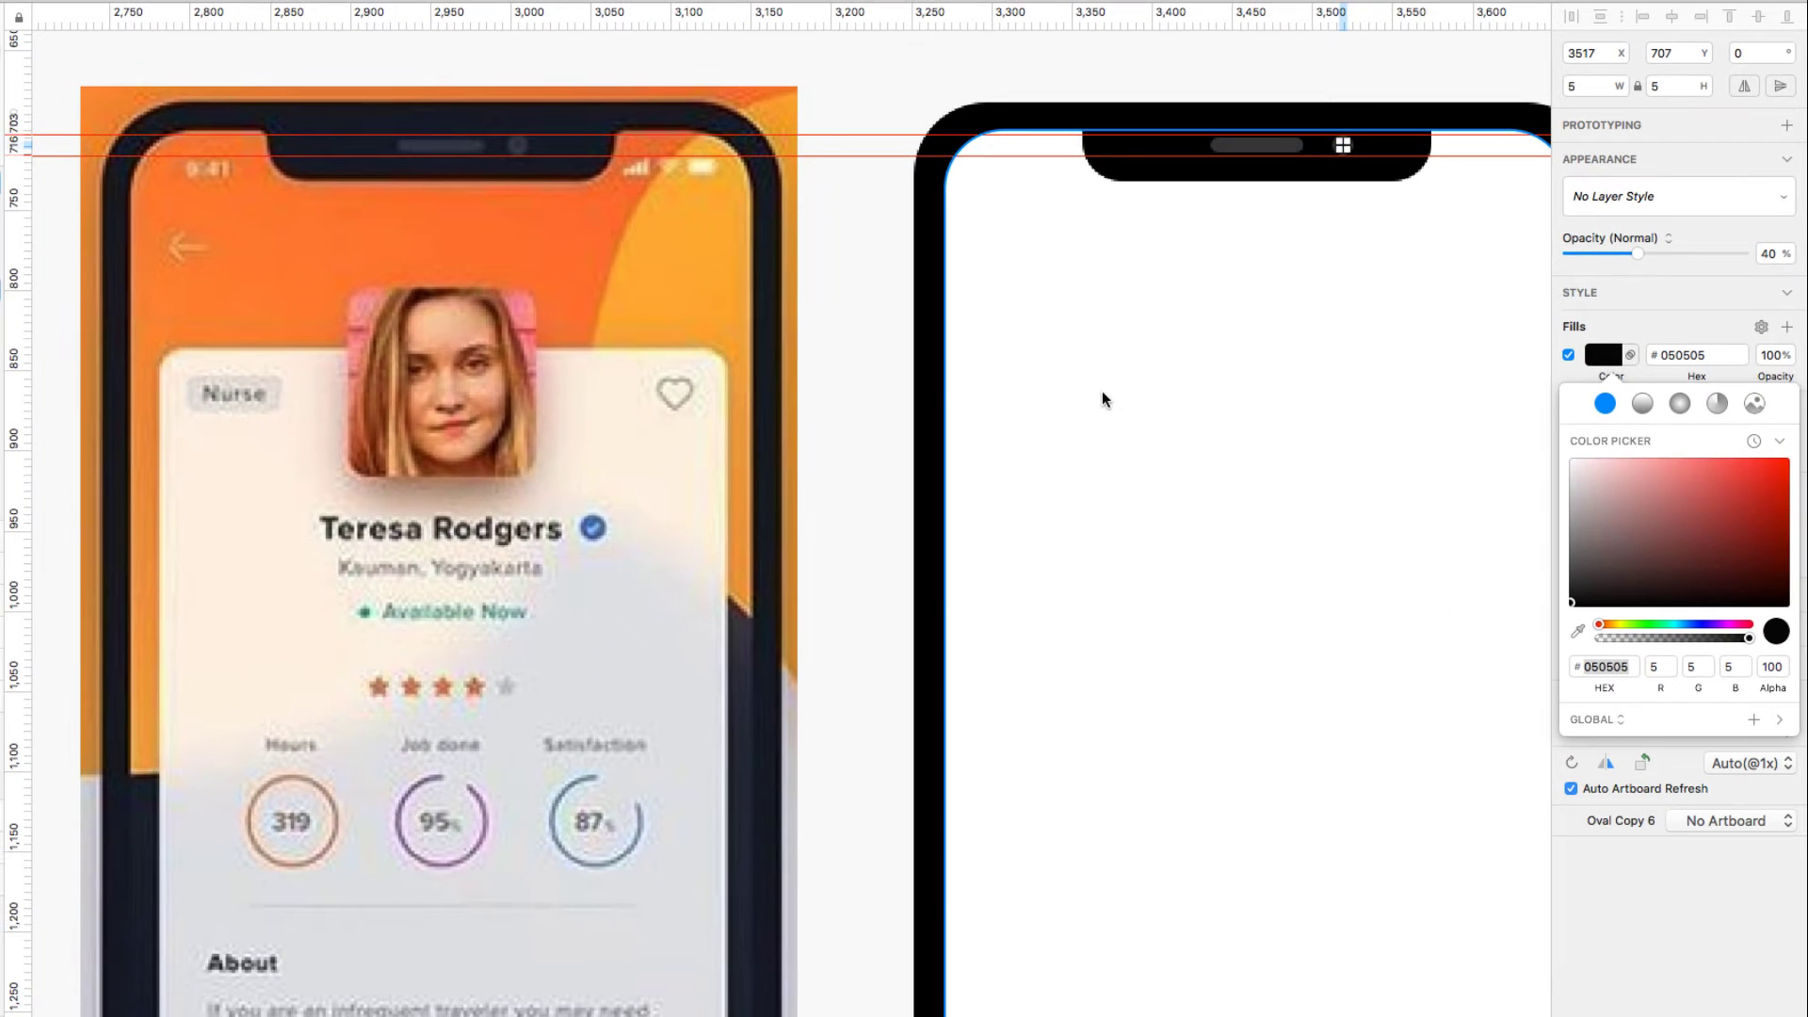
{"action": "left_click", "coordinate": [870, 388]}
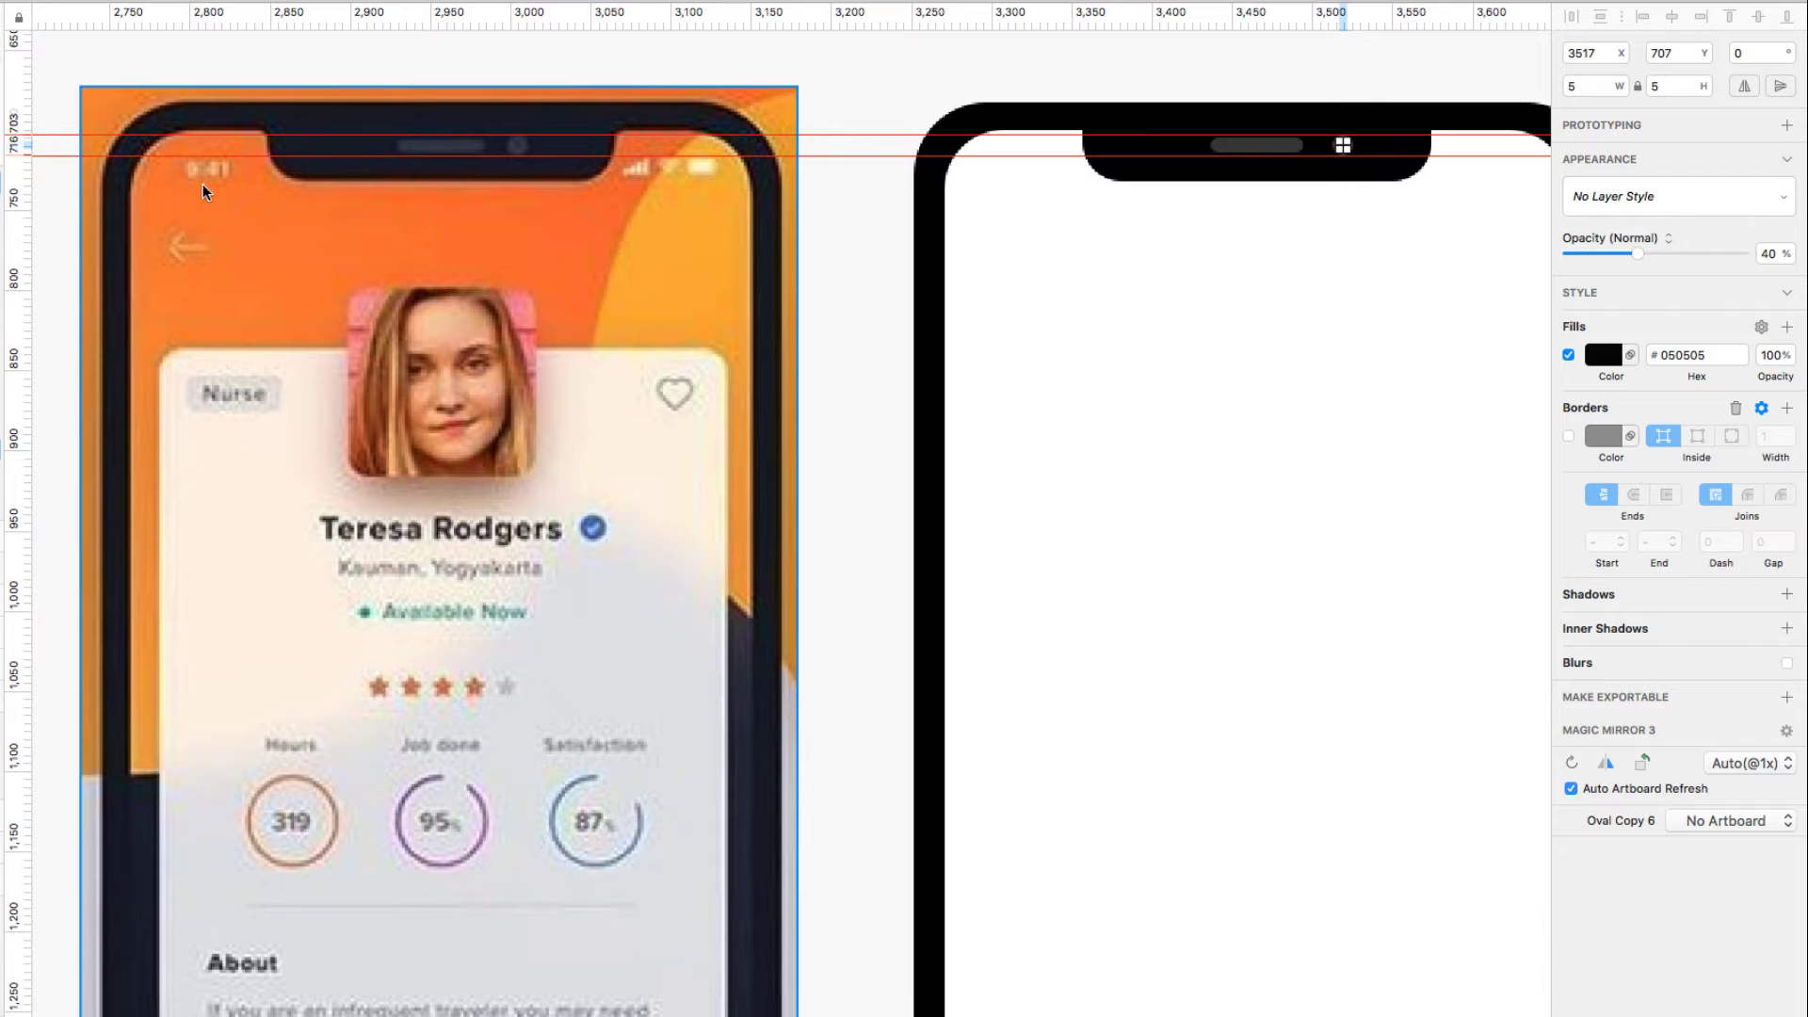
{"action": "right_click", "coordinate": [25, 155]}
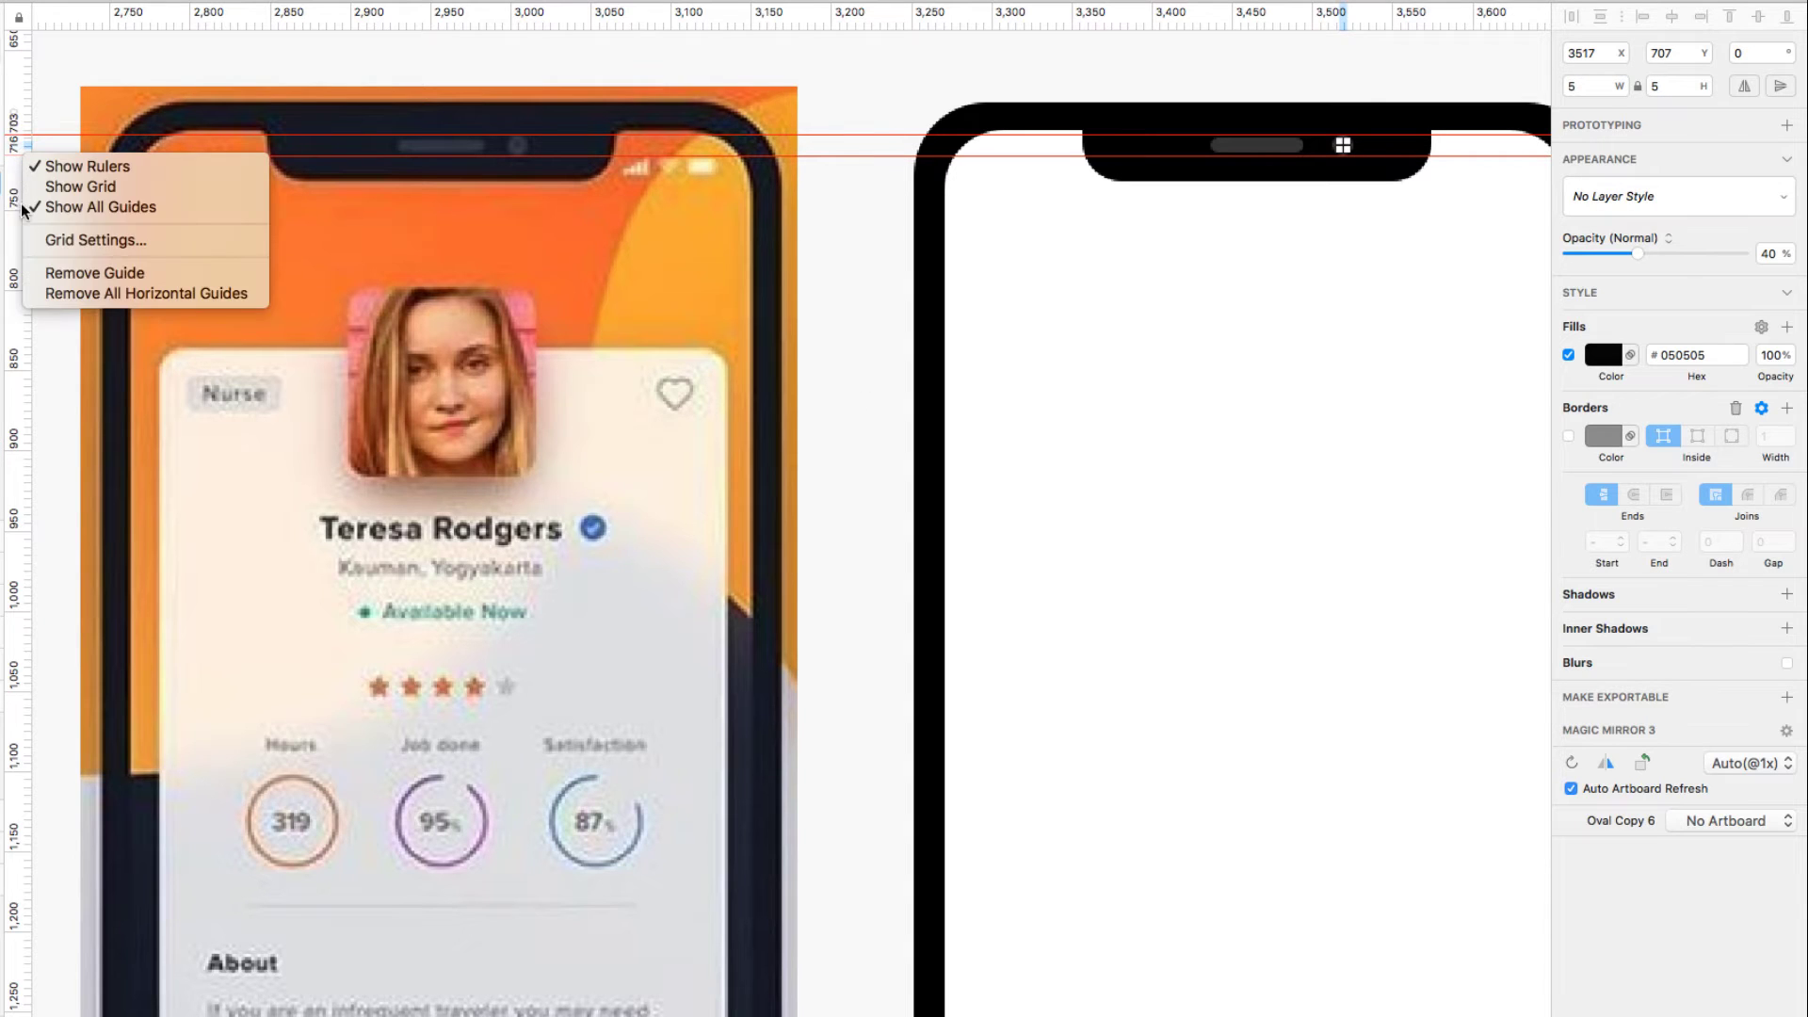
{"action": "left_click", "coordinate": [51, 290]}
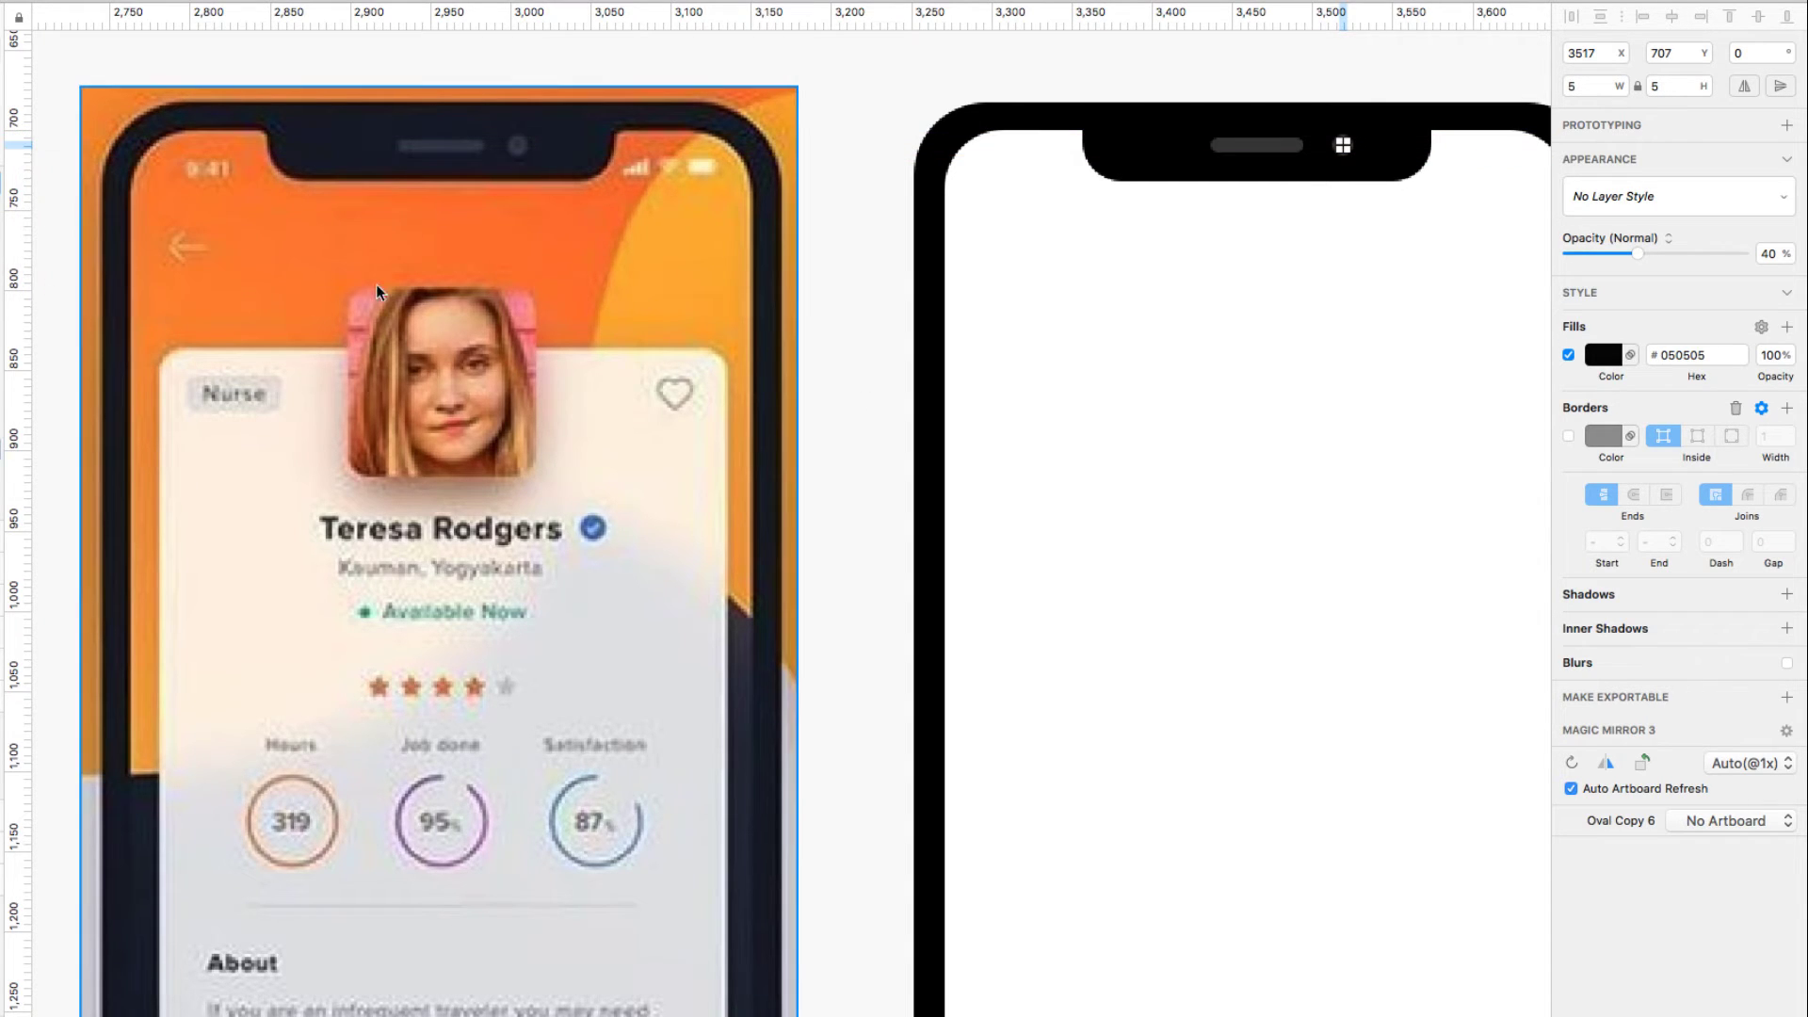
{"action": "left_click", "coordinate": [857, 275]}
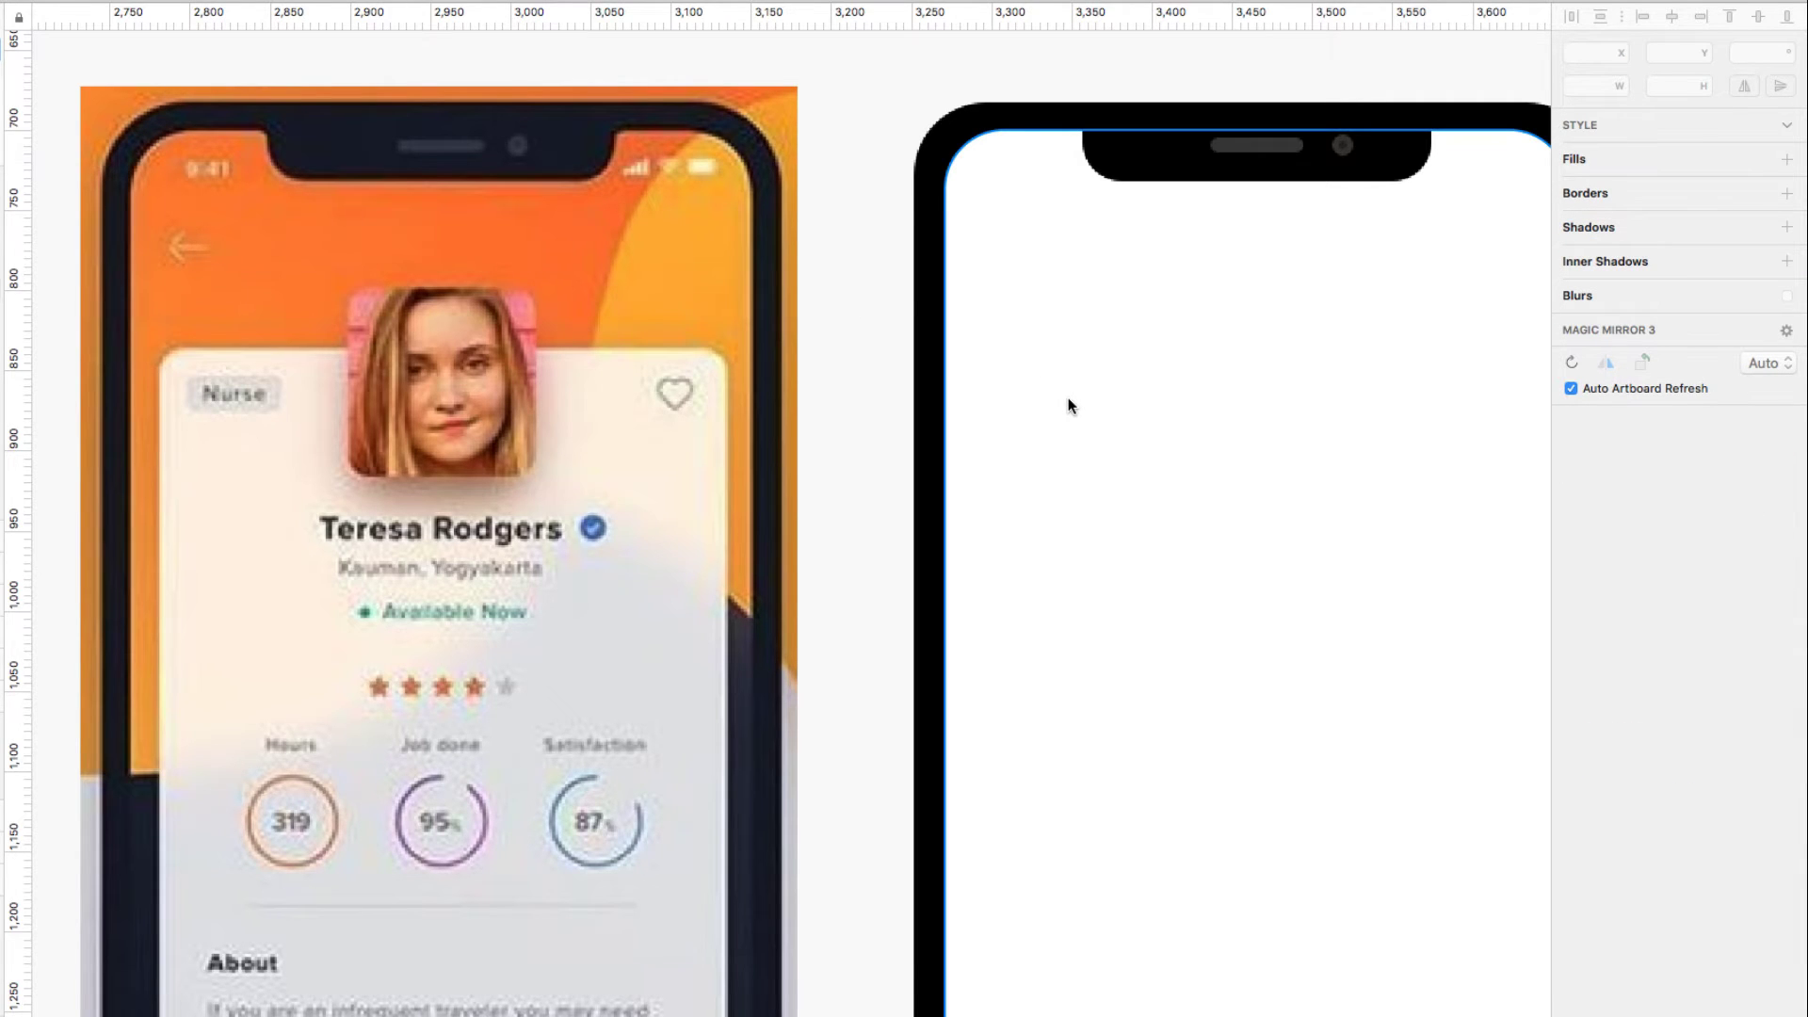
Step: Draw a large circle about 722 × 722, centred near the upper-left corner of the blank phone's white screen
{"action": "scroll", "coordinate": [1068, 398], "scroll_direction": "down", "scroll_amount": 3}
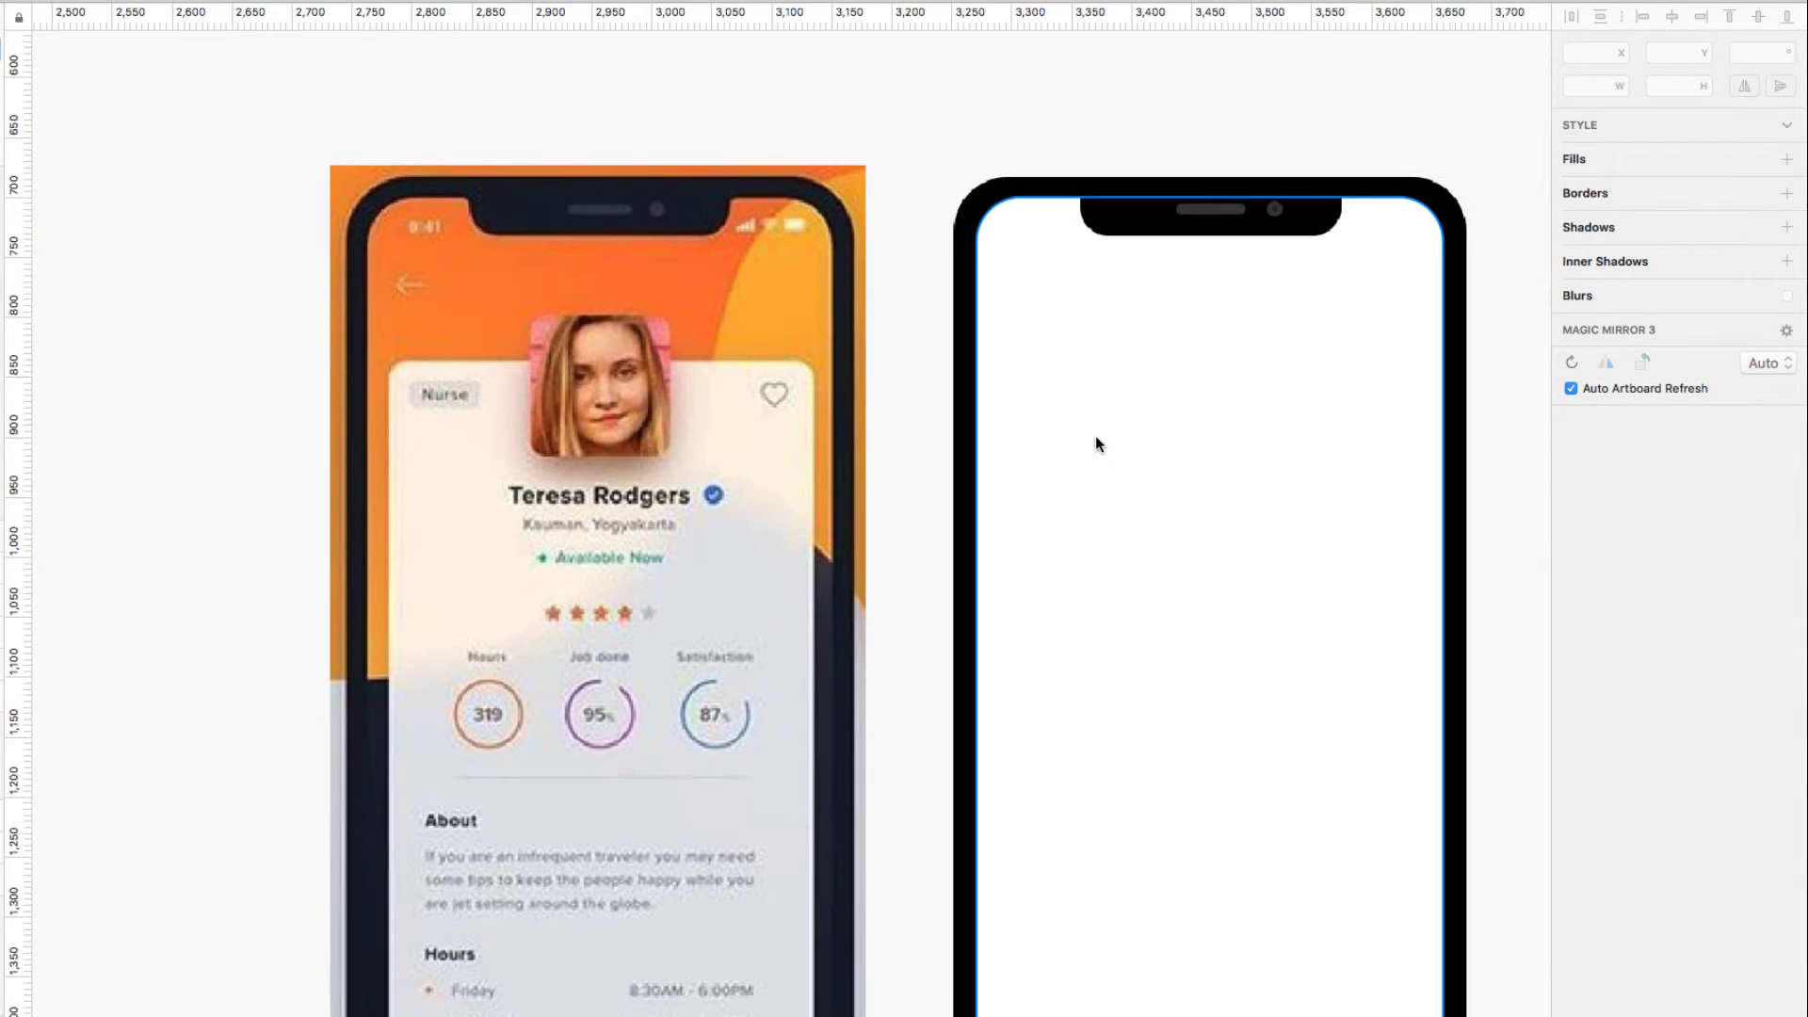
{"action": "left_click_drag", "start_coordinate": [1077, 428], "coordinate": [987, 354]}
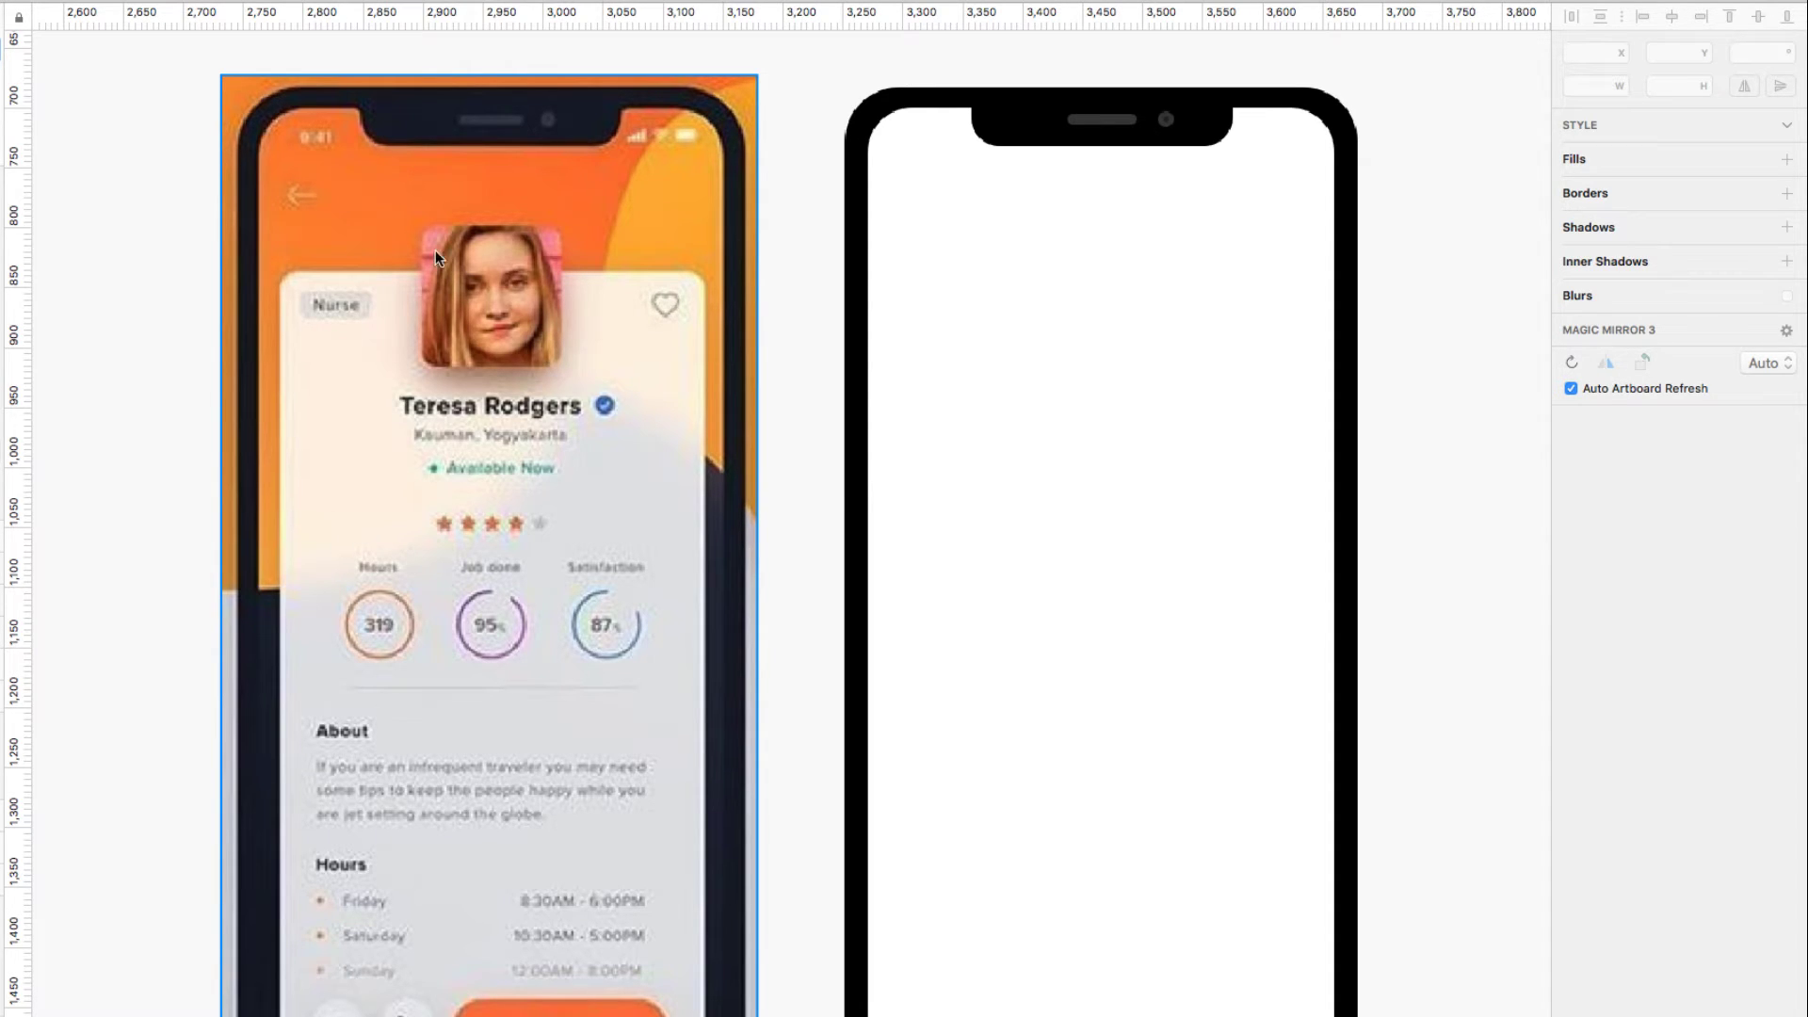
{"action": "left_click", "coordinate": [999, 374]}
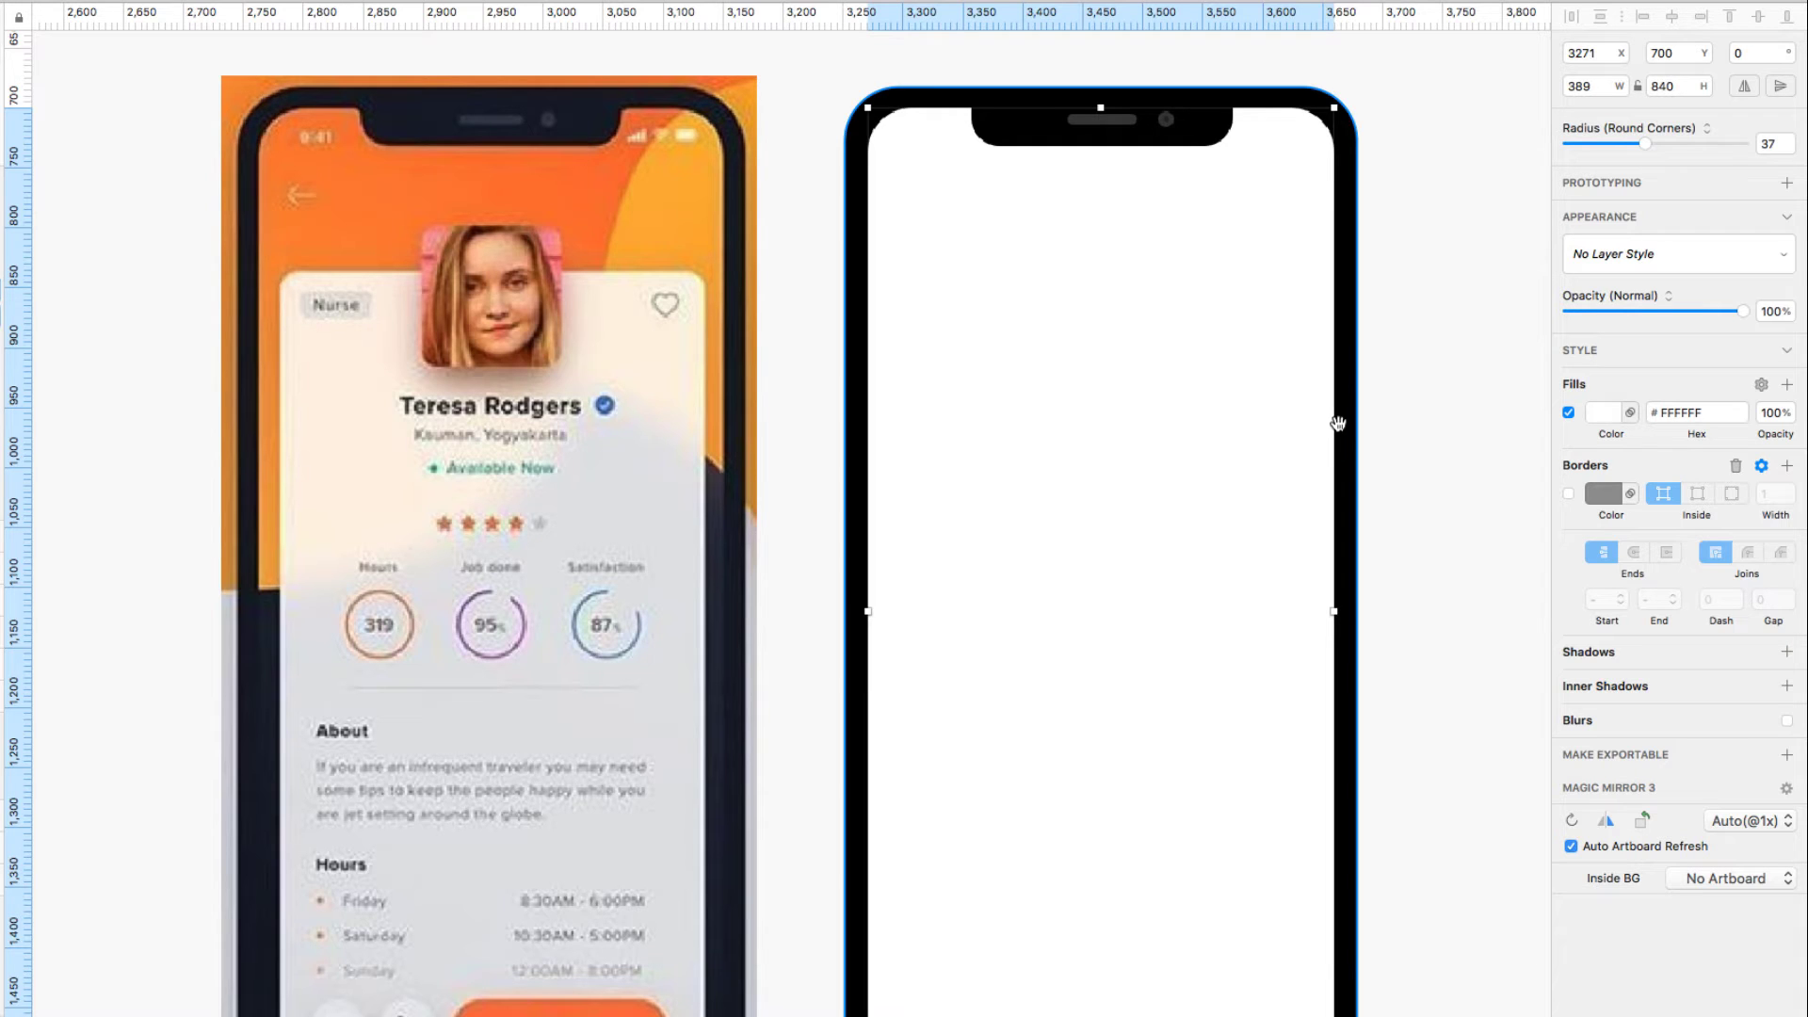
{"action": "left_click_drag", "start_coordinate": [1251, 429], "coordinate": [1235, 428]}
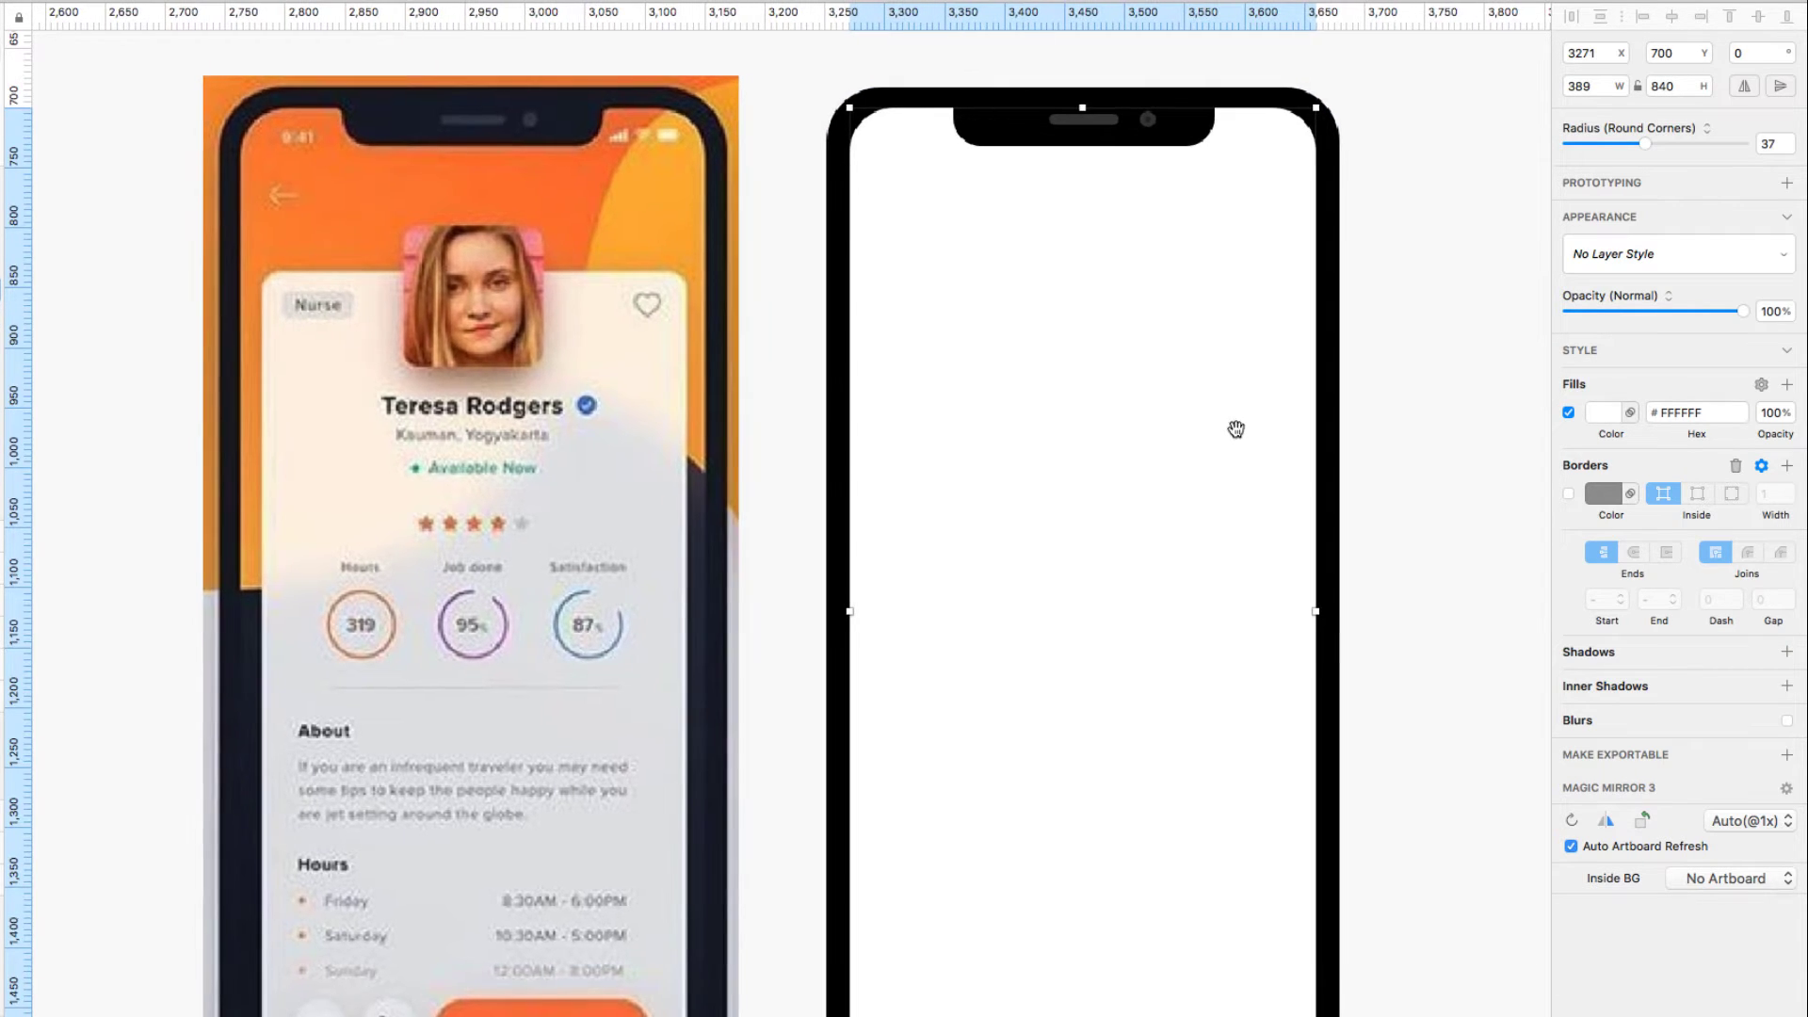
{"action": "left_click_drag", "start_coordinate": [319, 245], "coordinate": [346, 322]}
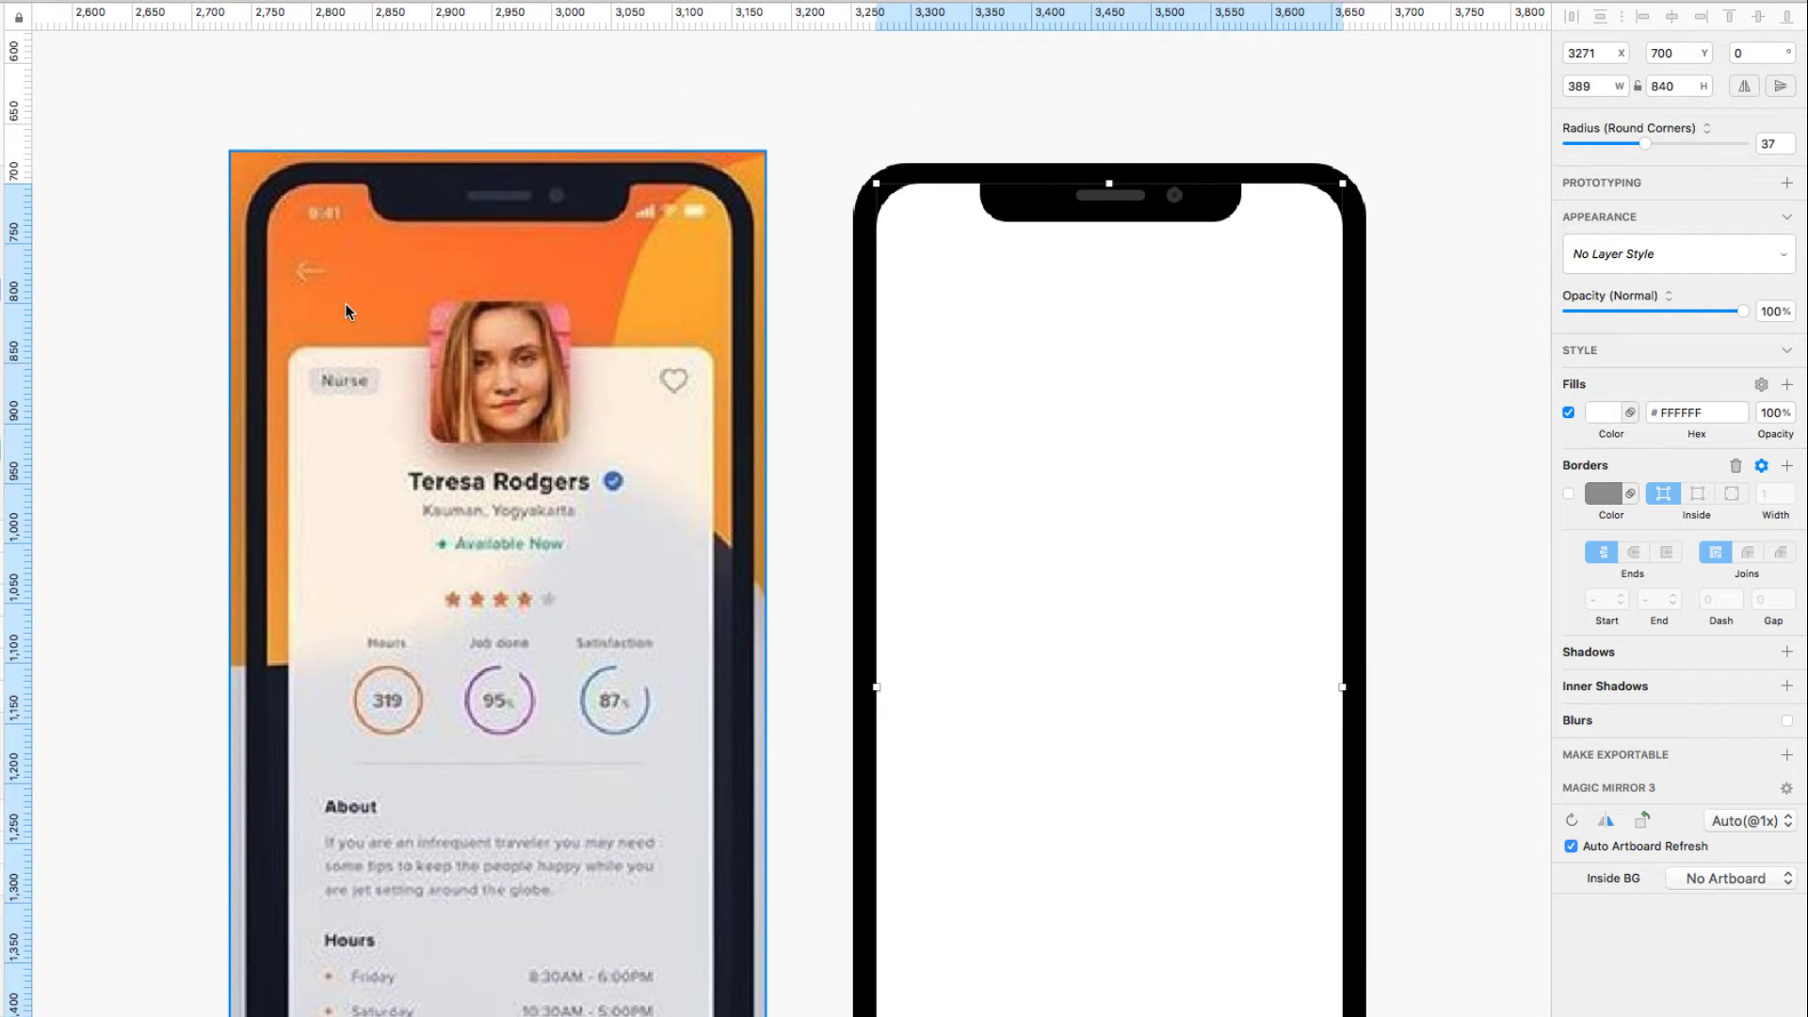
{"action": "key", "text": "o"}
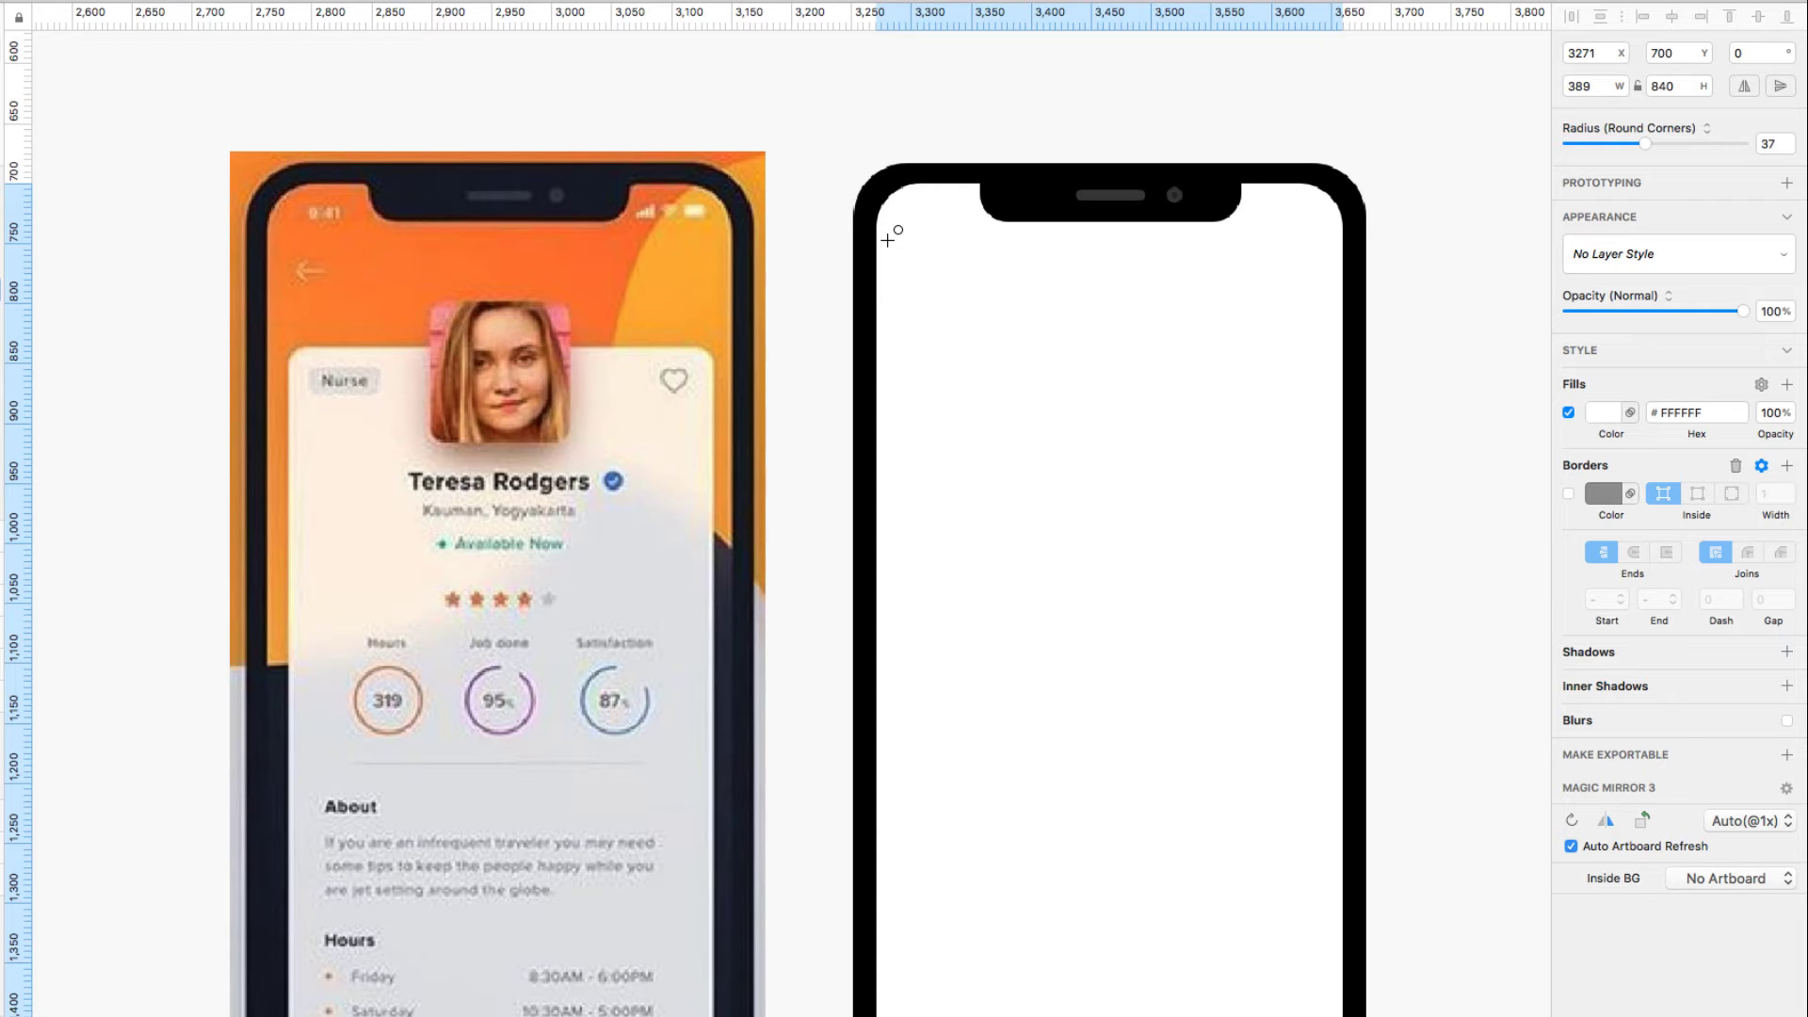
{"action": "left_click_drag", "start_coordinate": [887, 240], "coordinate": [1177, 668]}
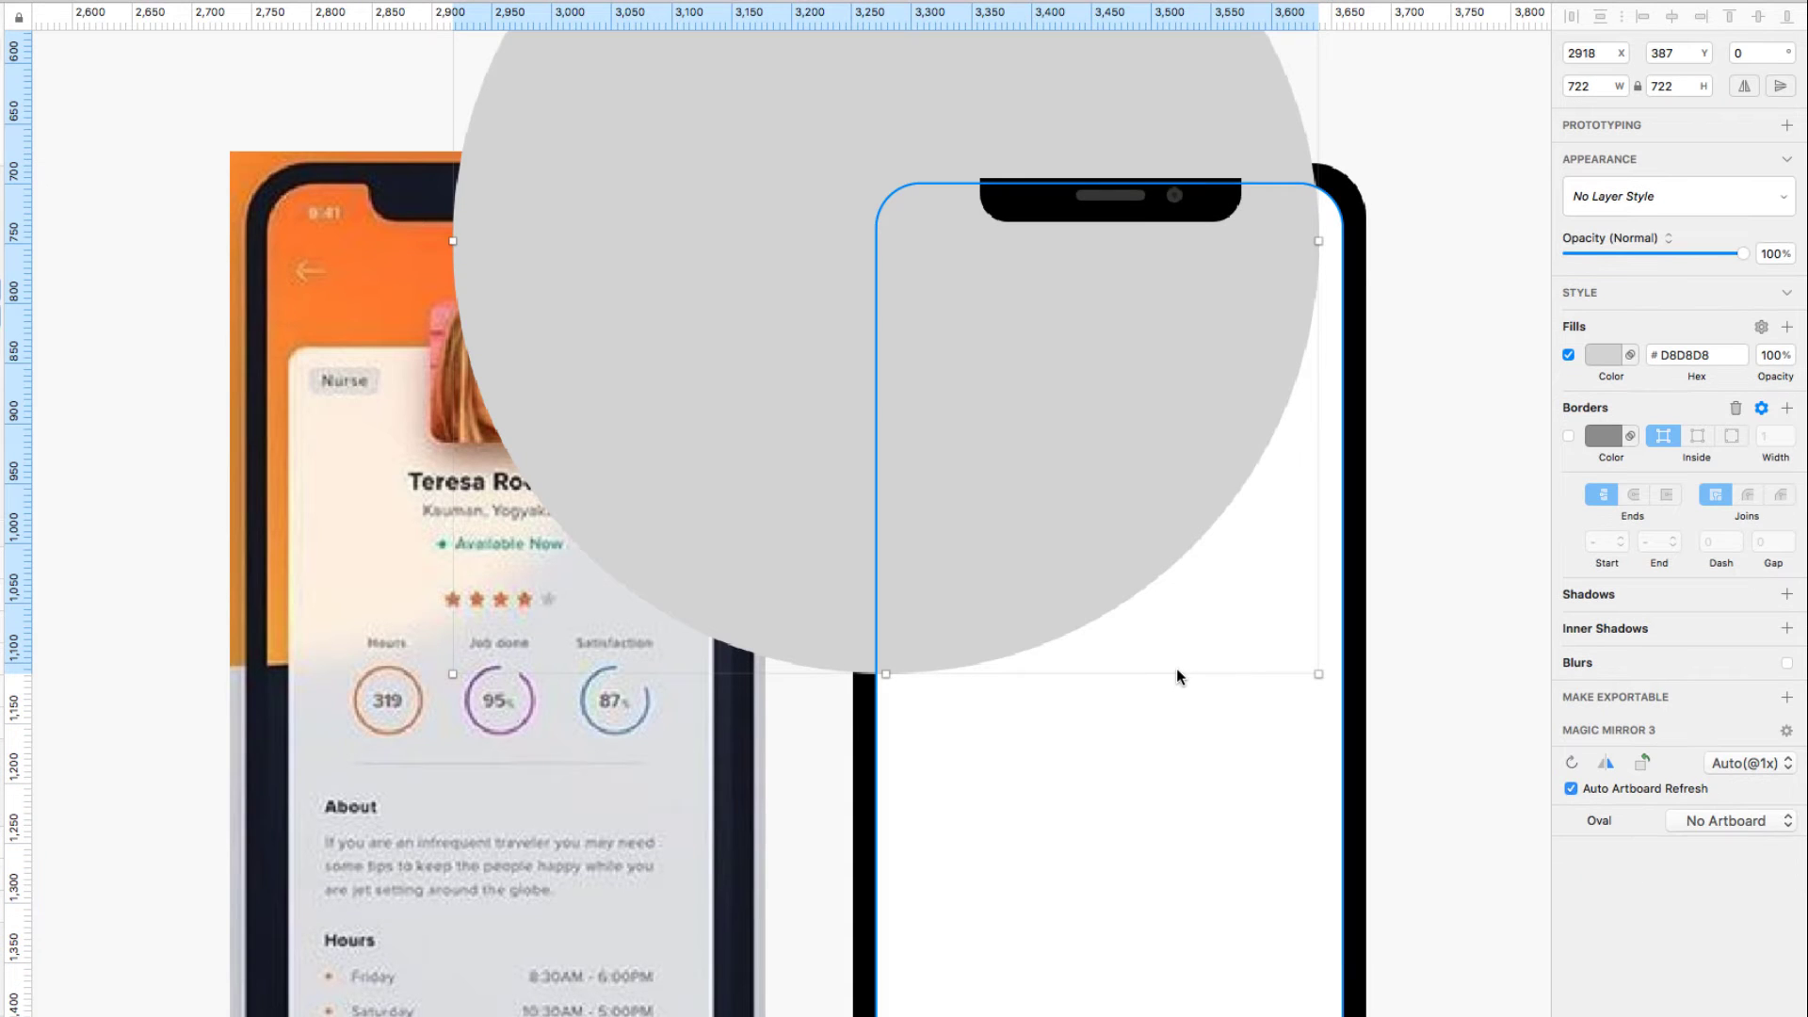
Step: Enlarge the circle to 750 × 750 and rest its lowest point on a horizontal guide at 1102, the reference's lower orange edge
{"action": "left_click", "coordinate": [24, 665]}
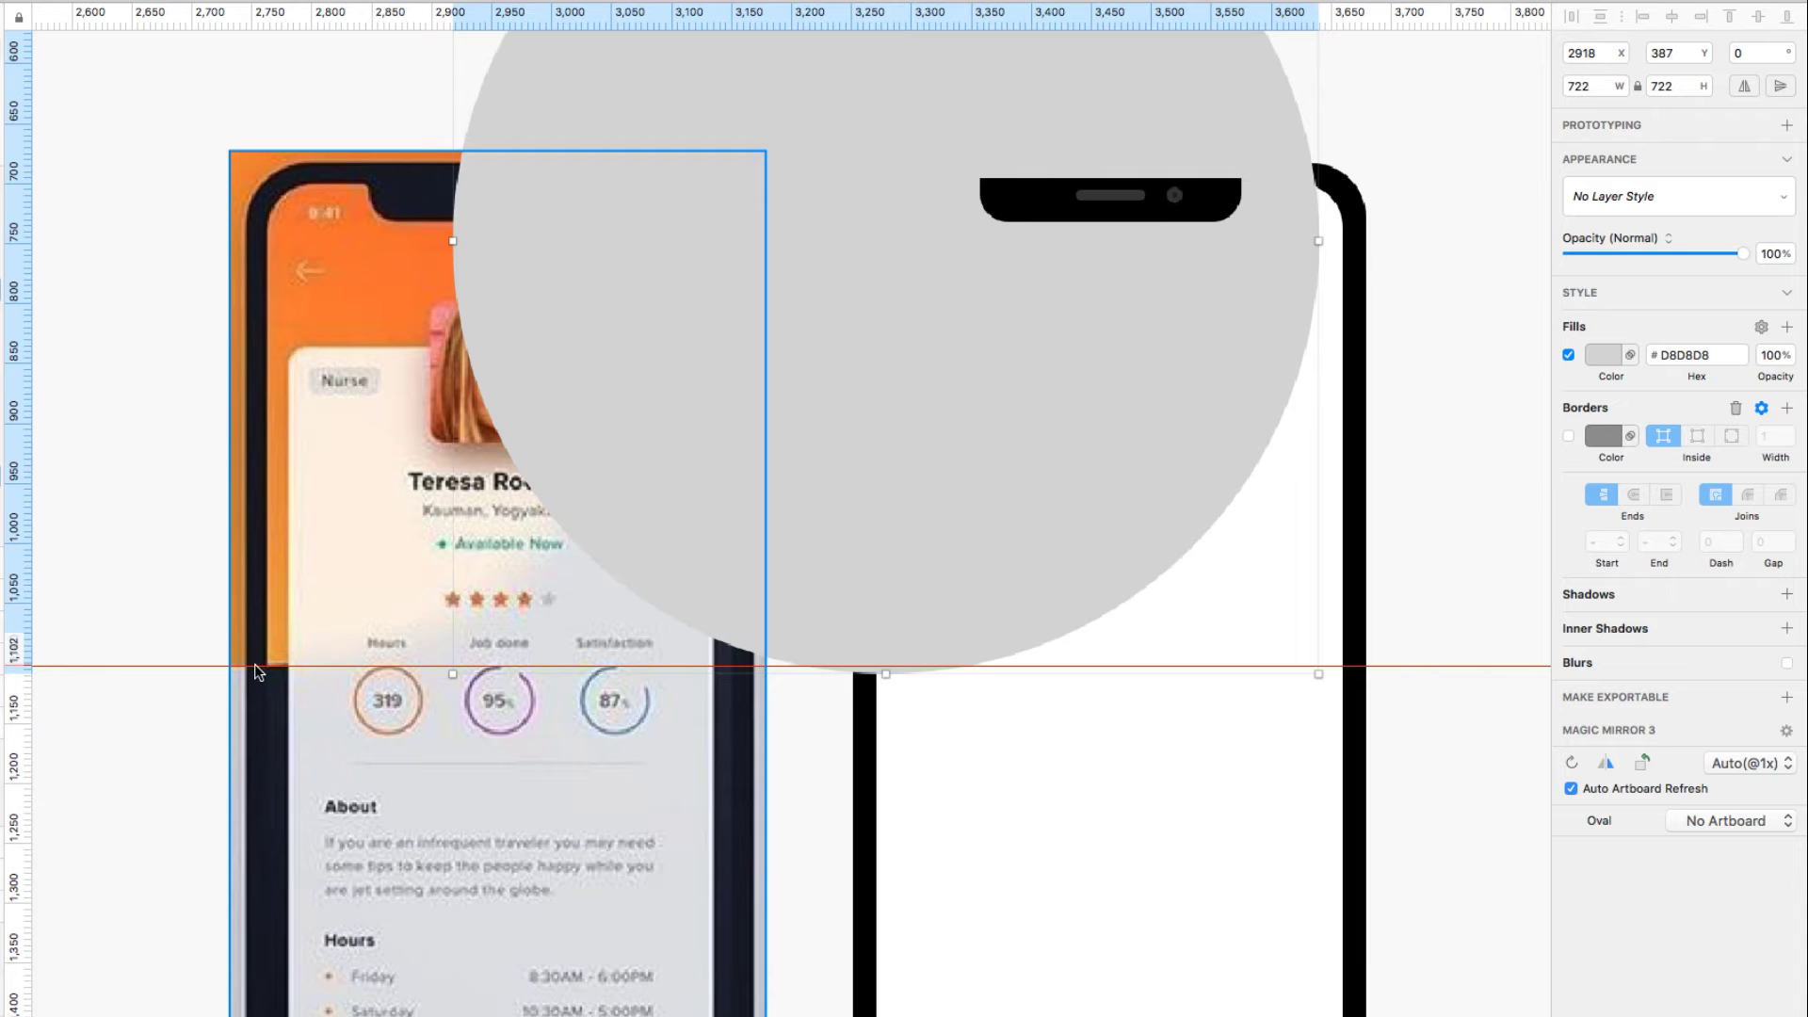
{"action": "left_click_drag", "start_coordinate": [946, 625], "coordinate": [934, 623]}
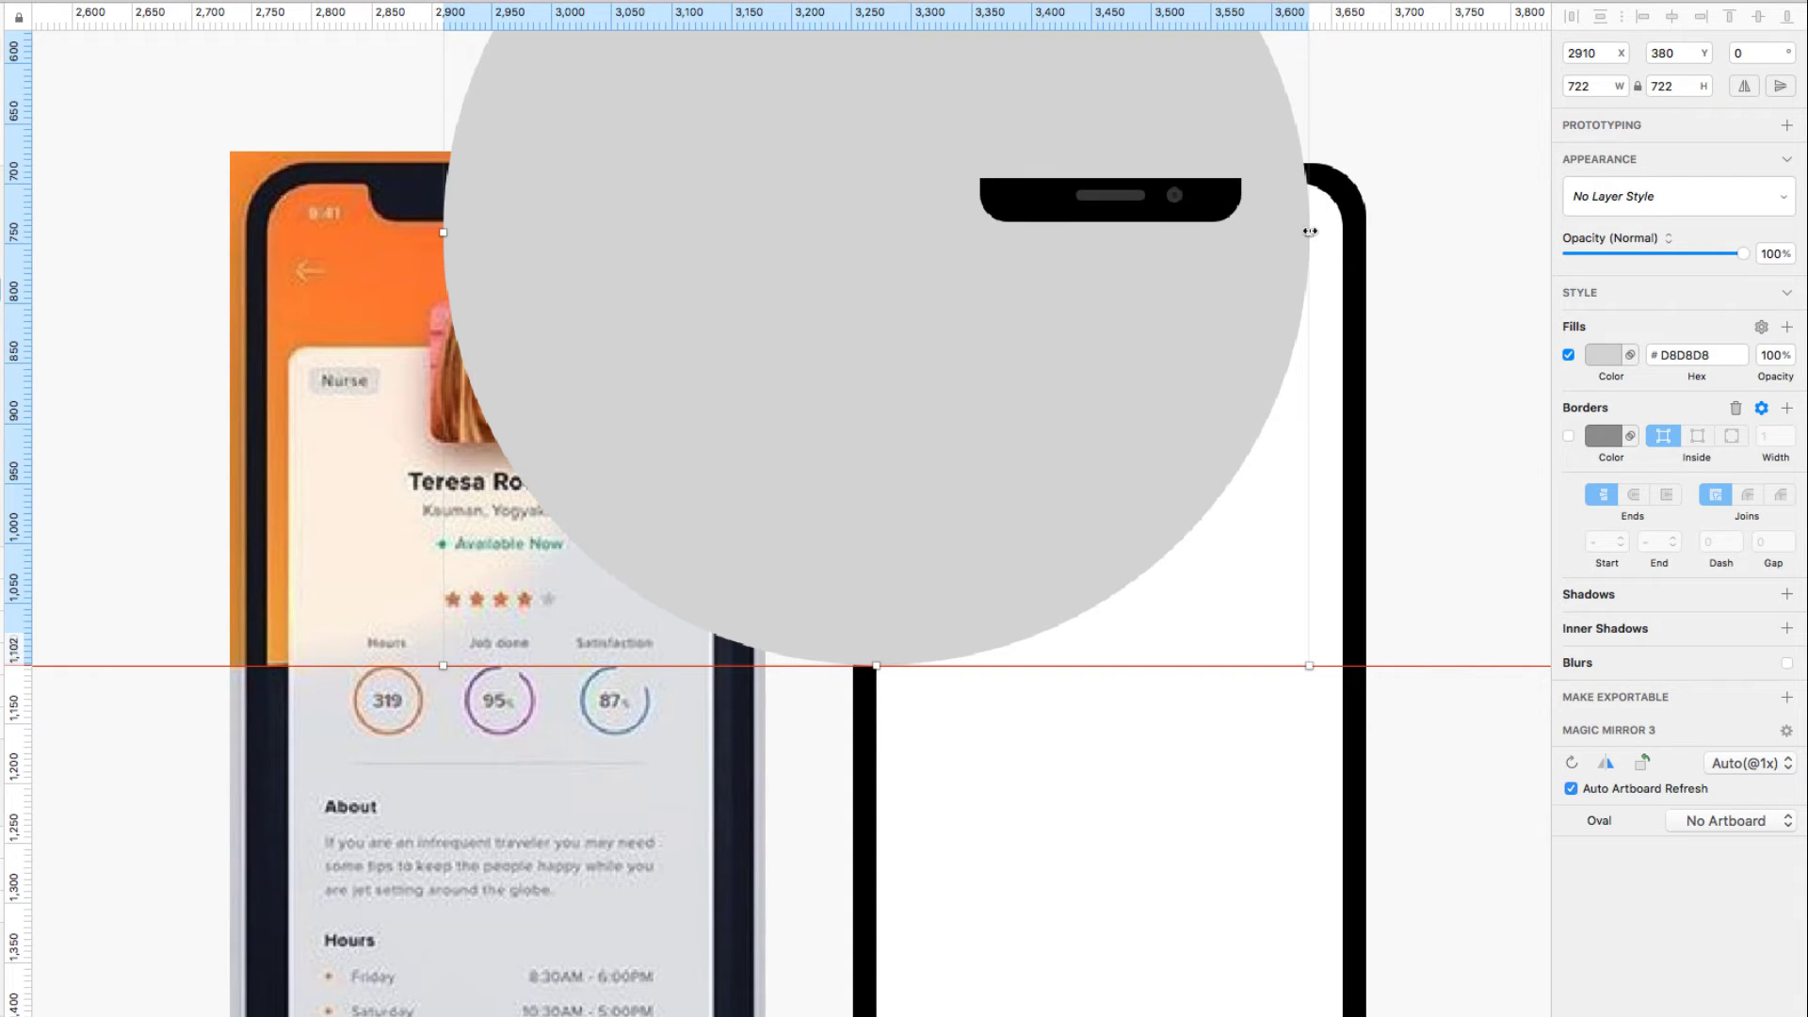
{"action": "left_click_drag", "start_coordinate": [1309, 231], "coordinate": [1343, 230]}
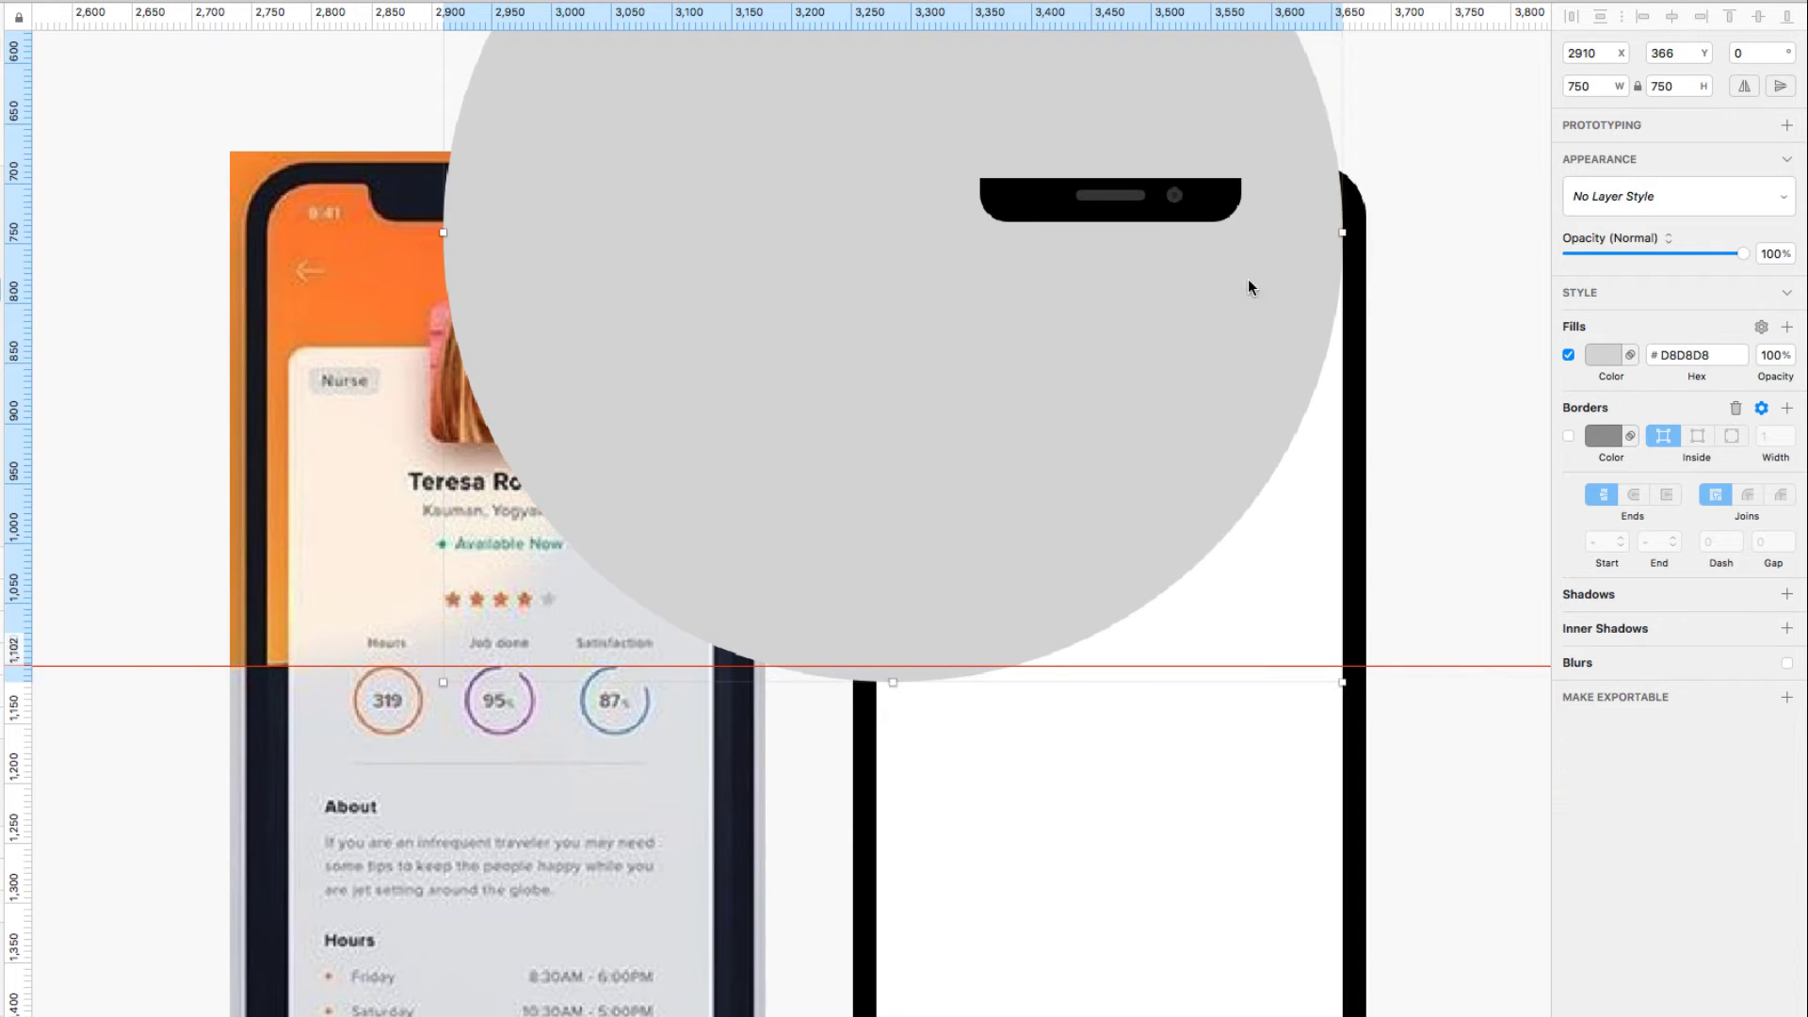
{"action": "left_click_drag", "start_coordinate": [1202, 353], "coordinate": [1196, 336]}
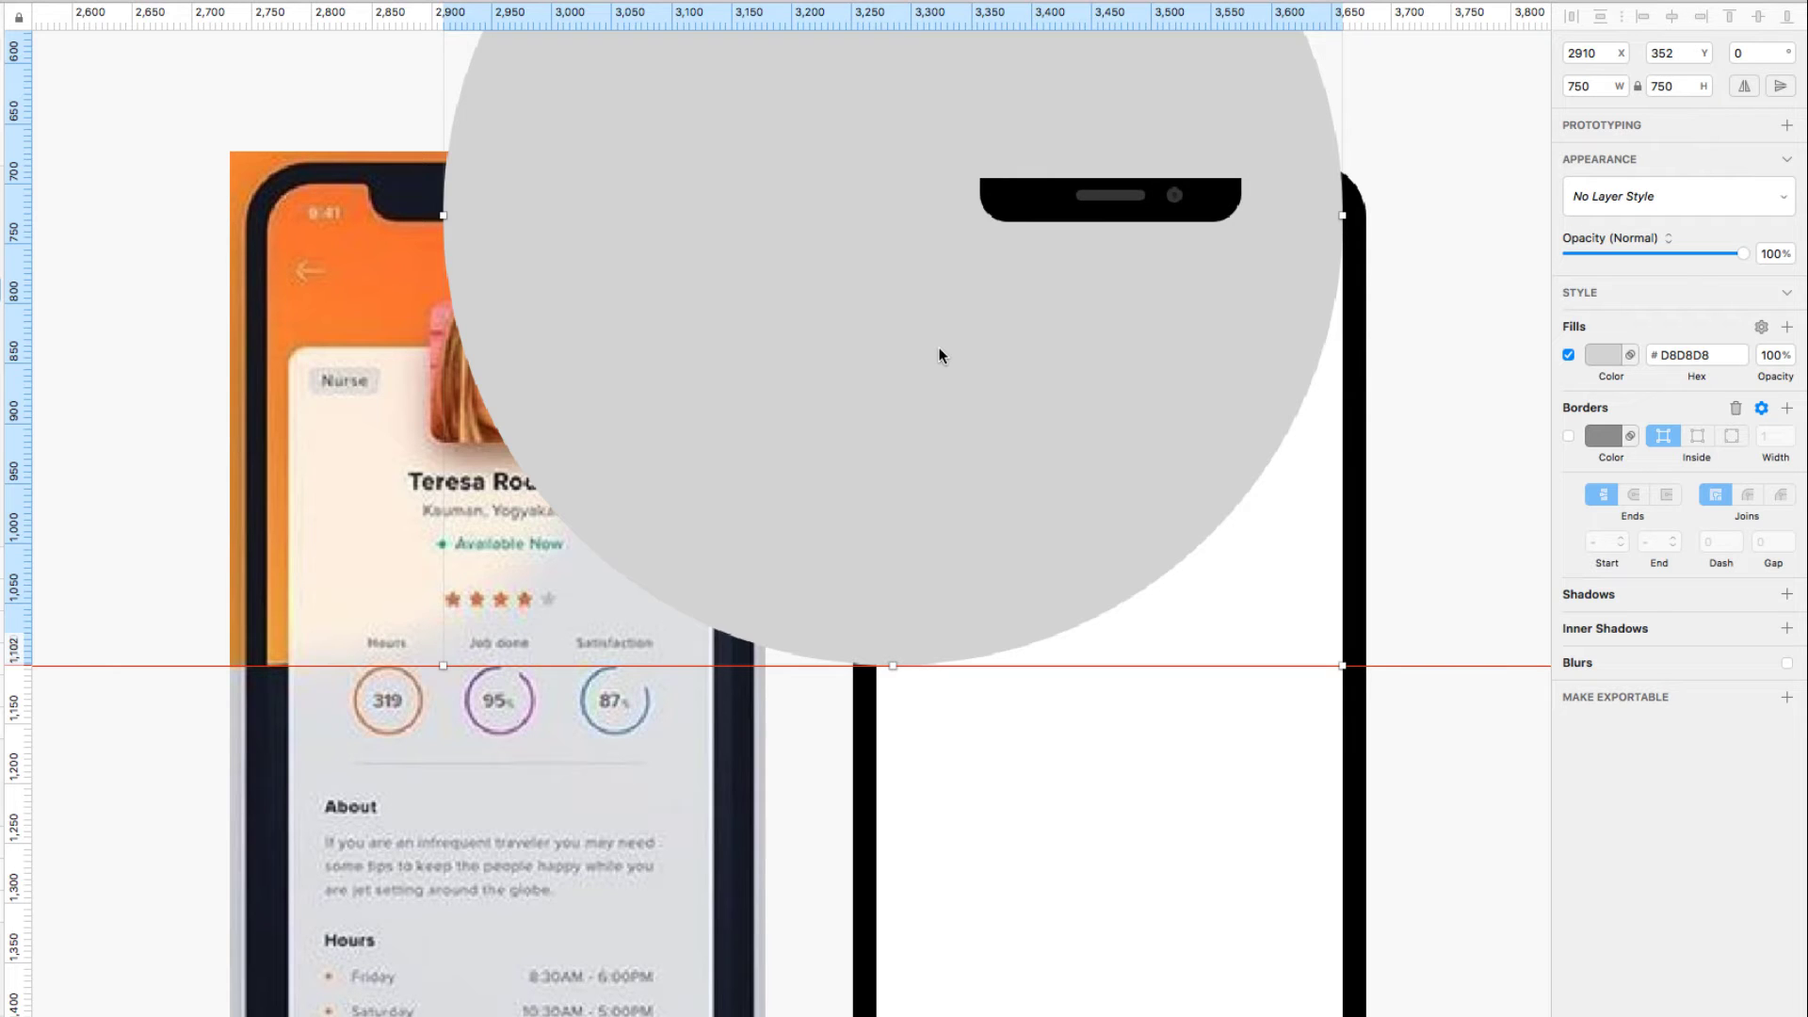
Step: Lower the circle's opacity to 80% and add path points near the screen's upper-right corner and where the guide meets its left edge
{"action": "left_click_drag", "start_coordinate": [1743, 254], "coordinate": [1705, 254]}
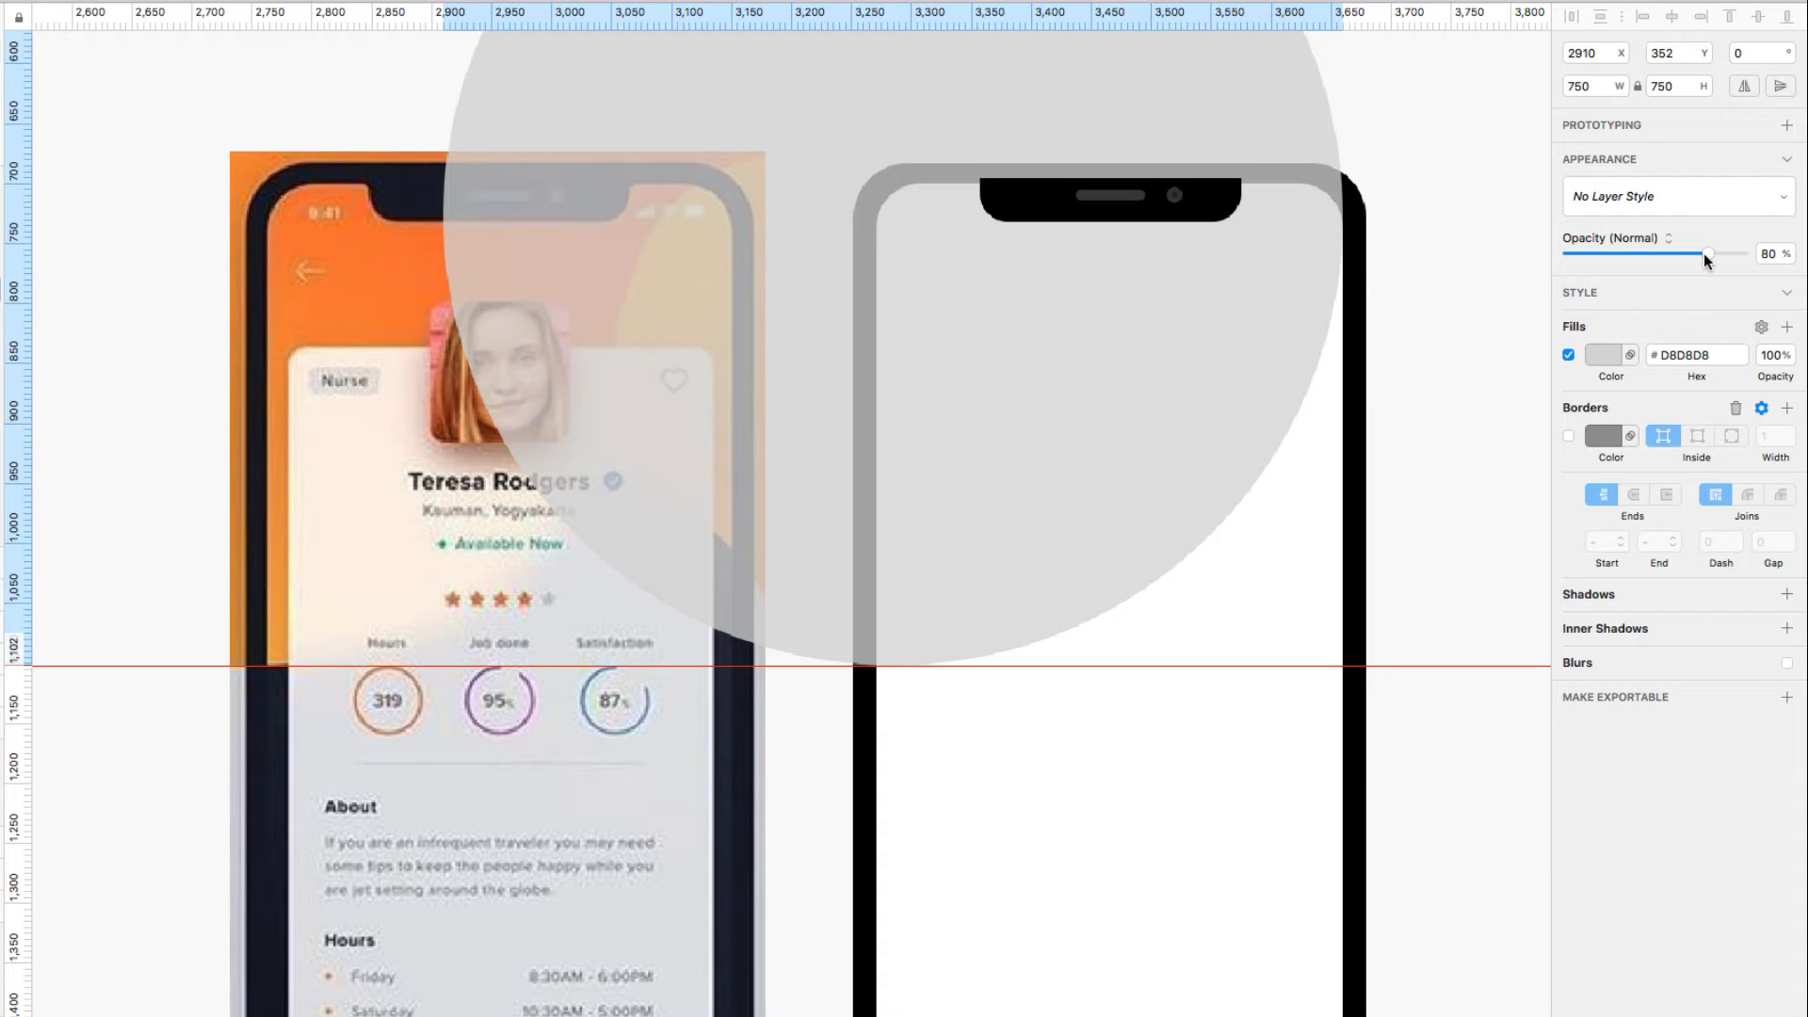
{"action": "double_click", "coordinate": [1183, 341]}
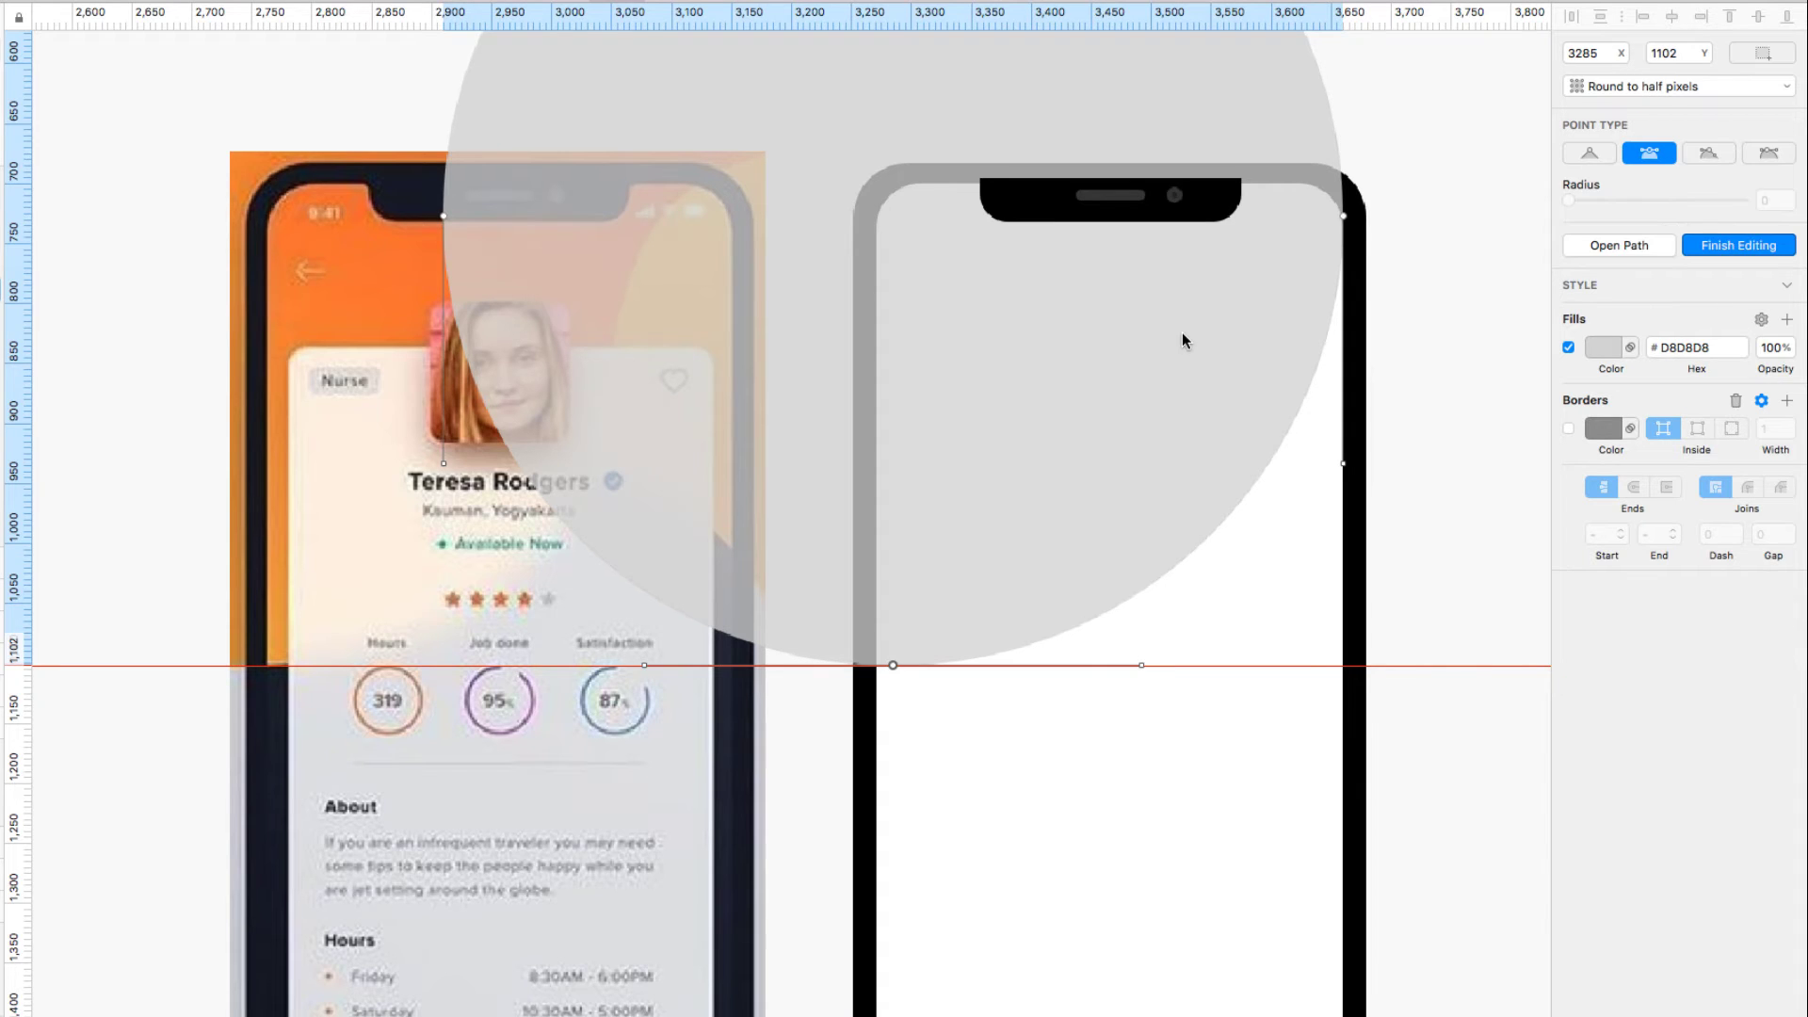
{"action": "left_click", "coordinate": [1338, 199]}
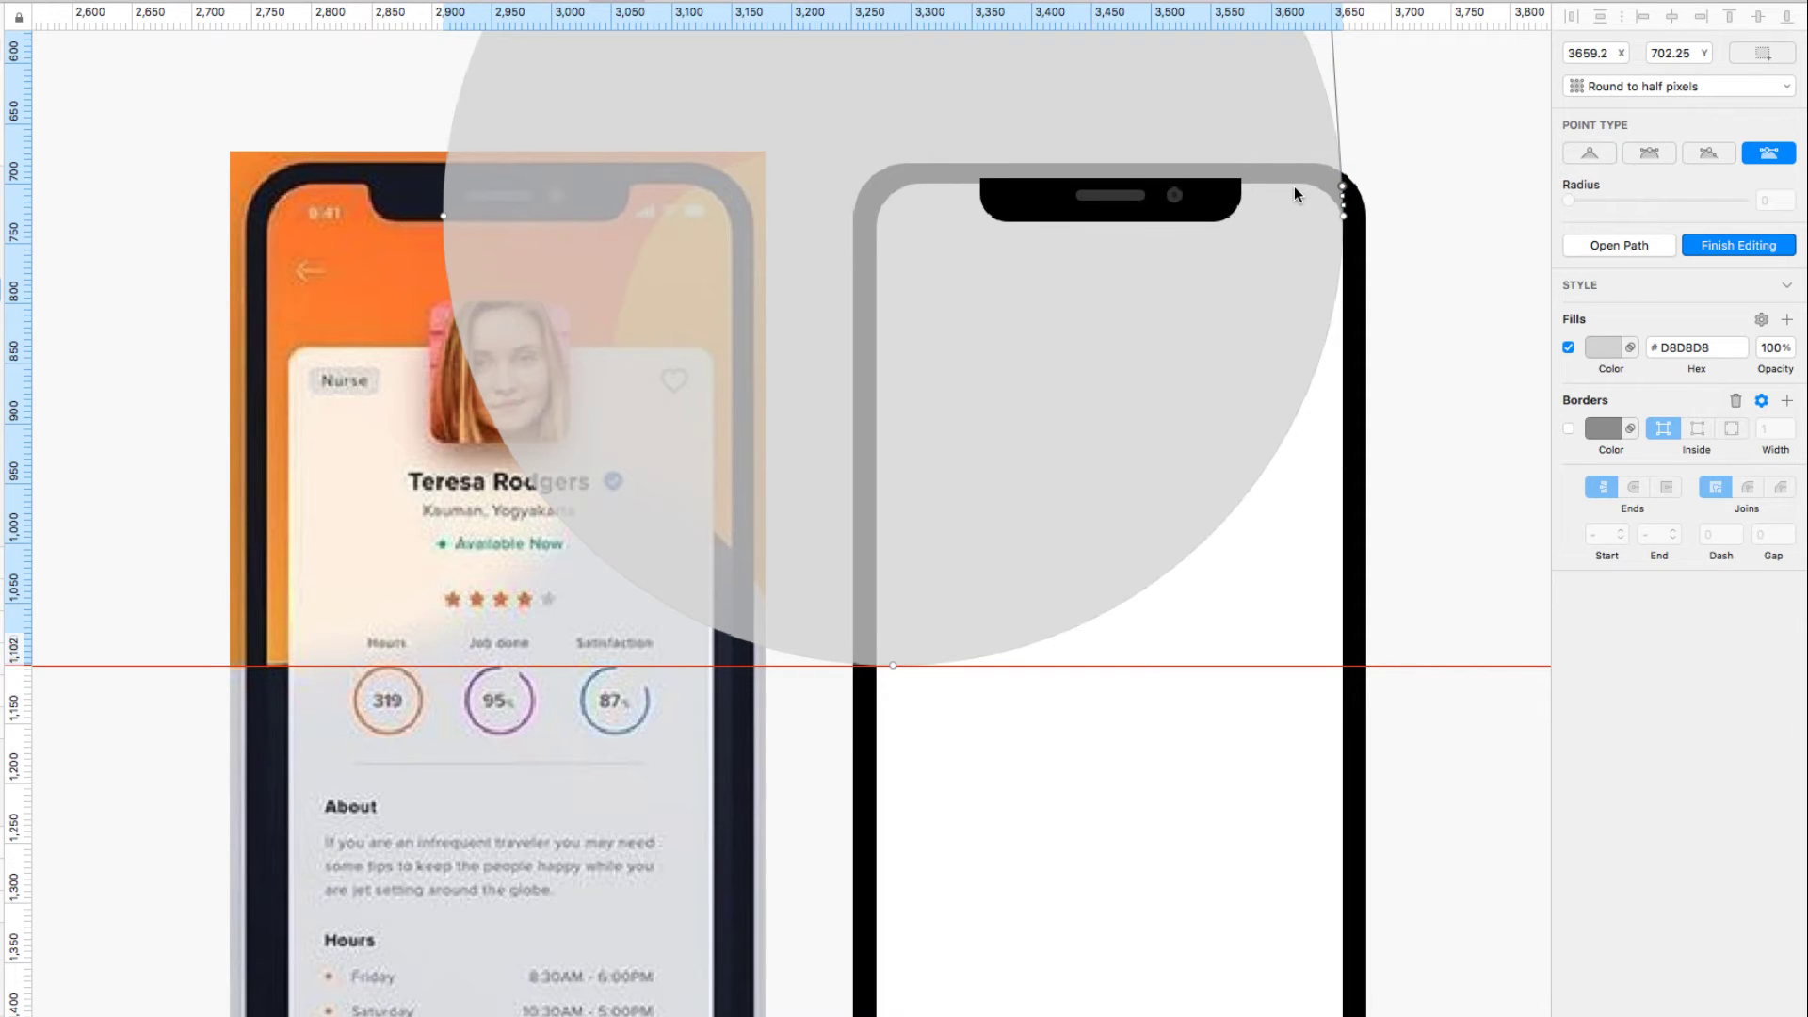
{"action": "left_click", "coordinate": [871, 666]}
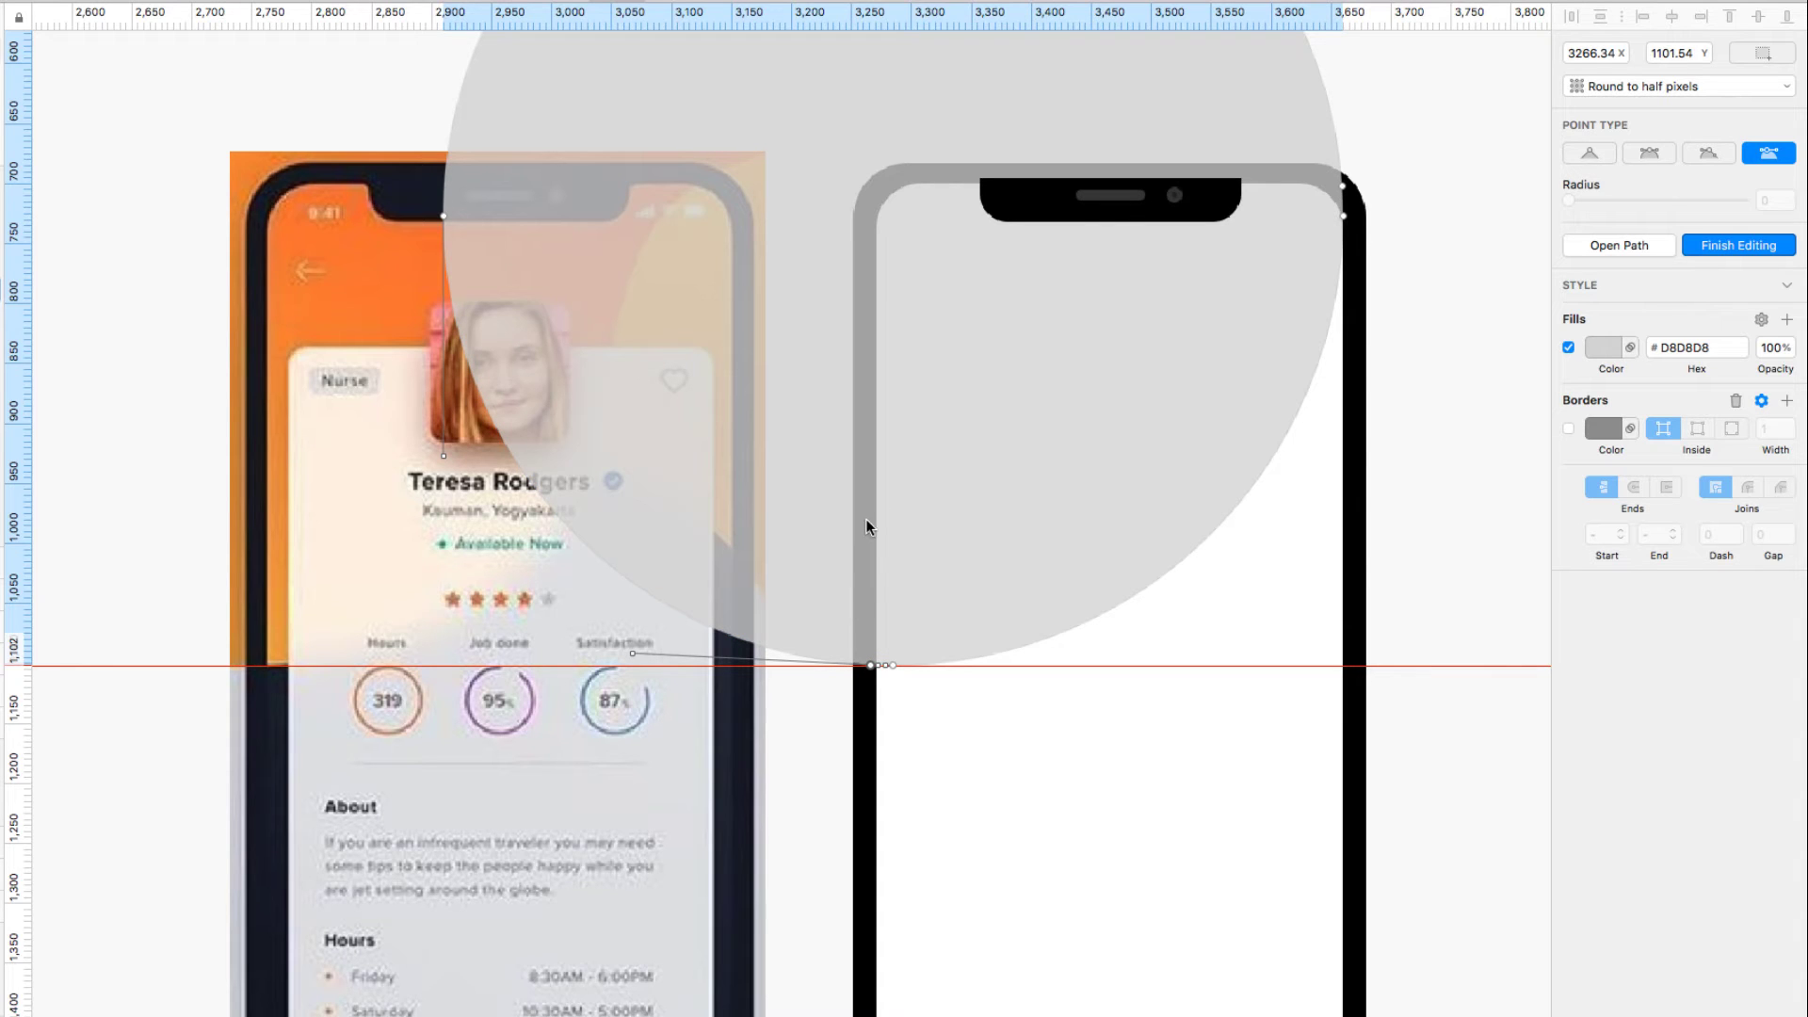
Step: Delete the circle's leftmost and topmost path points
{"action": "left_click", "coordinate": [443, 219]}
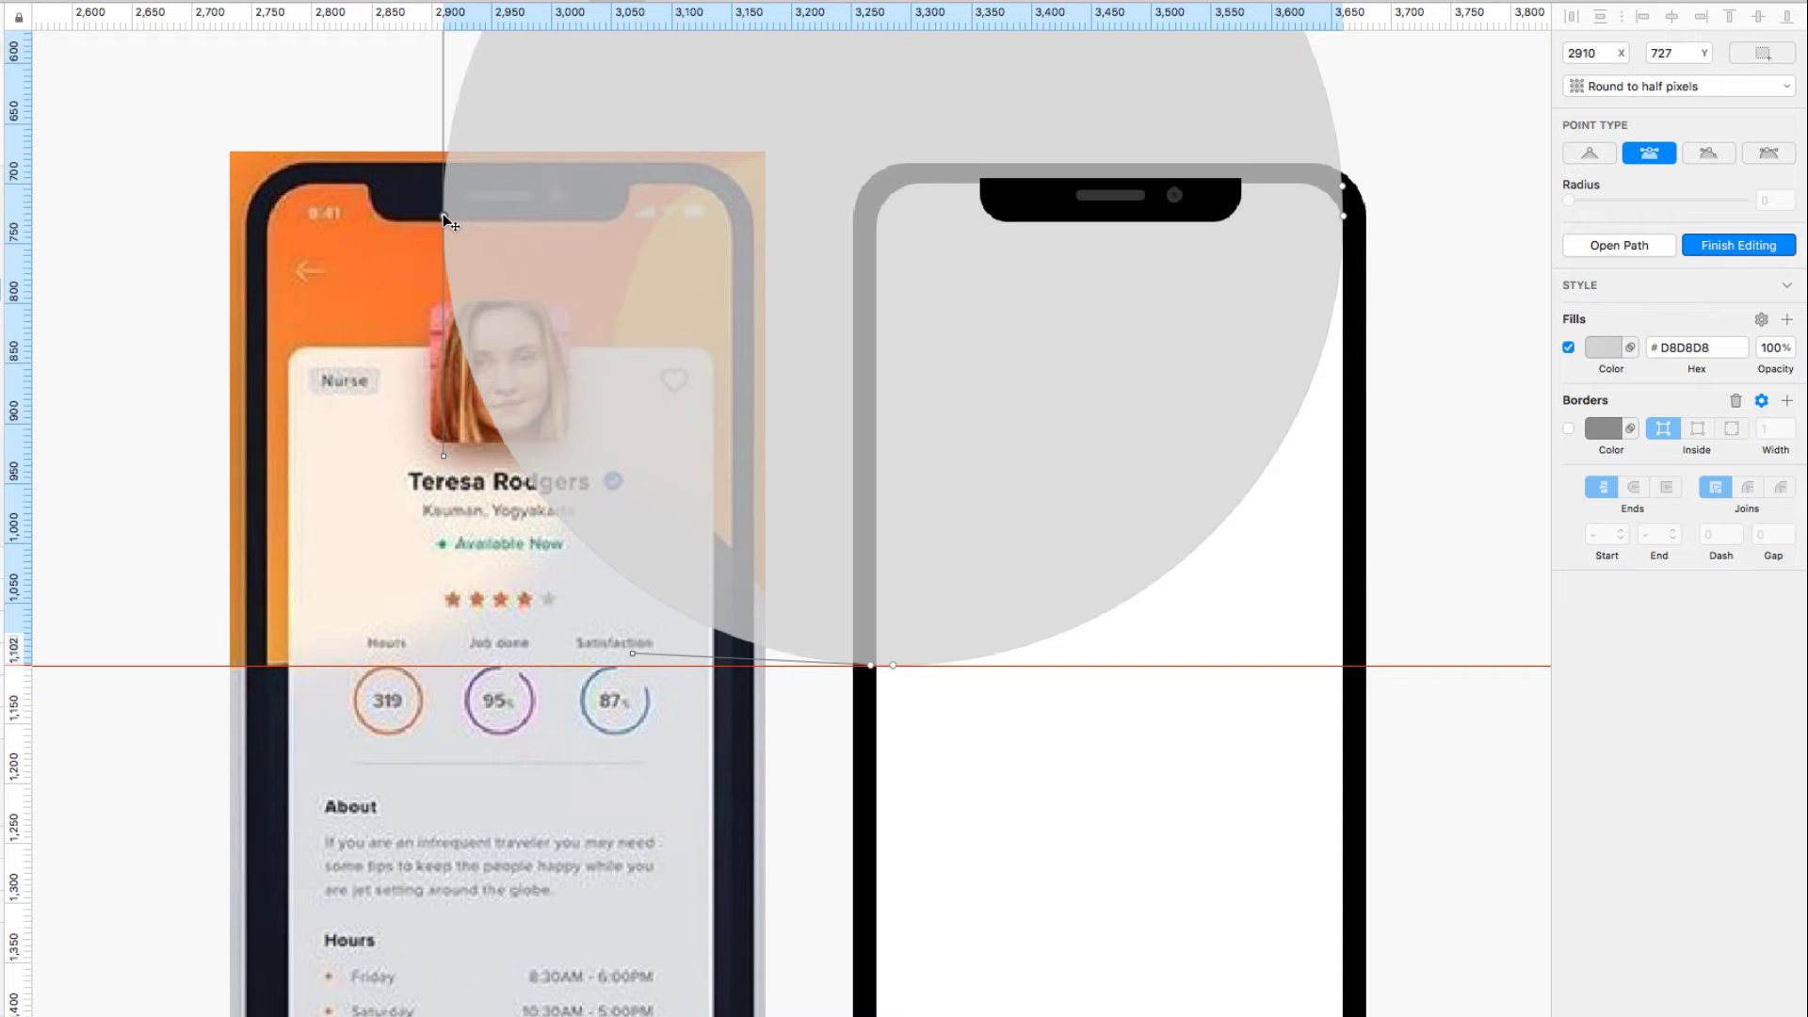
{"action": "key", "text": "BackSpace"}
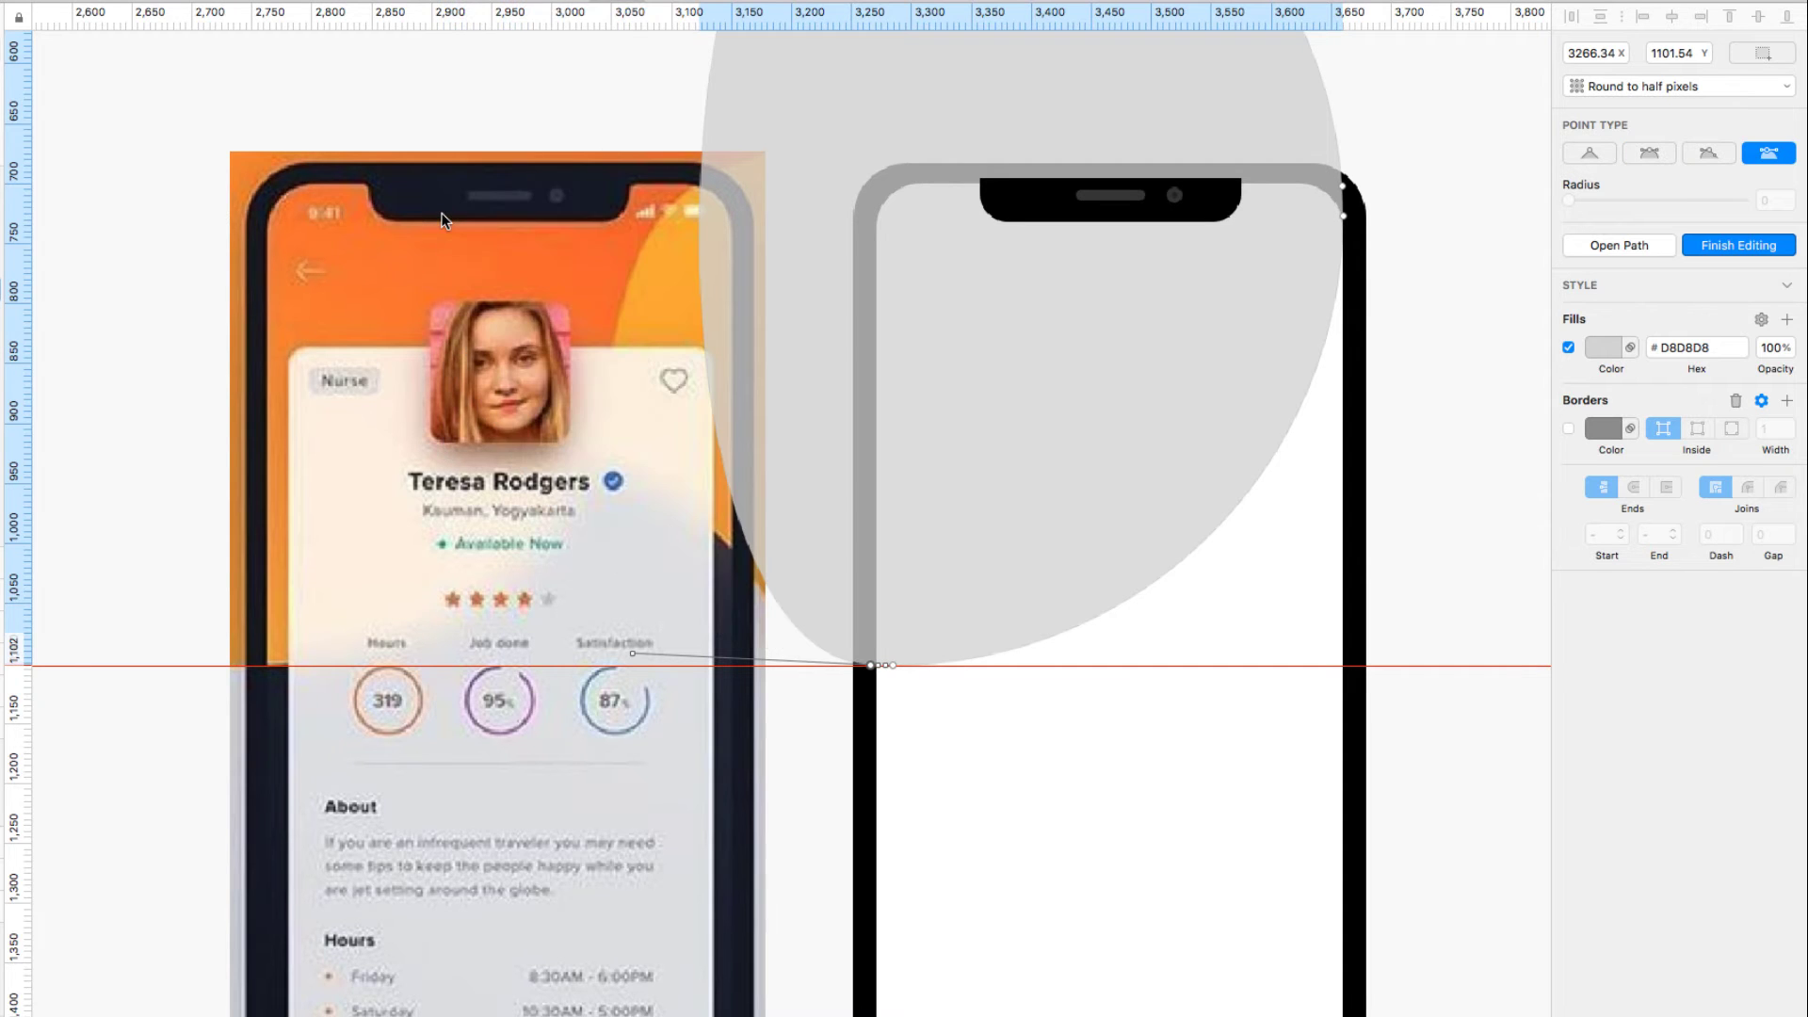
{"action": "scroll", "coordinate": [1262, 438], "scroll_direction": "up", "scroll_amount": 10}
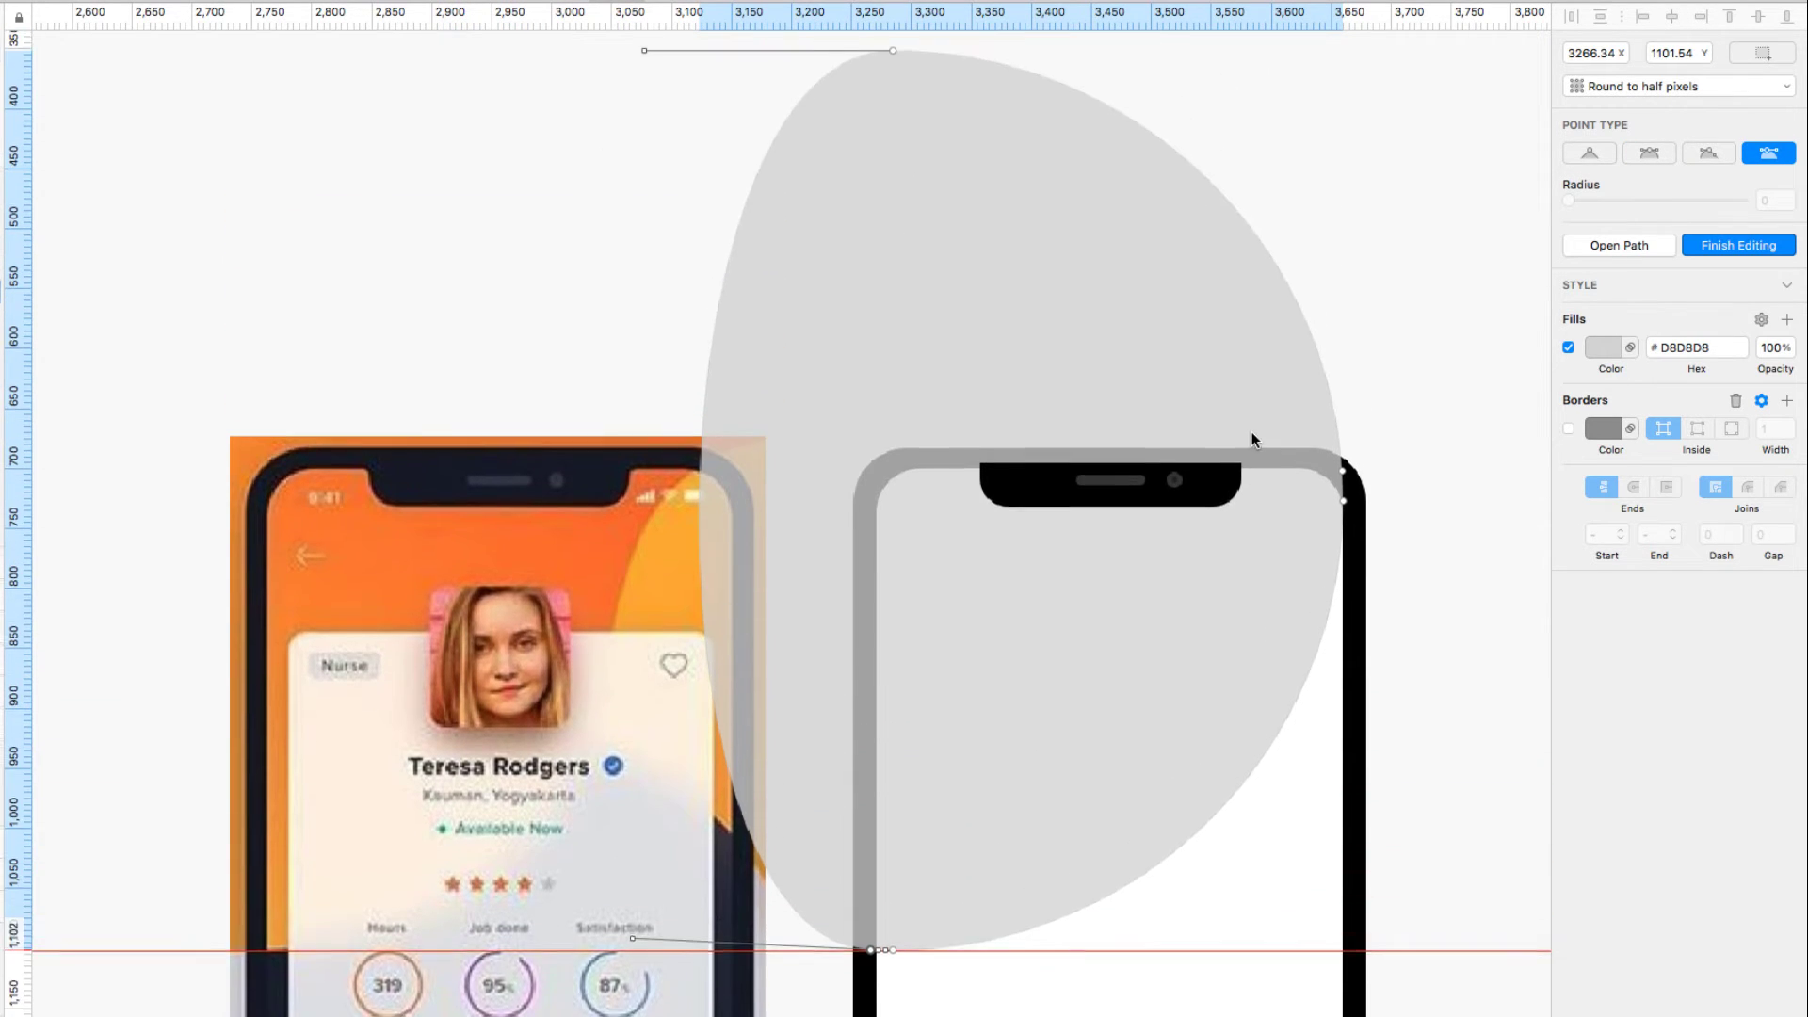
{"action": "left_click", "coordinate": [893, 118]}
{"action": "key", "text": "BackSpace"}
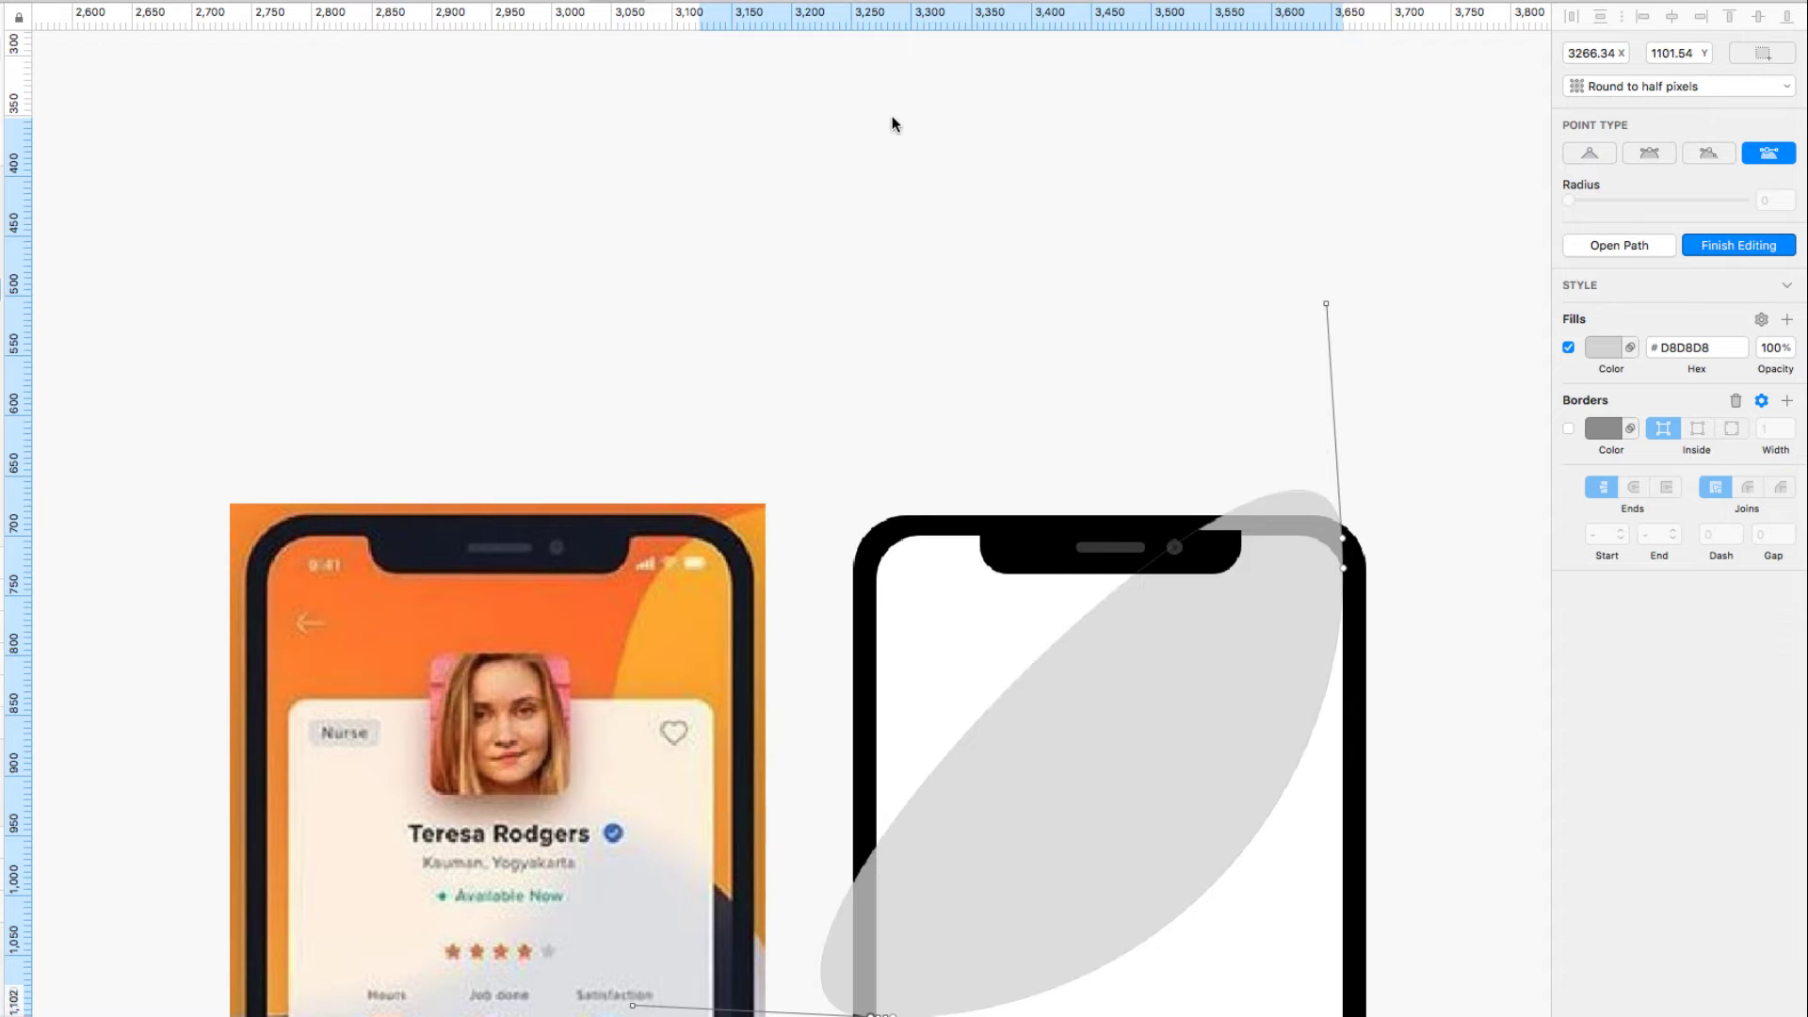
Step: Convert the two added path points at the lower left and upper right to straight corners
{"action": "scroll", "coordinate": [1122, 737], "scroll_direction": "down", "scroll_amount": 3}
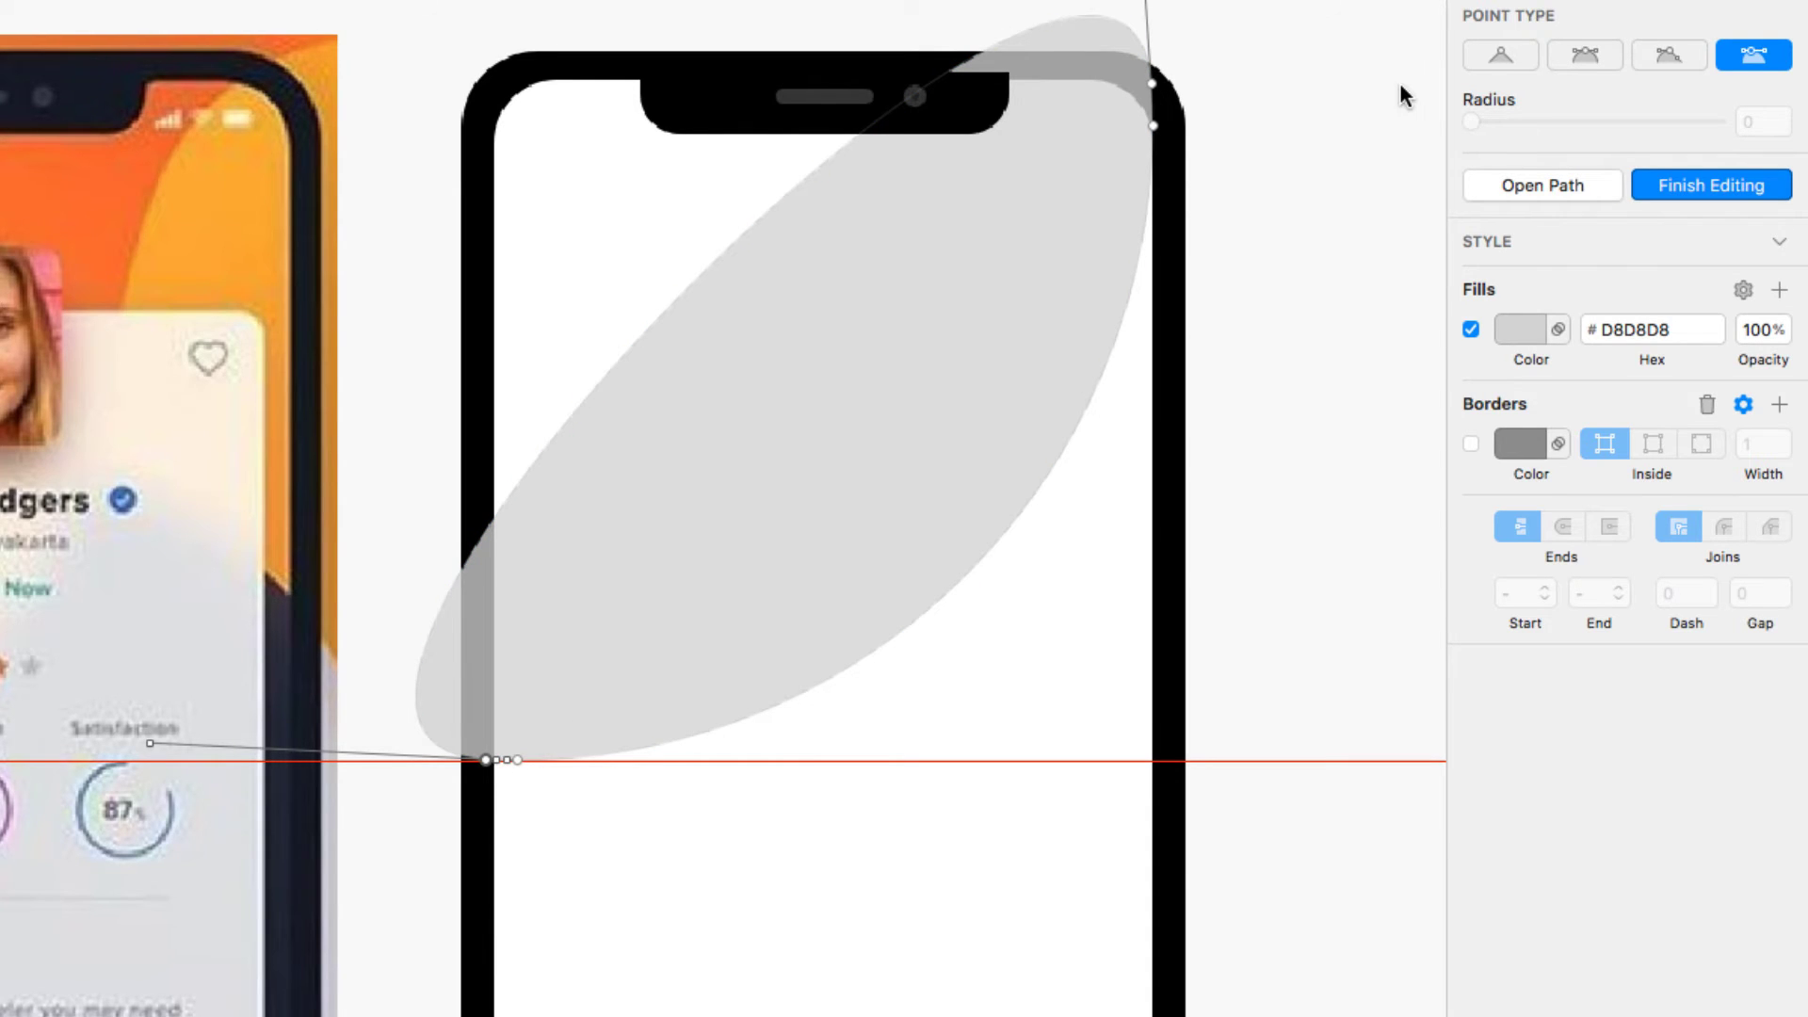
{"action": "left_click", "coordinate": [1498, 52]}
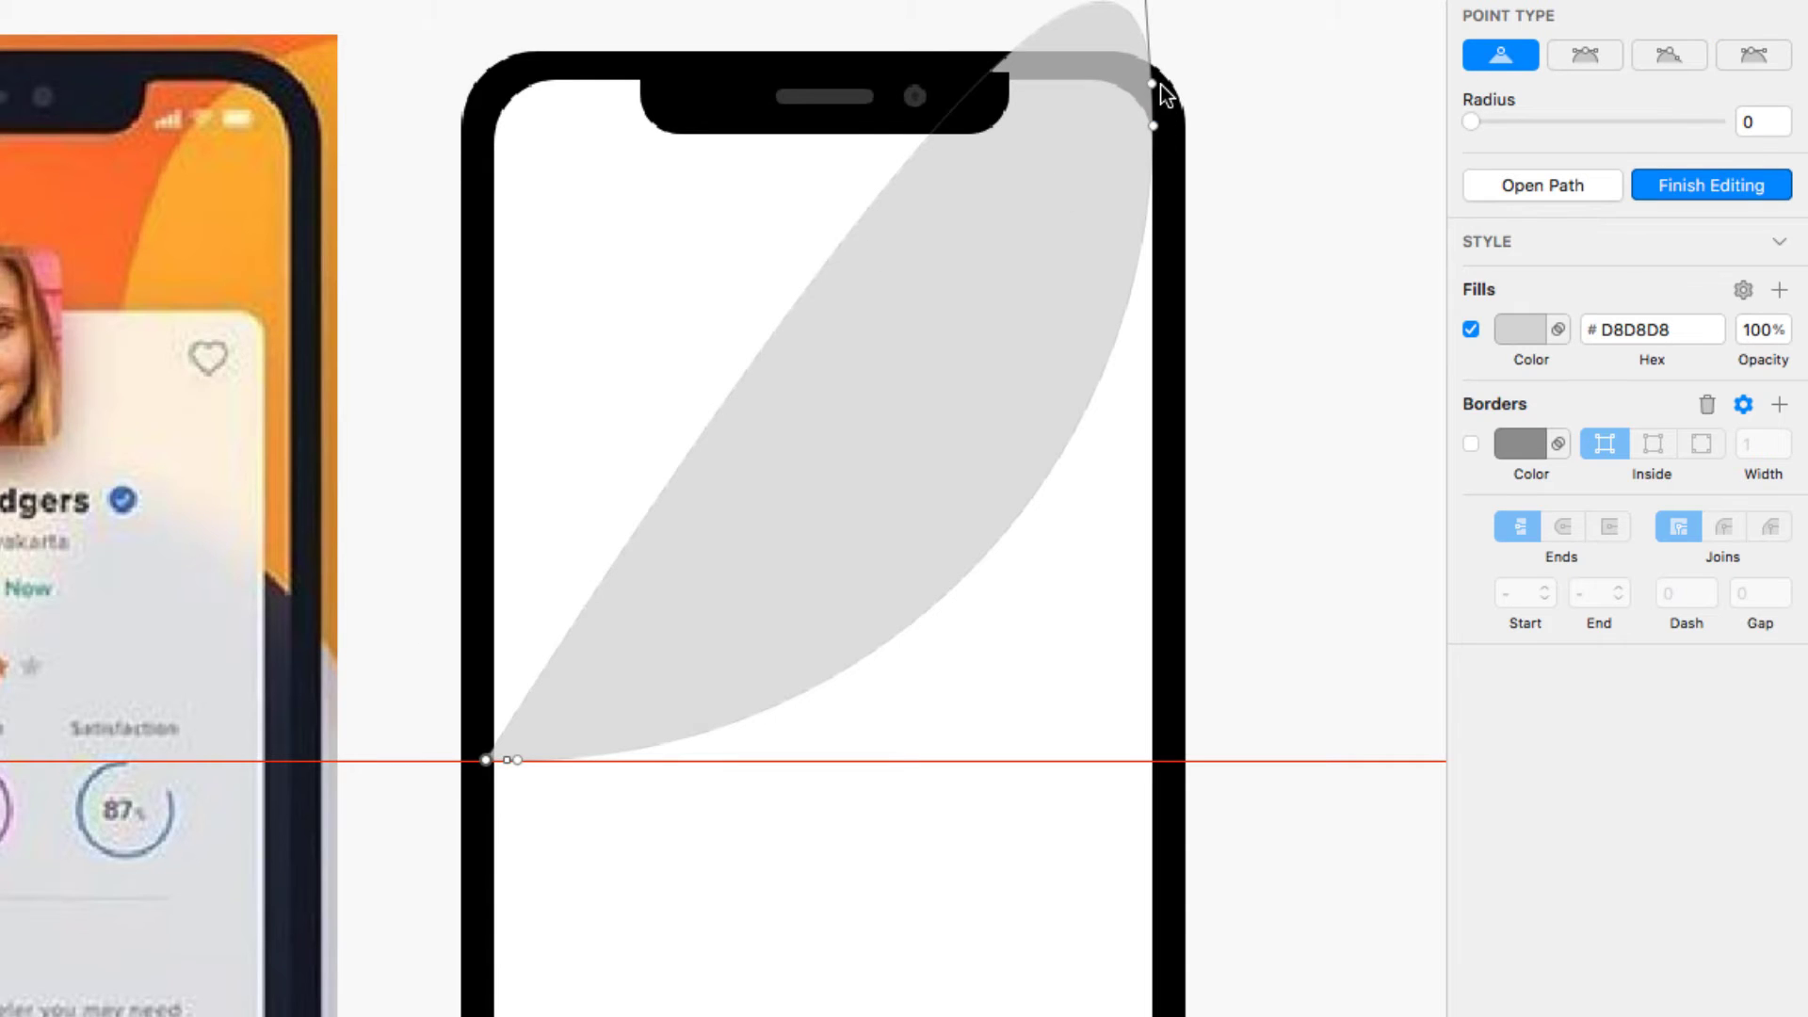
{"action": "left_click", "coordinate": [1154, 85]}
{"action": "left_click", "coordinate": [1488, 54]}
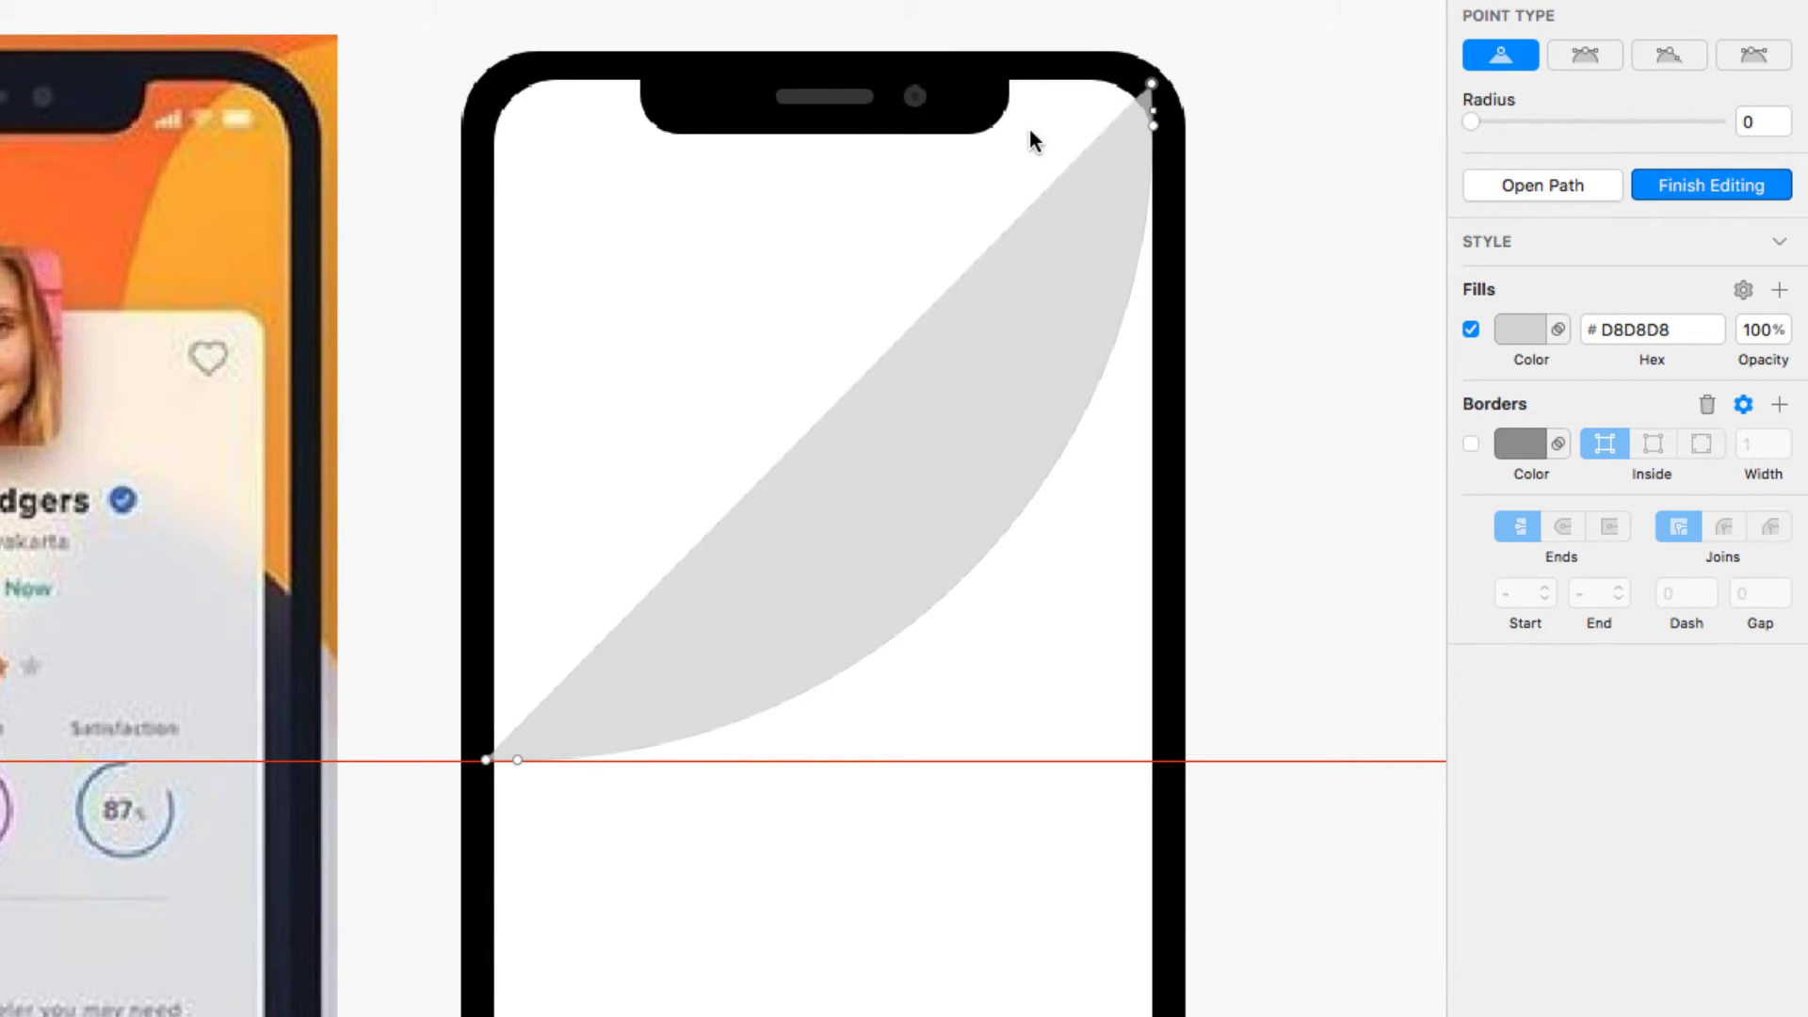
Step: Add a point midway along the shape's diagonal edge, move it to the screen's upper-left corner and make it a straight corner
{"action": "left_click", "coordinate": [835, 405]}
{"action": "double_click", "coordinate": [834, 405]}
{"action": "left_click_drag", "start_coordinate": [834, 405], "coordinate": [489, 80]}
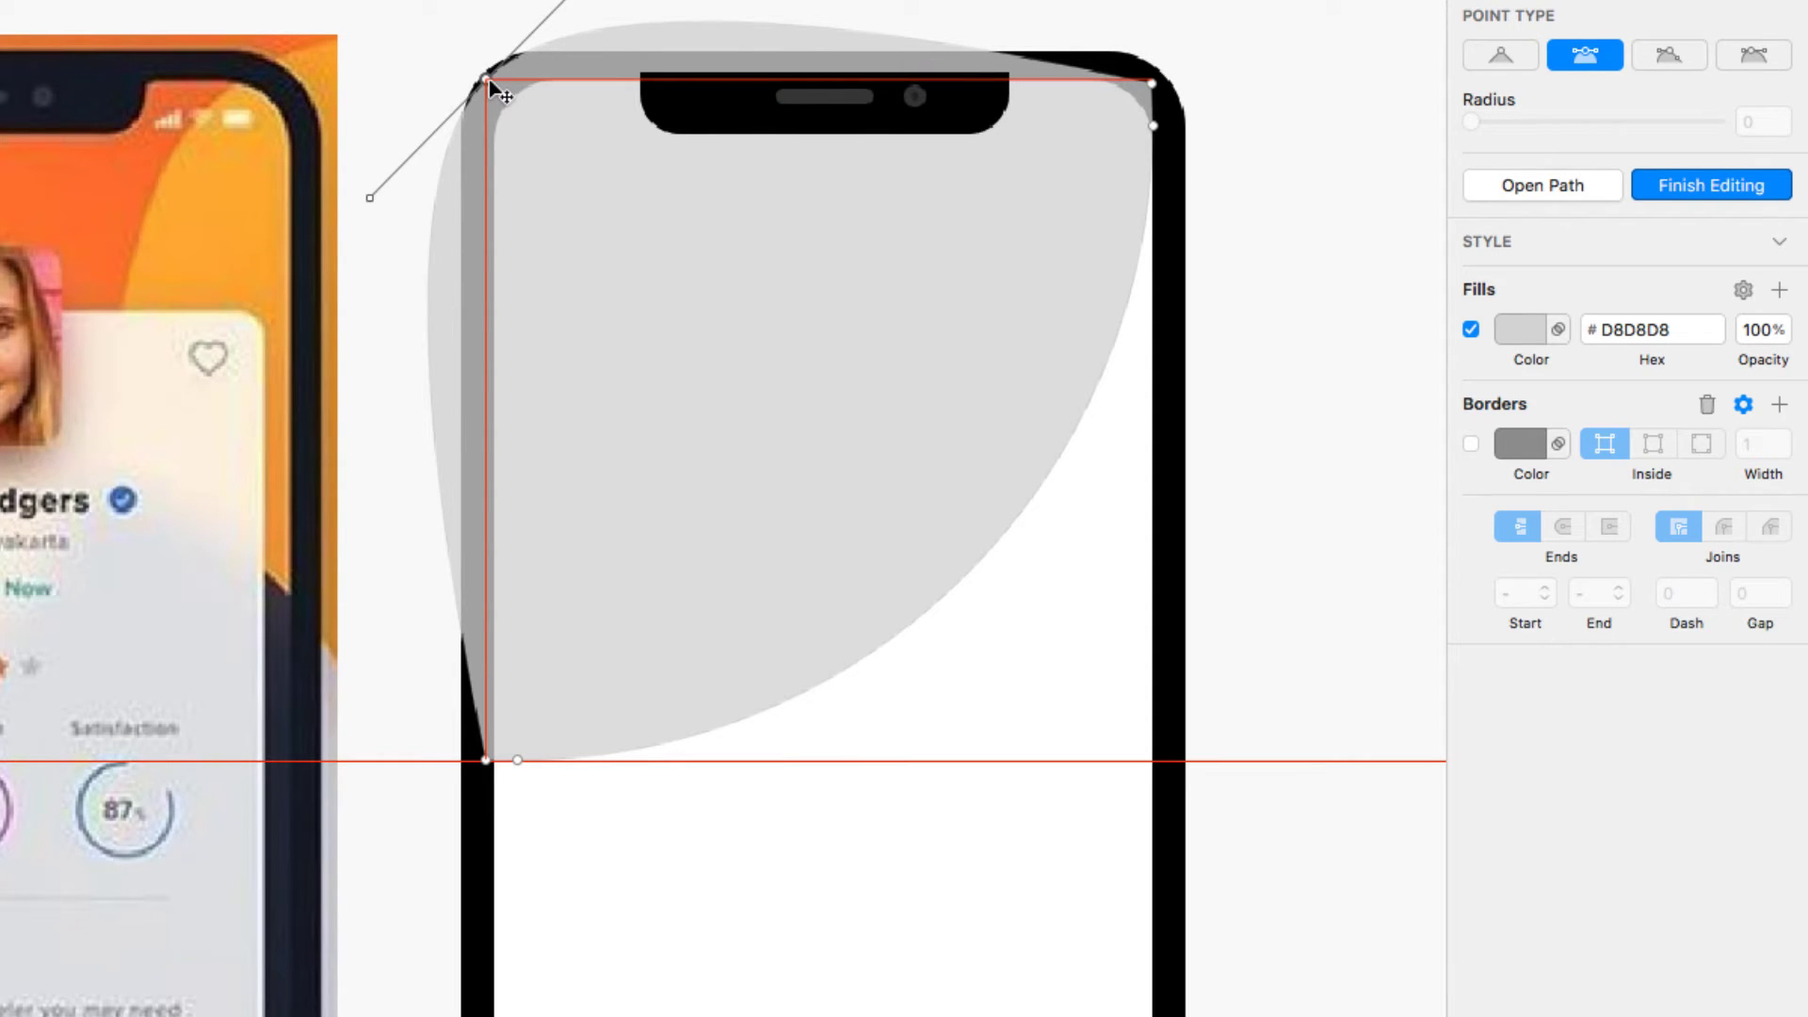
{"action": "left_click", "coordinate": [1501, 54]}
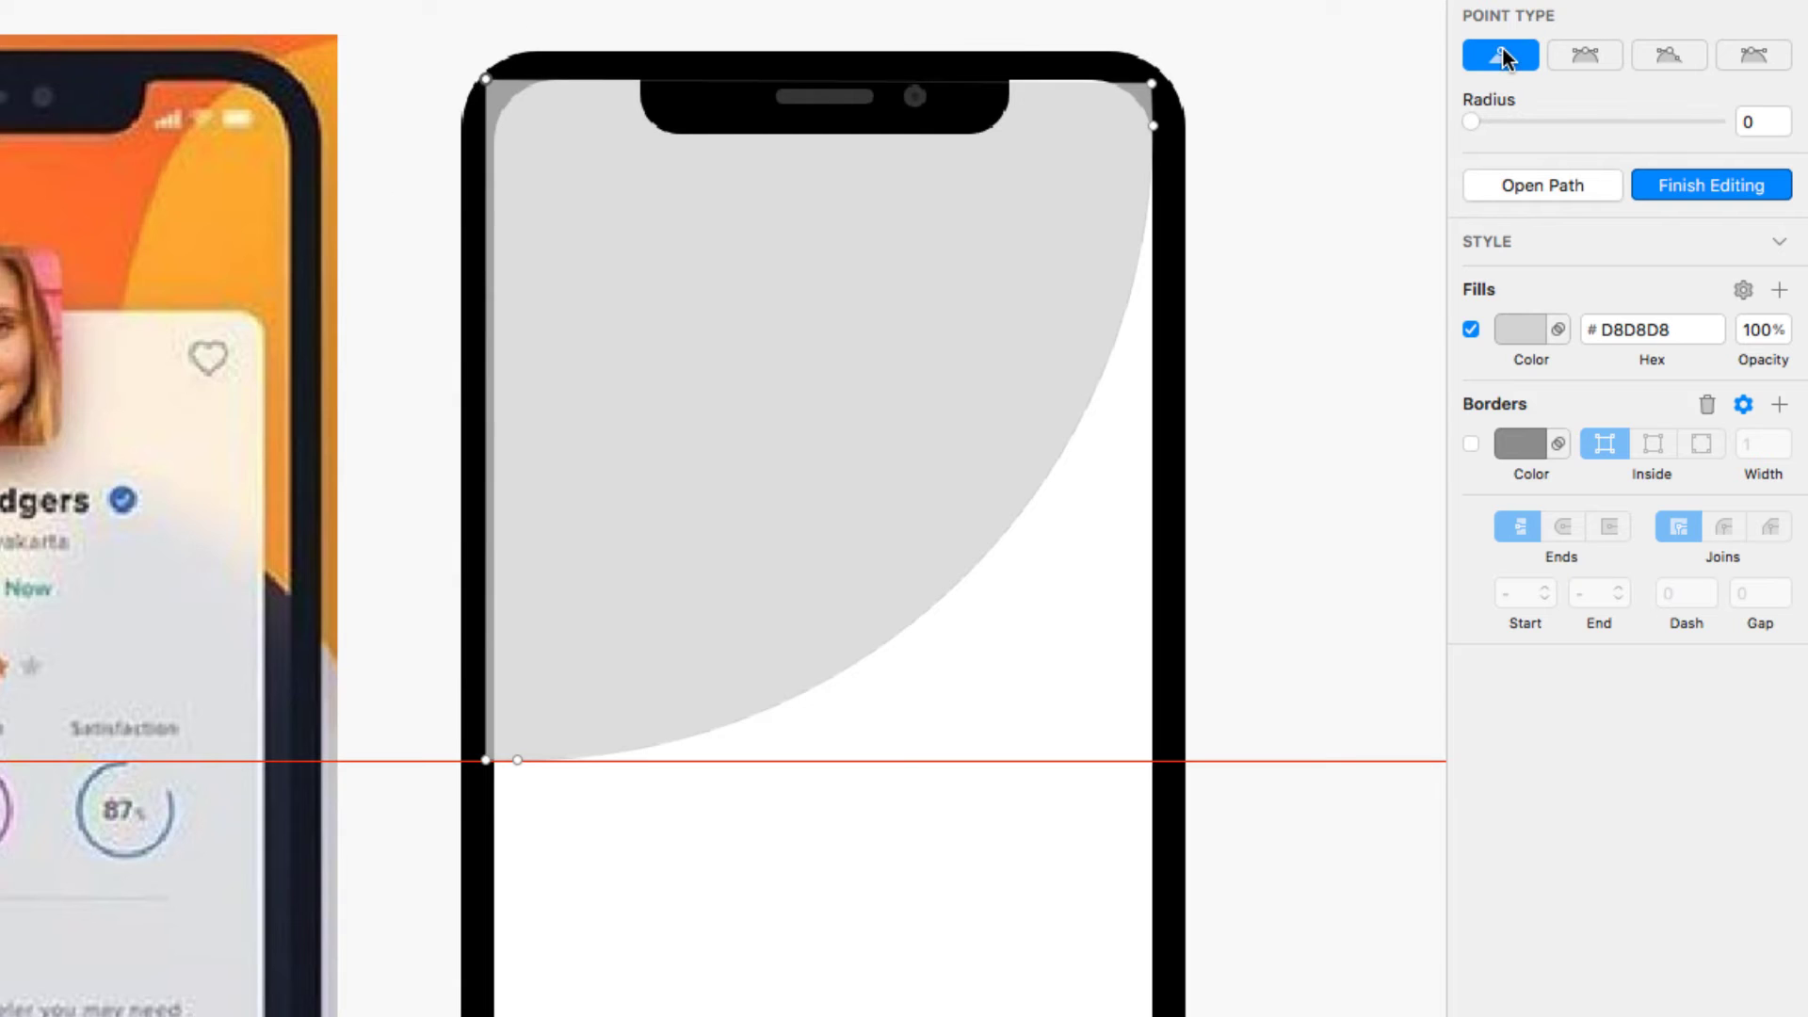
Step: Nudge the upper-right point slightly outward over the bezel, finish the path editing and set the shape's opacity to 100%
{"action": "left_click_drag", "start_coordinate": [1151, 85], "coordinate": [1144, 81]}
{"action": "left_click", "coordinate": [485, 760]}
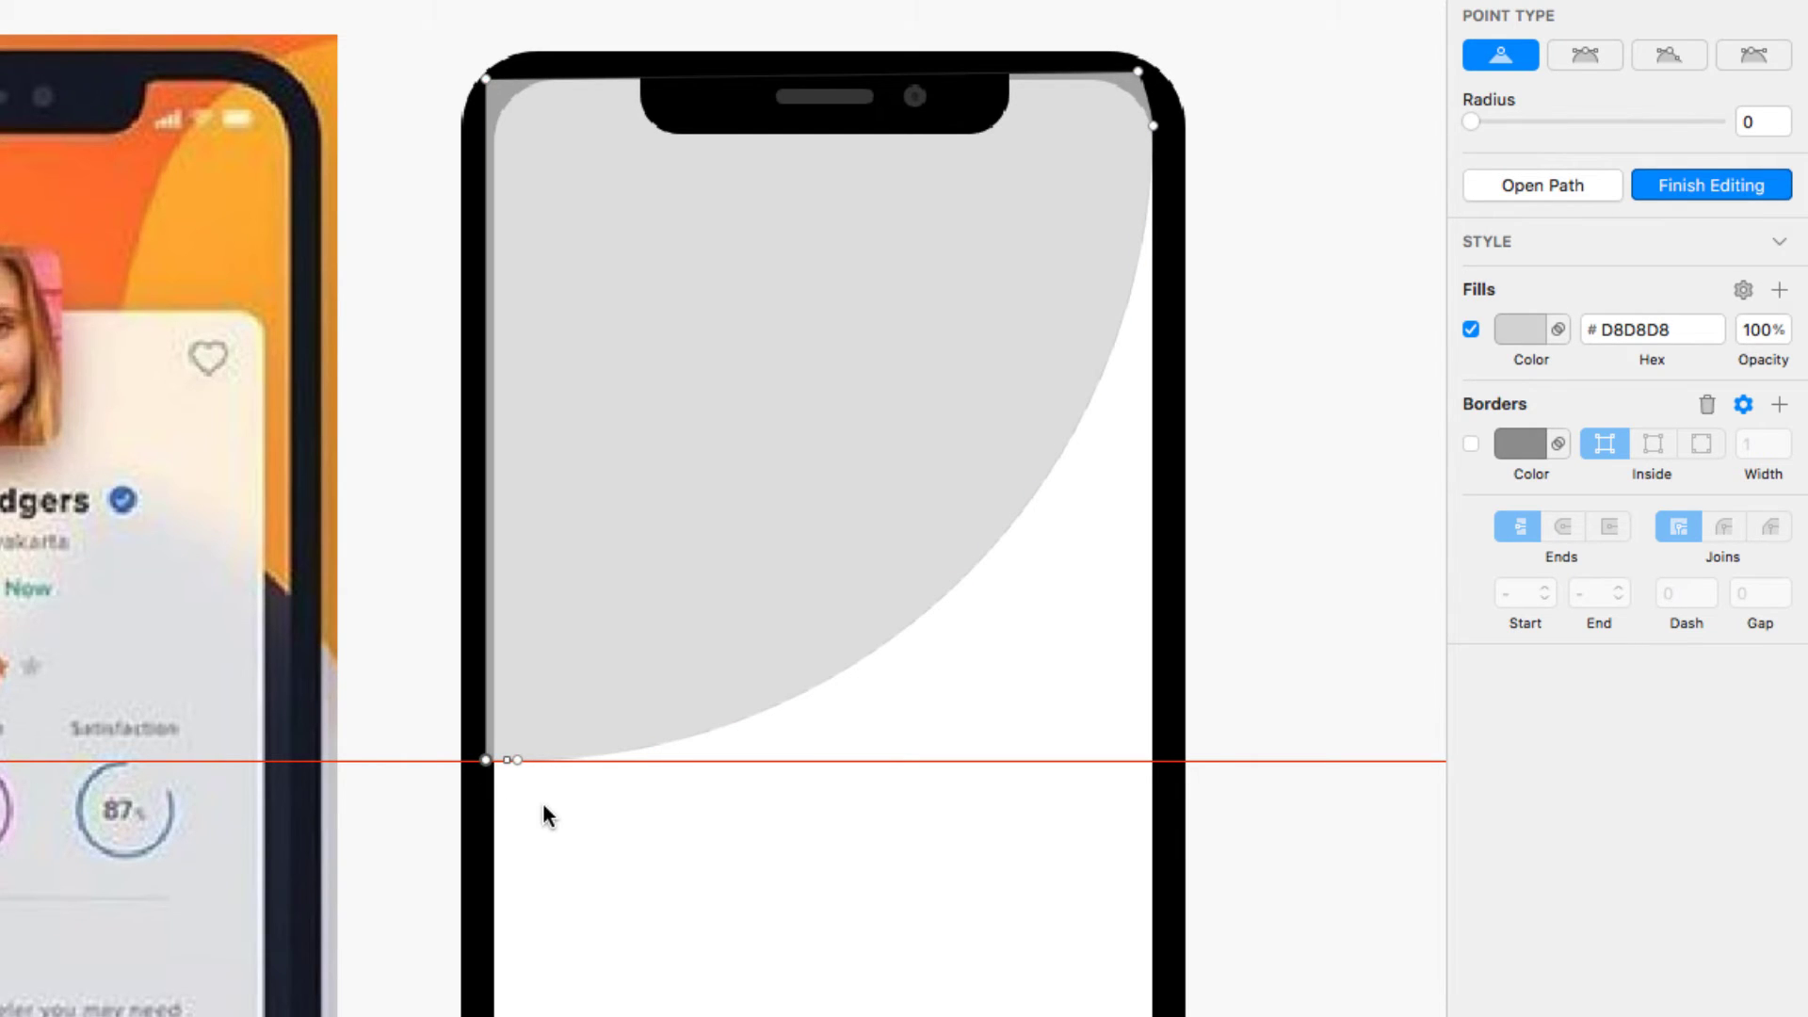
{"action": "key", "text": "Escape"}
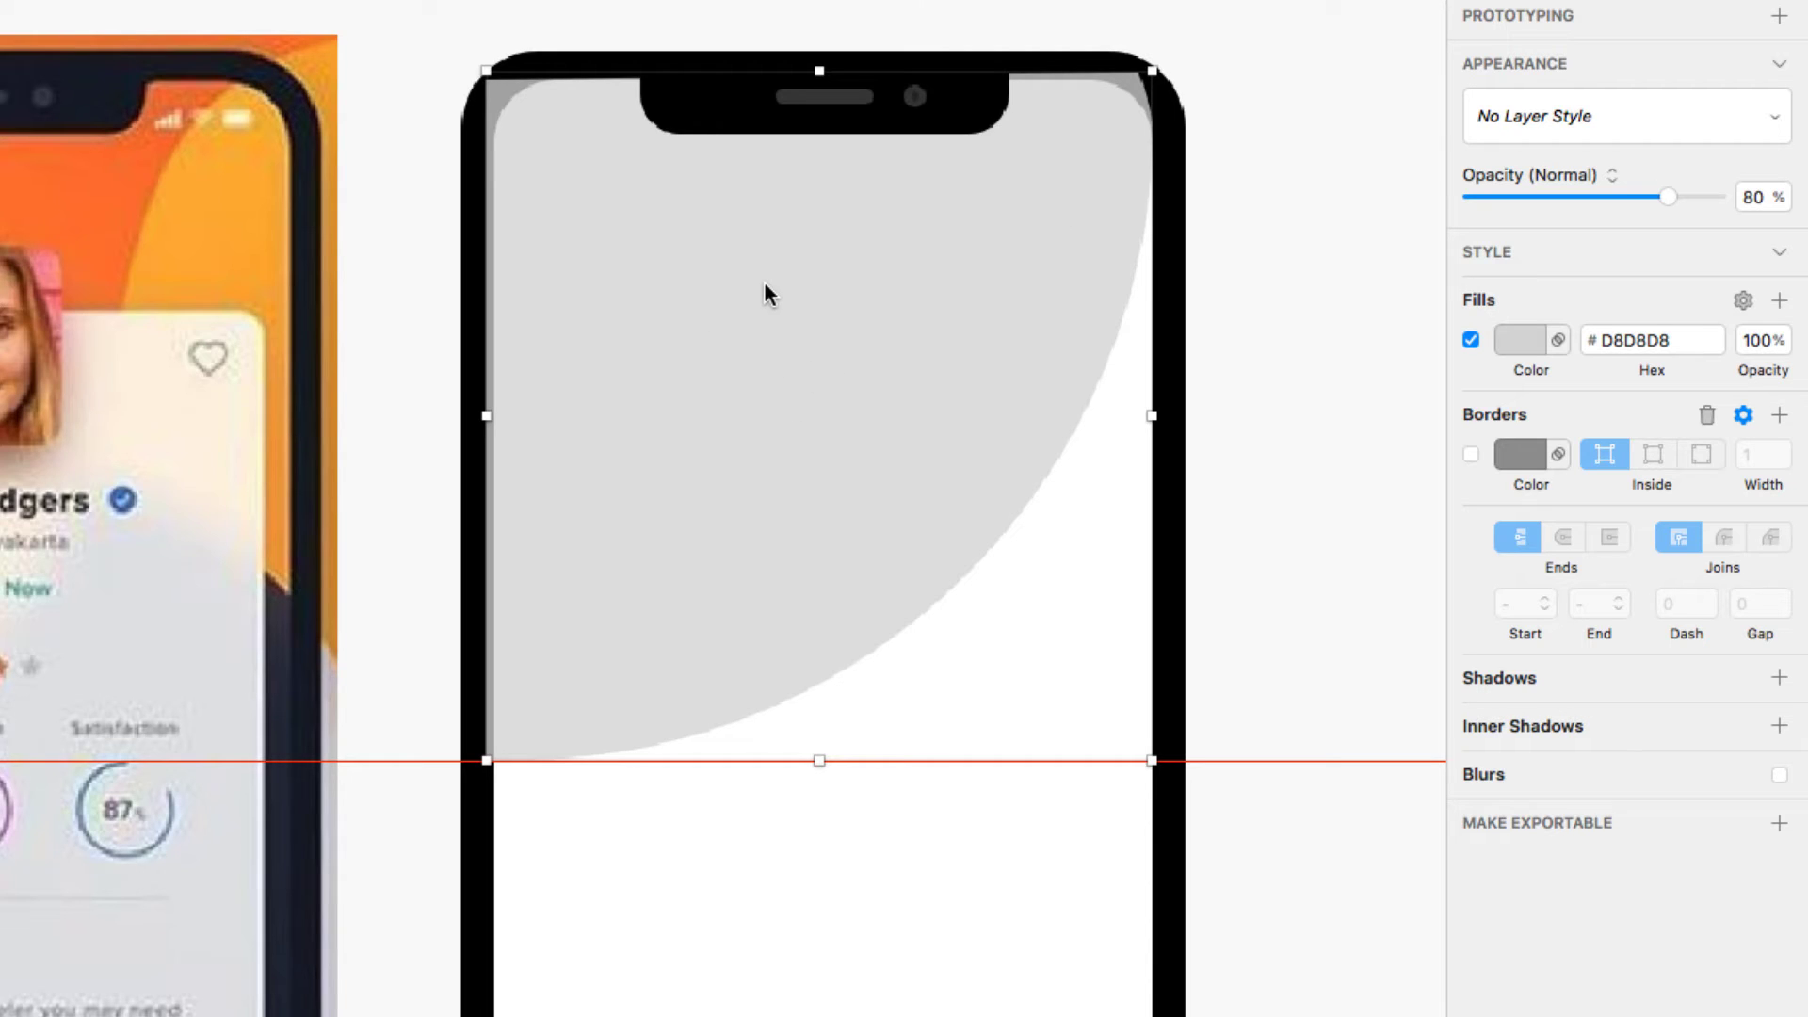
{"action": "left_click_drag", "start_coordinate": [1669, 193], "coordinate": [1737, 196]}
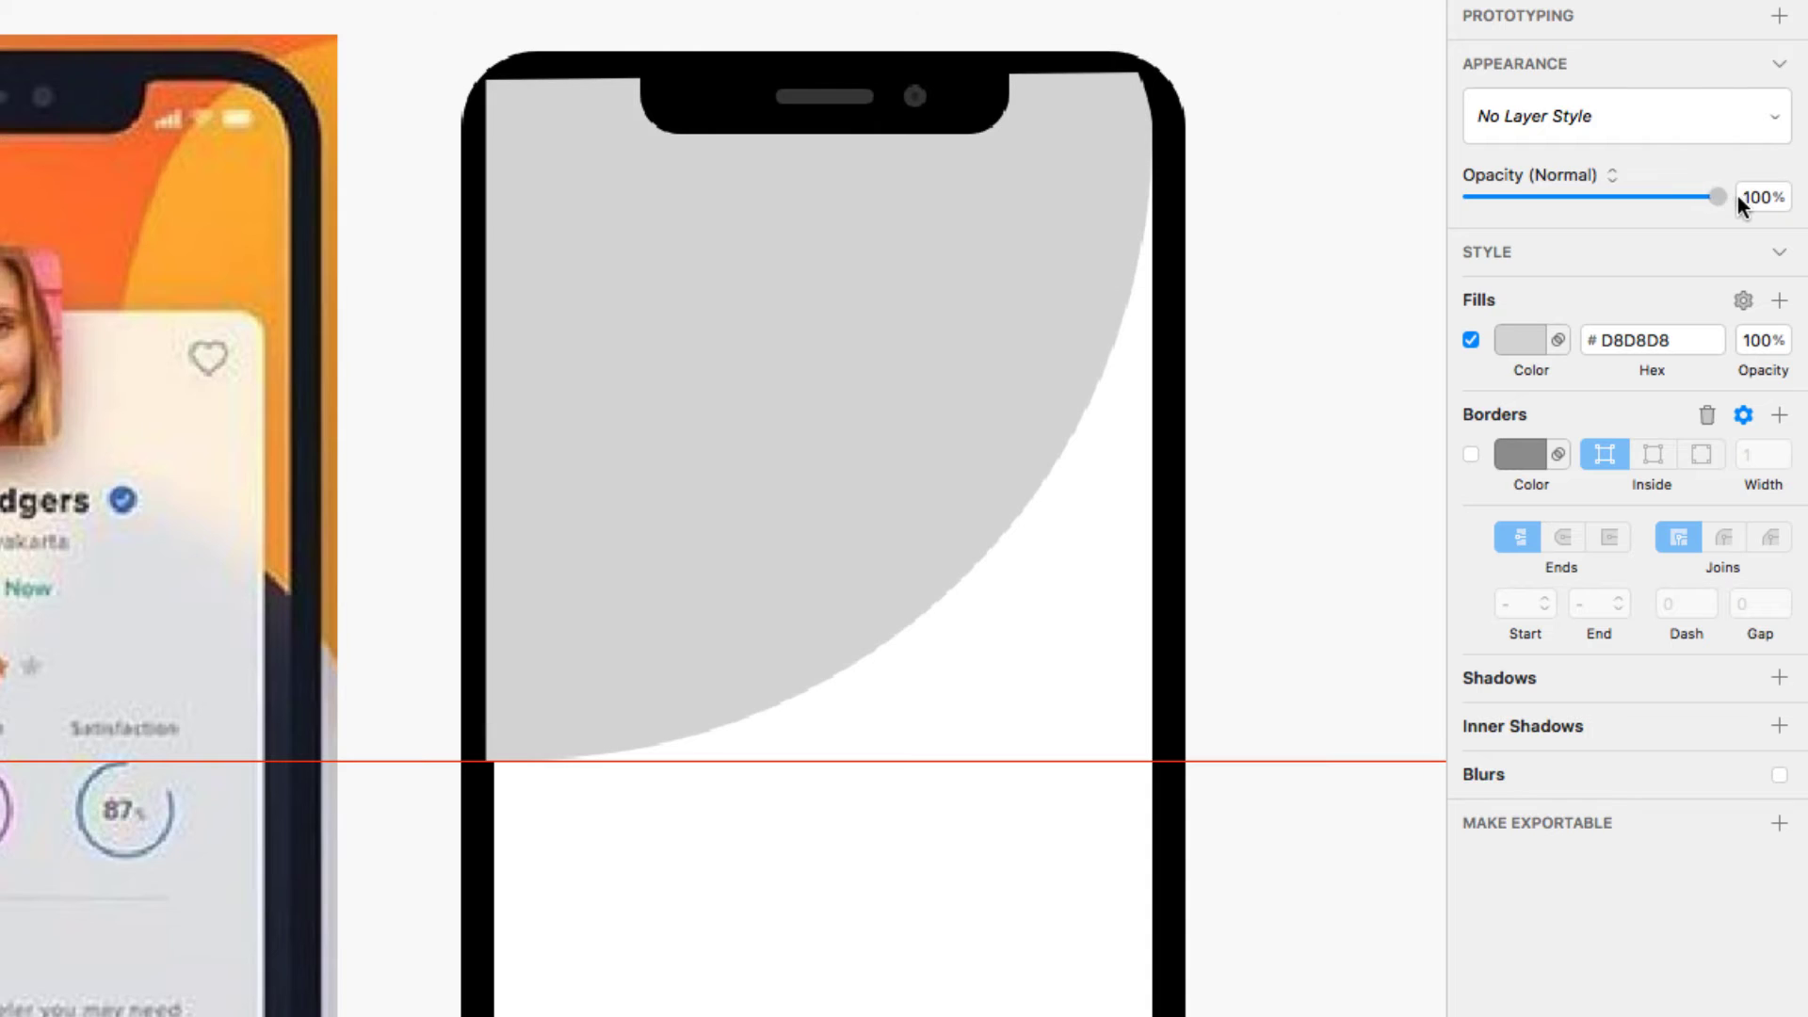
Step: Duplicate the white screen background and intersect the Inside BG Copy with the curved Oval shape
{"action": "left_click", "coordinate": [983, 768]}
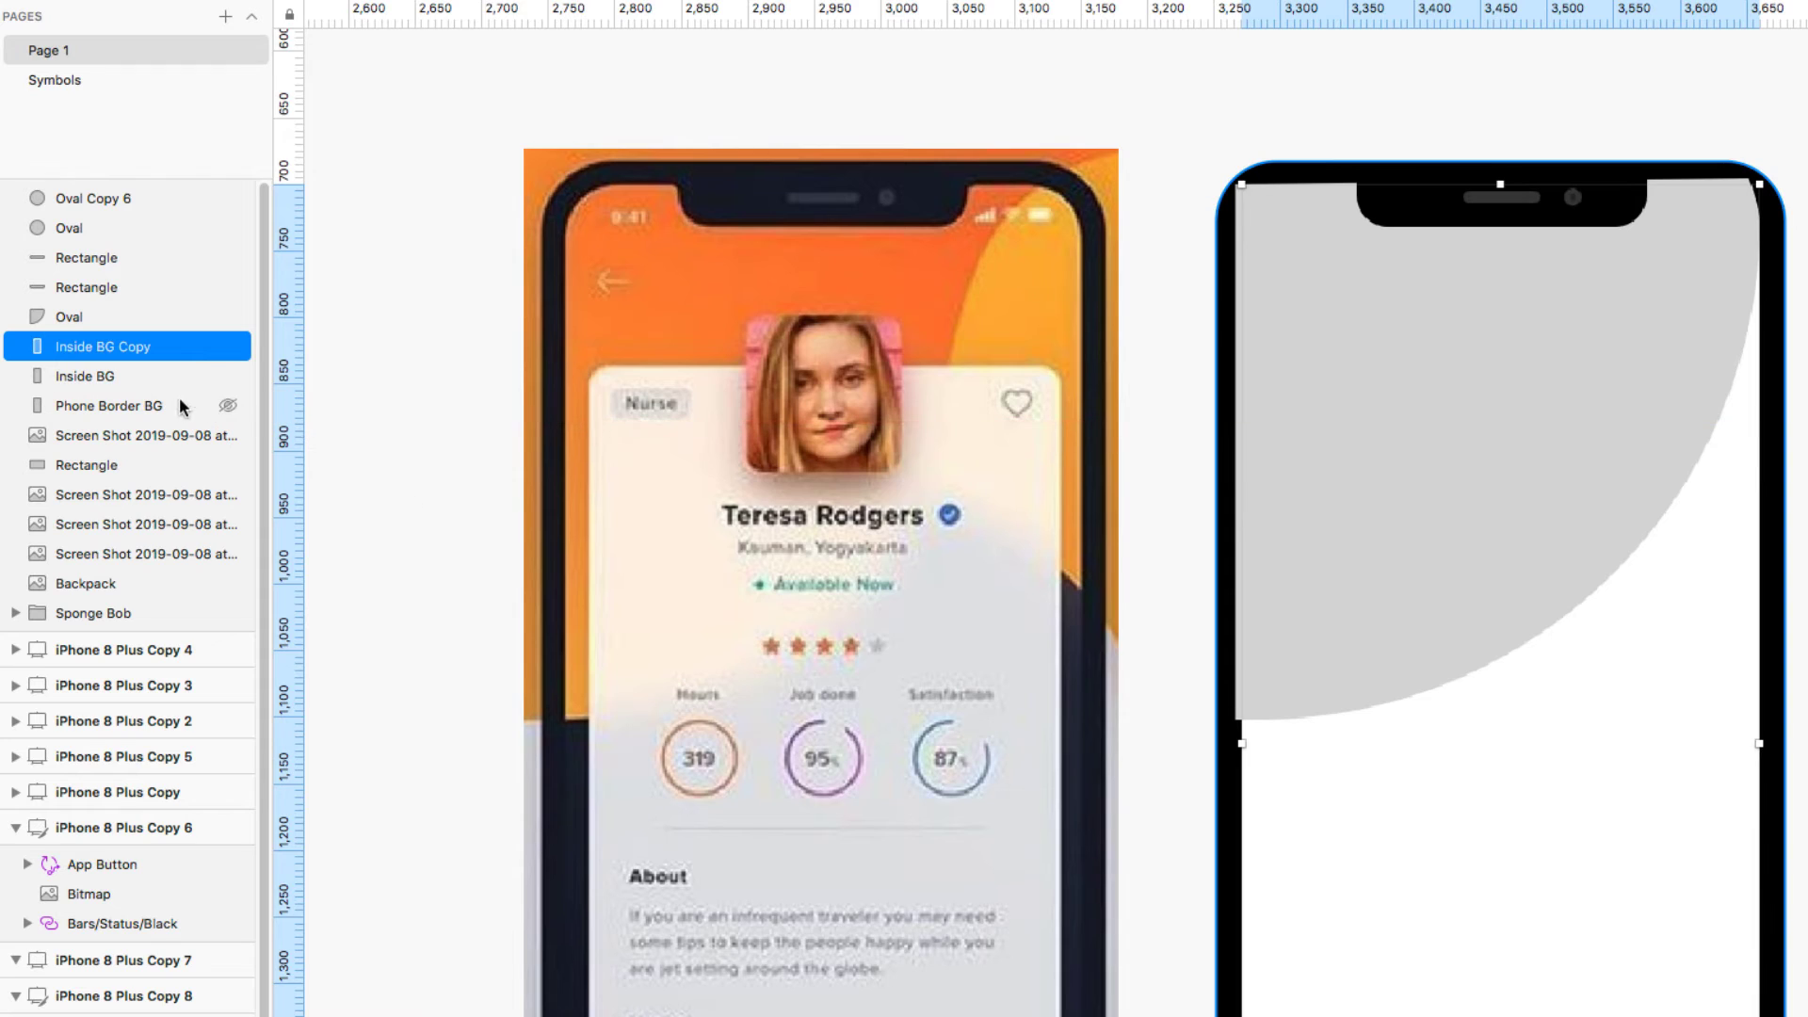
{"action": "left_click", "coordinate": [124, 378]}
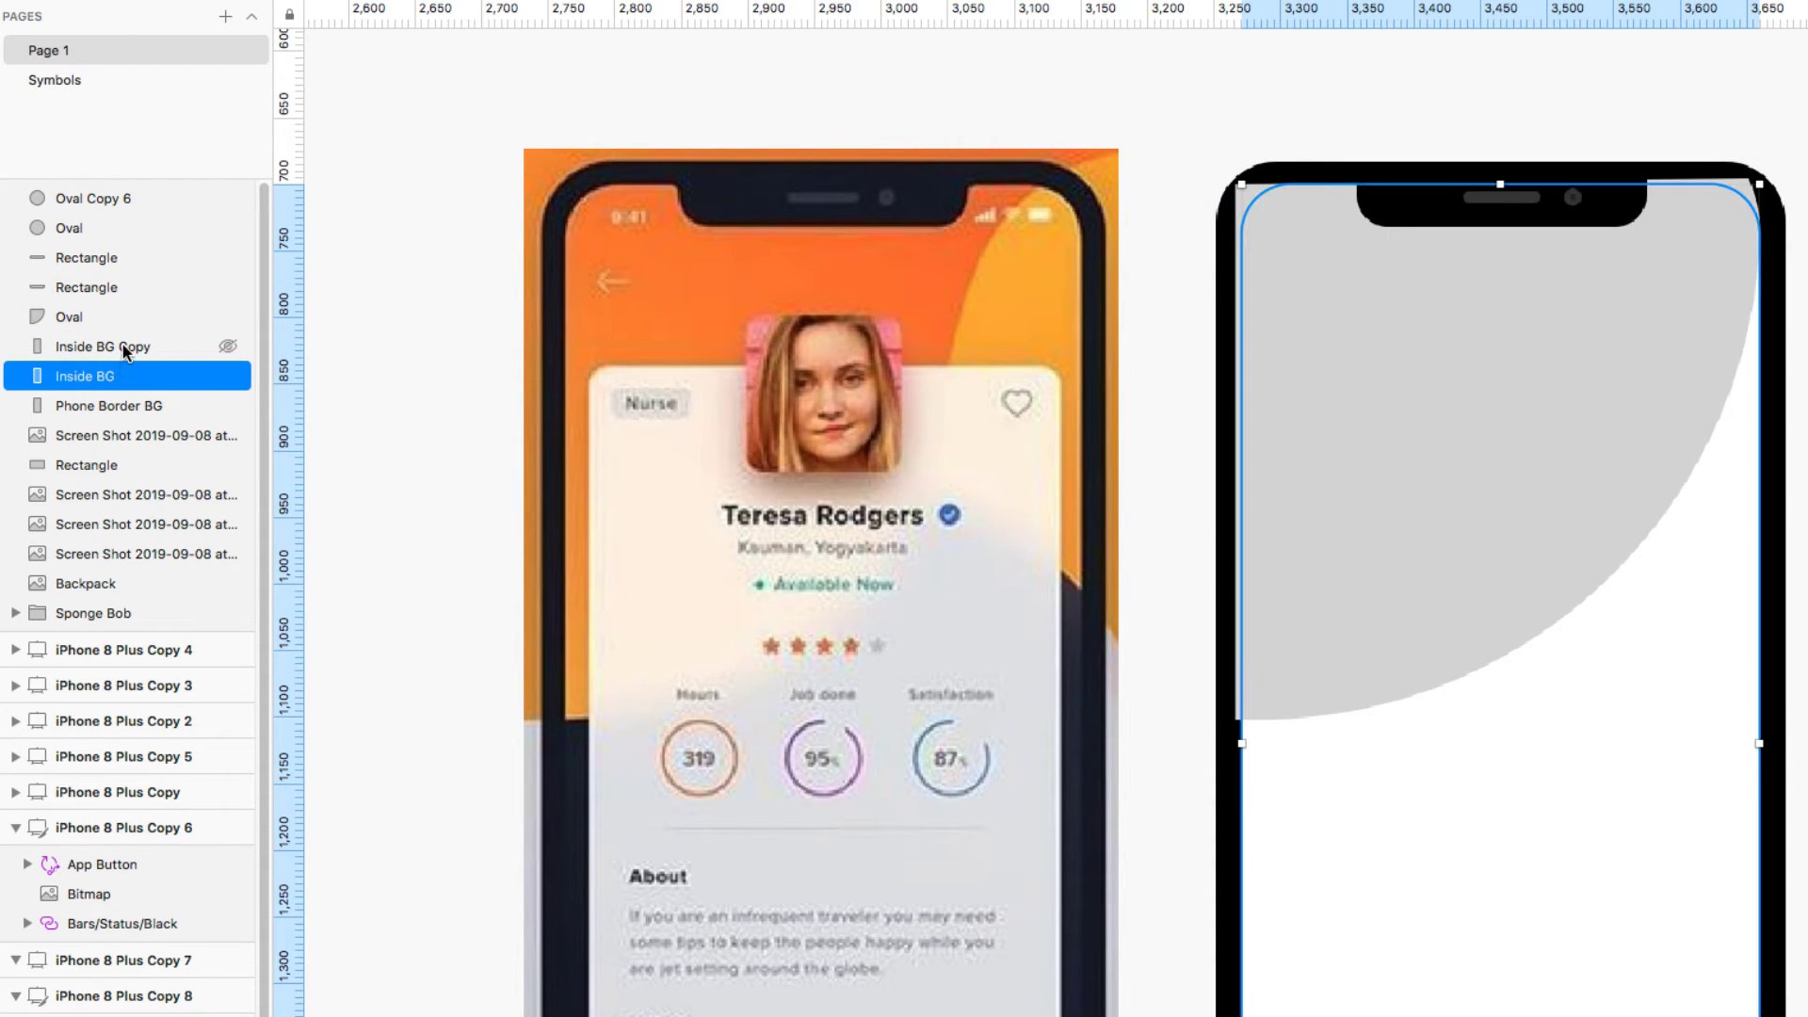
{"action": "left_click", "coordinate": [125, 348]}
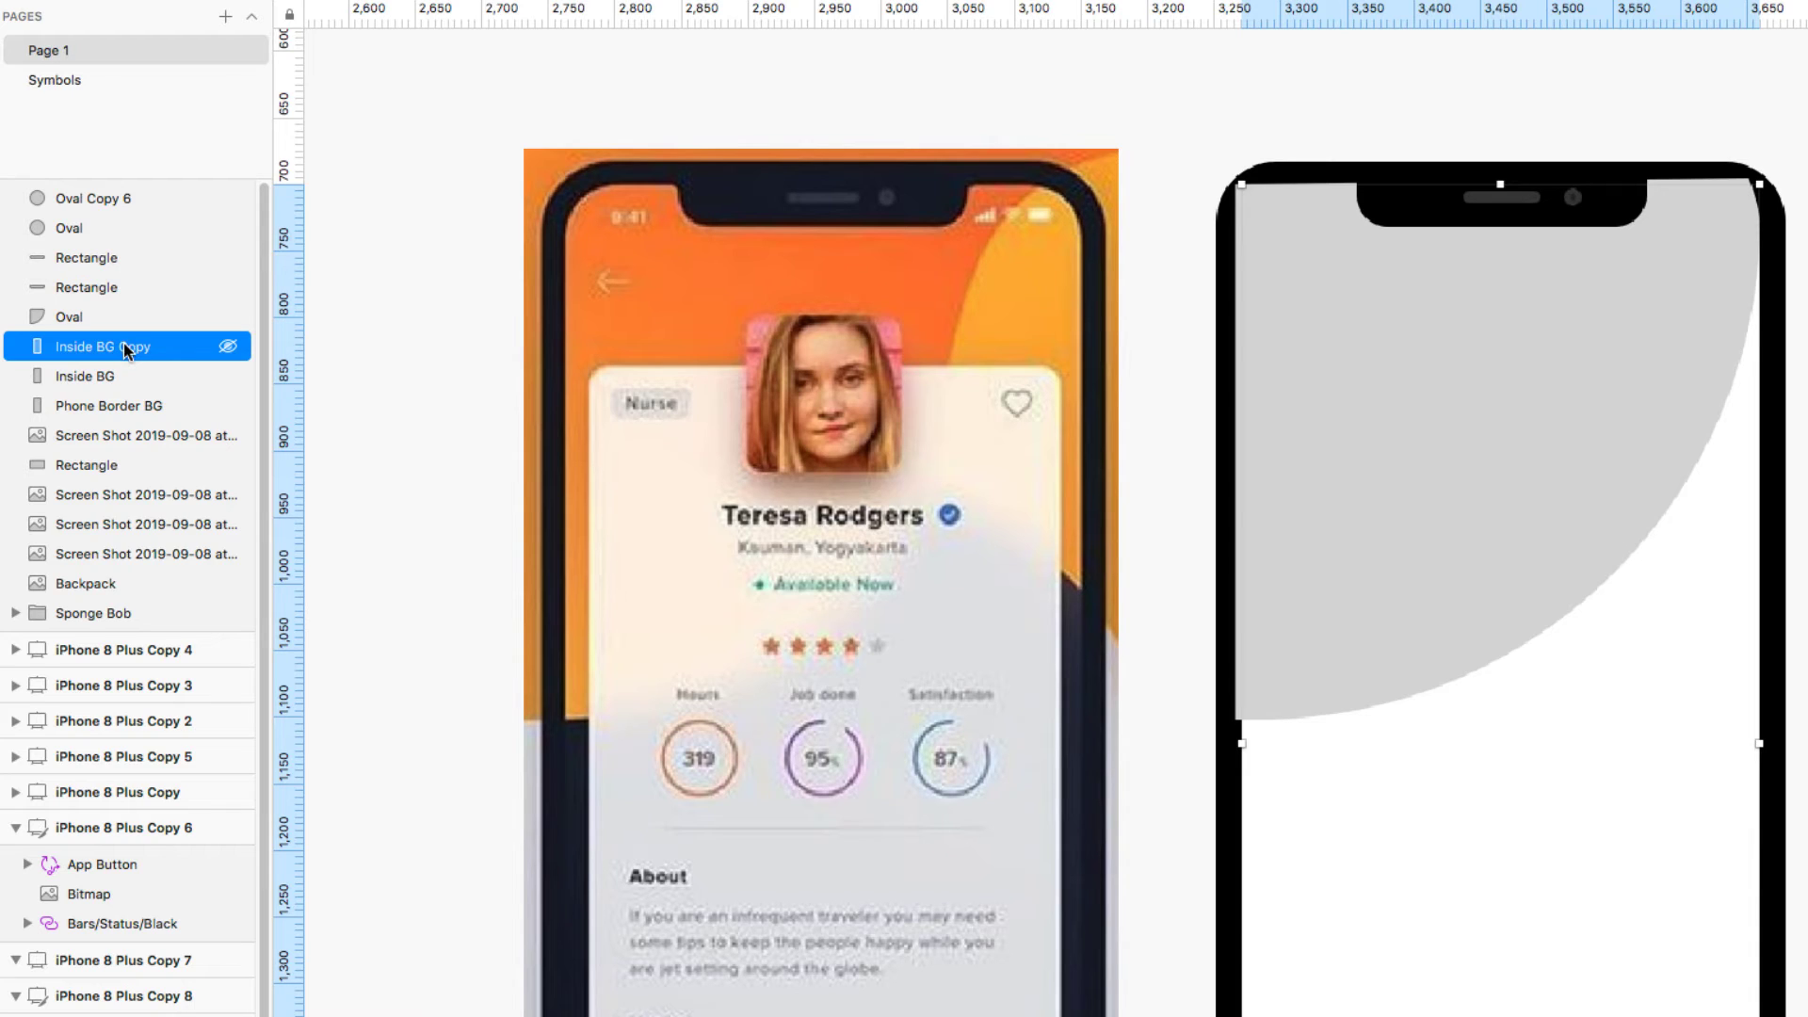
{"action": "left_click", "coordinate": [78, 319], "text": "shift"}
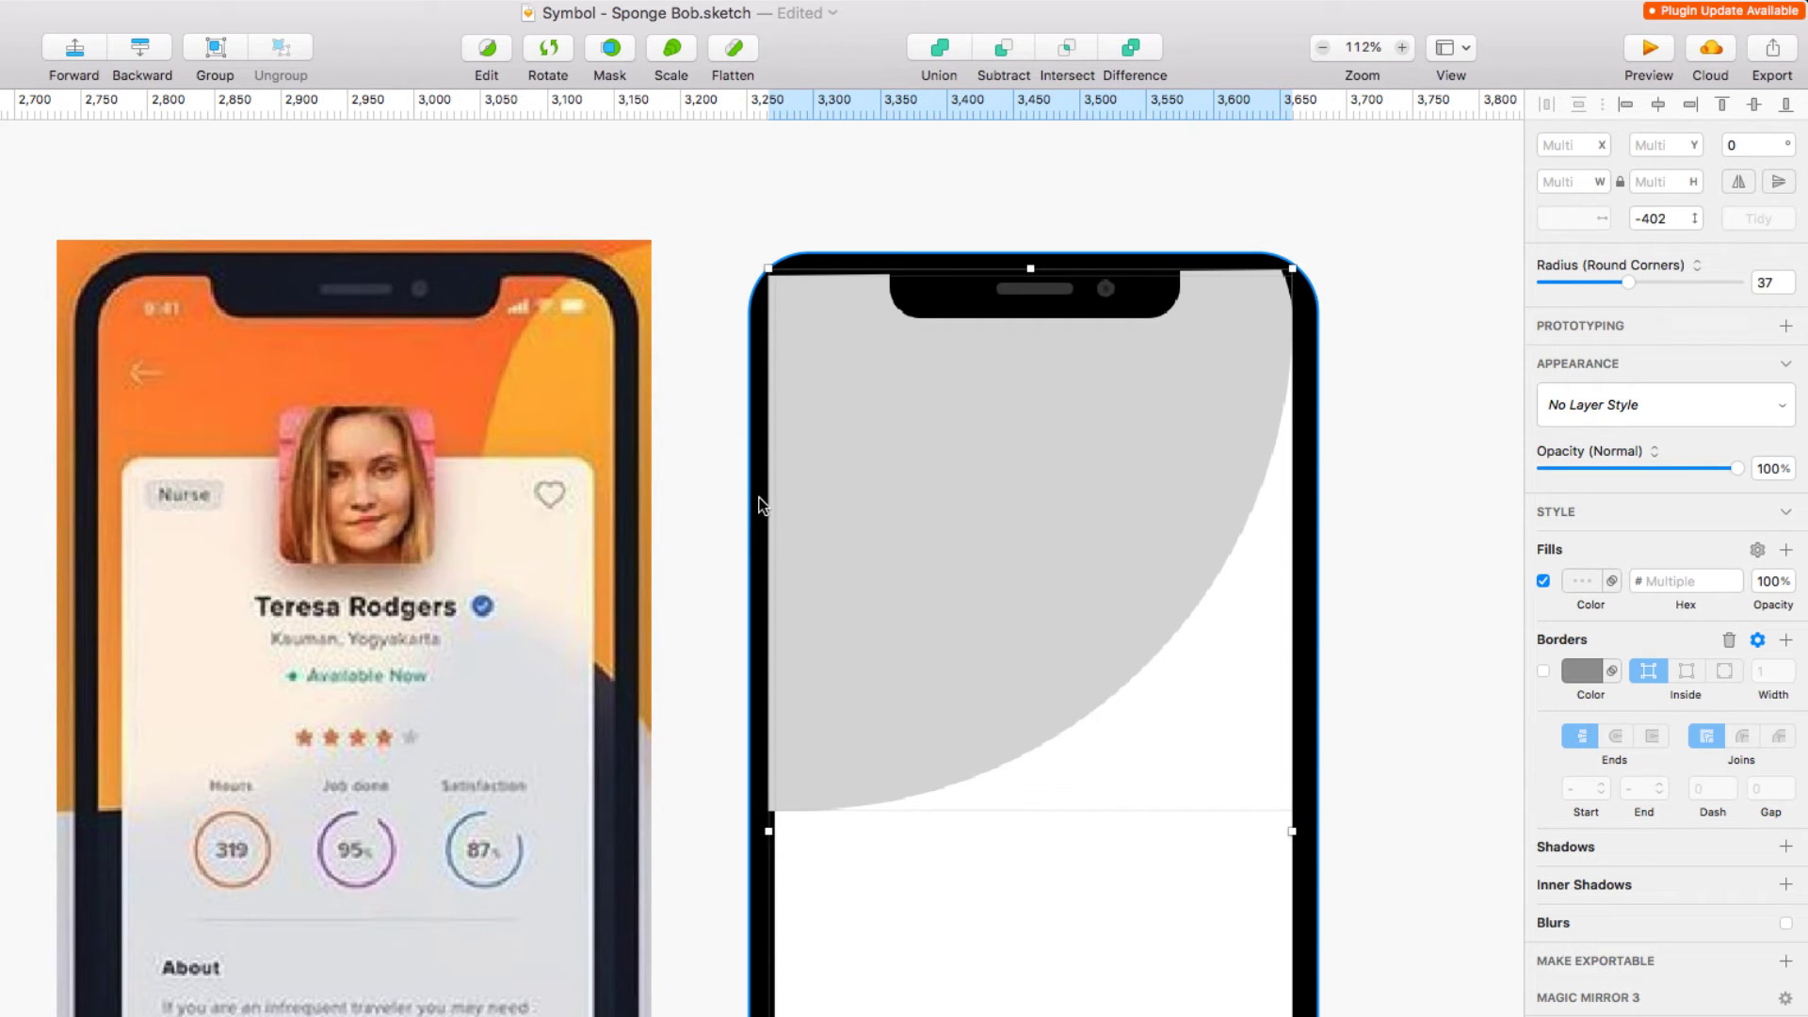
{"action": "left_click", "coordinate": [1057, 56]}
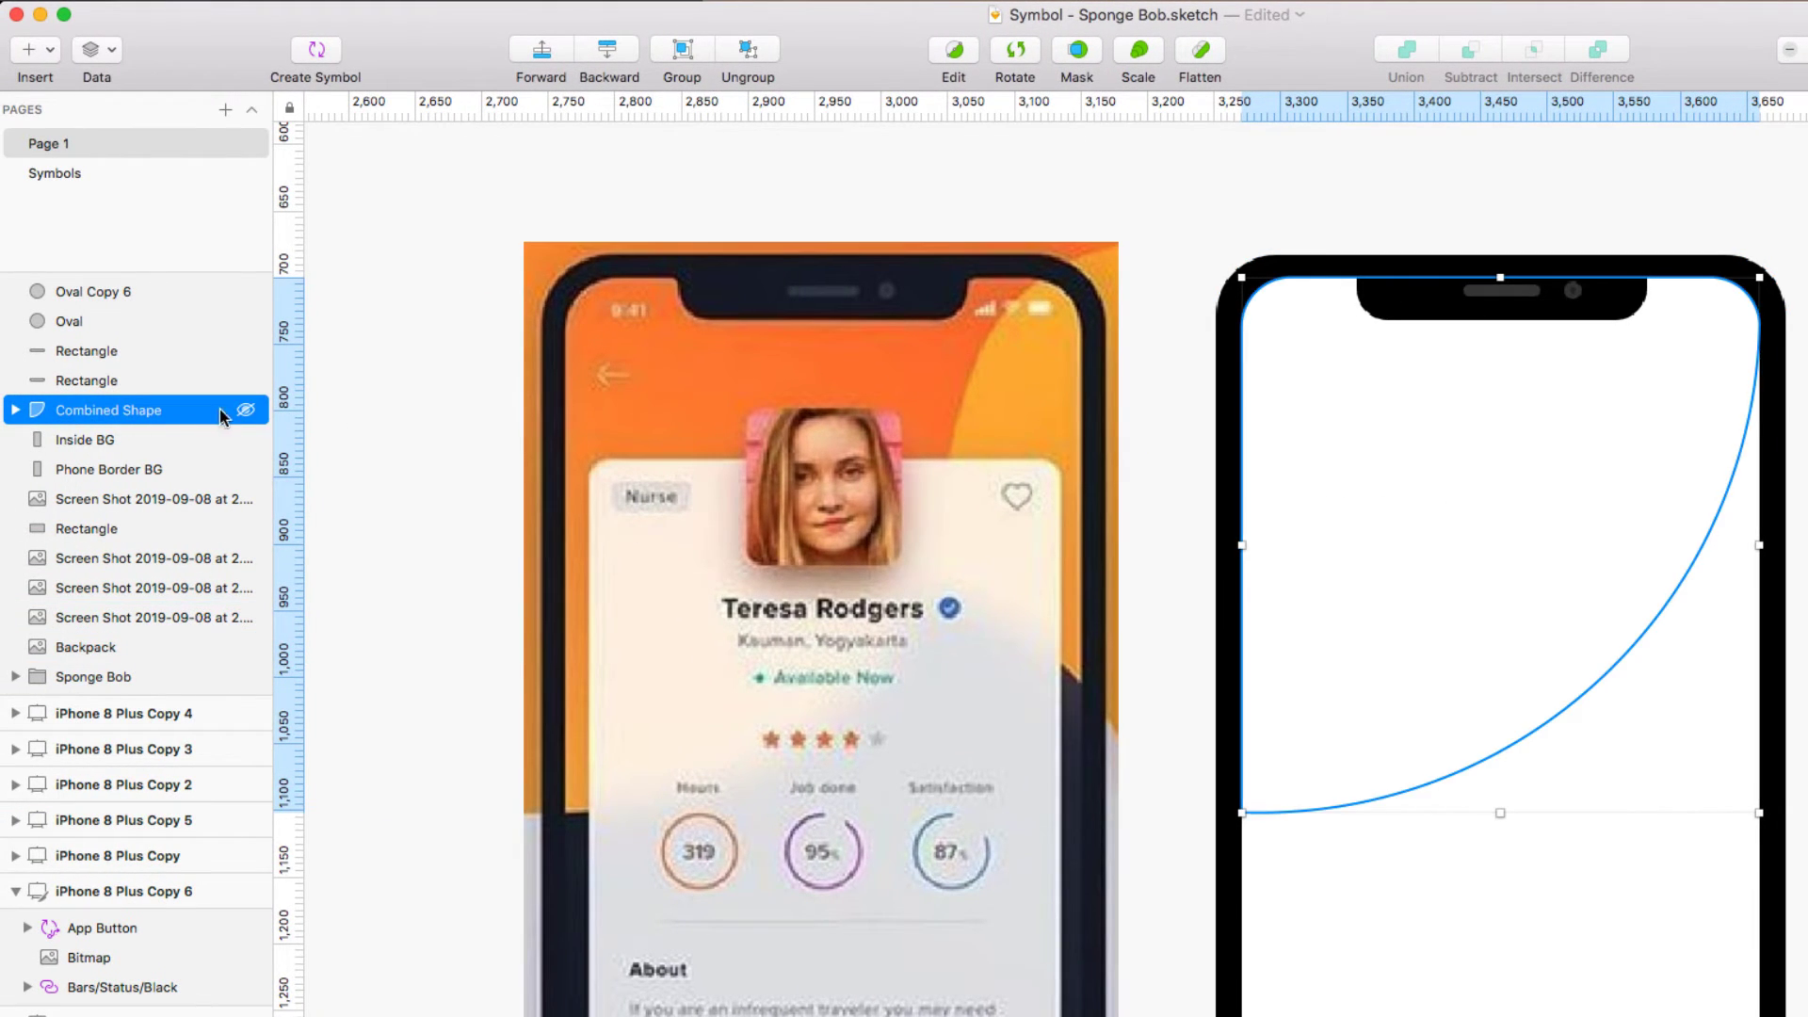
Step: Give the combined shape a linear gradient fill running diagonally from its upper-right corner to its lower-left corner
{"action": "left_click", "coordinate": [18, 411]}
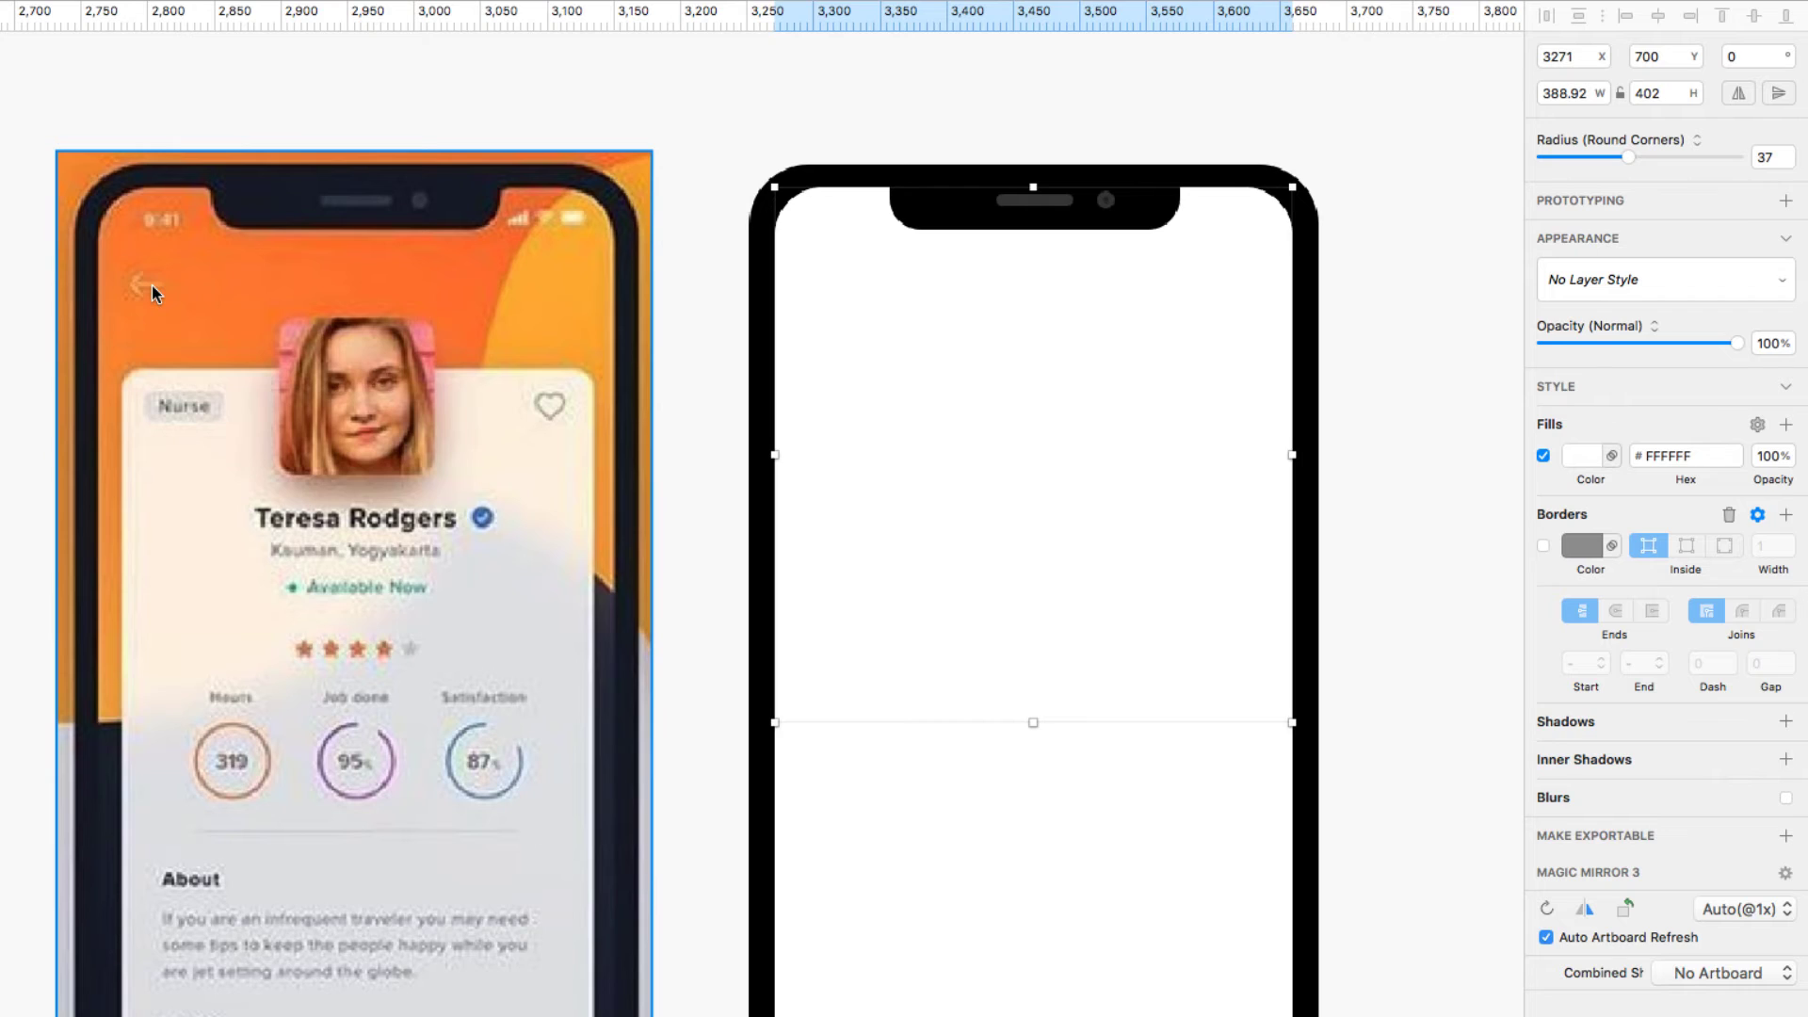
{"action": "left_click", "coordinate": [1583, 466]}
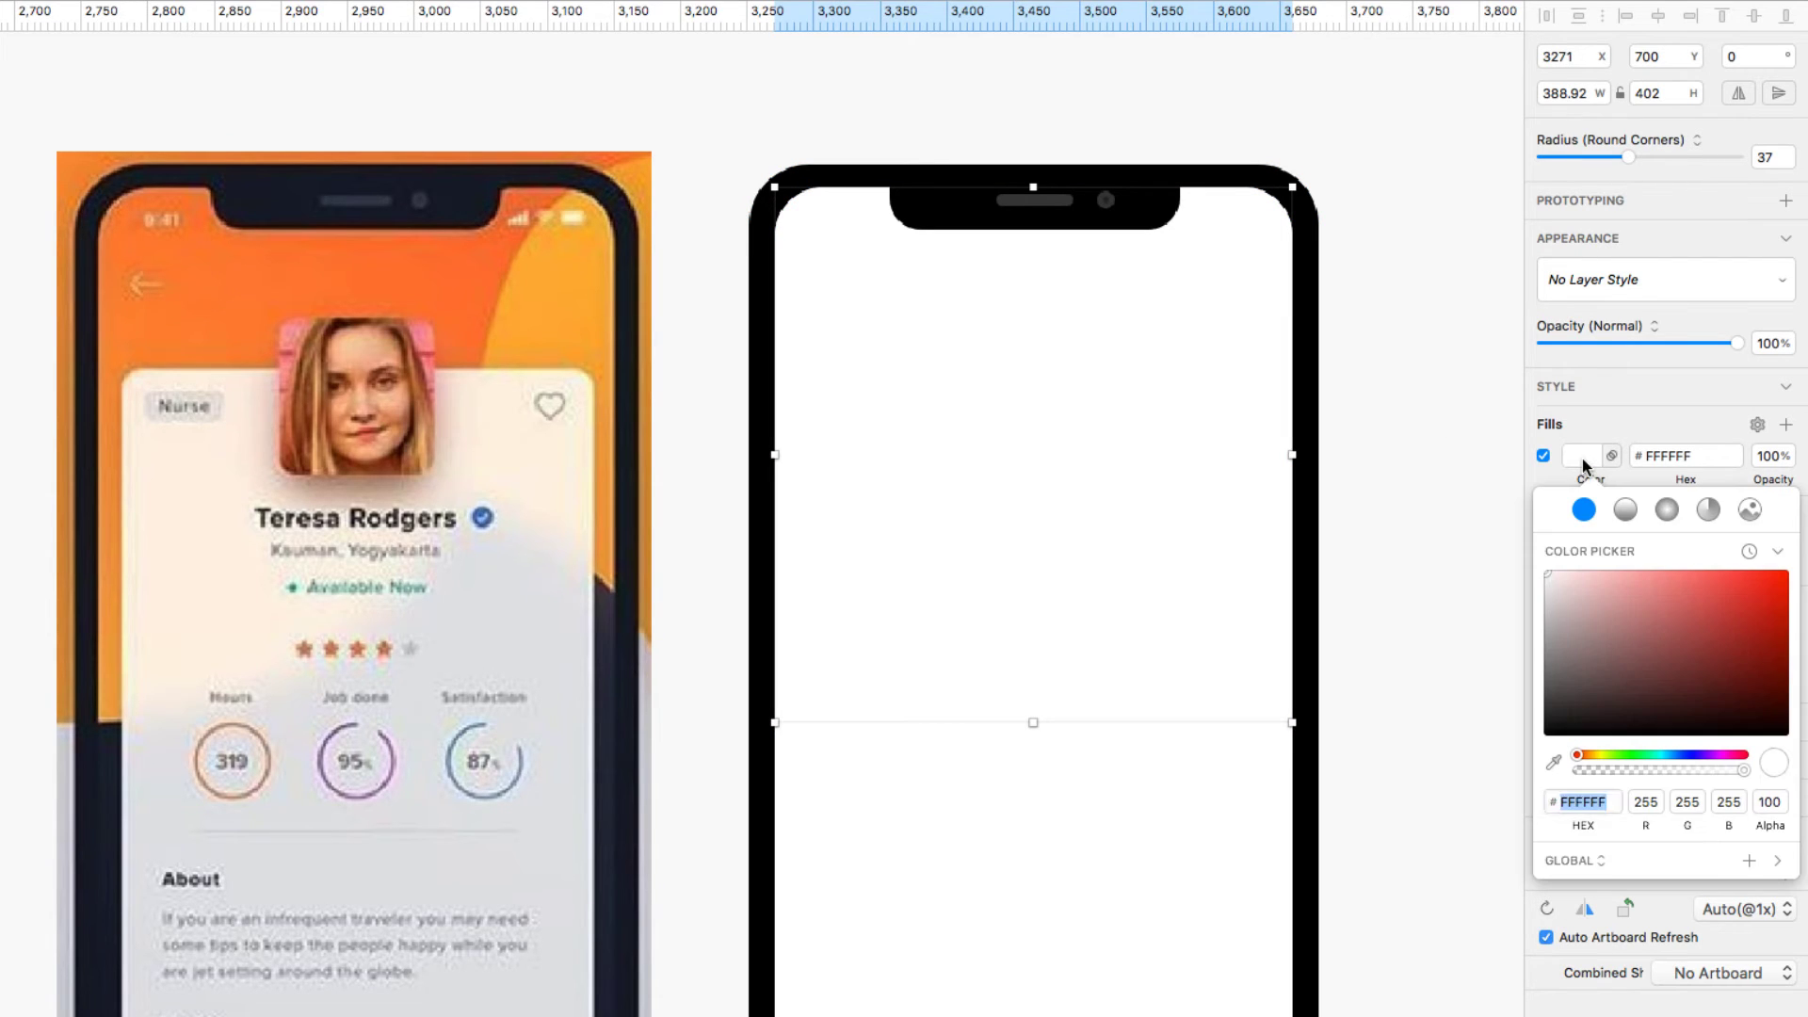
{"action": "left_click", "coordinate": [1627, 511]}
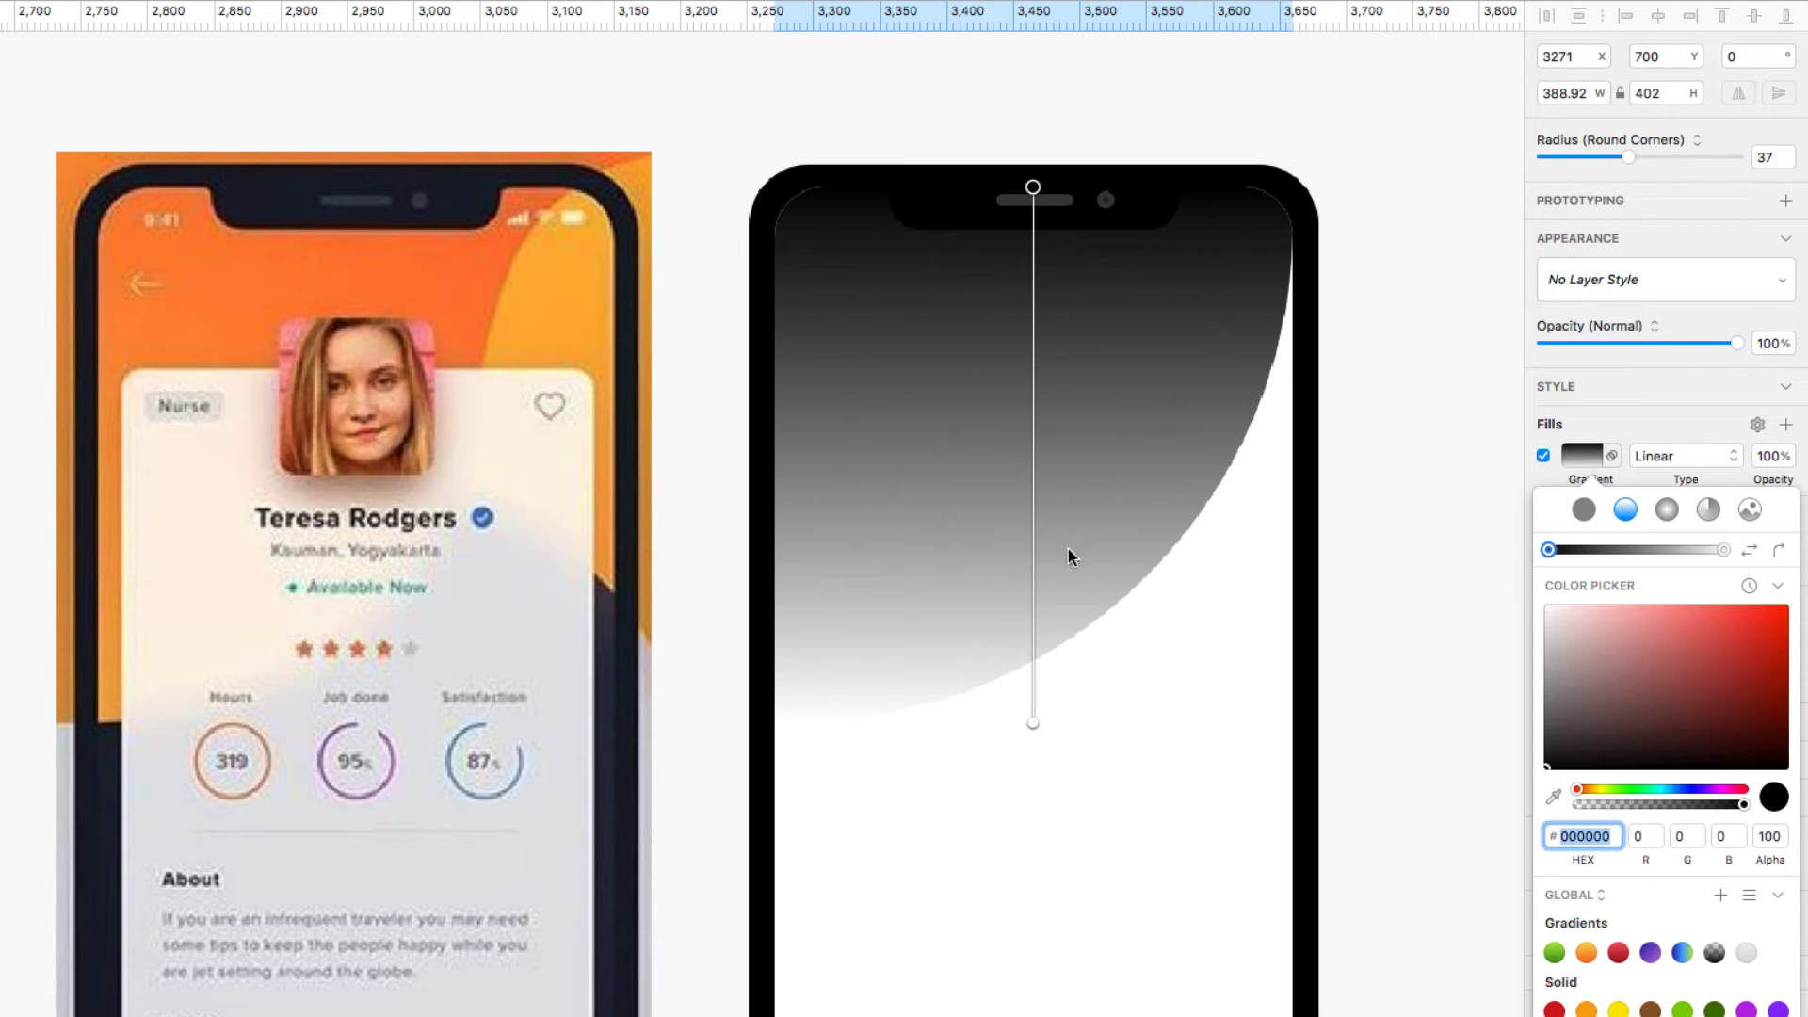
{"action": "left_click_drag", "start_coordinate": [1033, 724], "coordinate": [775, 722]}
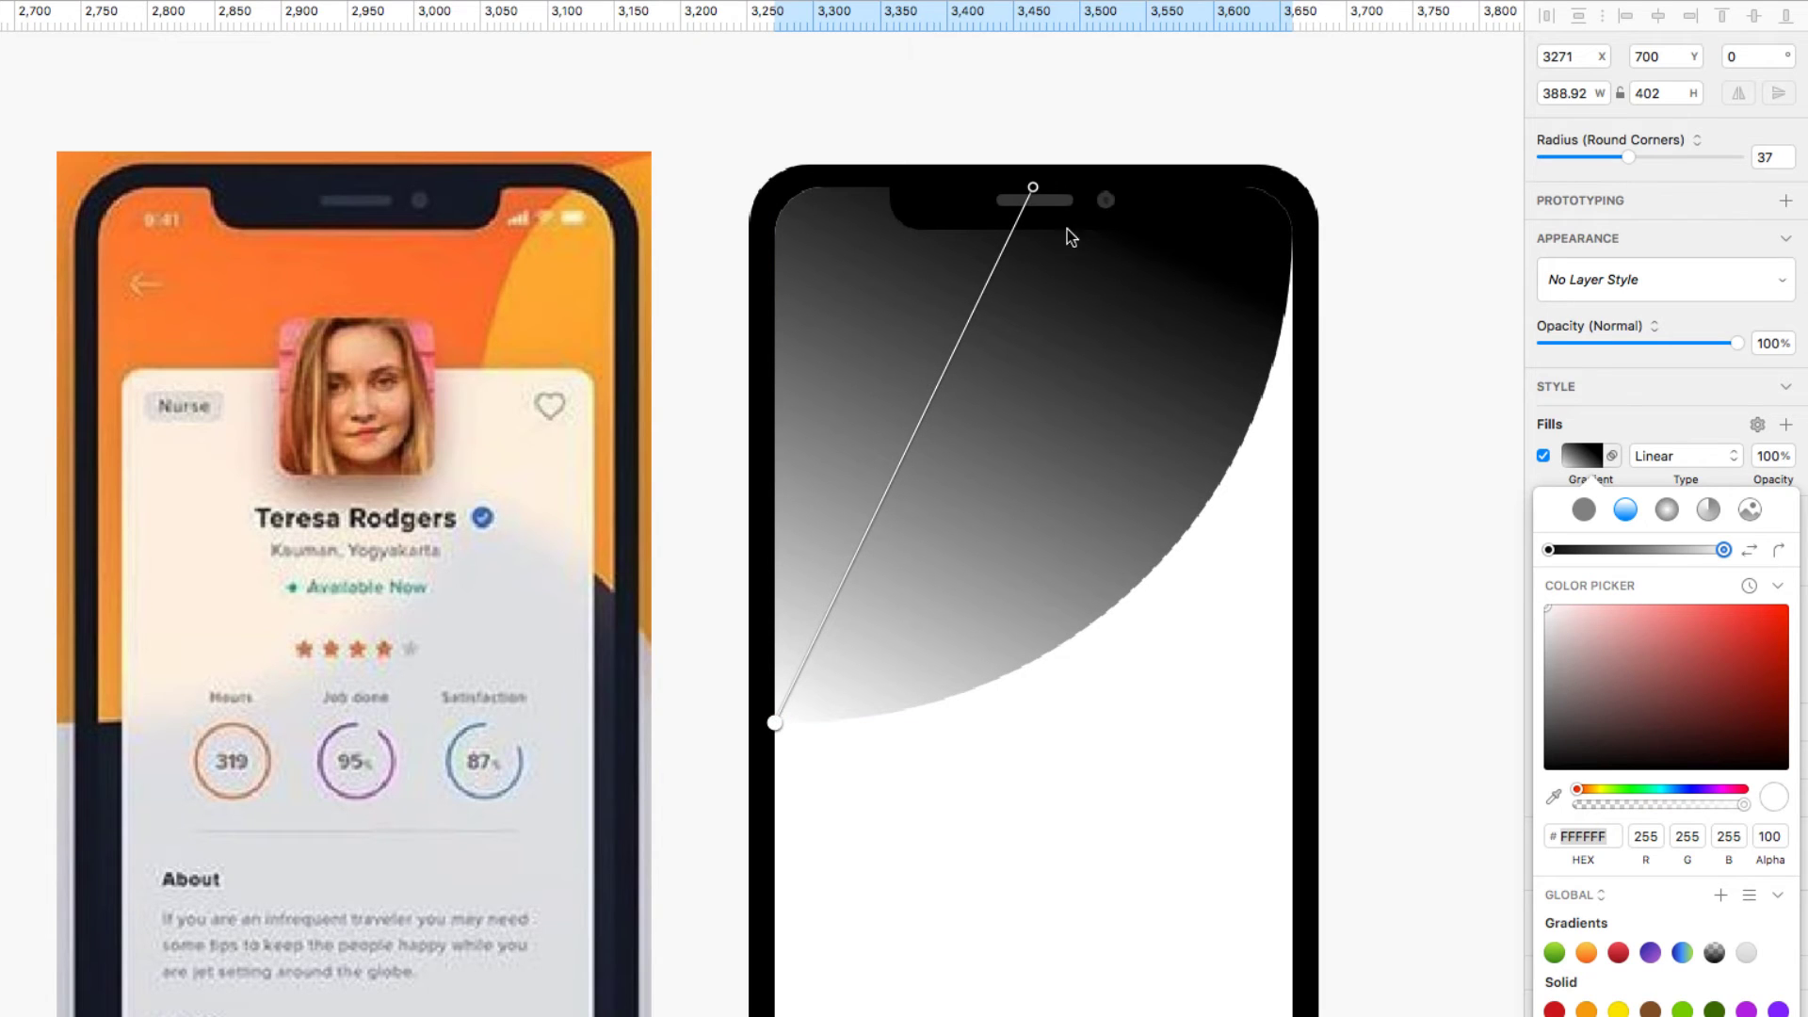
{"action": "left_click_drag", "start_coordinate": [1033, 188], "coordinate": [1279, 188]}
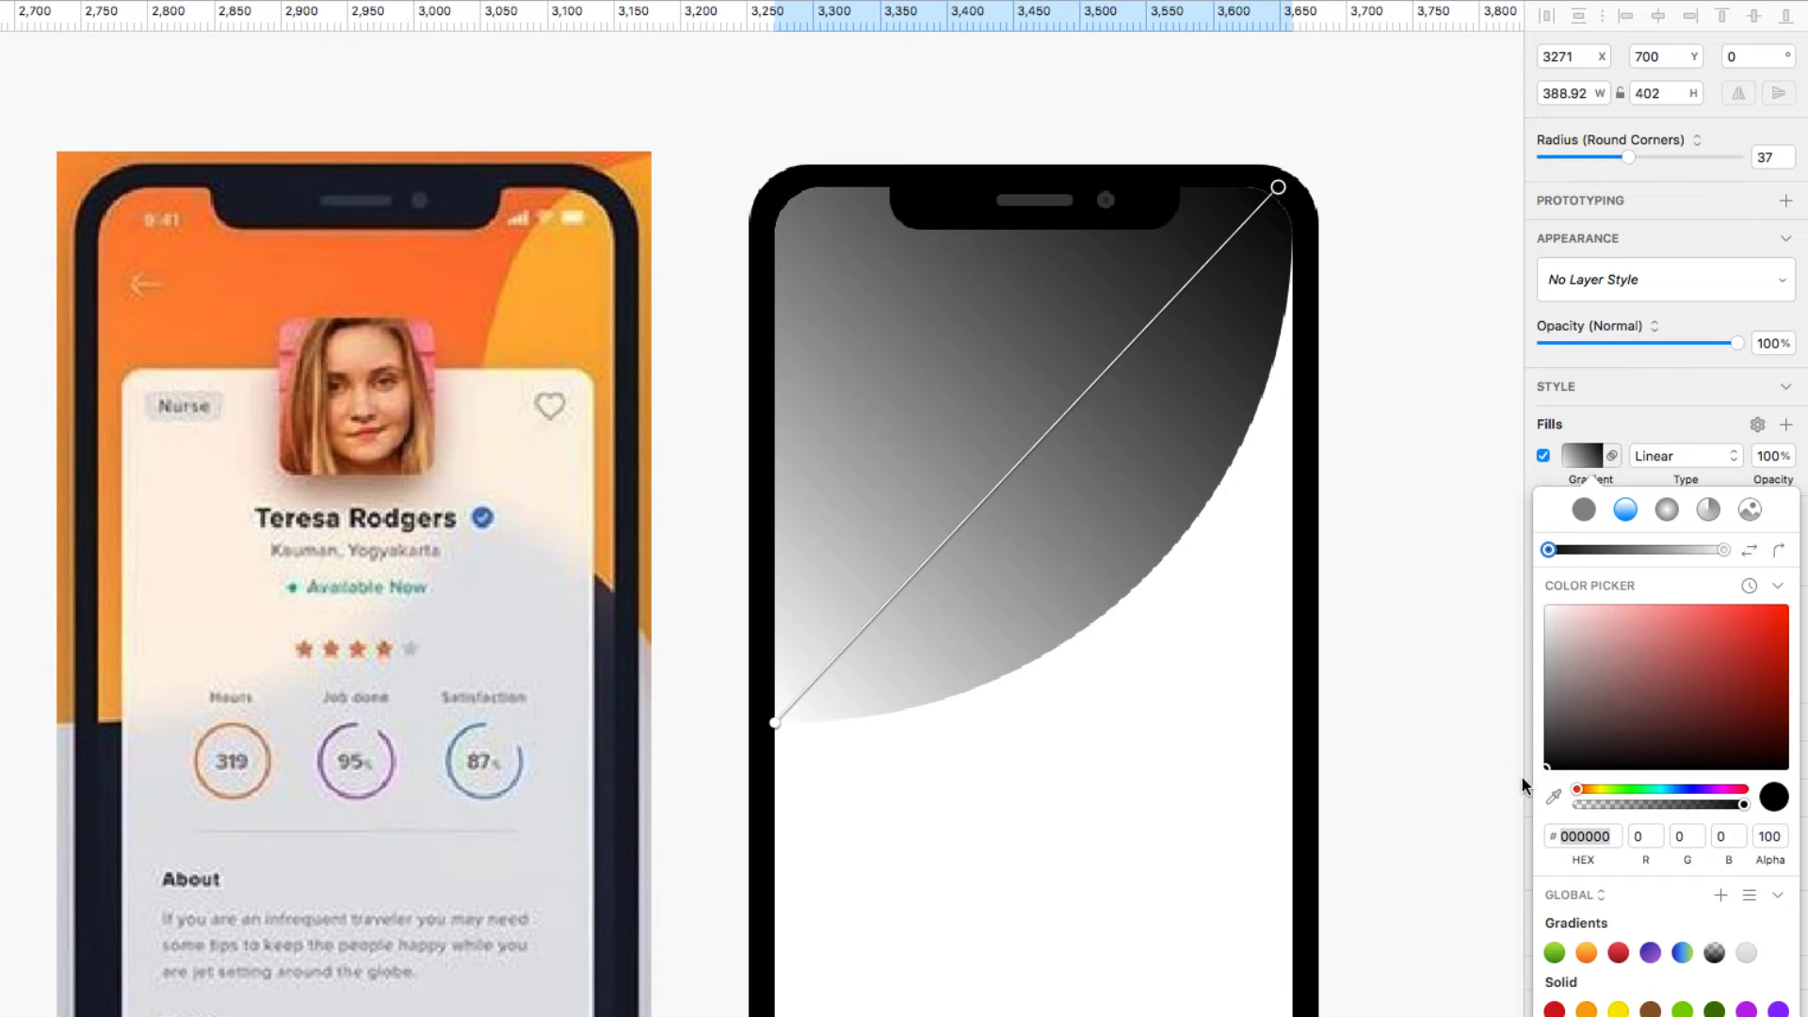
Step: Sample the gradient colours from the reference's orange background: FC7734 for the upper-right stop and EEAA41 for the lower-left stop
{"action": "left_click", "coordinate": [1552, 799]}
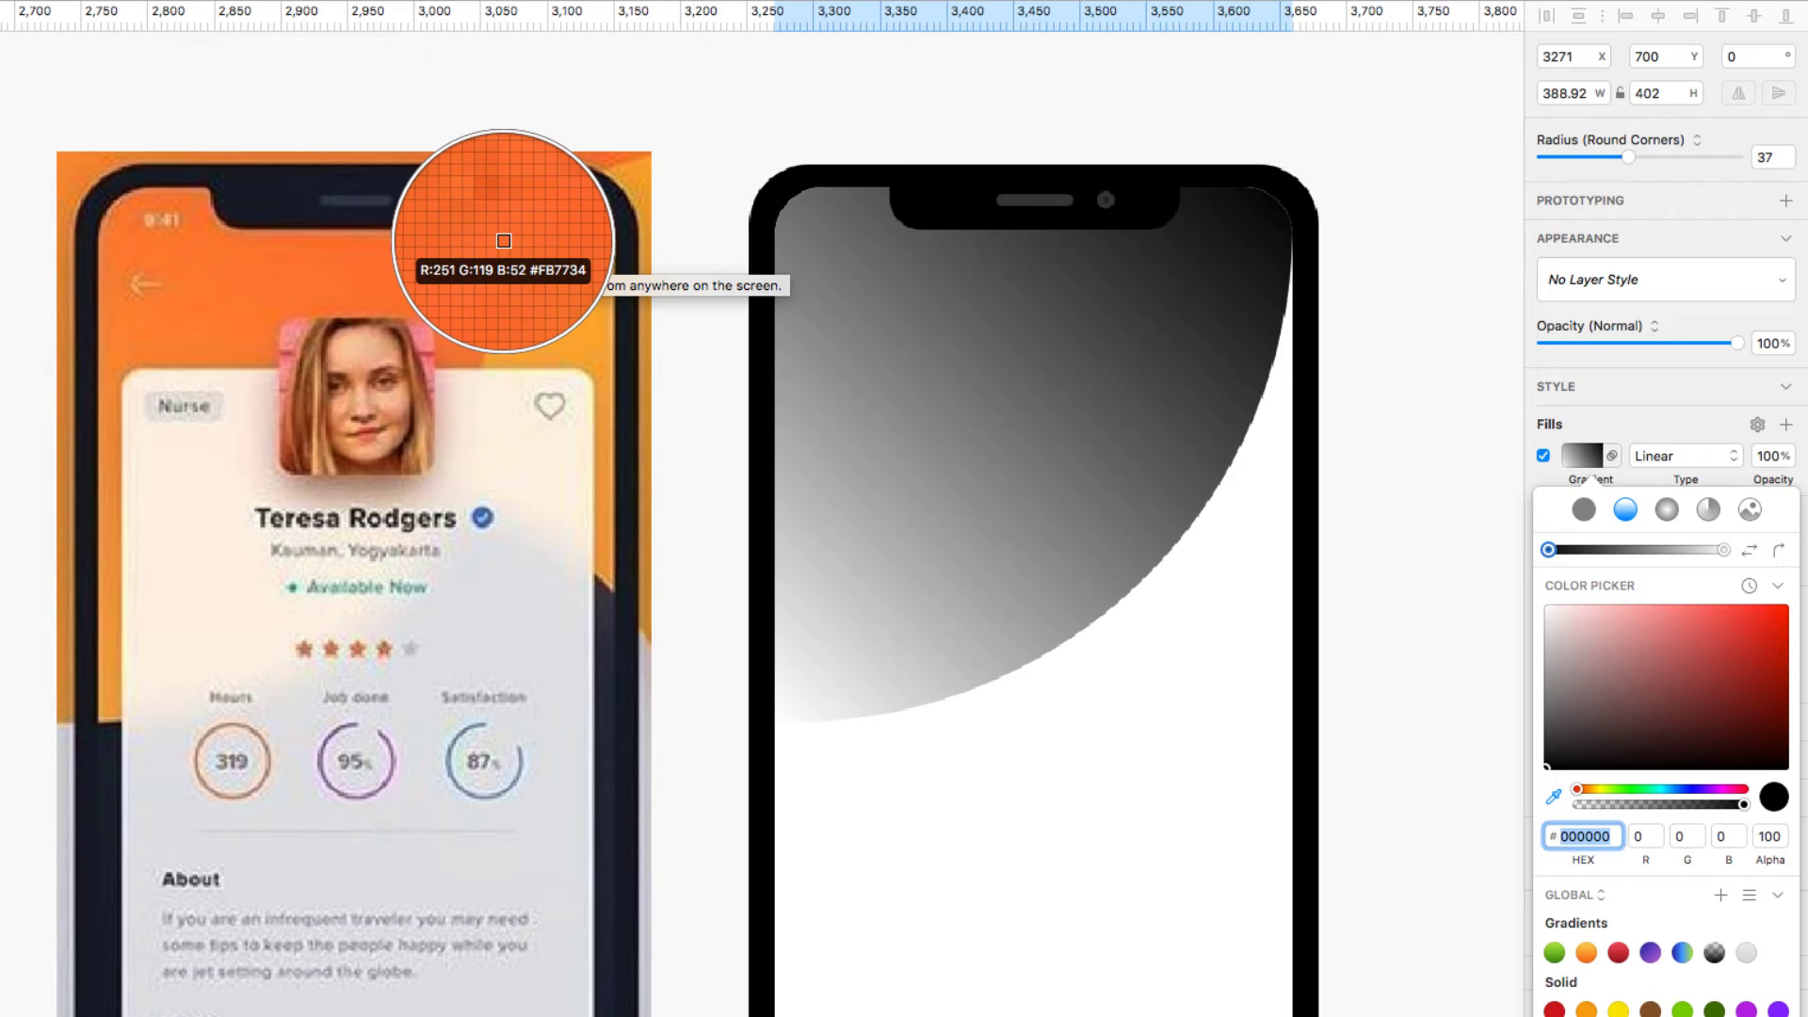
{"action": "left_click", "coordinate": [505, 239]}
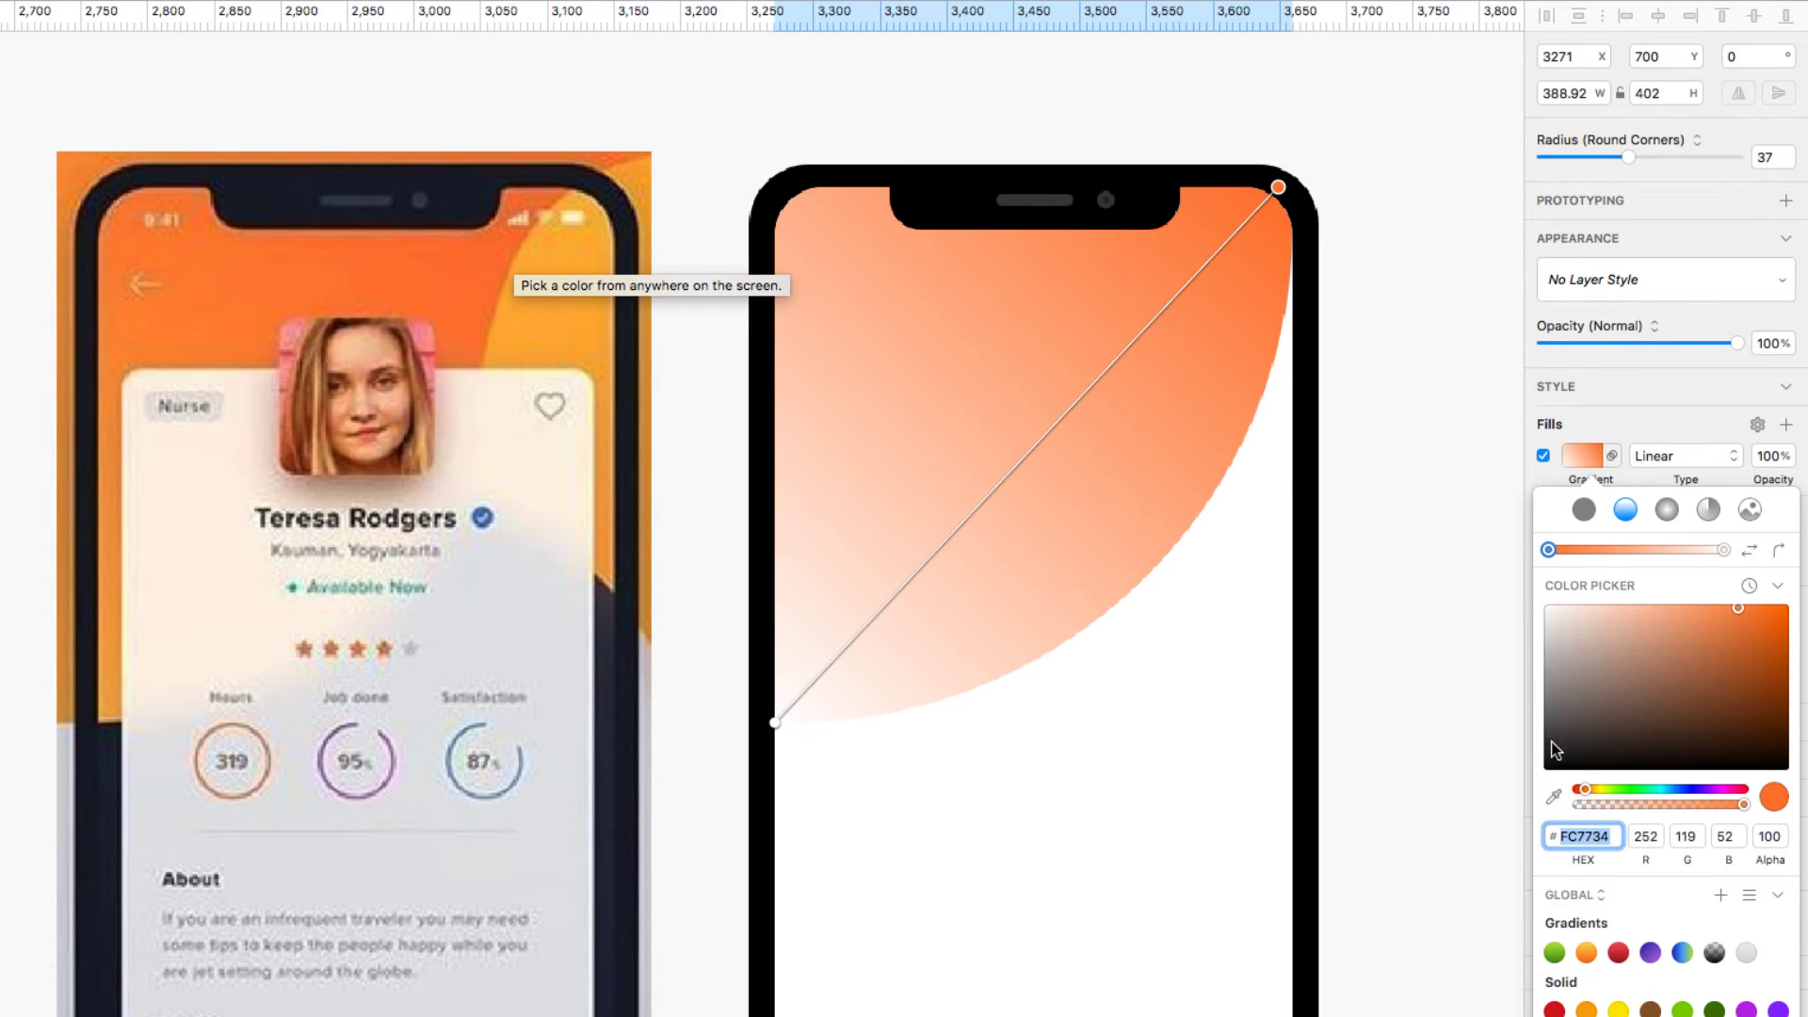
{"action": "left_click", "coordinate": [1721, 549]}
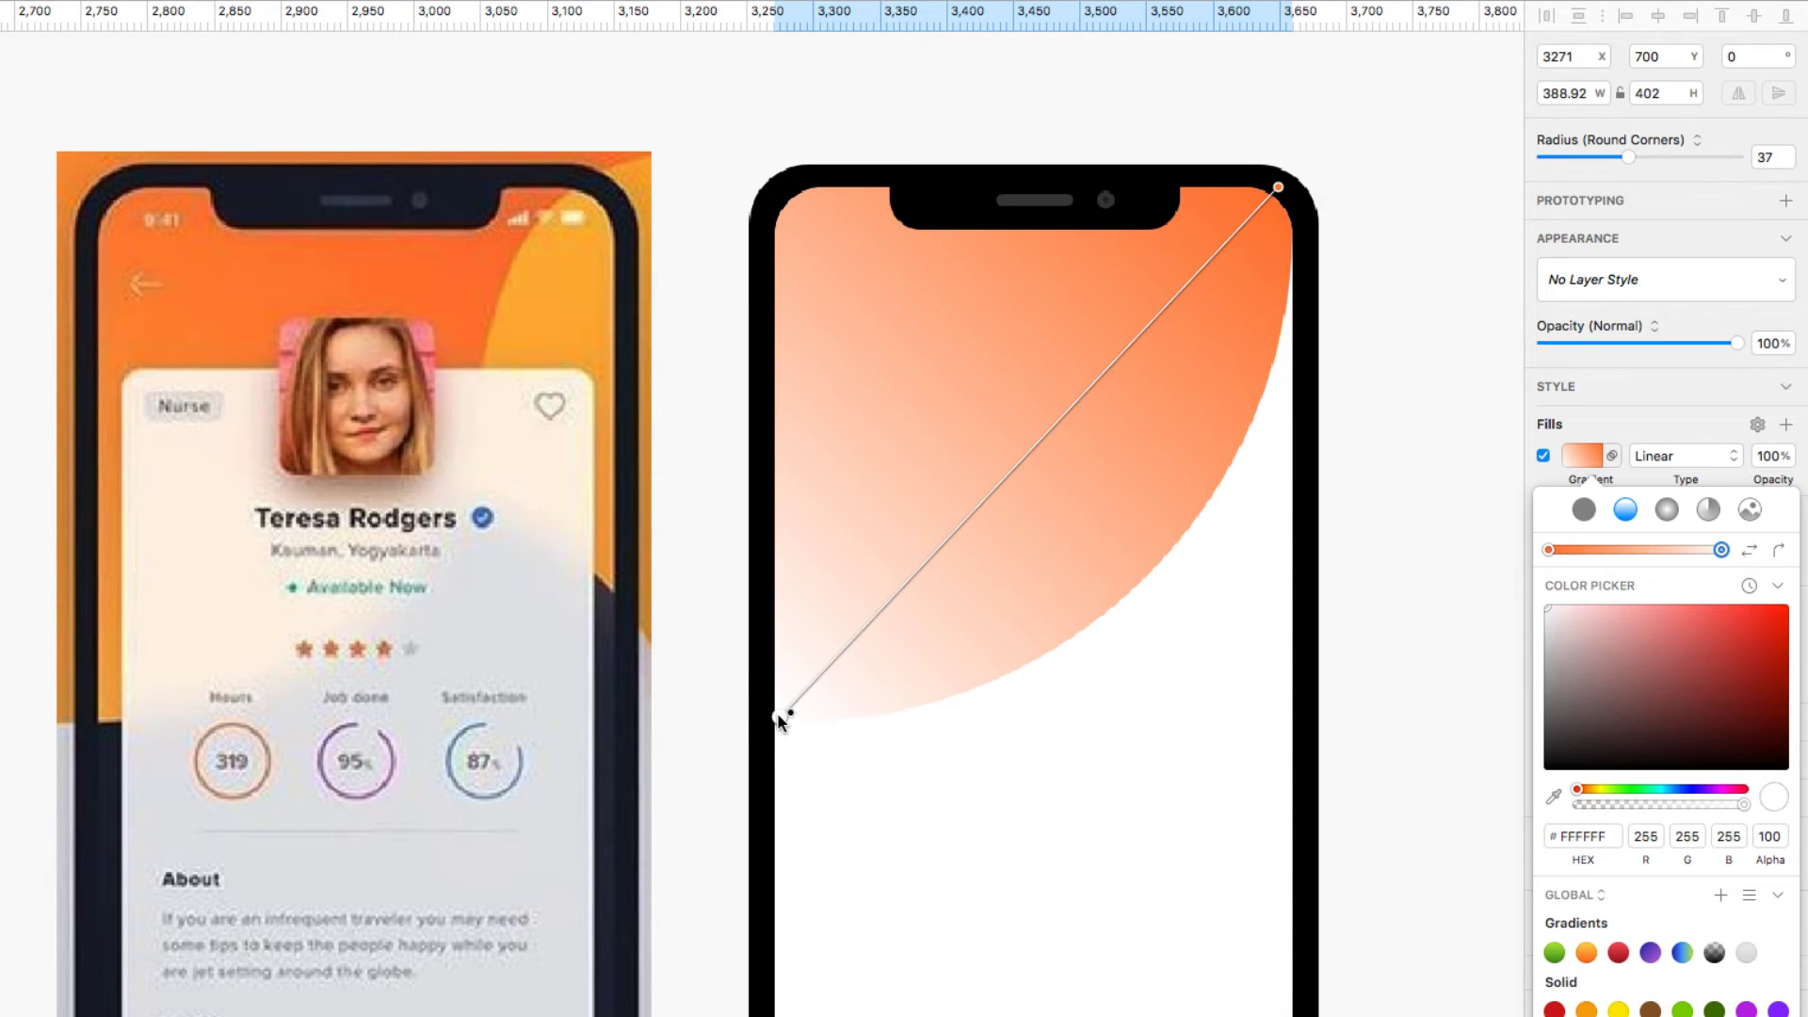
{"action": "left_click", "coordinate": [1554, 796]}
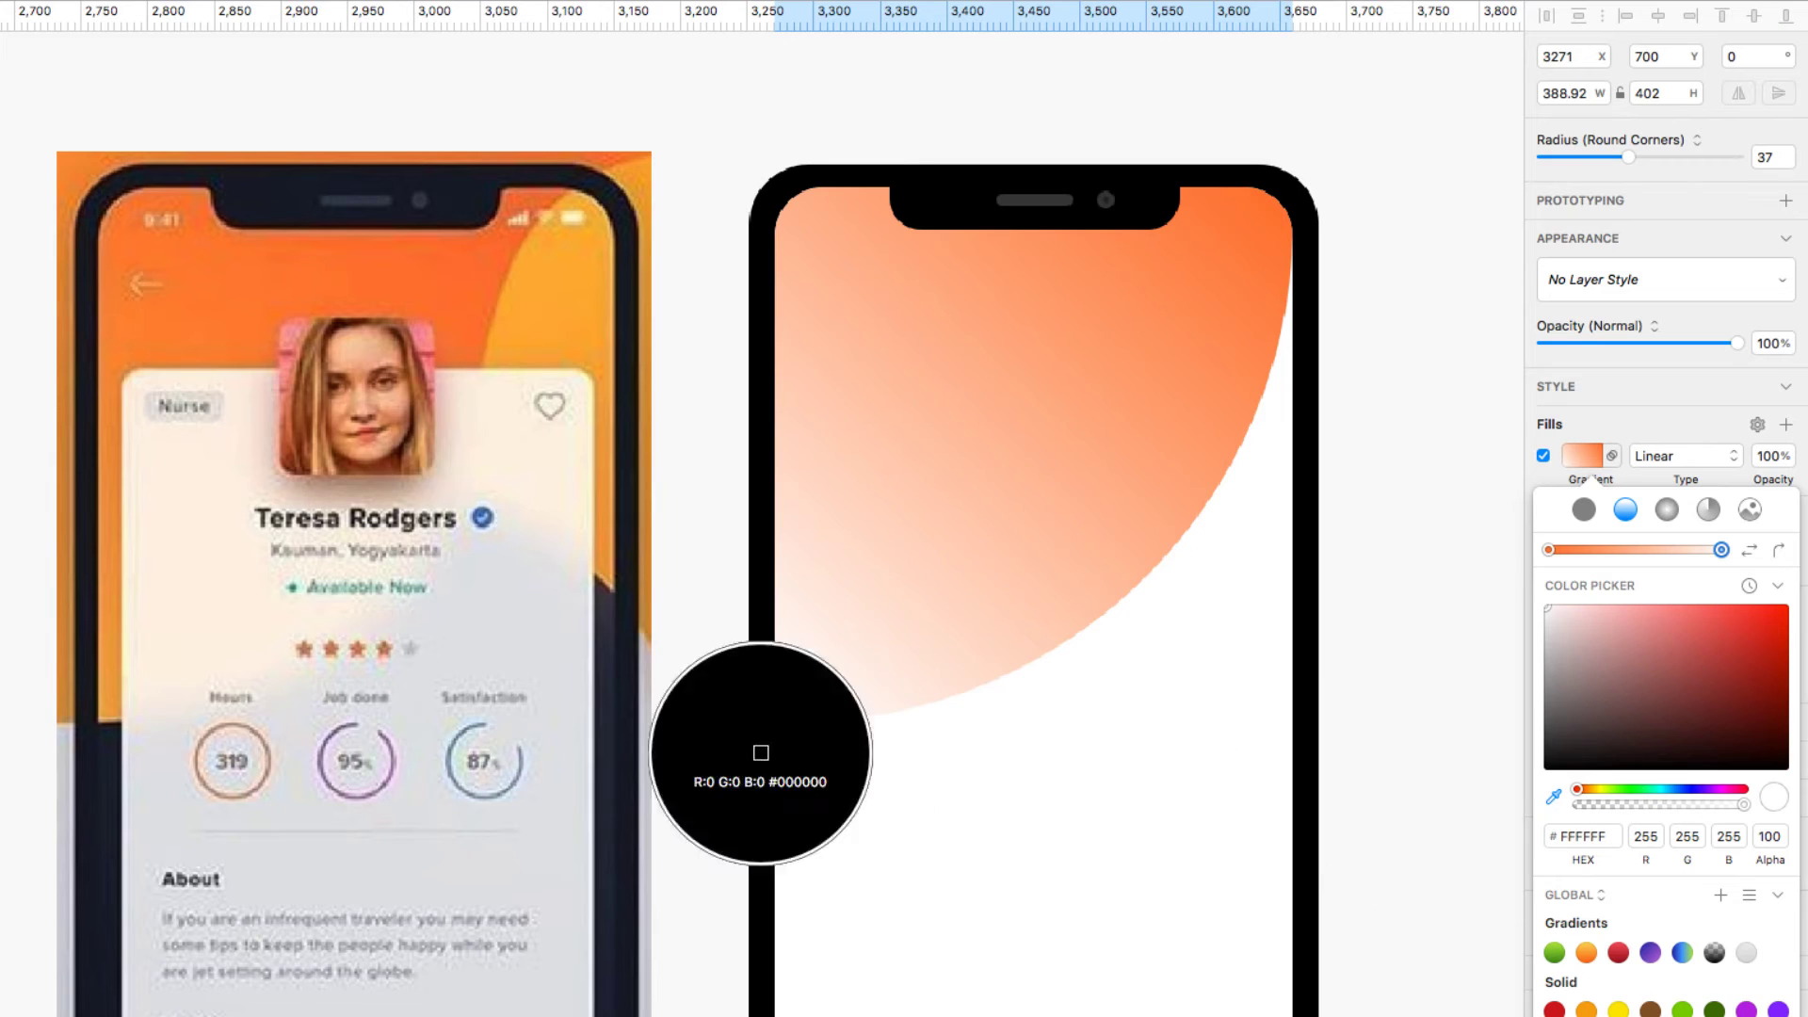
{"action": "left_click", "coordinate": [107, 710]}
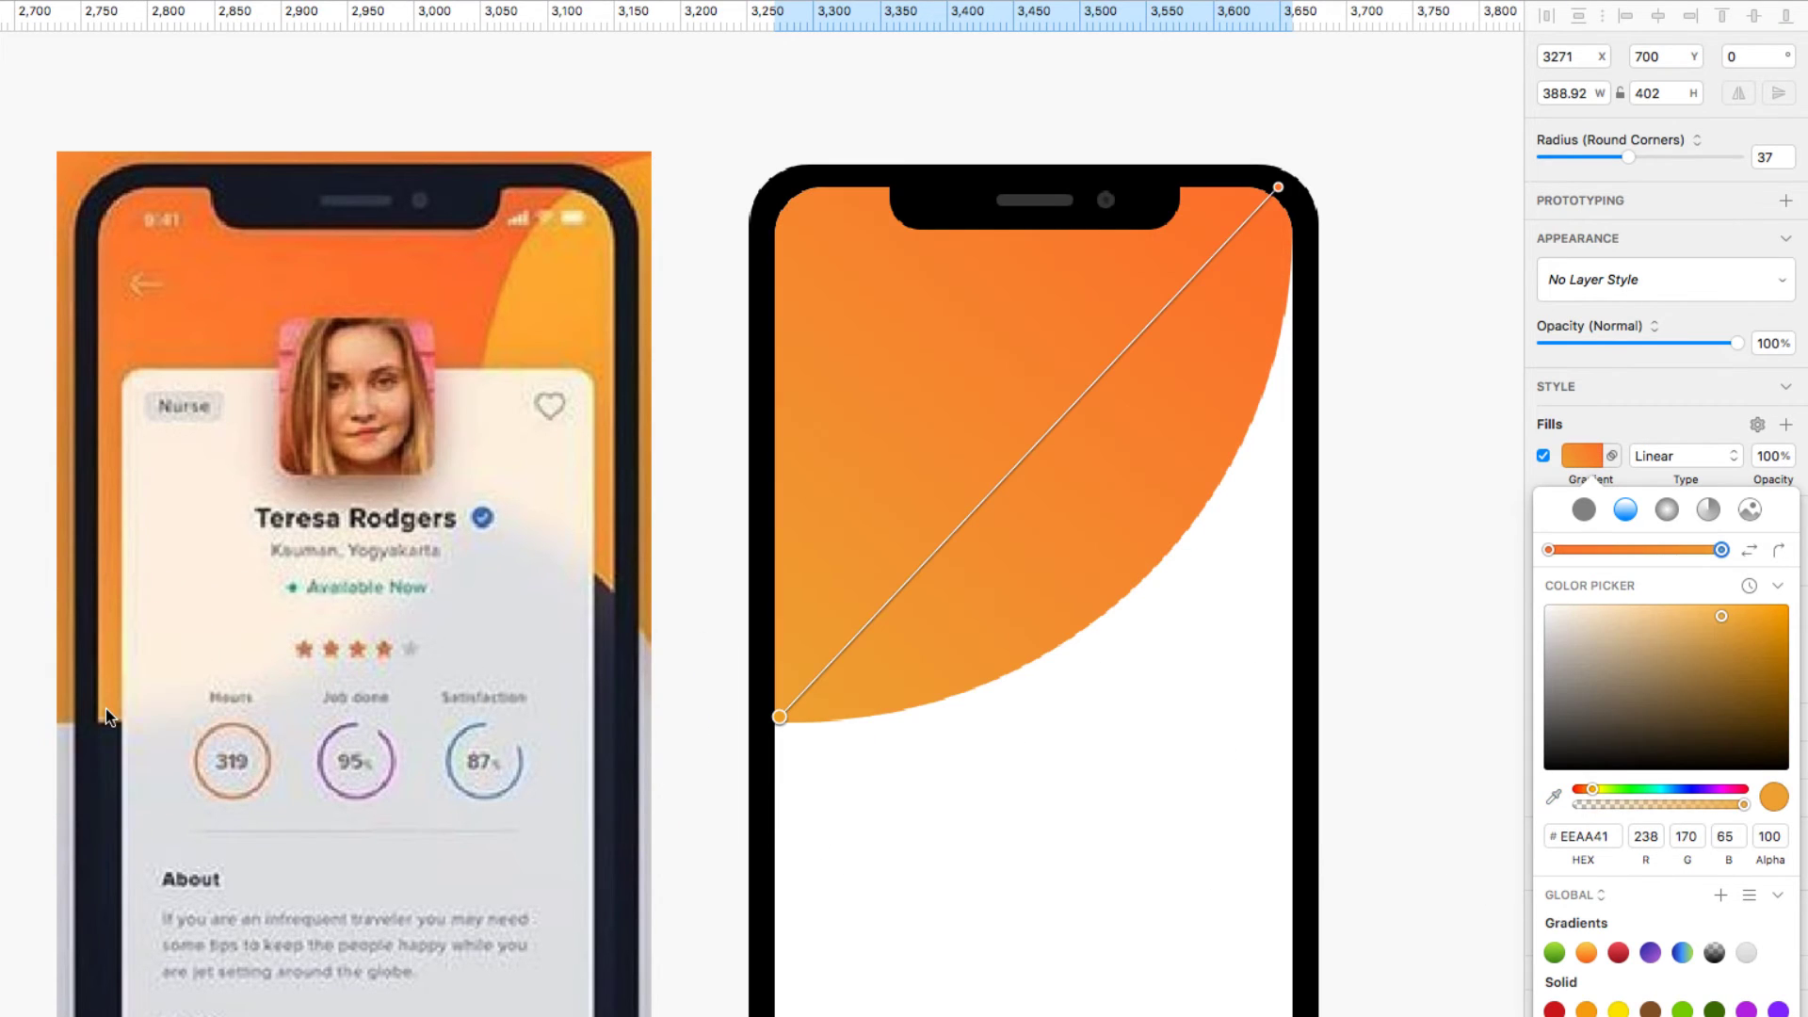
Step: Draw a 410 × 410 circle over the phone's upper-right edge, with its top aligned to the bezel's top edge
{"action": "left_click", "coordinate": [718, 726]}
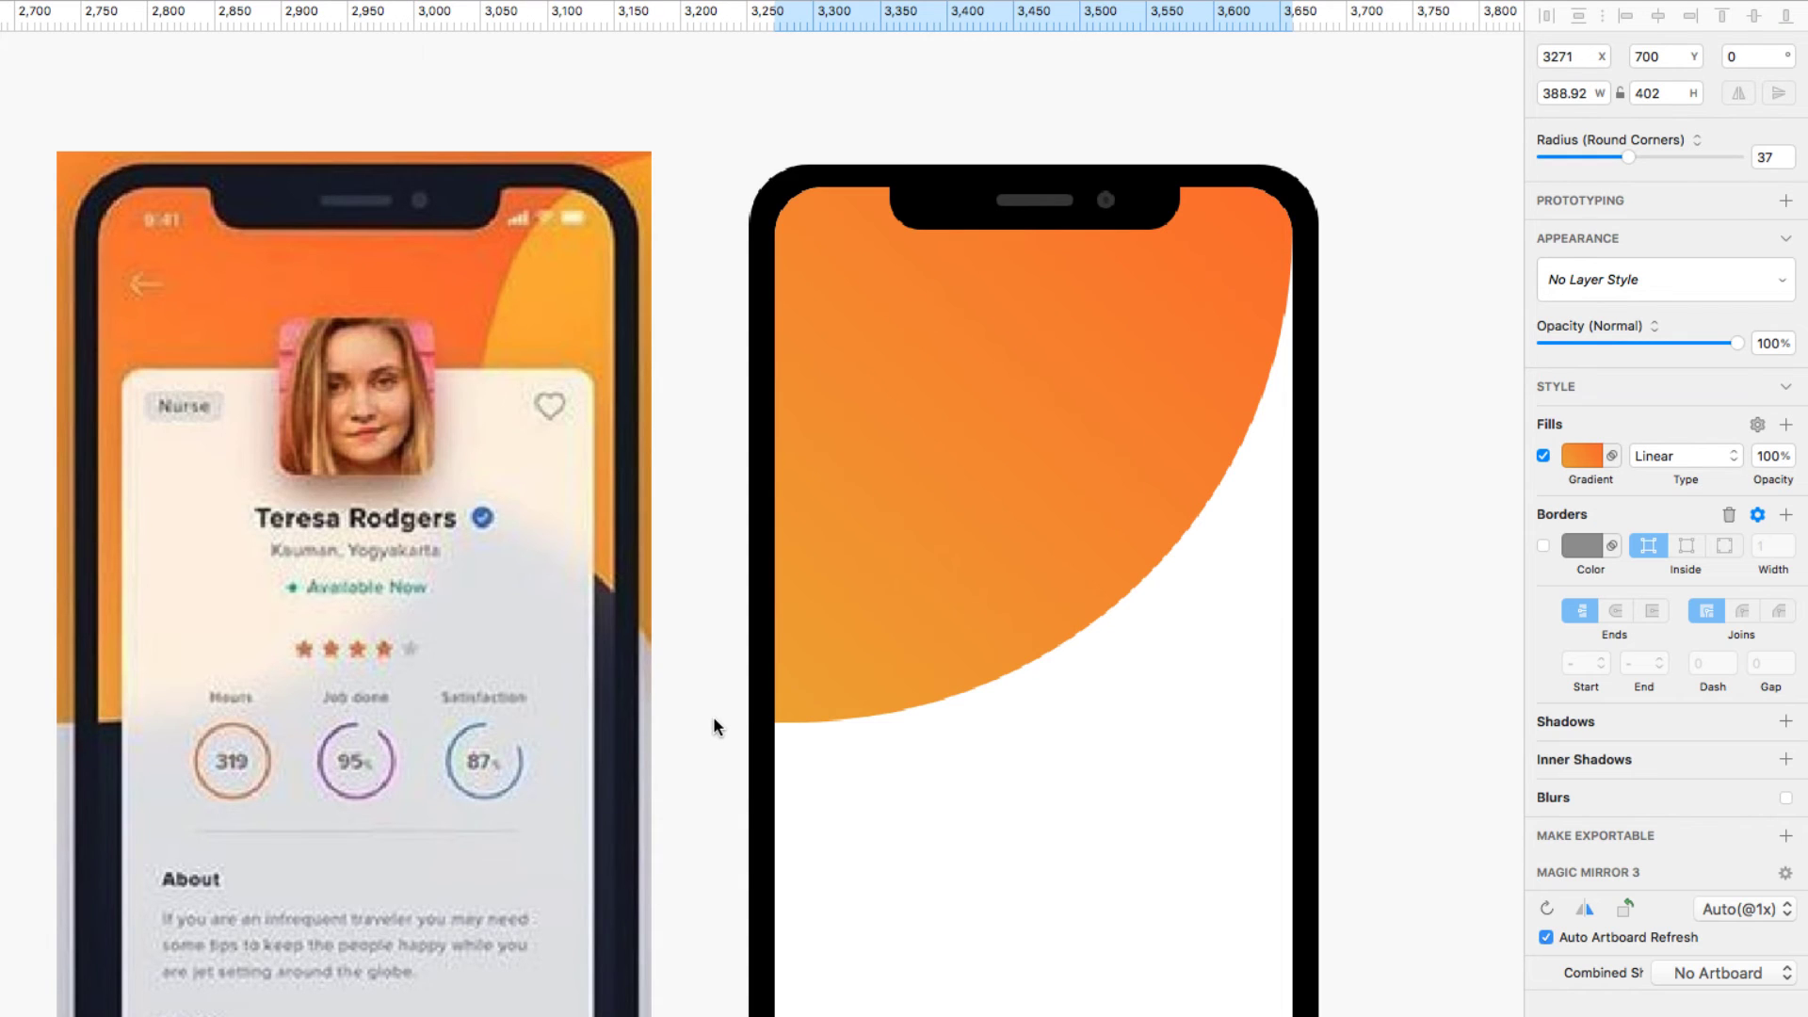
{"action": "left_click", "coordinate": [990, 354]}
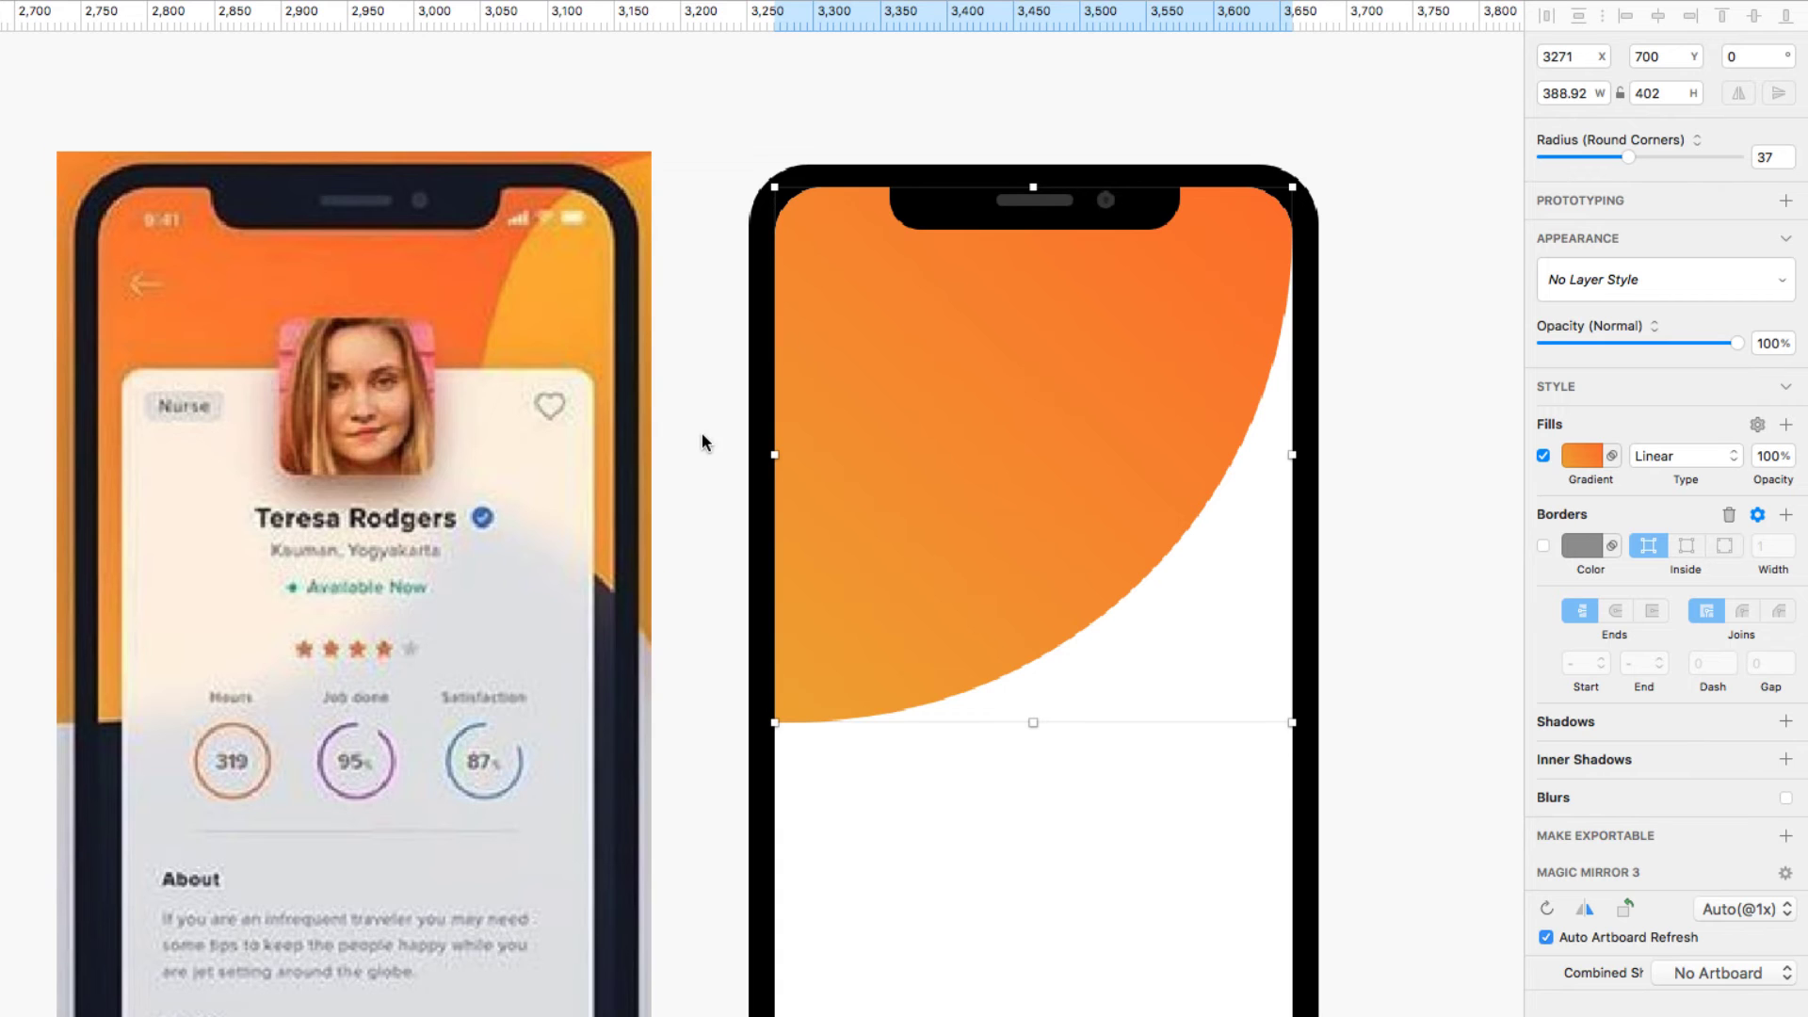
{"action": "left_click_drag", "start_coordinate": [699, 436], "coordinate": [508, 469]}
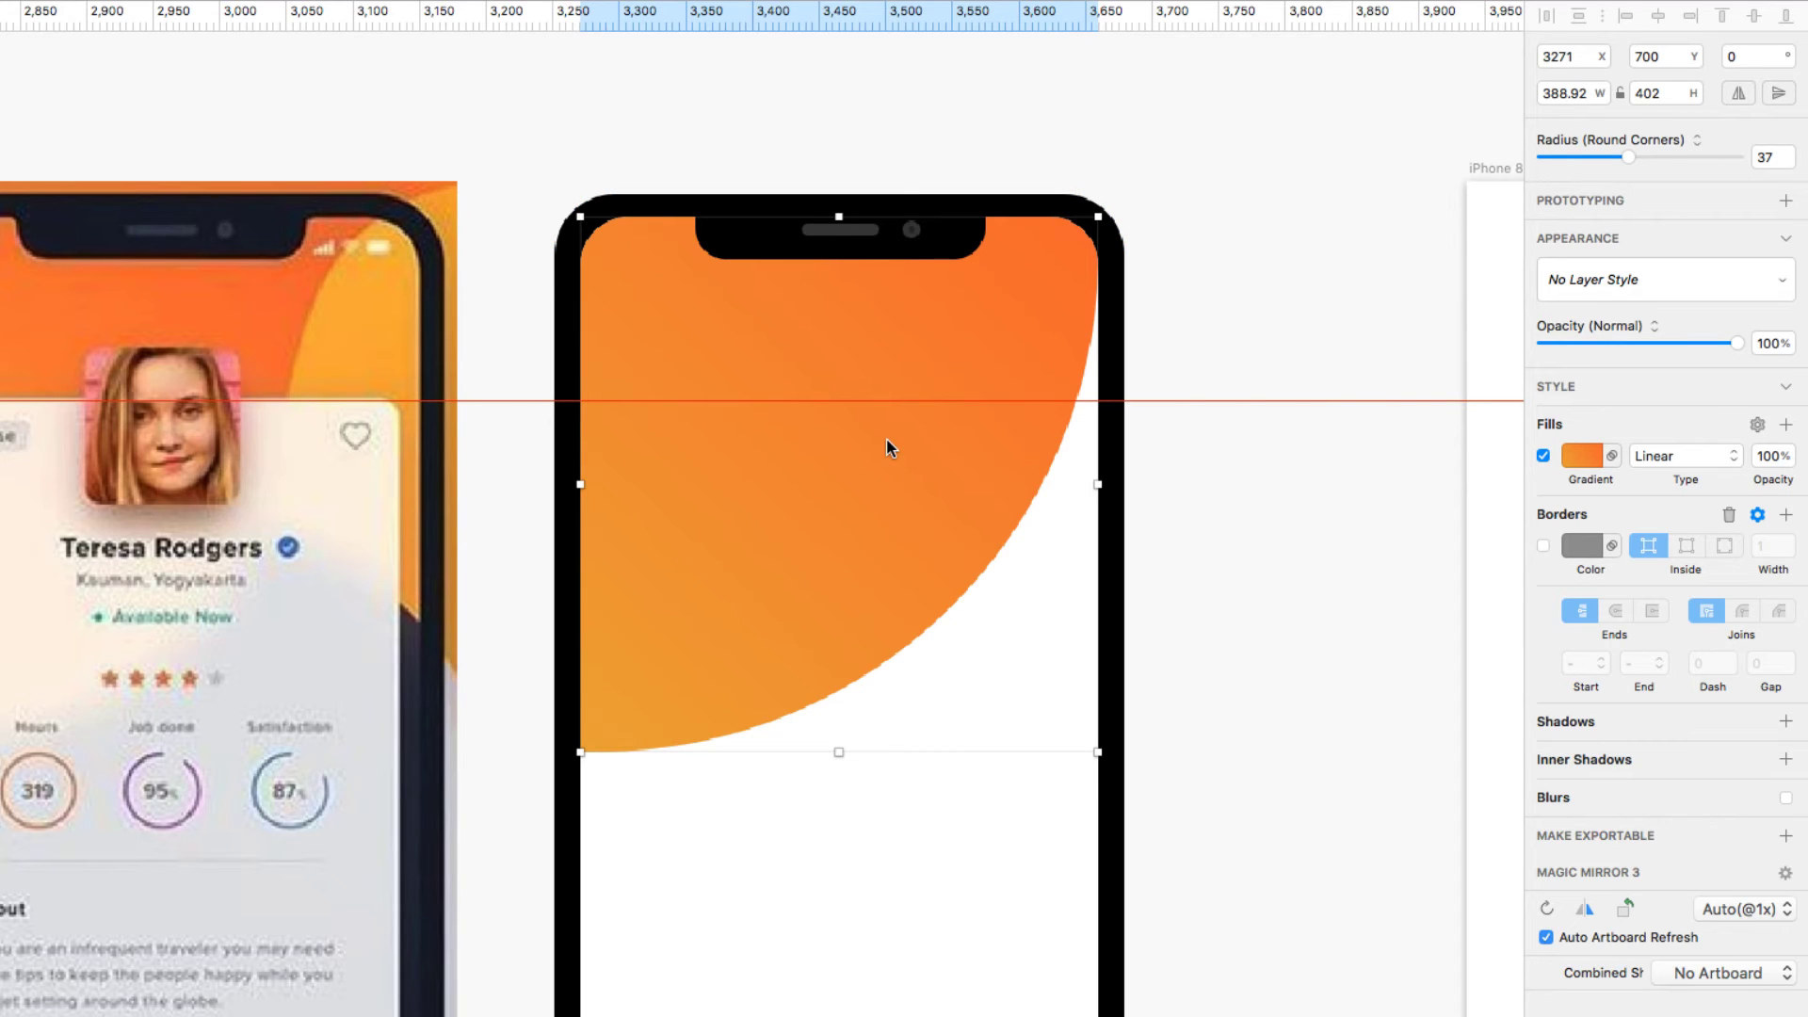
{"action": "key", "text": "o"}
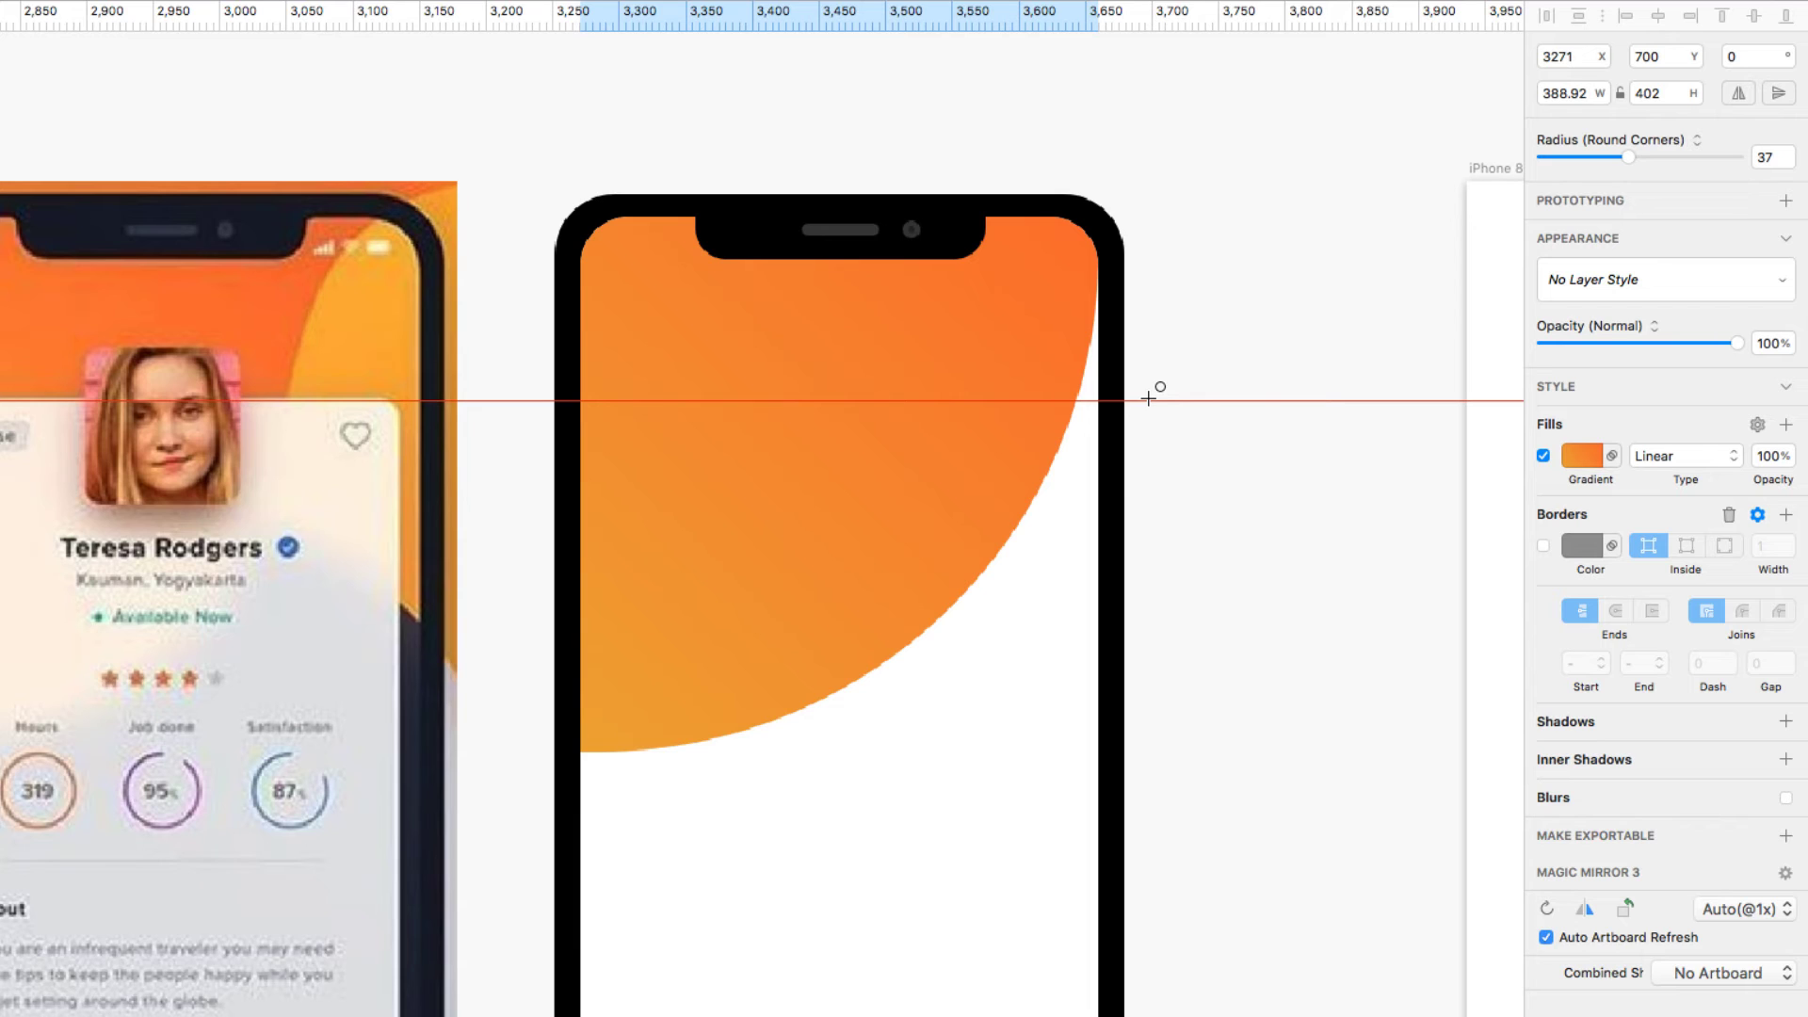
{"action": "left_click_drag", "start_coordinate": [1153, 399], "coordinate": [1279, 672]}
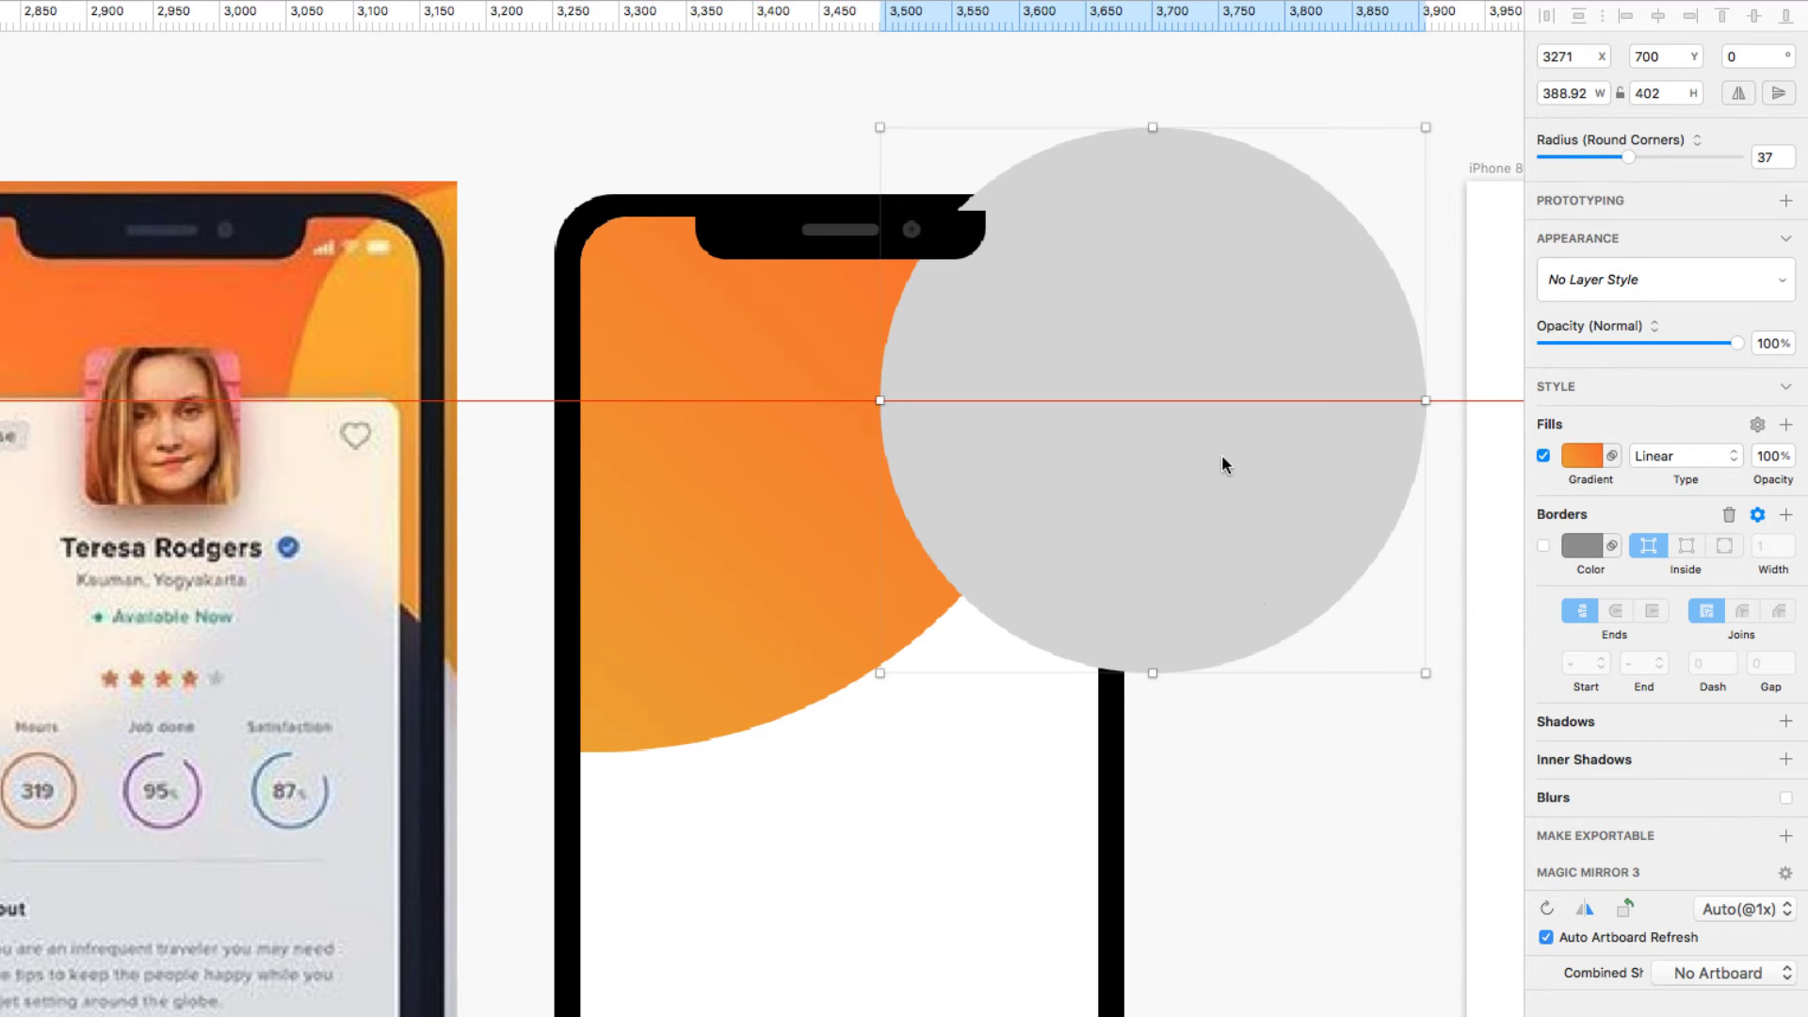
{"action": "left_click_drag", "start_coordinate": [1256, 483], "coordinate": [1229, 491]}
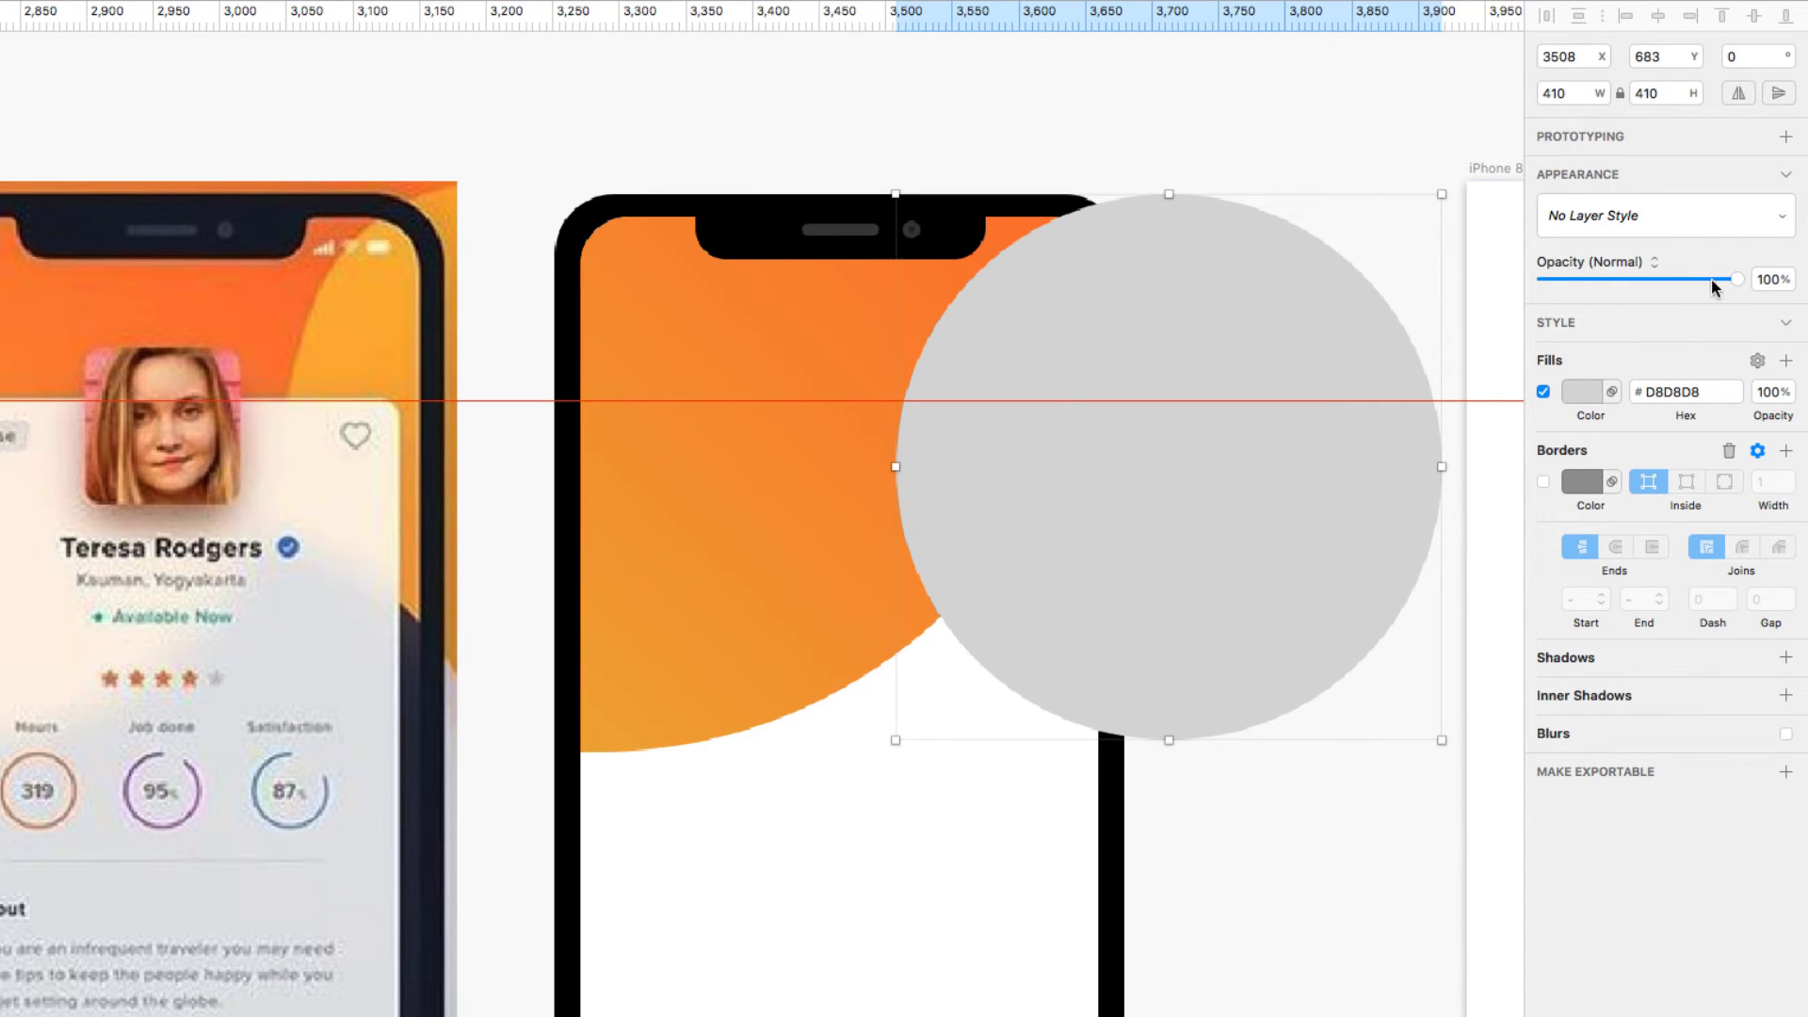
Step: Set the circle's opacity to 82% and add a horizontal guide where the reference's light orange area ends at its lower edge
{"action": "left_click_drag", "start_coordinate": [1739, 279], "coordinate": [1705, 280]}
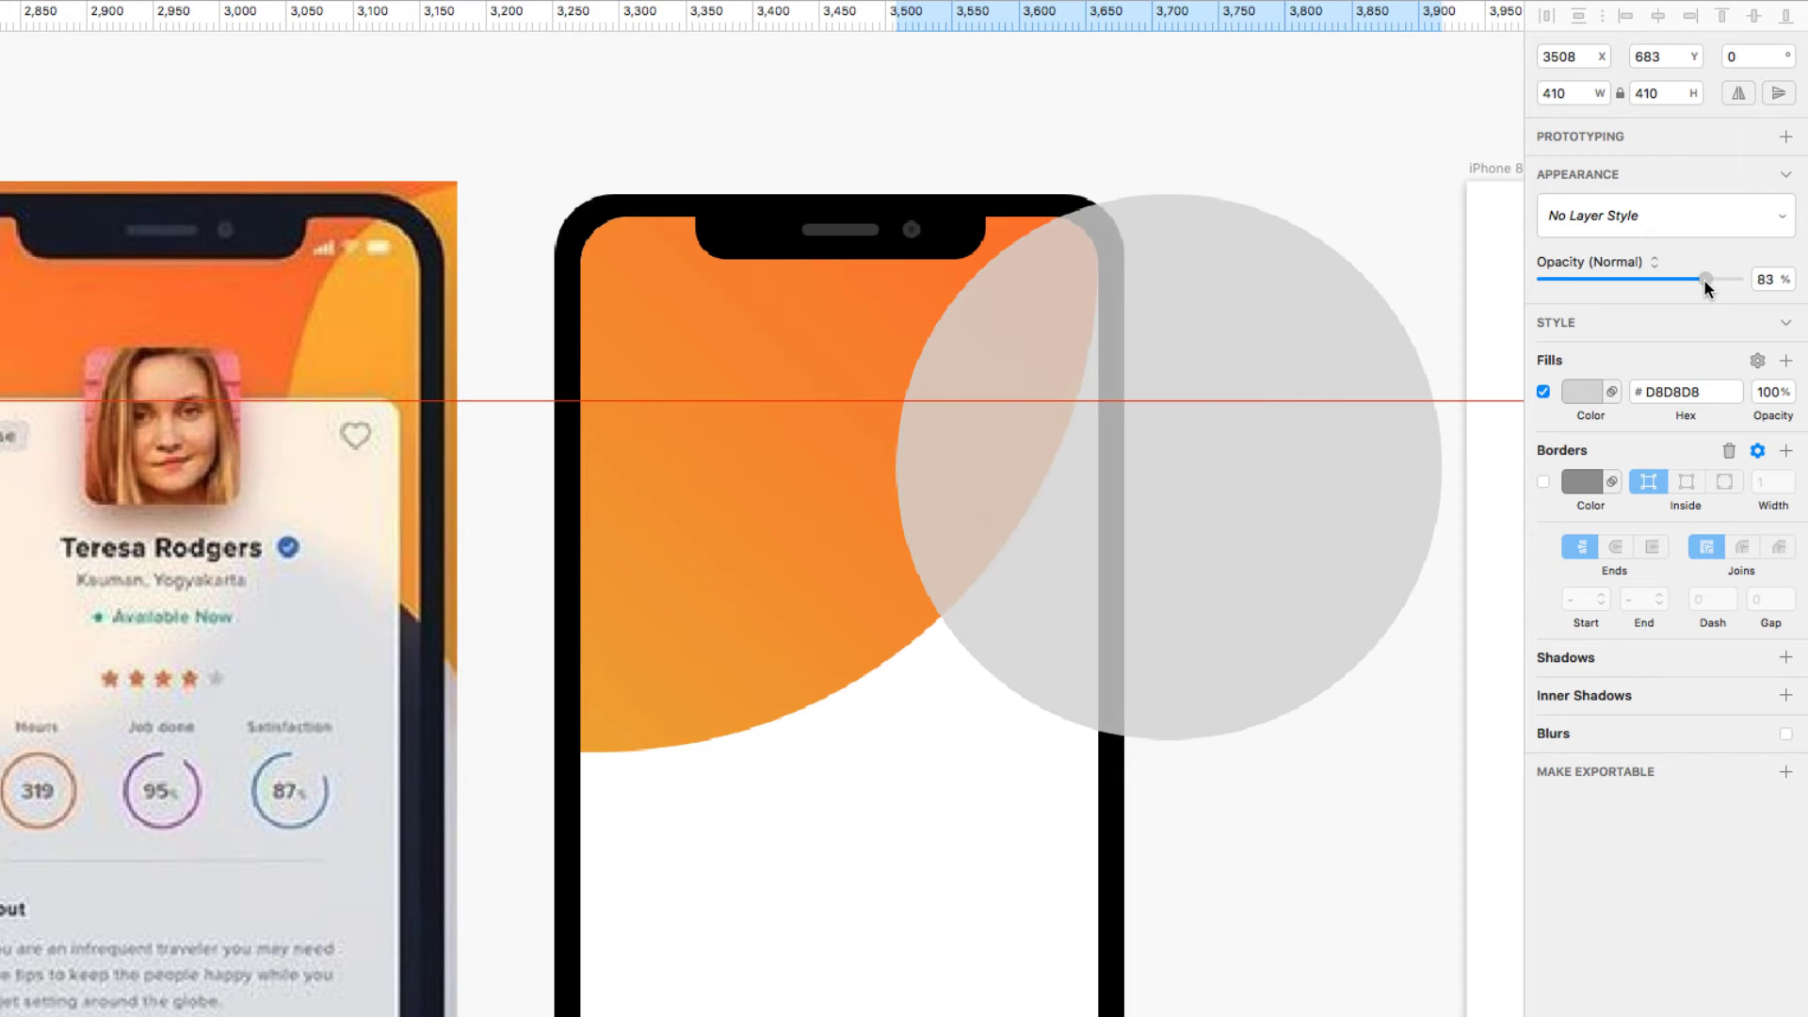
{"action": "left_click", "coordinate": [1061, 219]}
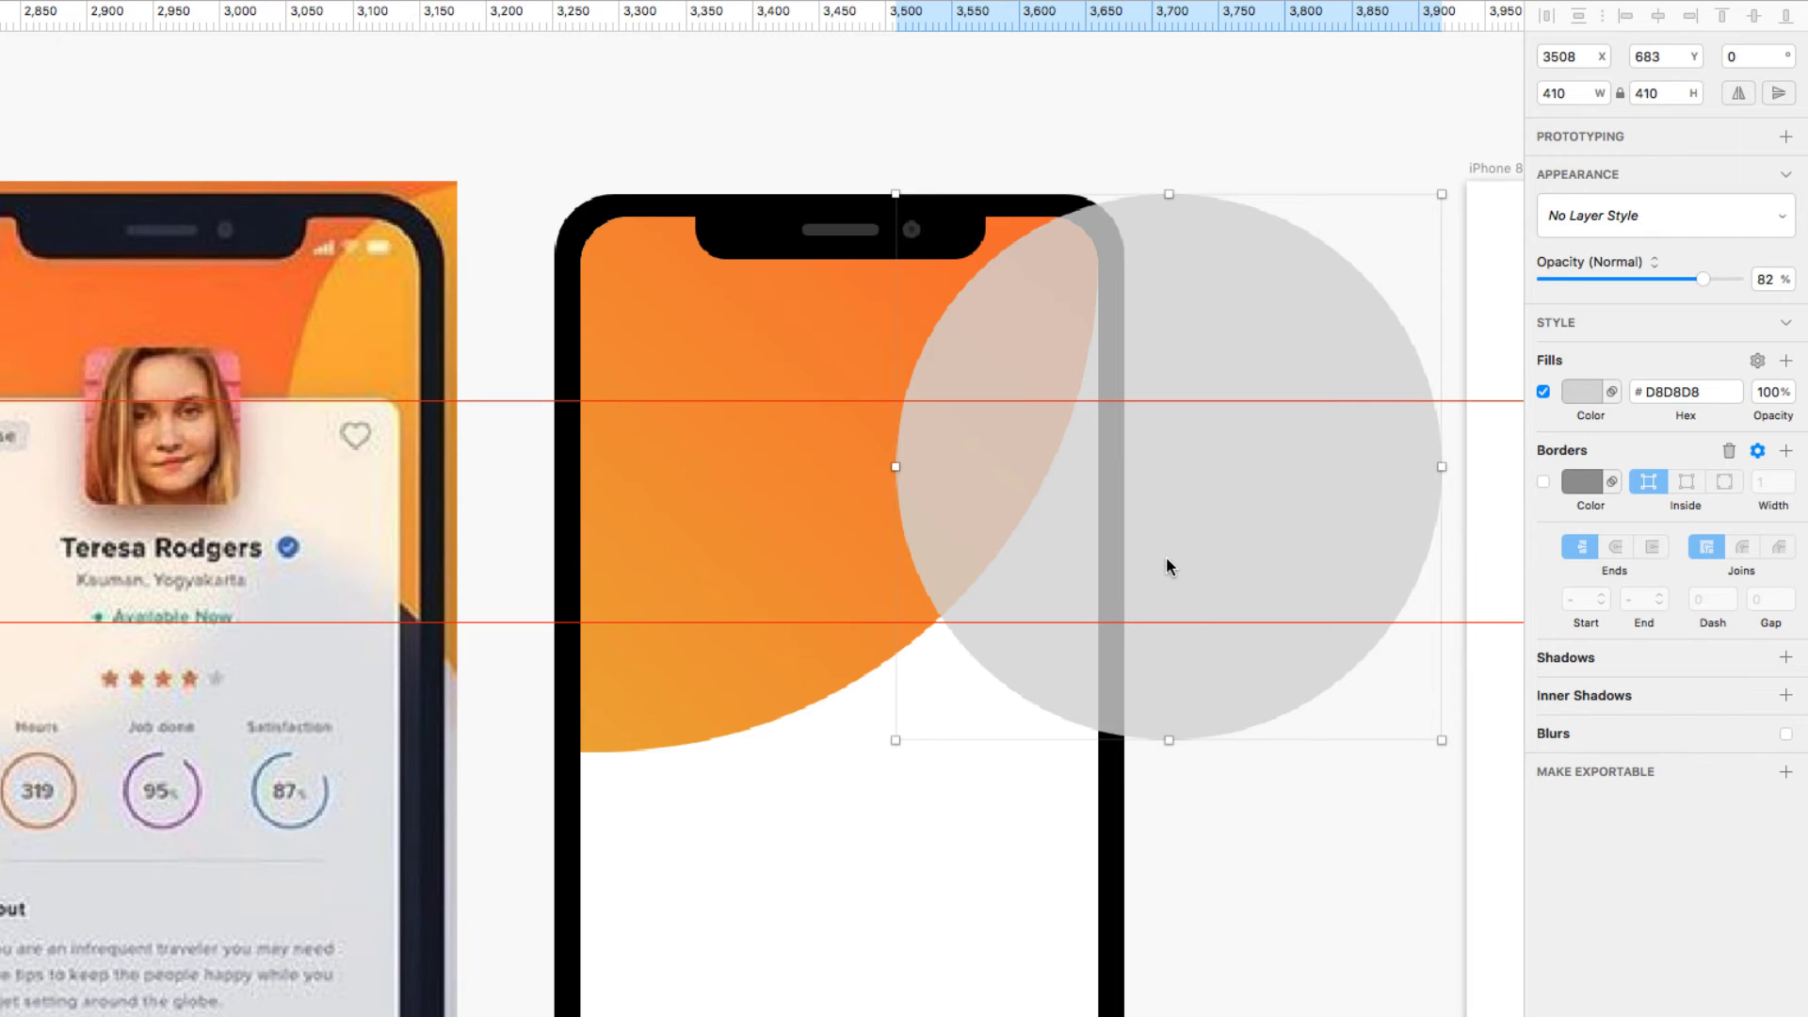
Step: Shift the neighbouring iPhone artboard away from the phone mockup to X 3994
{"action": "left_click_drag", "start_coordinate": [1168, 559], "coordinate": [1219, 501]}
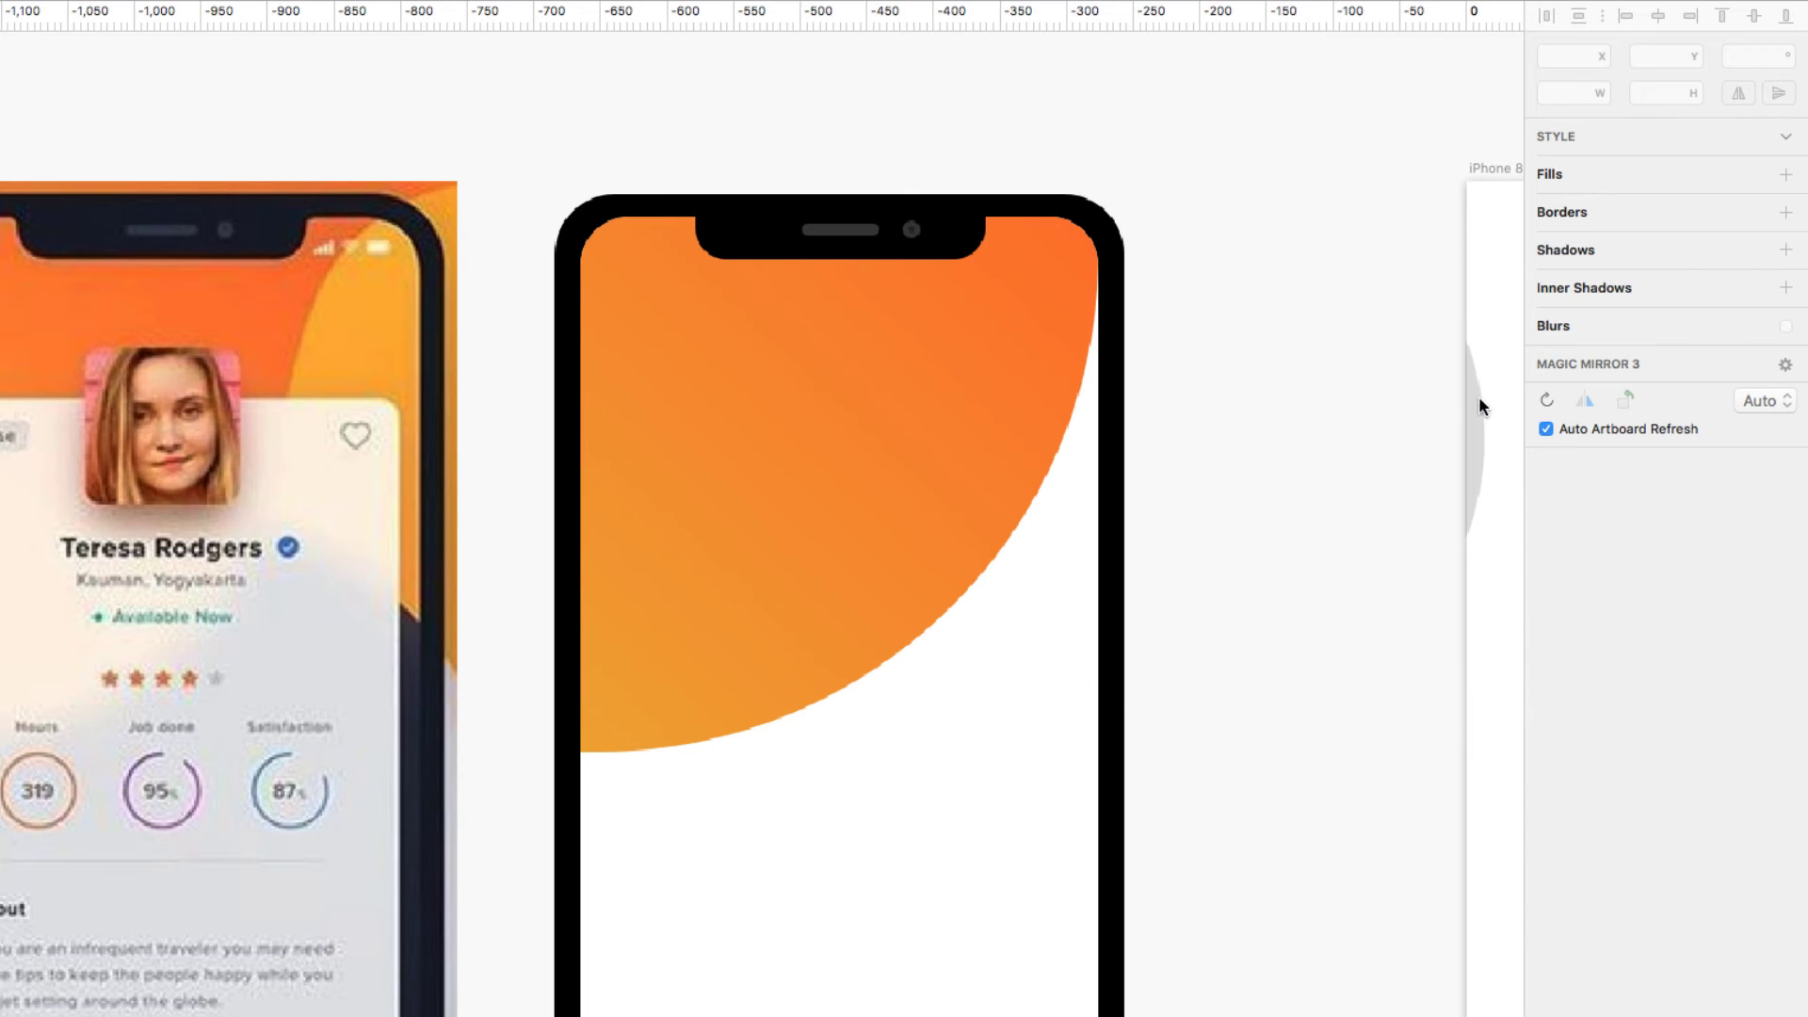
{"action": "left_click_drag", "start_coordinate": [1473, 409], "coordinate": [1387, 401]}
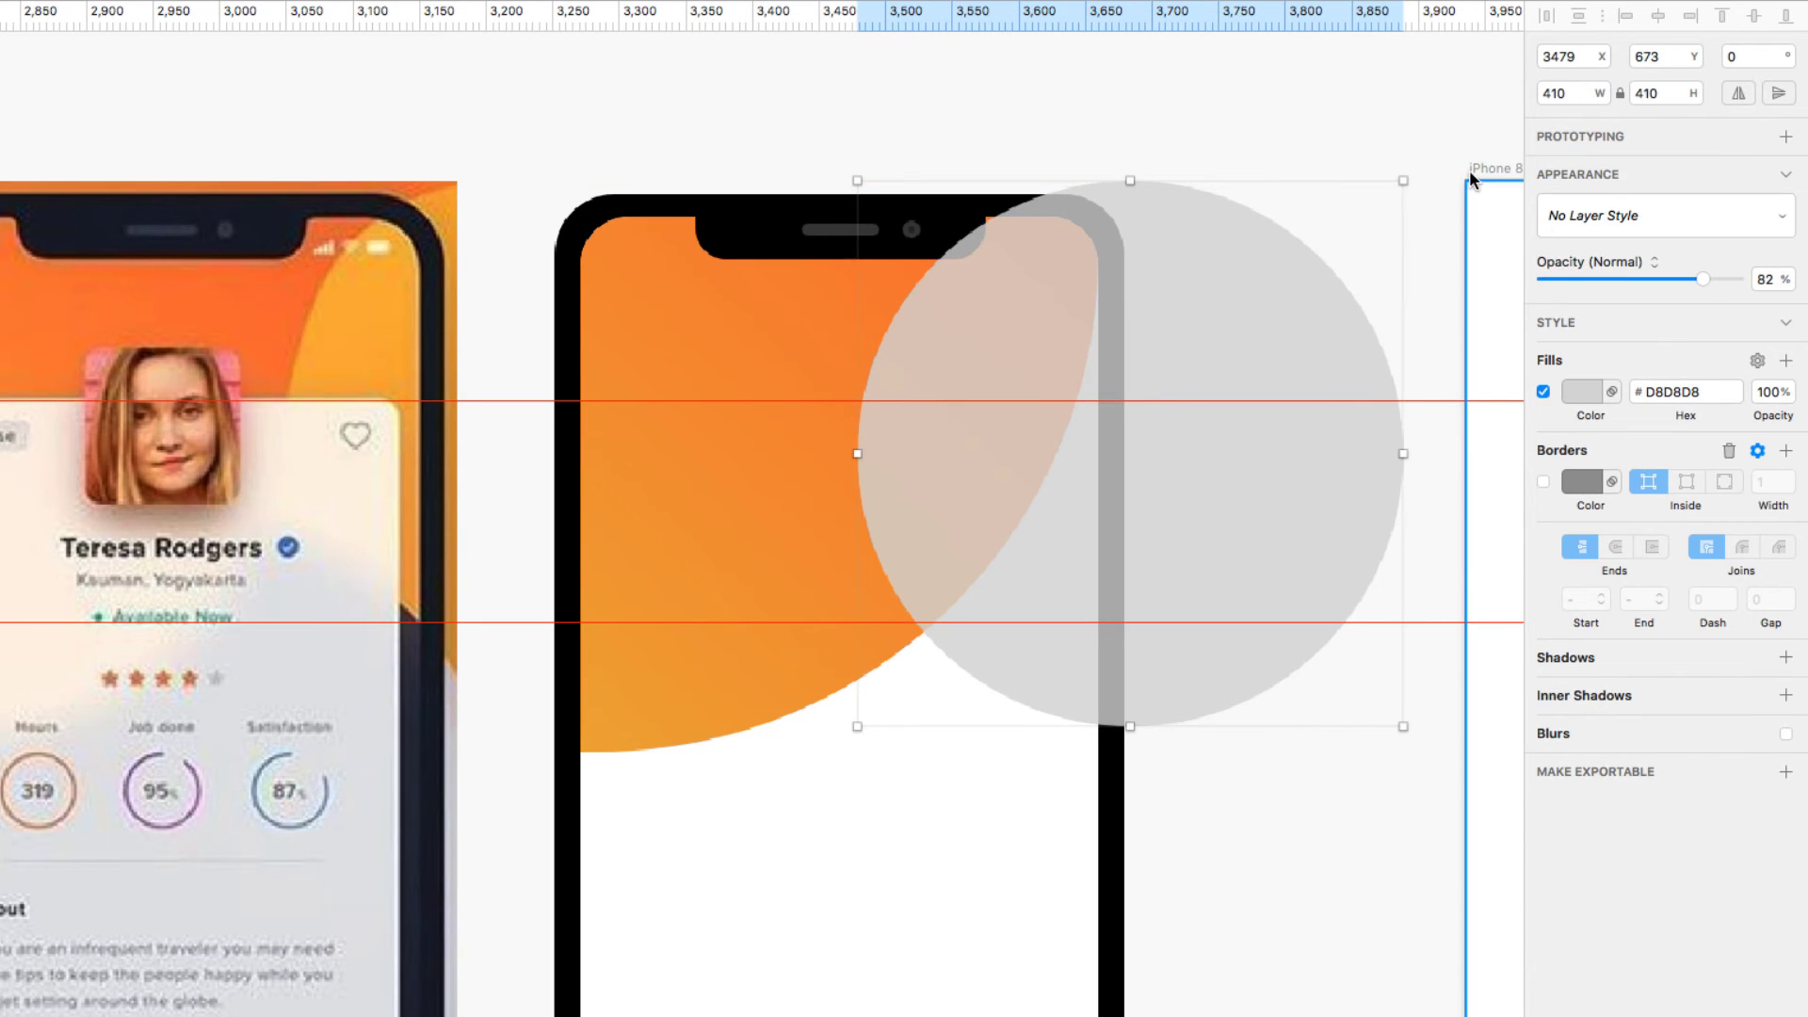
{"action": "left_click", "coordinate": [1473, 166]}
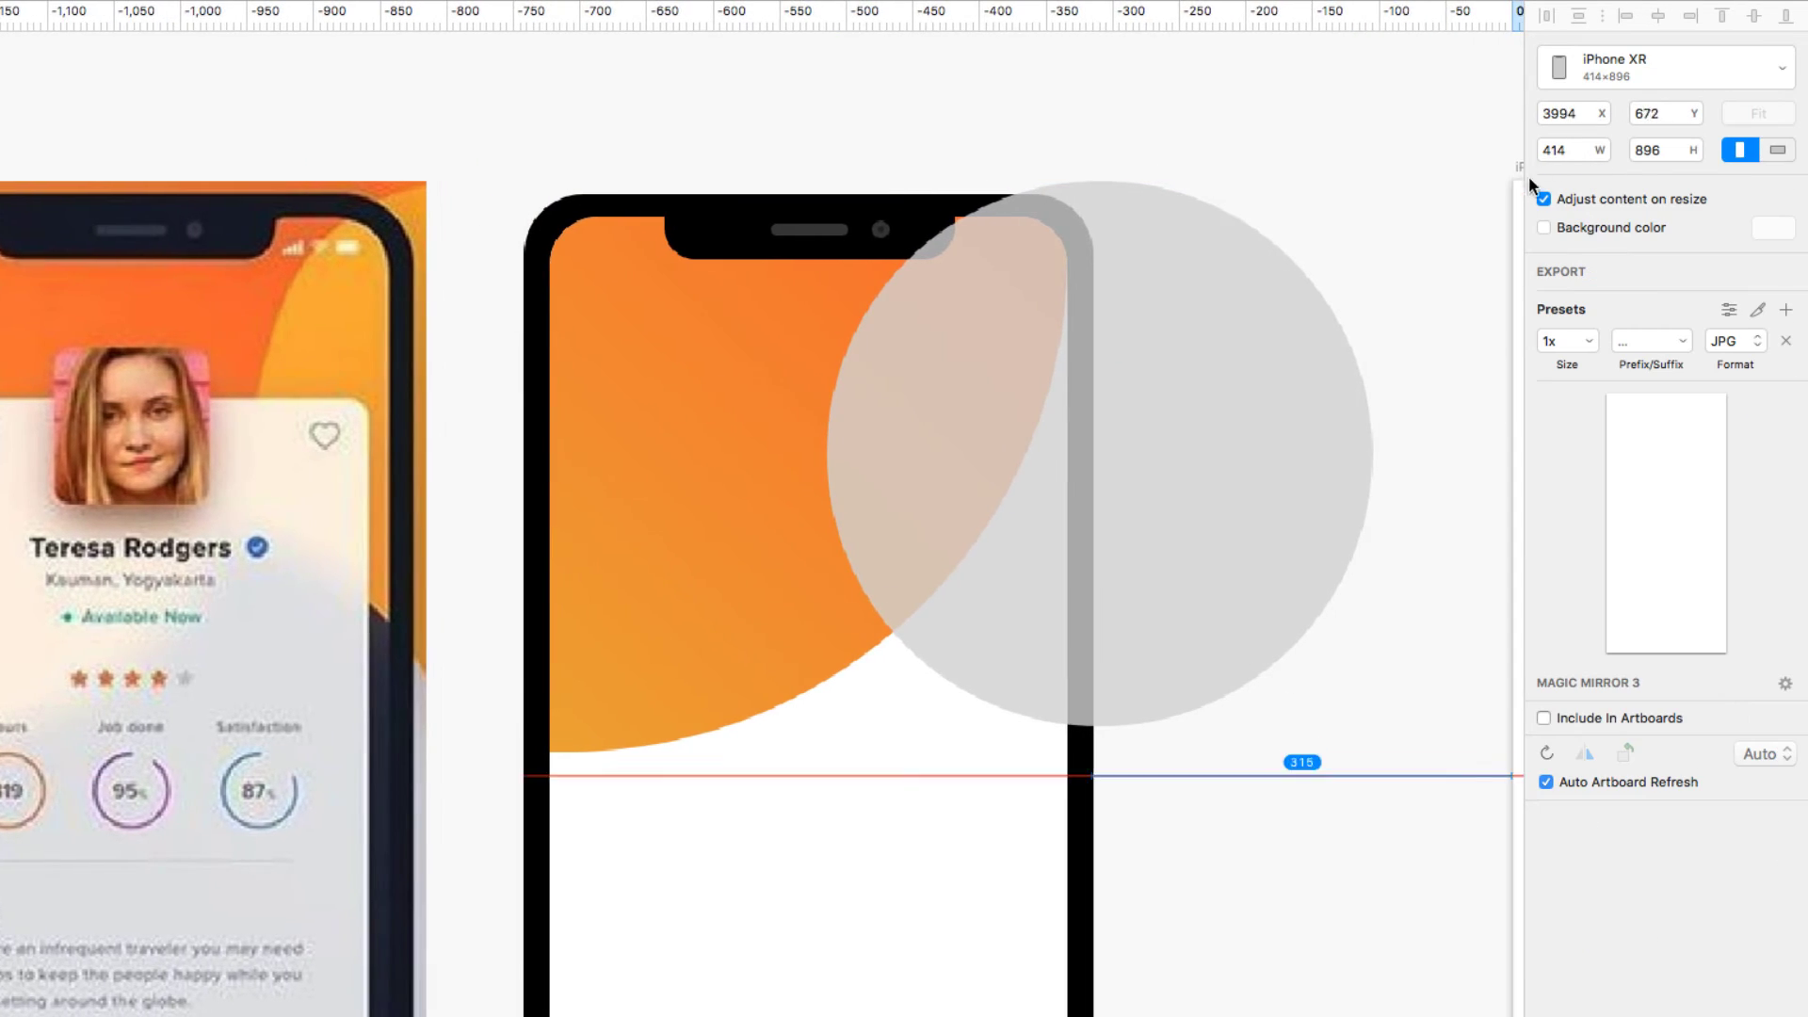
Step: Realign the circle's top with the bezel at Y 683 and scale it down proportionally to 321 × 321, ending at the lower guide
{"action": "left_click", "coordinate": [1115, 320]}
{"action": "left_click_drag", "start_coordinate": [1115, 320], "coordinate": [1171, 335]}
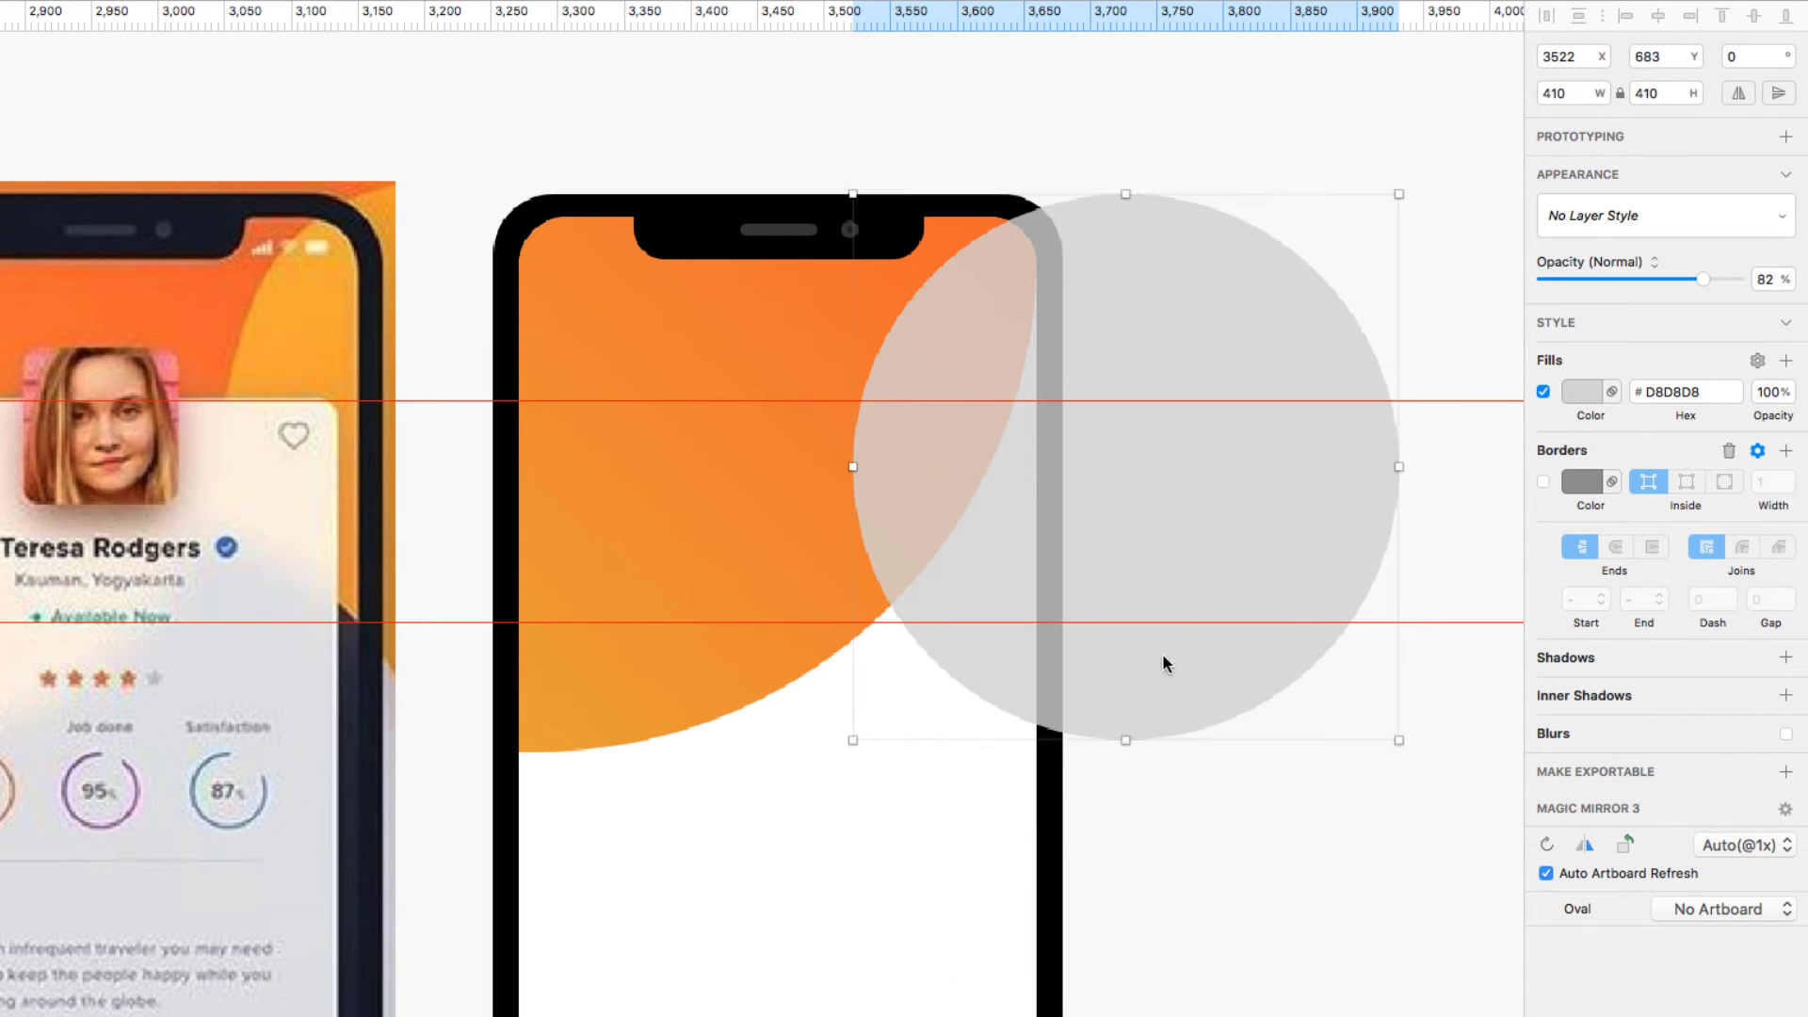
{"action": "left_click_drag", "start_coordinate": [1398, 739], "coordinate": [1310, 621]}
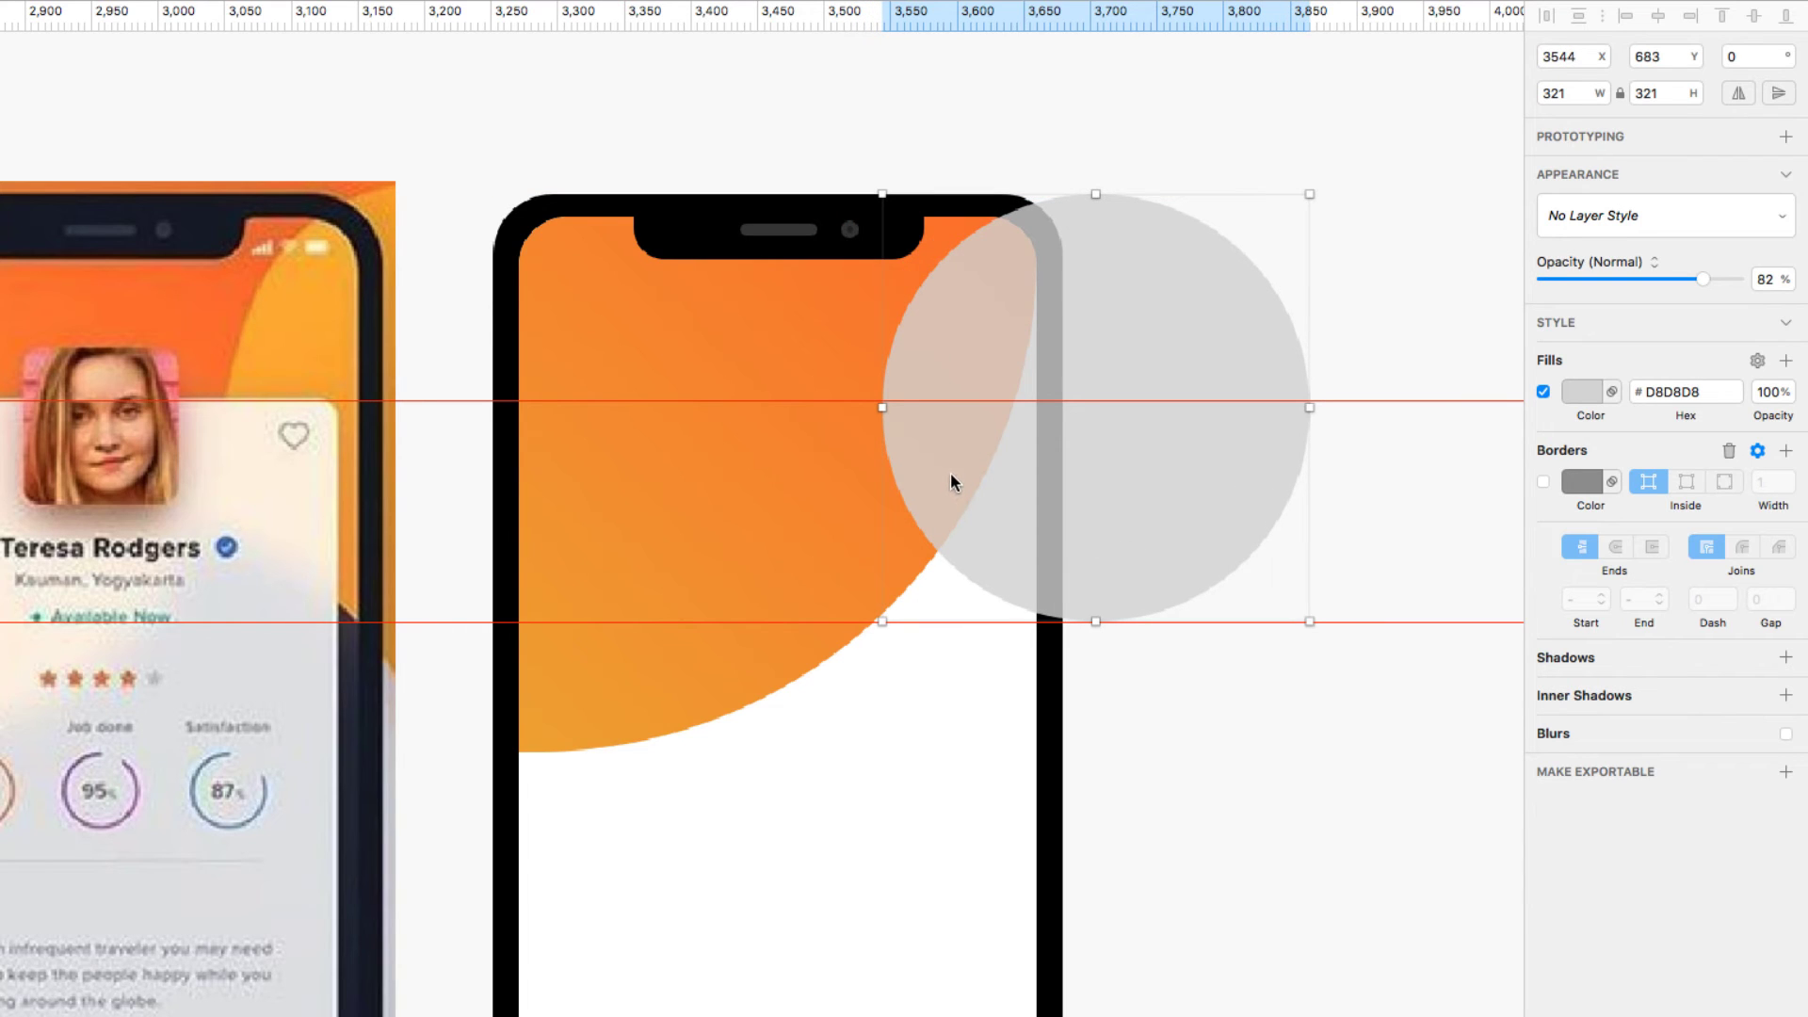
Step: Move the circle's leftmost point inward to X 3567, finish the path editing and set the shape's opacity to 100%
{"action": "key", "text": "Return"}
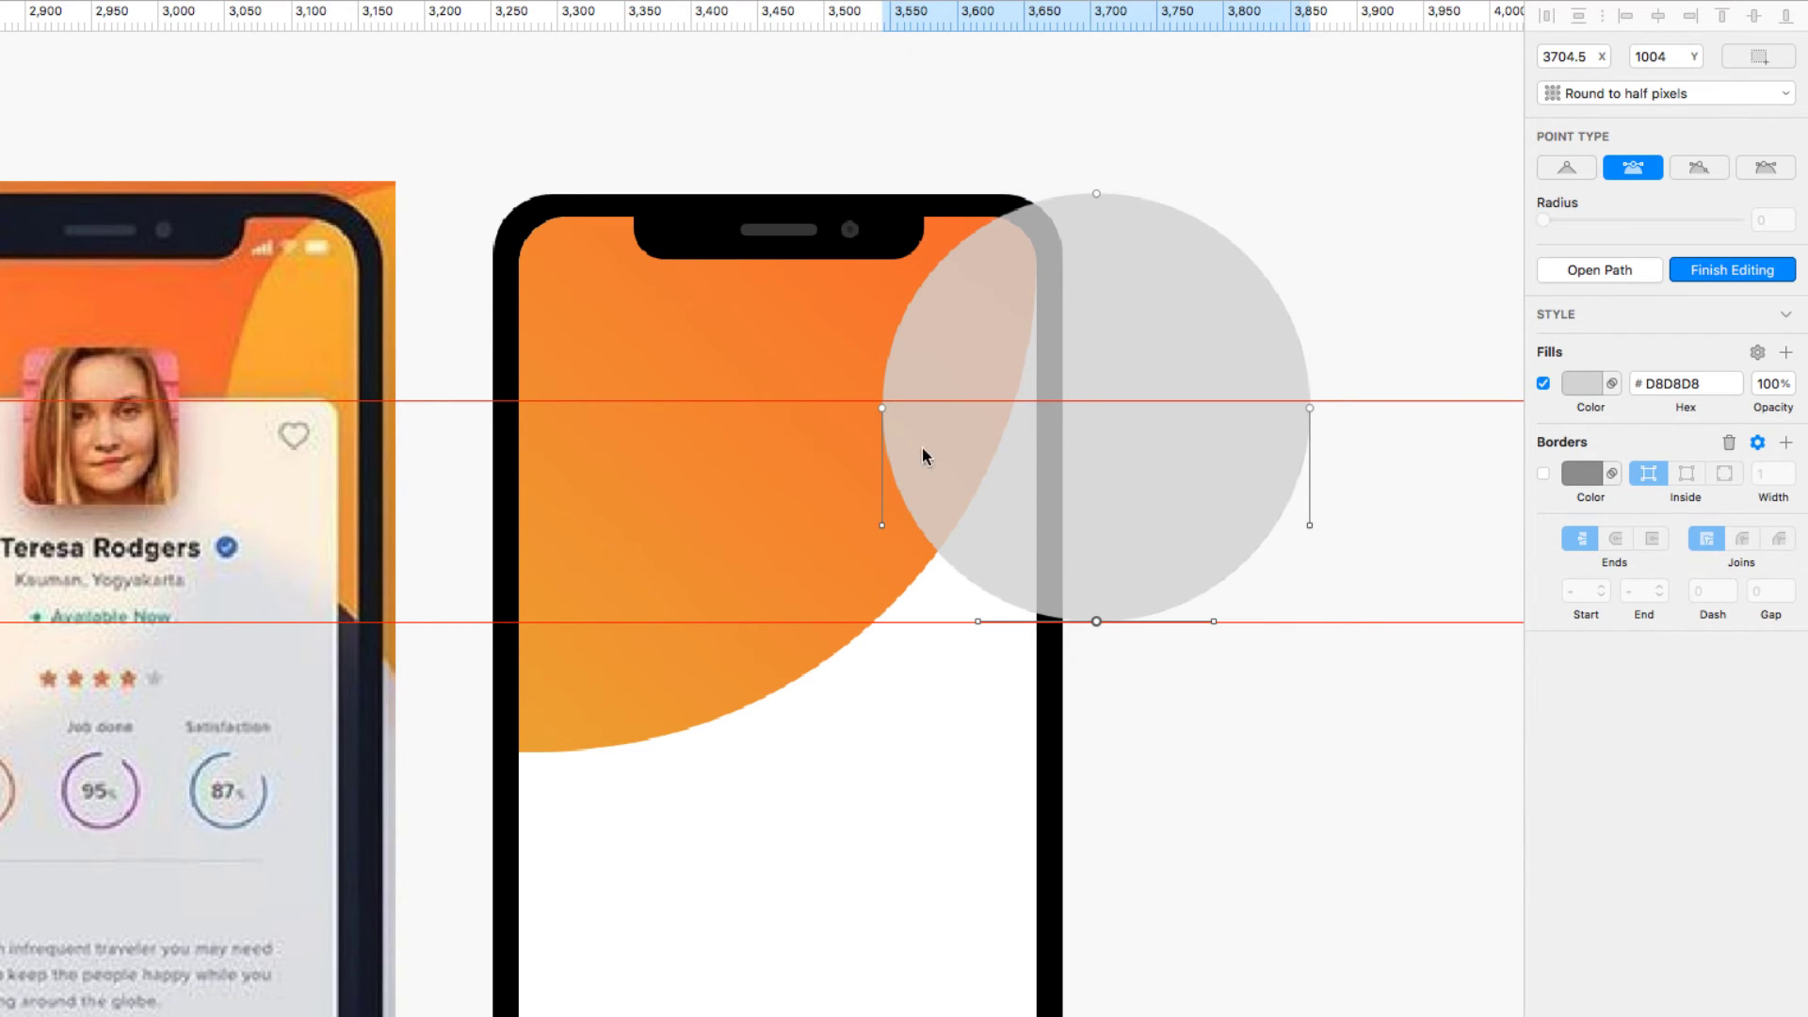
{"action": "left_click_drag", "start_coordinate": [891, 408], "coordinate": [912, 409]}
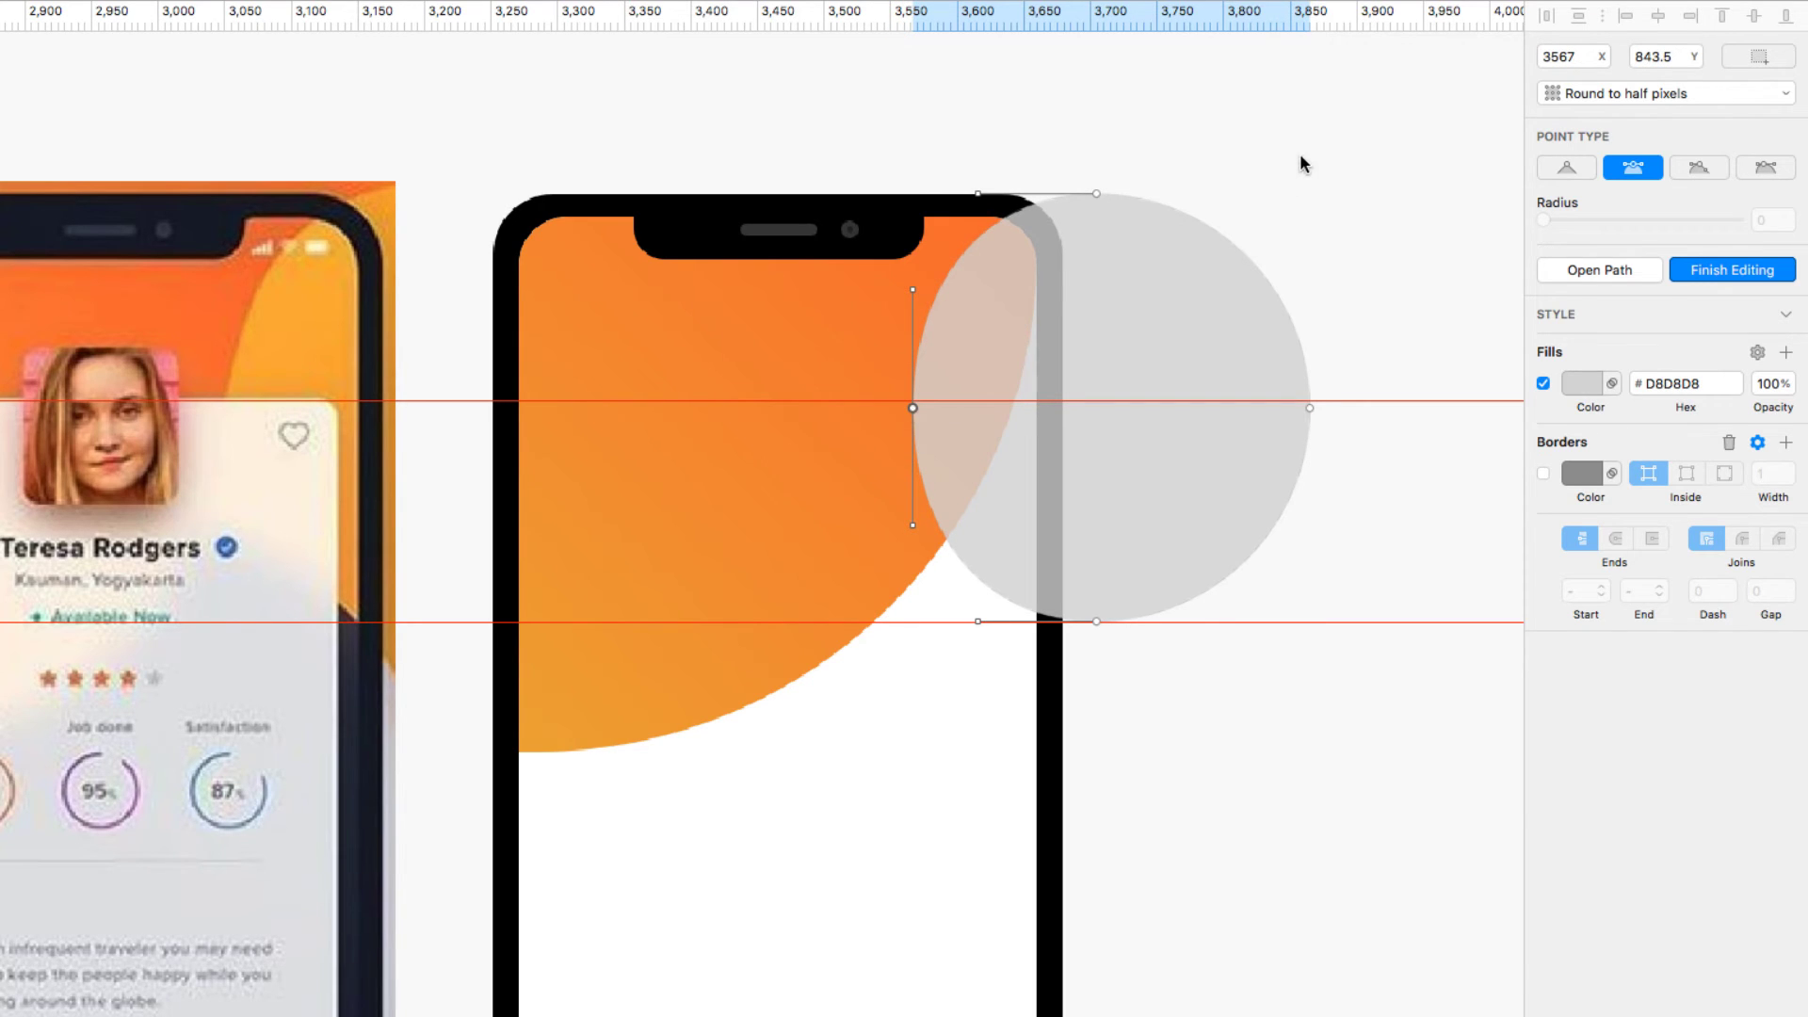
{"action": "key", "text": "Escape"}
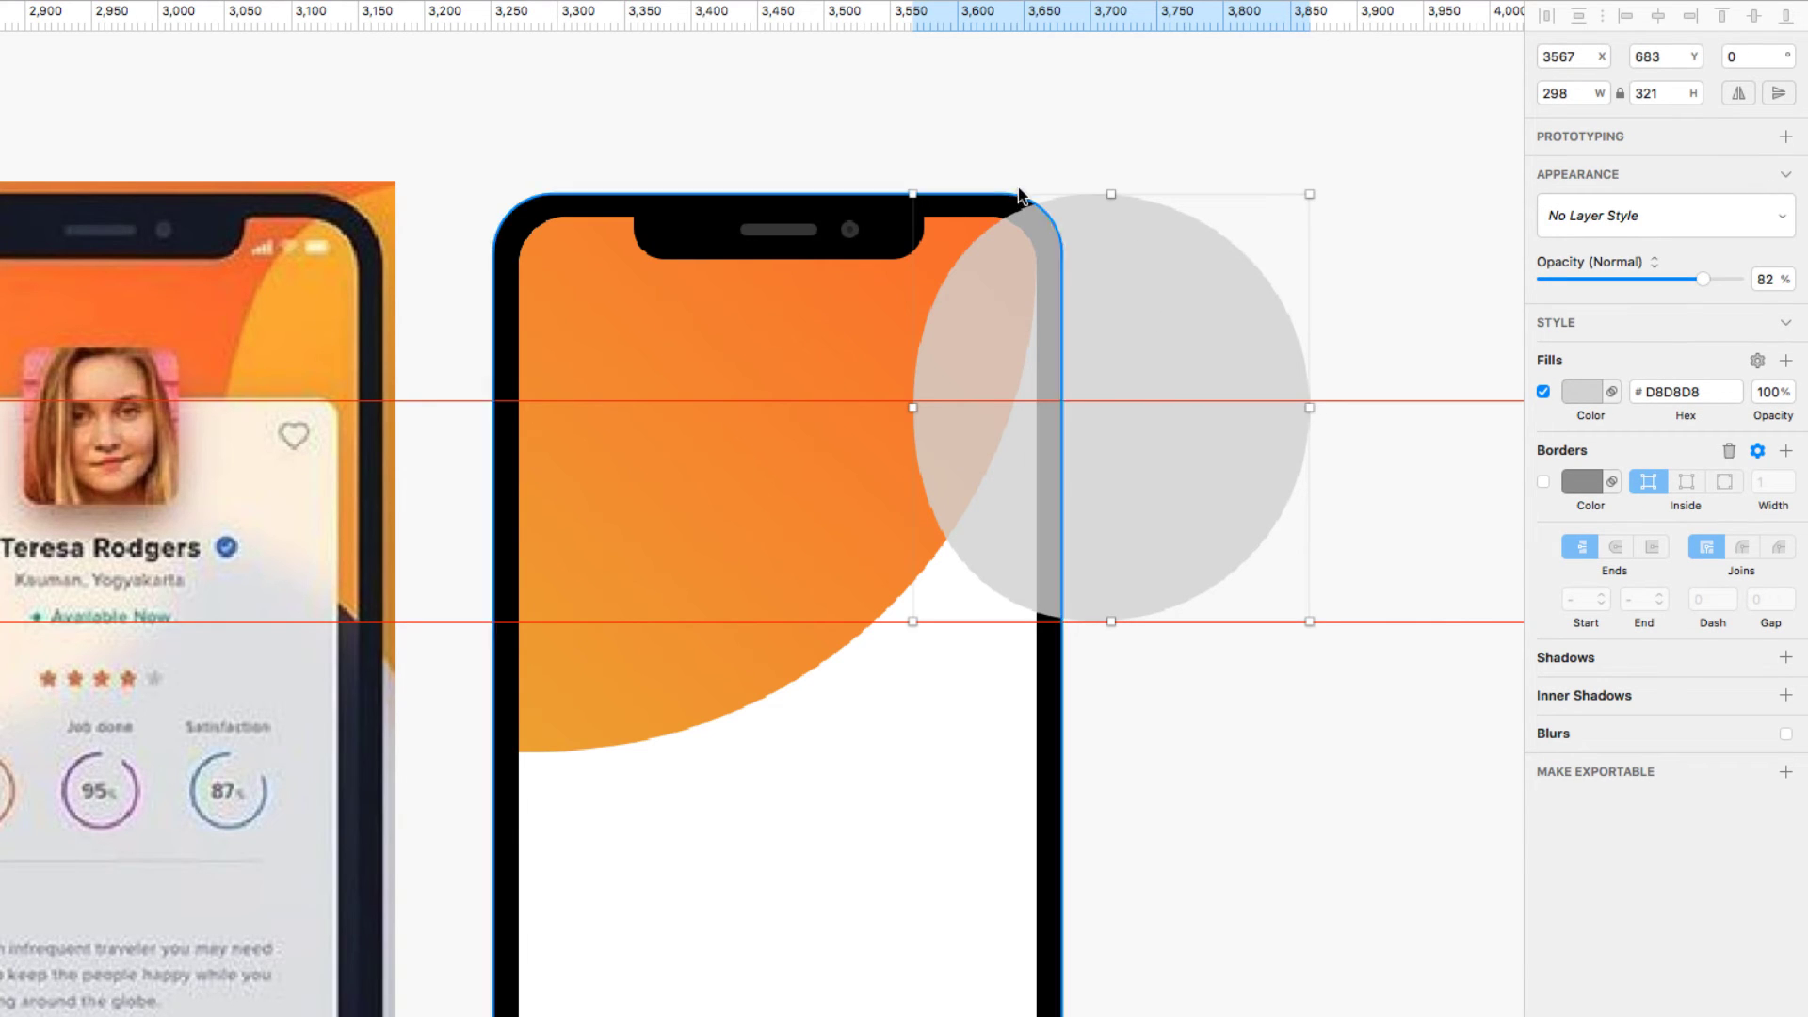
{"action": "left_click_drag", "start_coordinate": [1703, 279], "coordinate": [1754, 278]}
Step: Duplicate the Inside BG layer and intersect the copy with the grey oval
{"action": "left_click", "coordinate": [946, 727]}
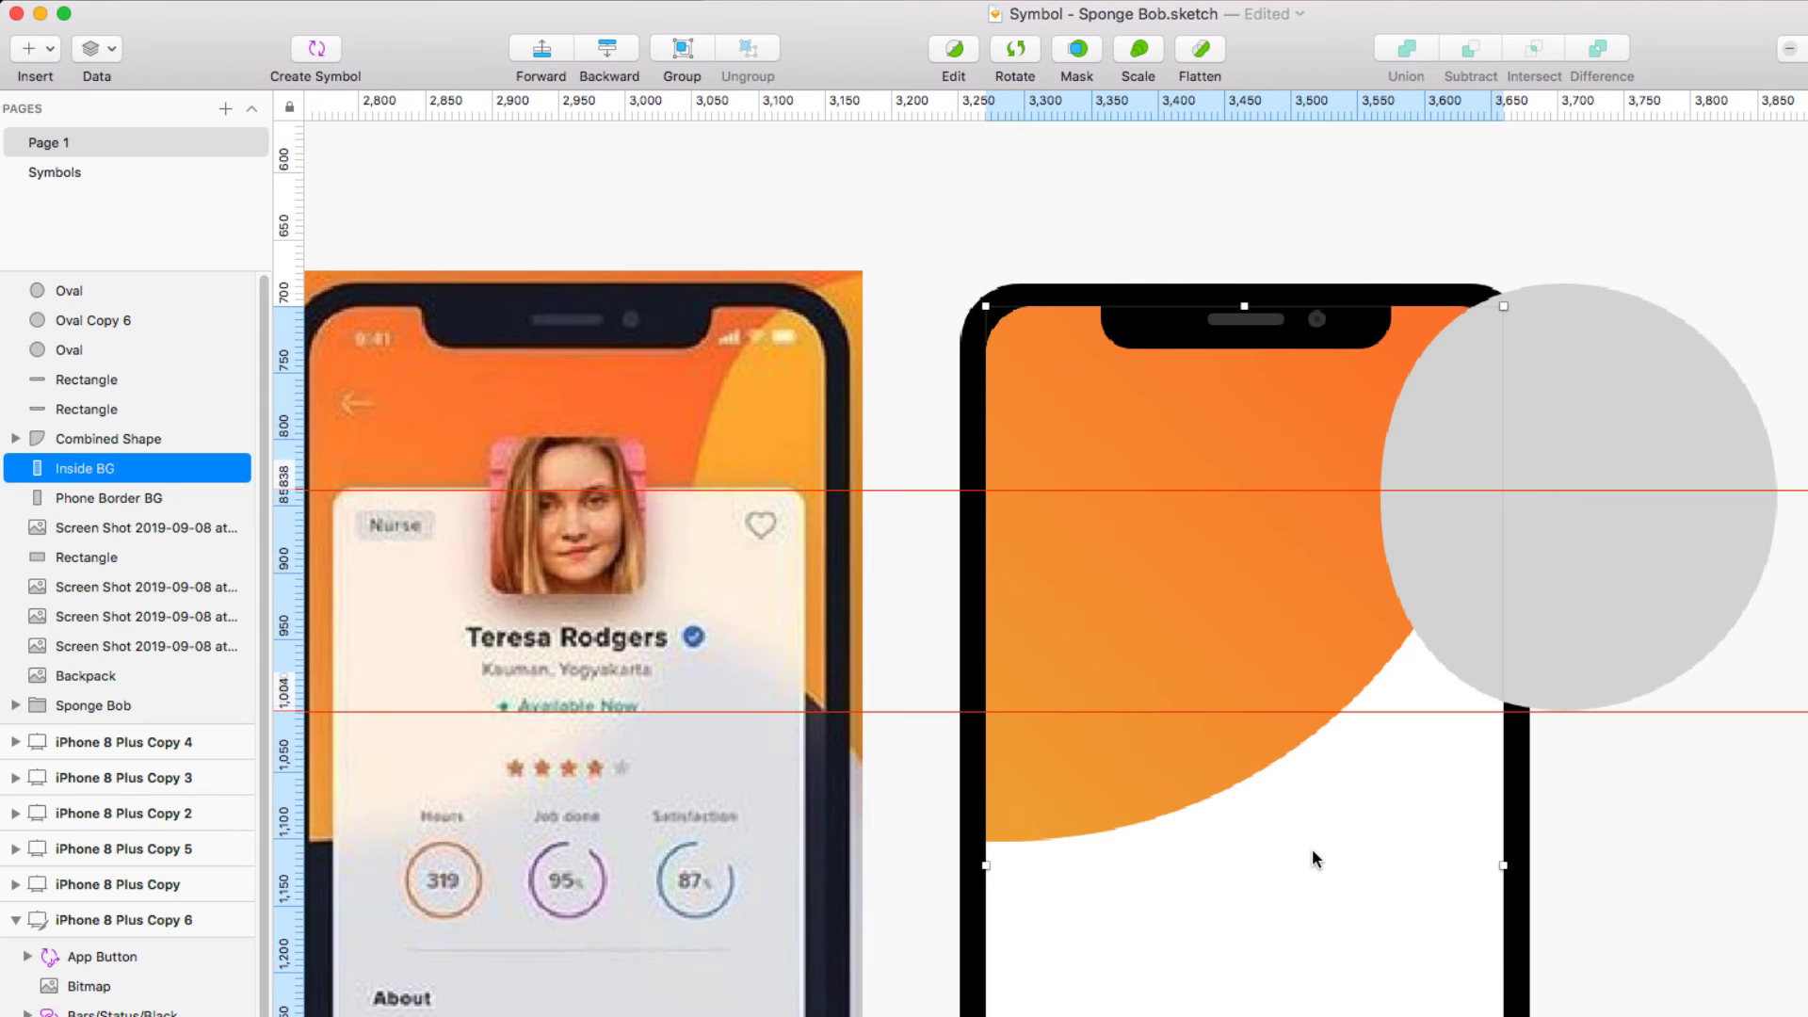
{"action": "key", "text": "super+d"}
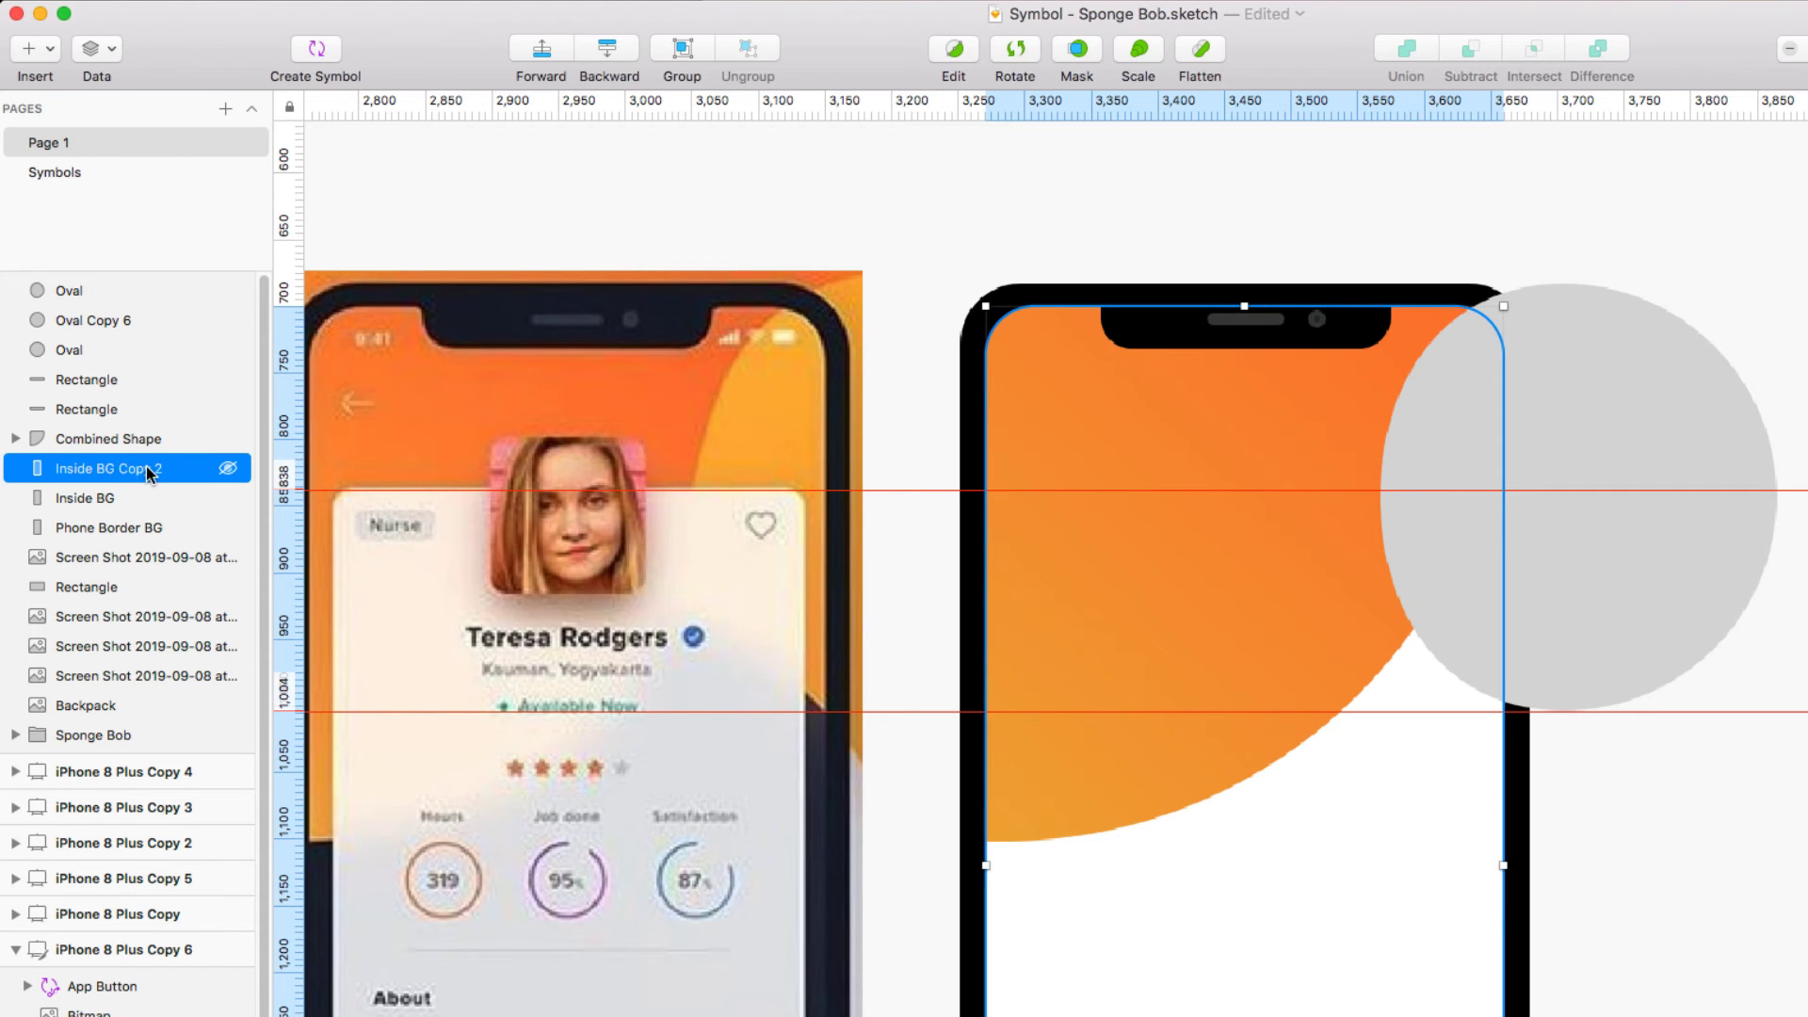
{"action": "left_click", "coordinate": [1672, 575]}
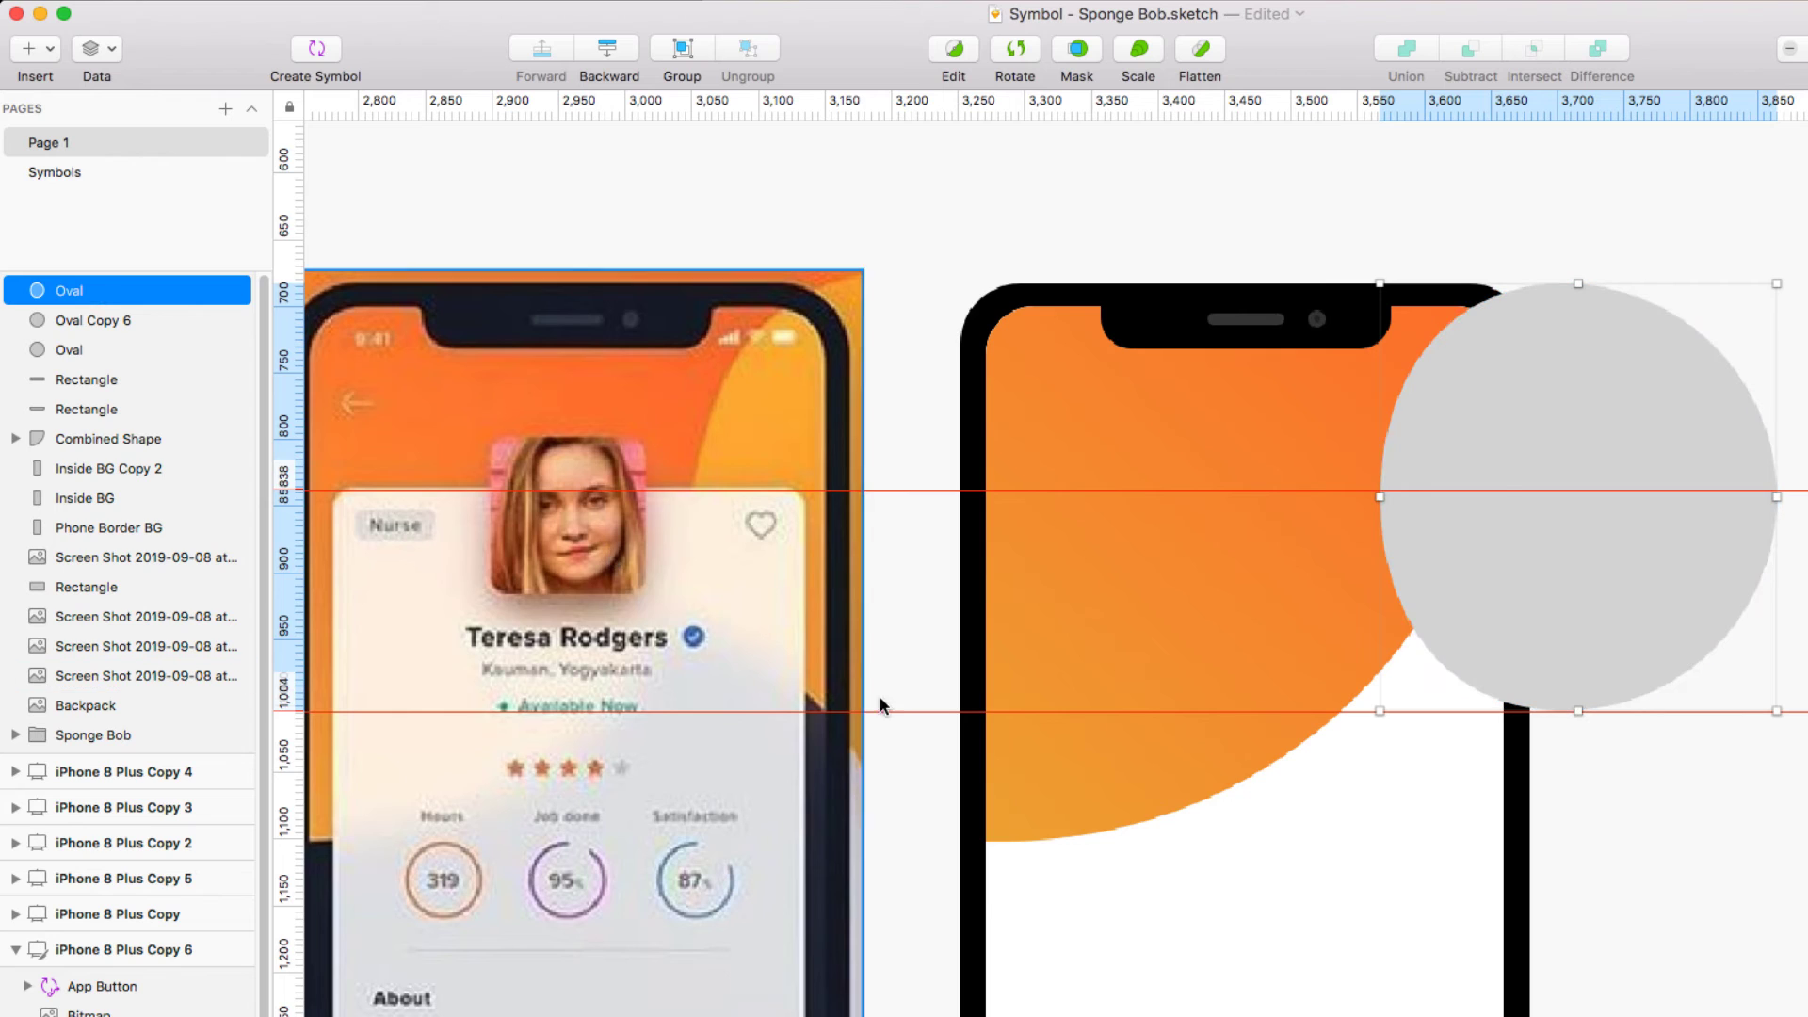
{"action": "left_click", "coordinate": [1234, 889], "text": "shift"}
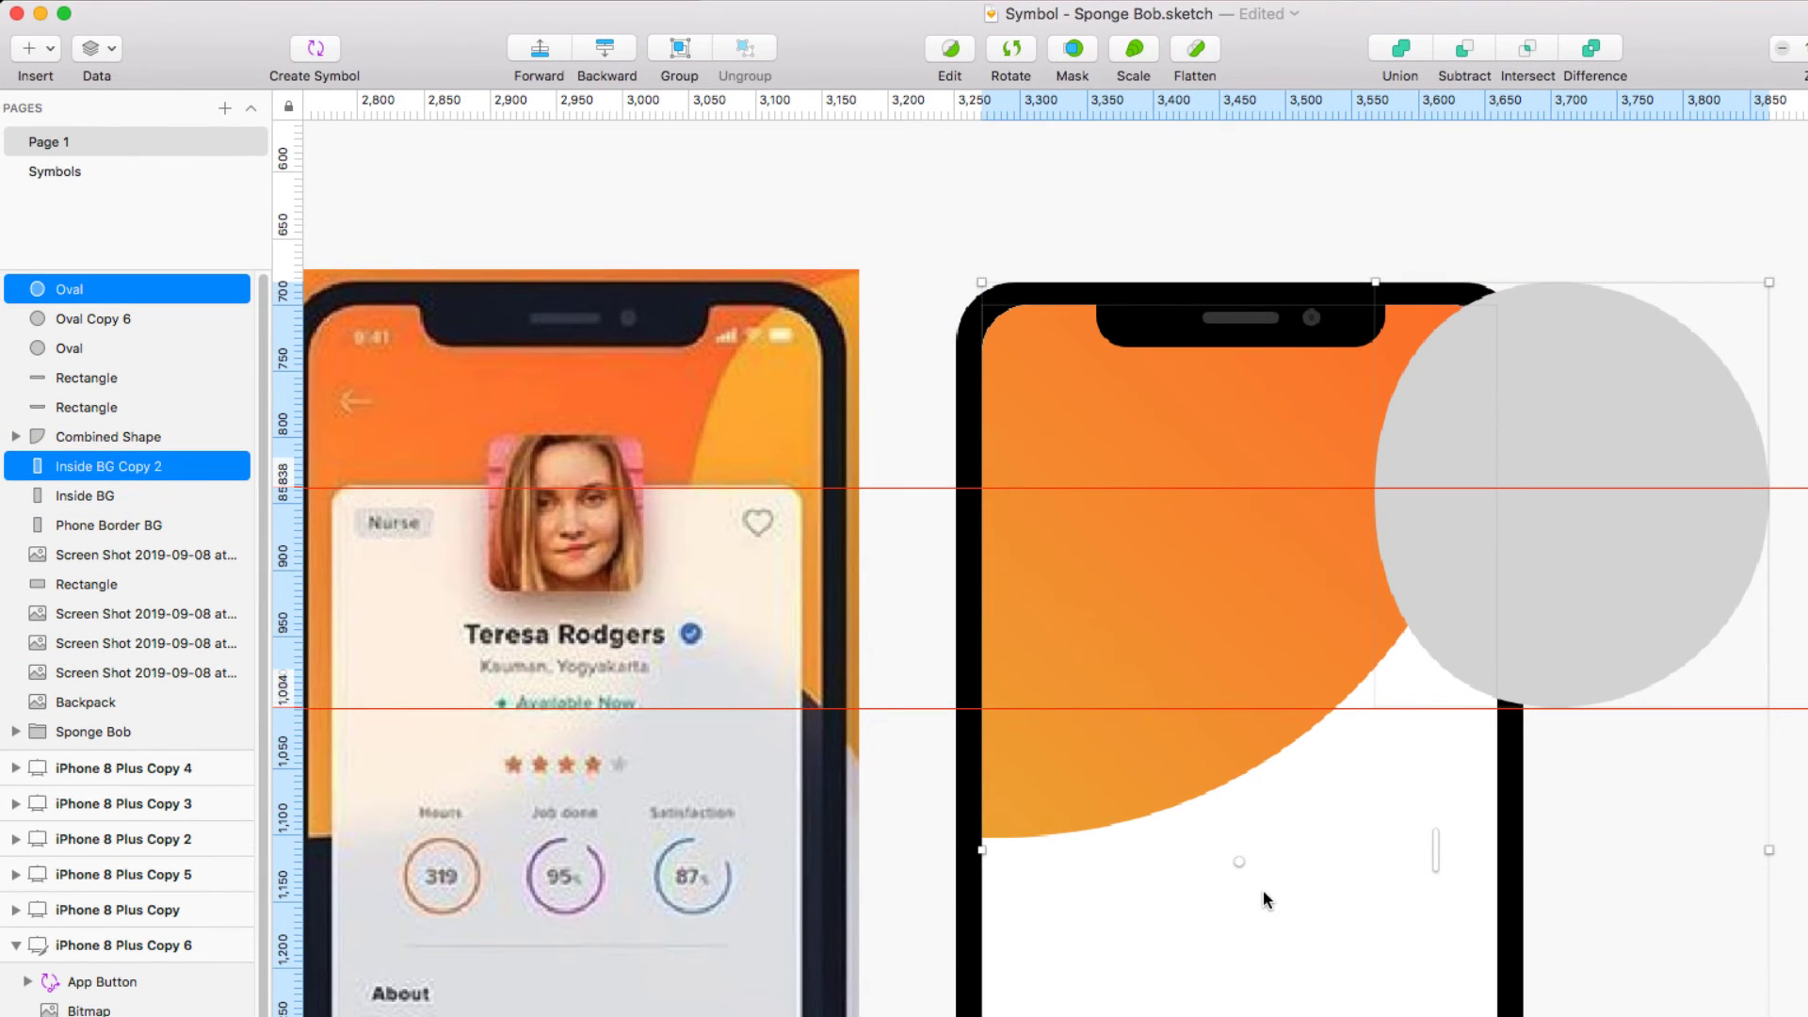
{"action": "left_click", "coordinate": [1527, 51]}
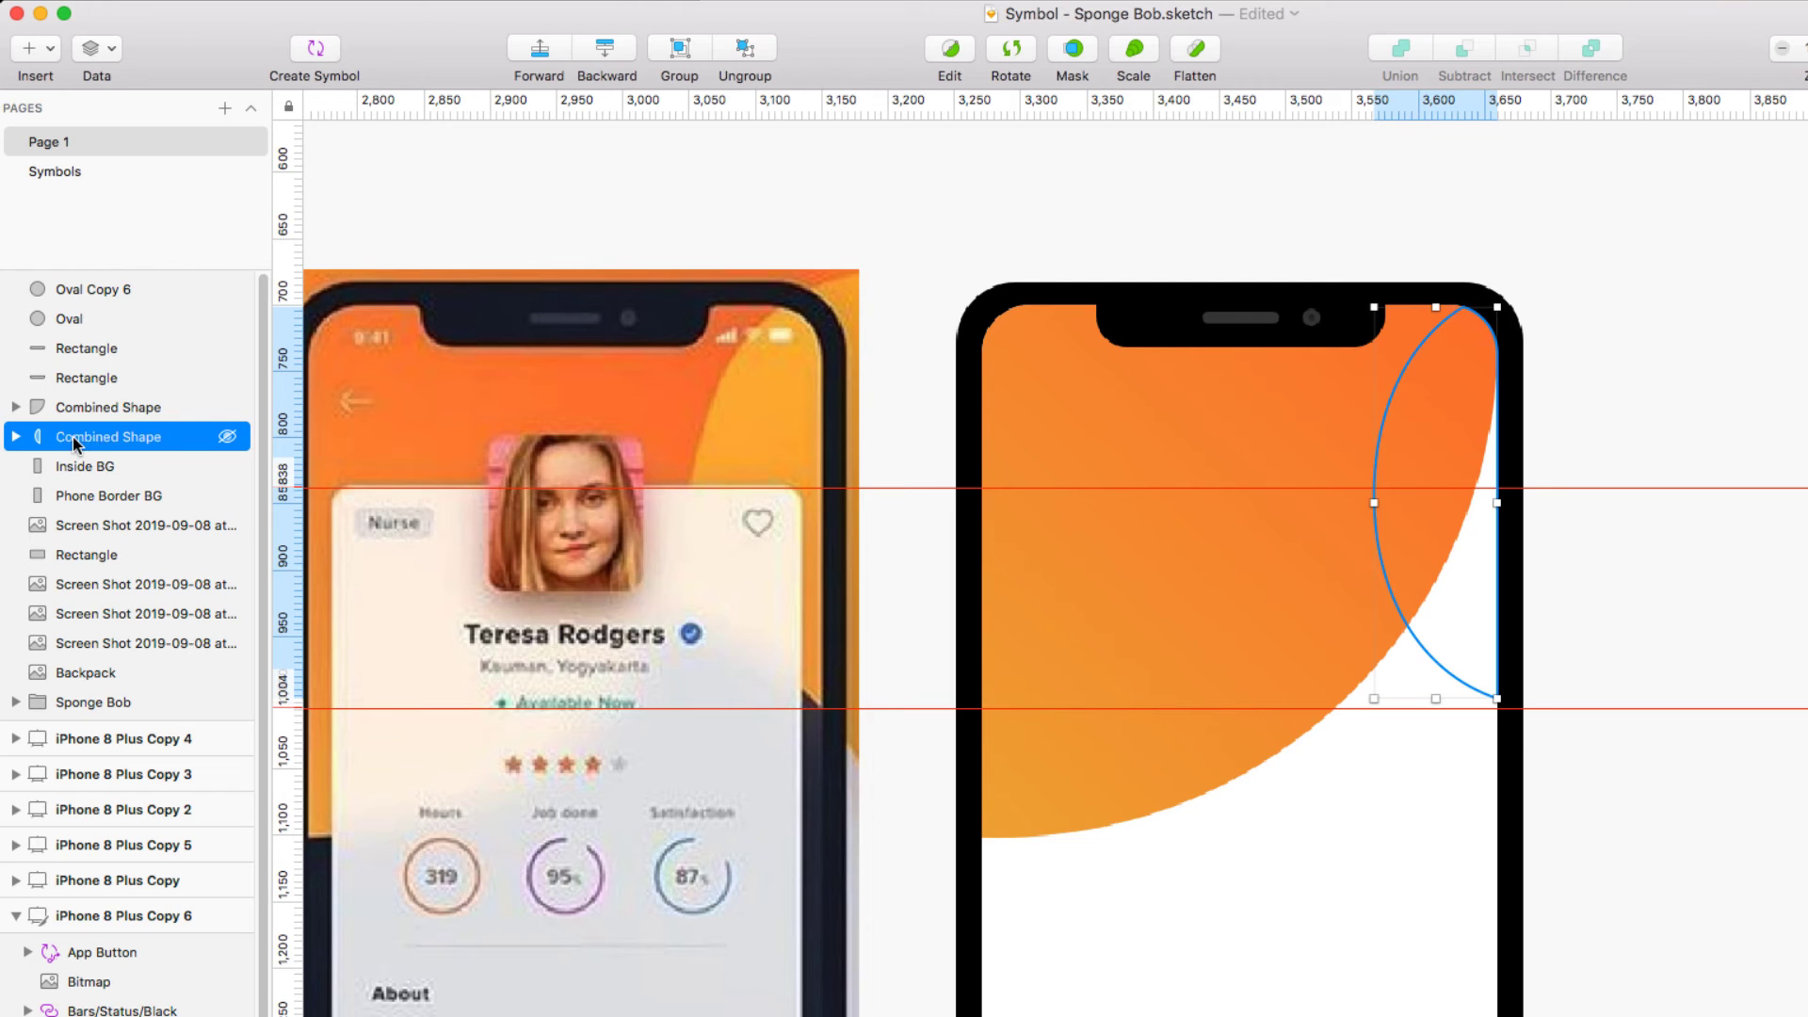
Step: Place the new combined shape above the gradient shape in the layer order and remove all horizontal guides
{"action": "left_click_drag", "start_coordinate": [76, 442], "coordinate": [80, 398]}
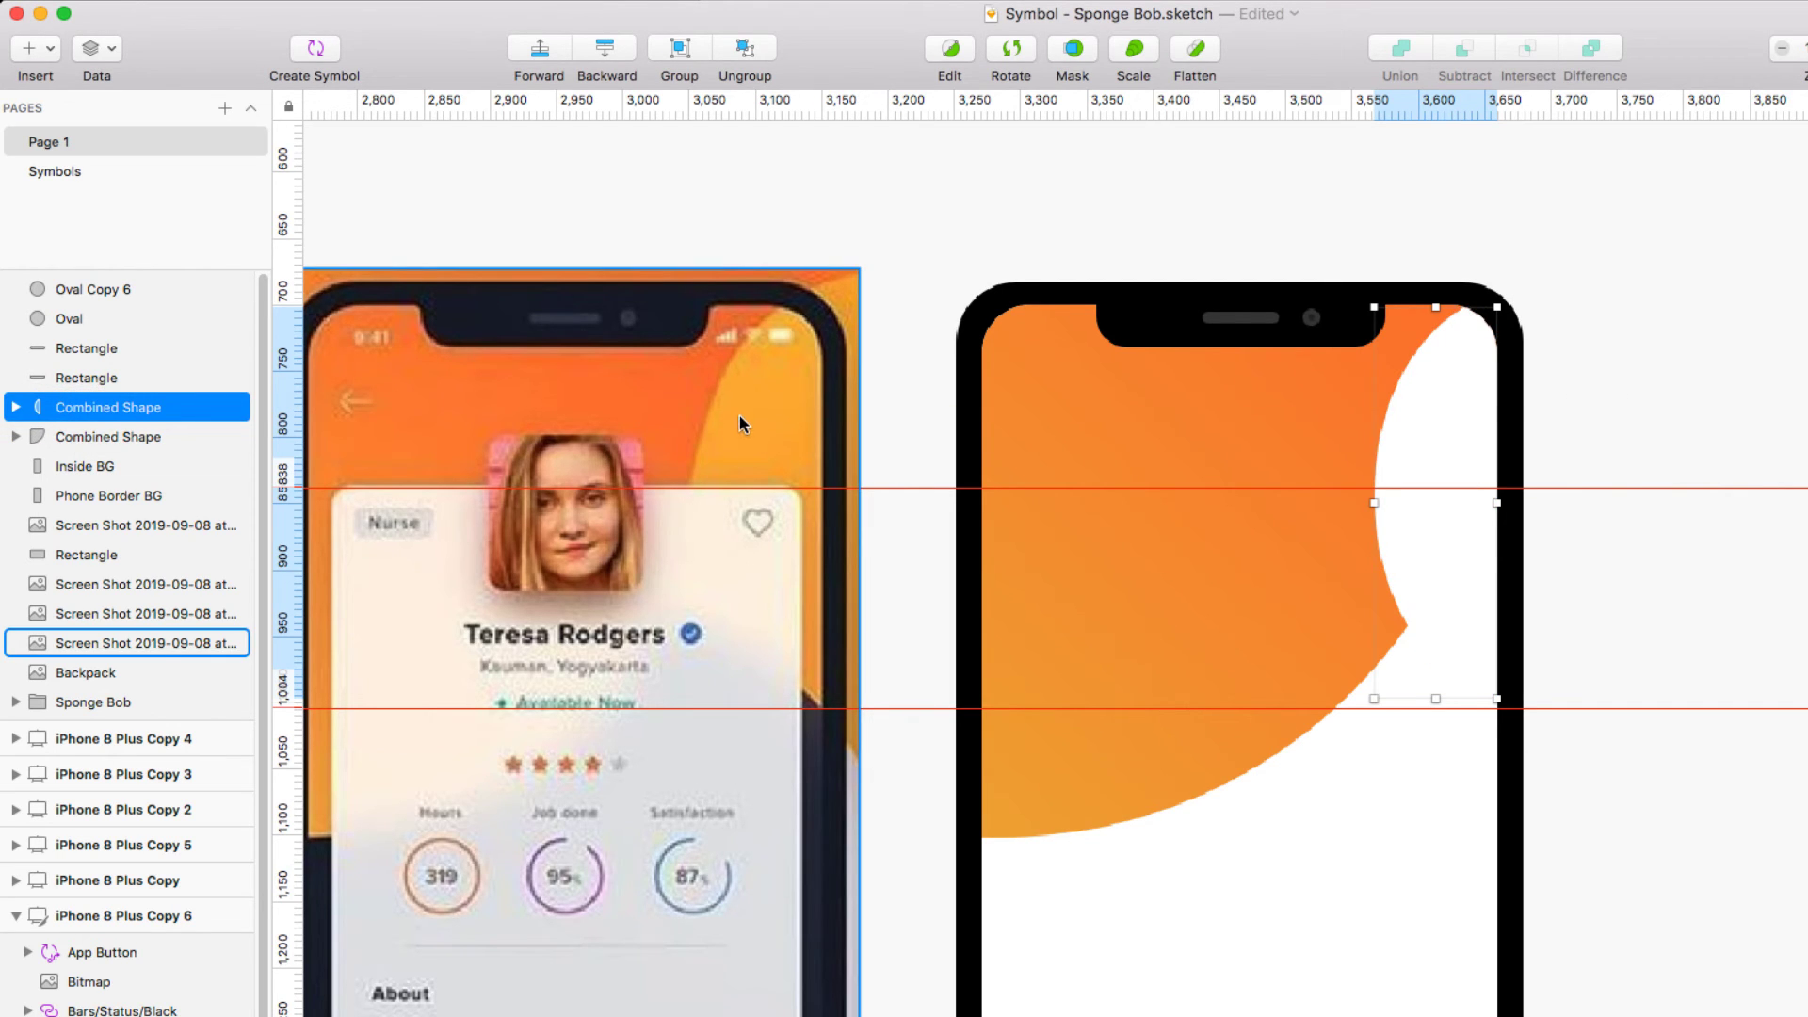
{"action": "right_click", "coordinate": [287, 488]}
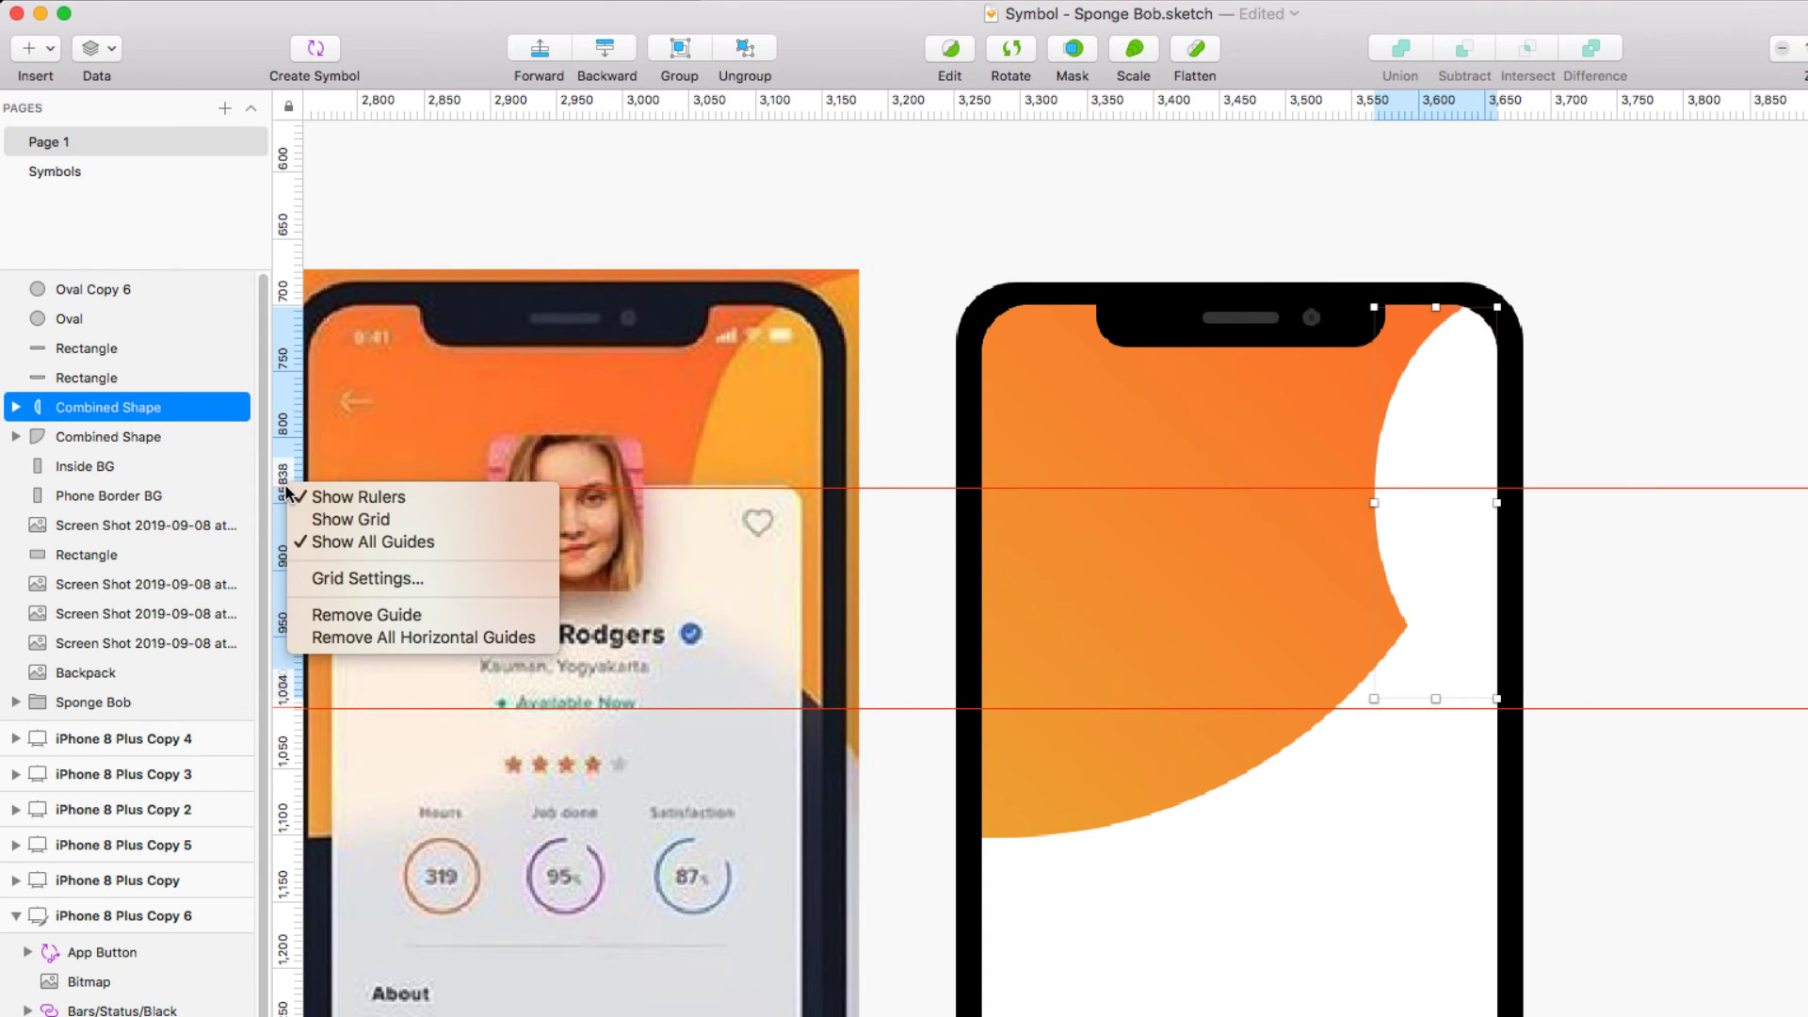
{"action": "left_click", "coordinate": [314, 638]}
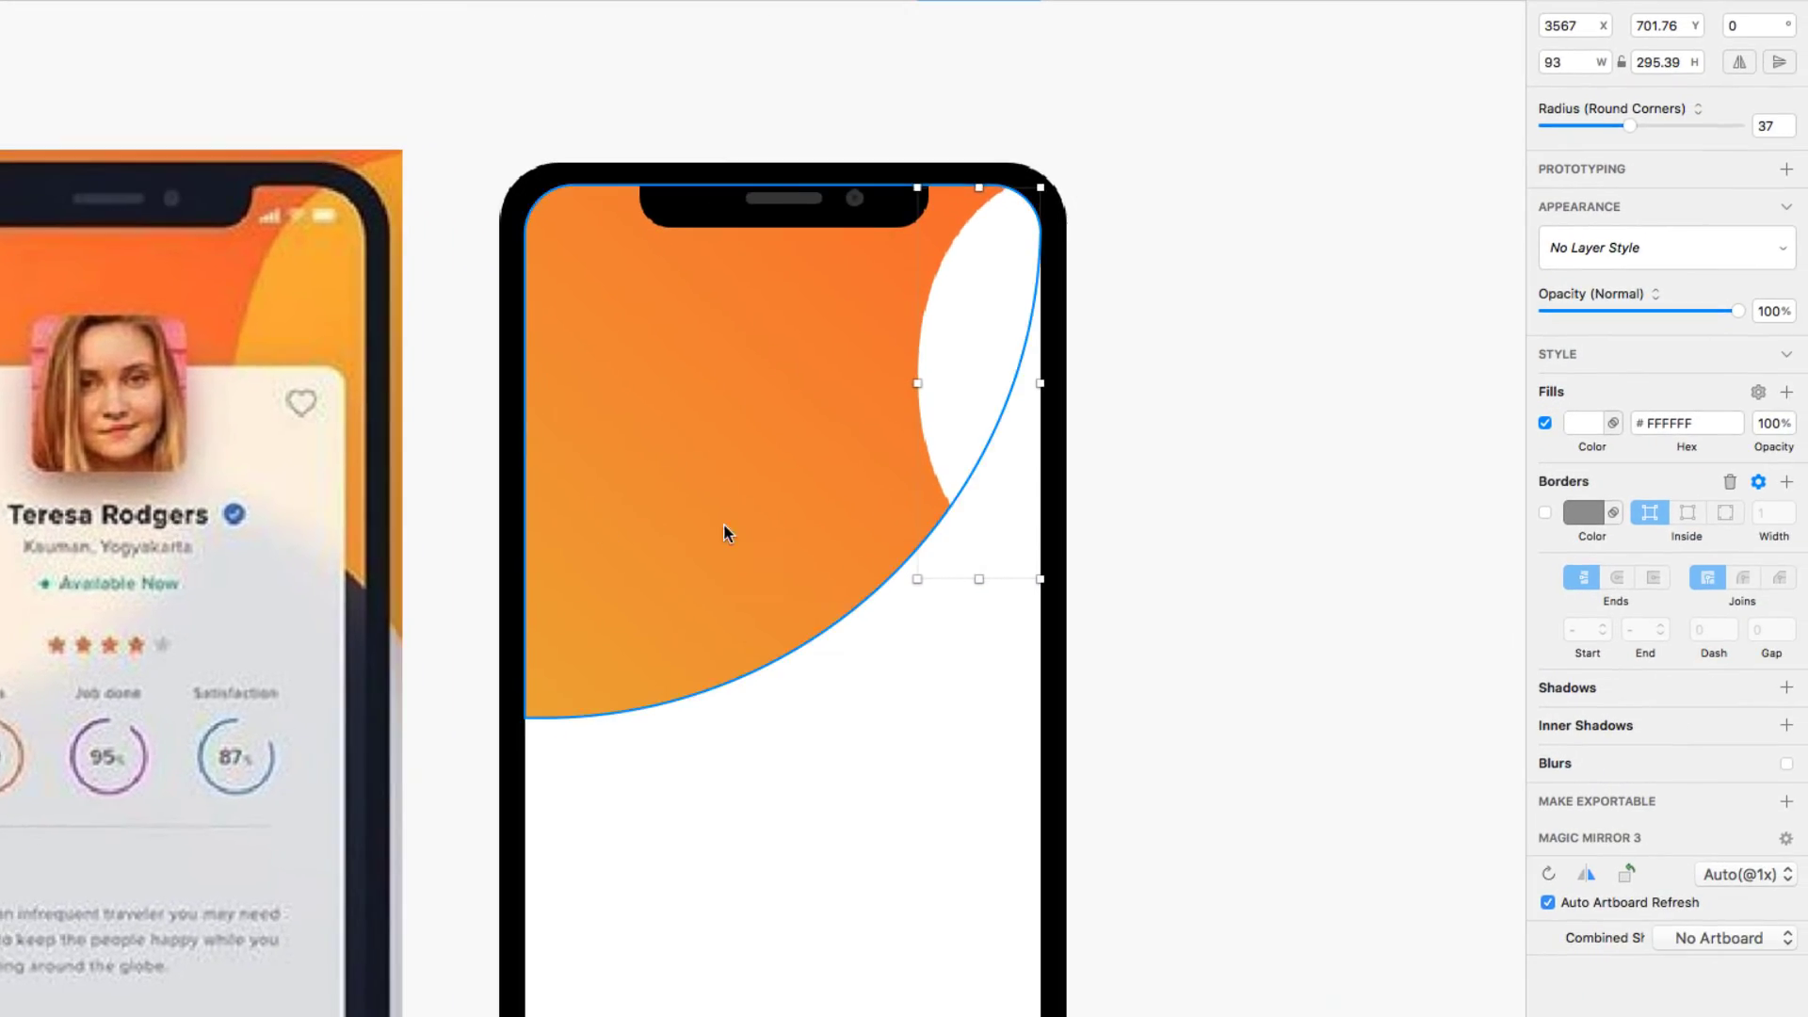
Step: Fill the new combined shape with FFAE38, sampled from the reference's light orange area
{"action": "left_click", "coordinate": [1583, 430]}
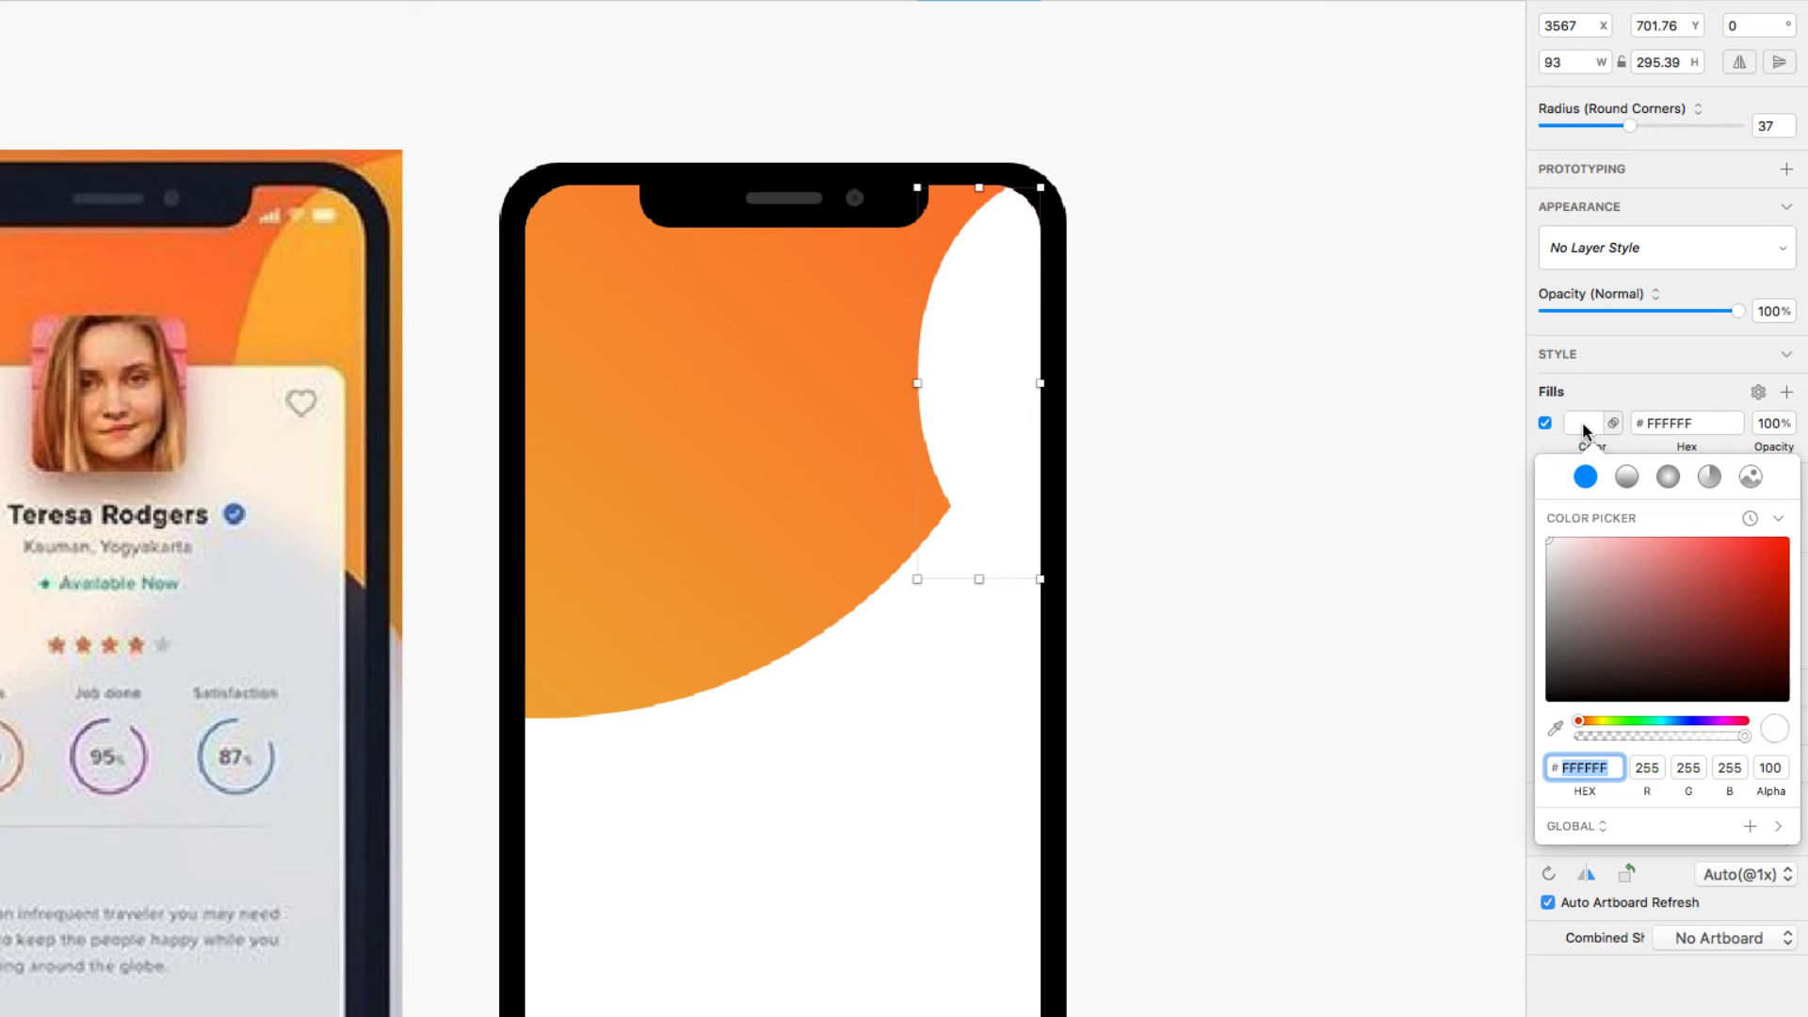
{"action": "left_click", "coordinate": [1556, 725]}
{"action": "left_click", "coordinate": [332, 323]}
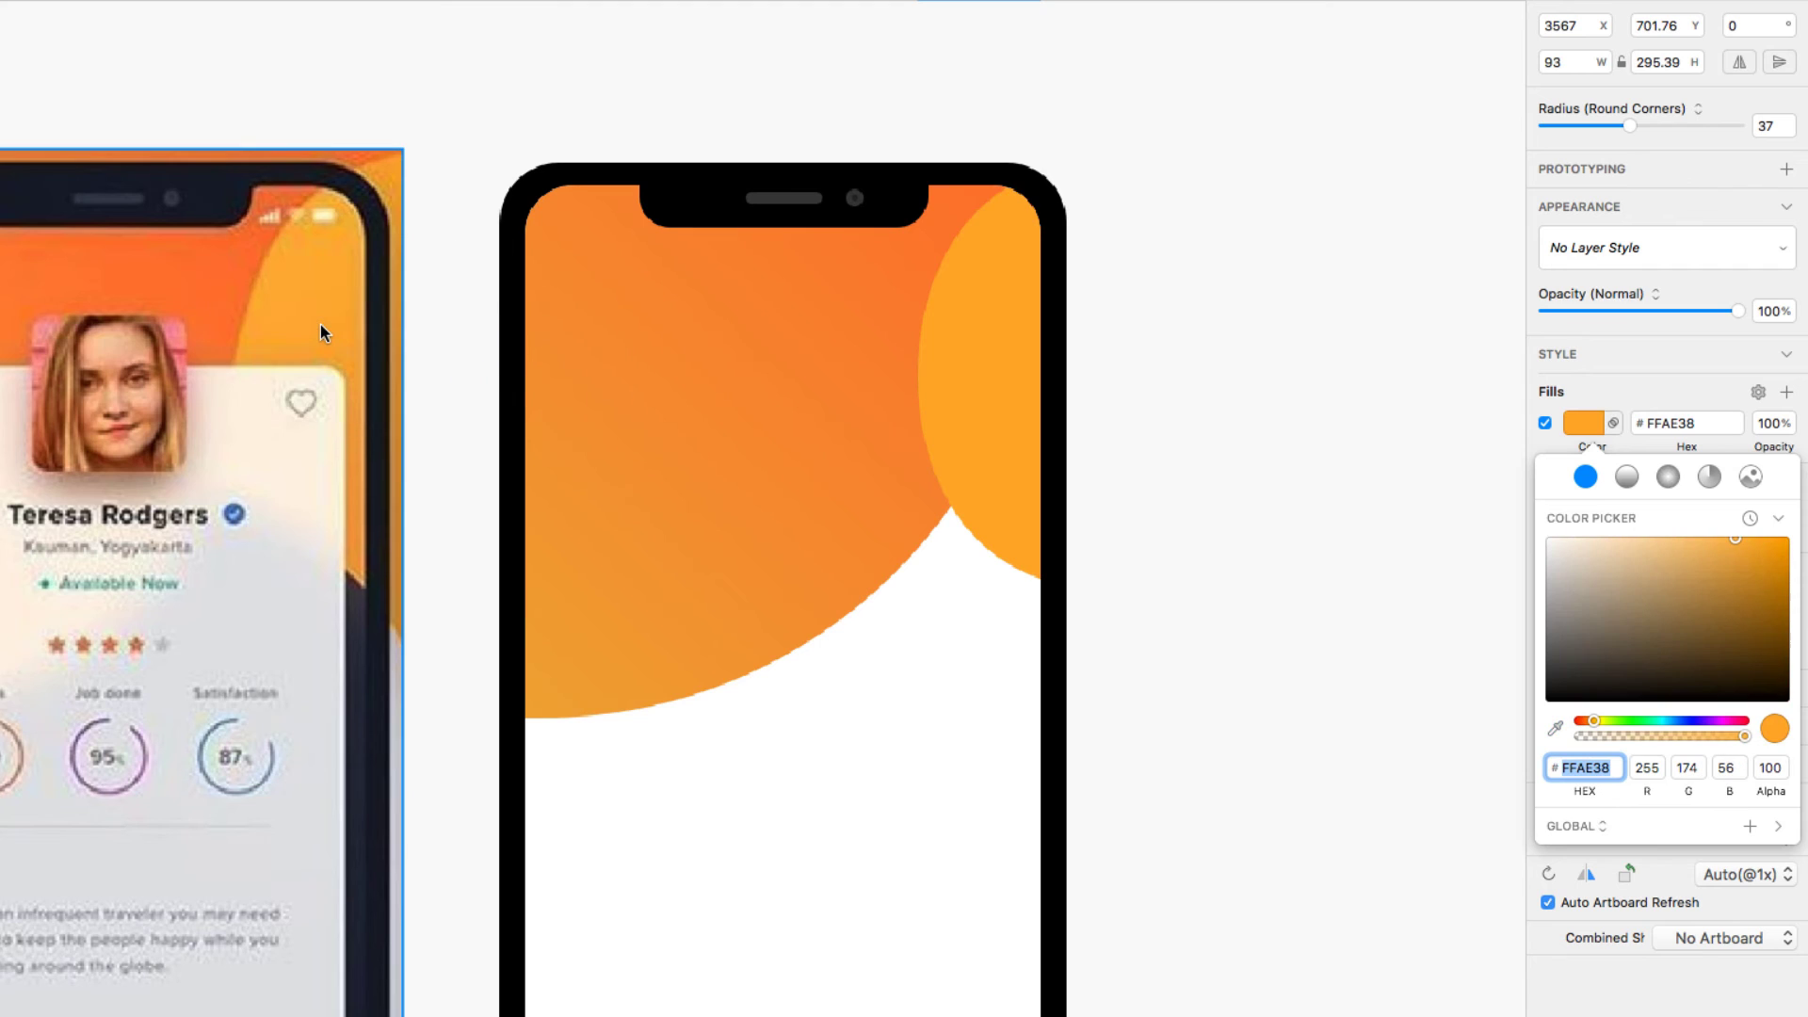
{"action": "left_click", "coordinate": [966, 431]}
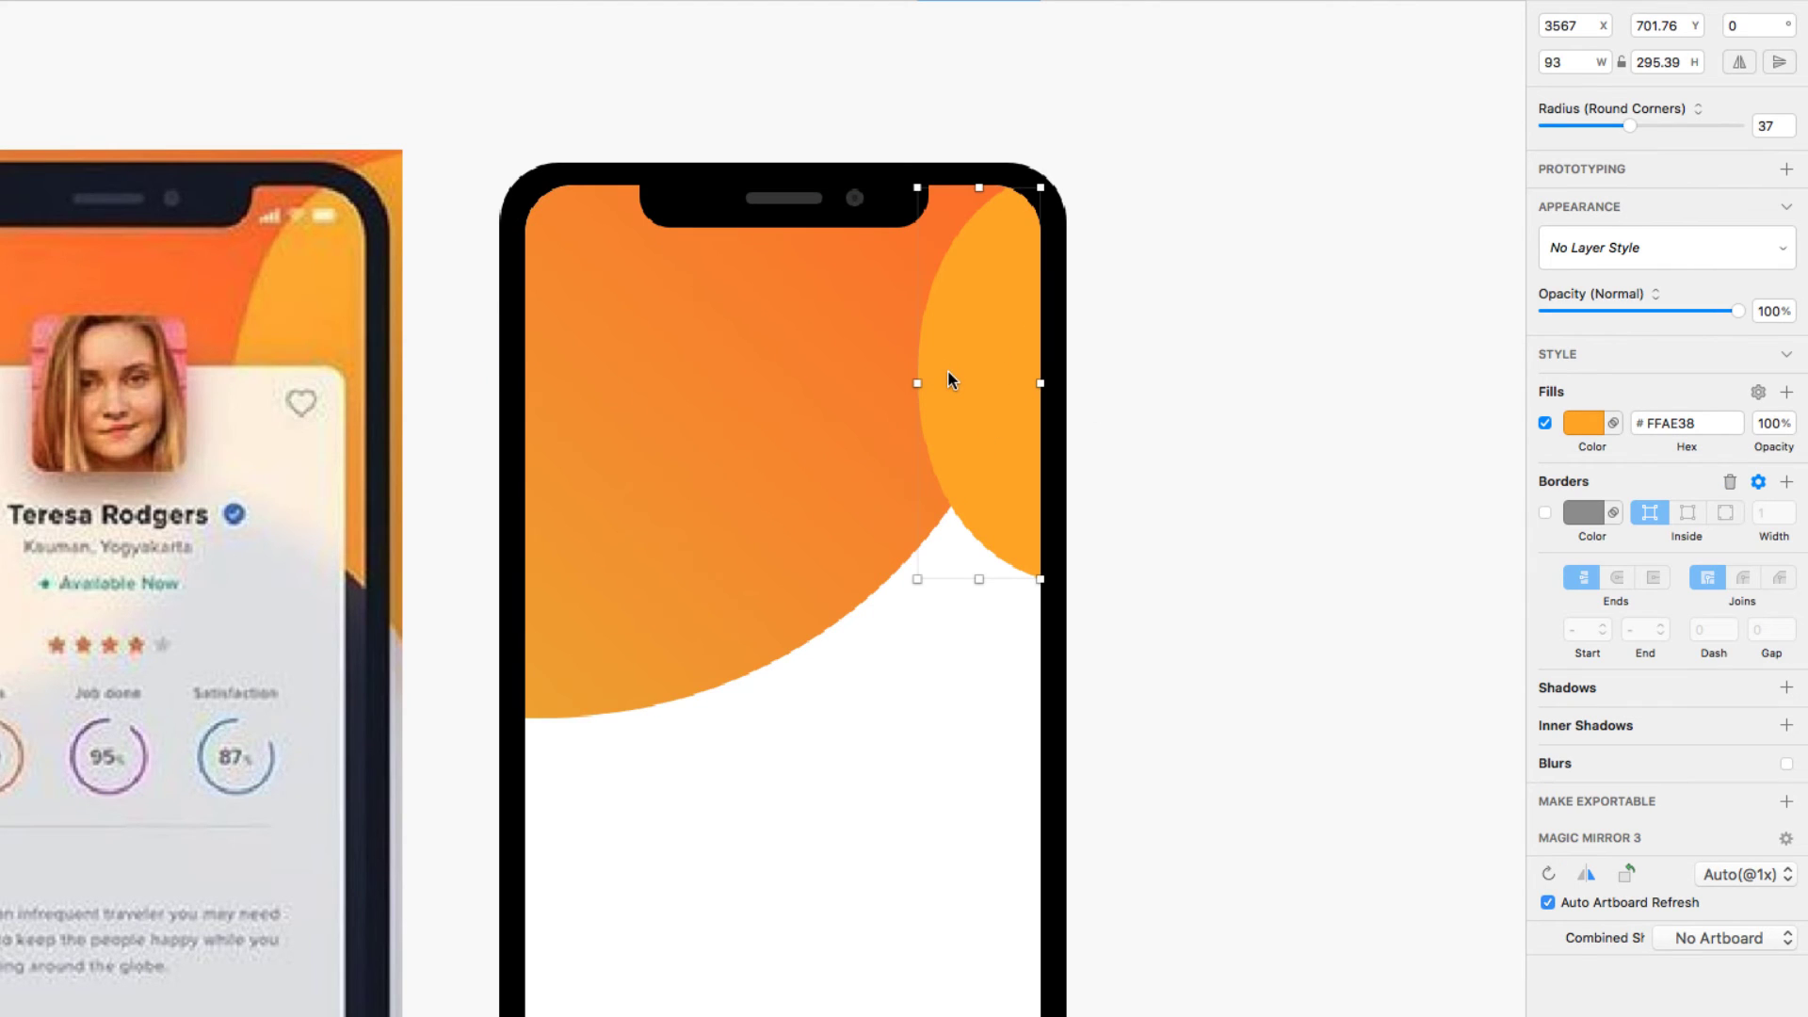
Step: Add horizontal guides at 835 and 1538, matching the upper and lower edges of the reference's profile card
{"action": "scroll", "coordinate": [861, 554], "scroll_direction": "down", "scroll_amount": 5}
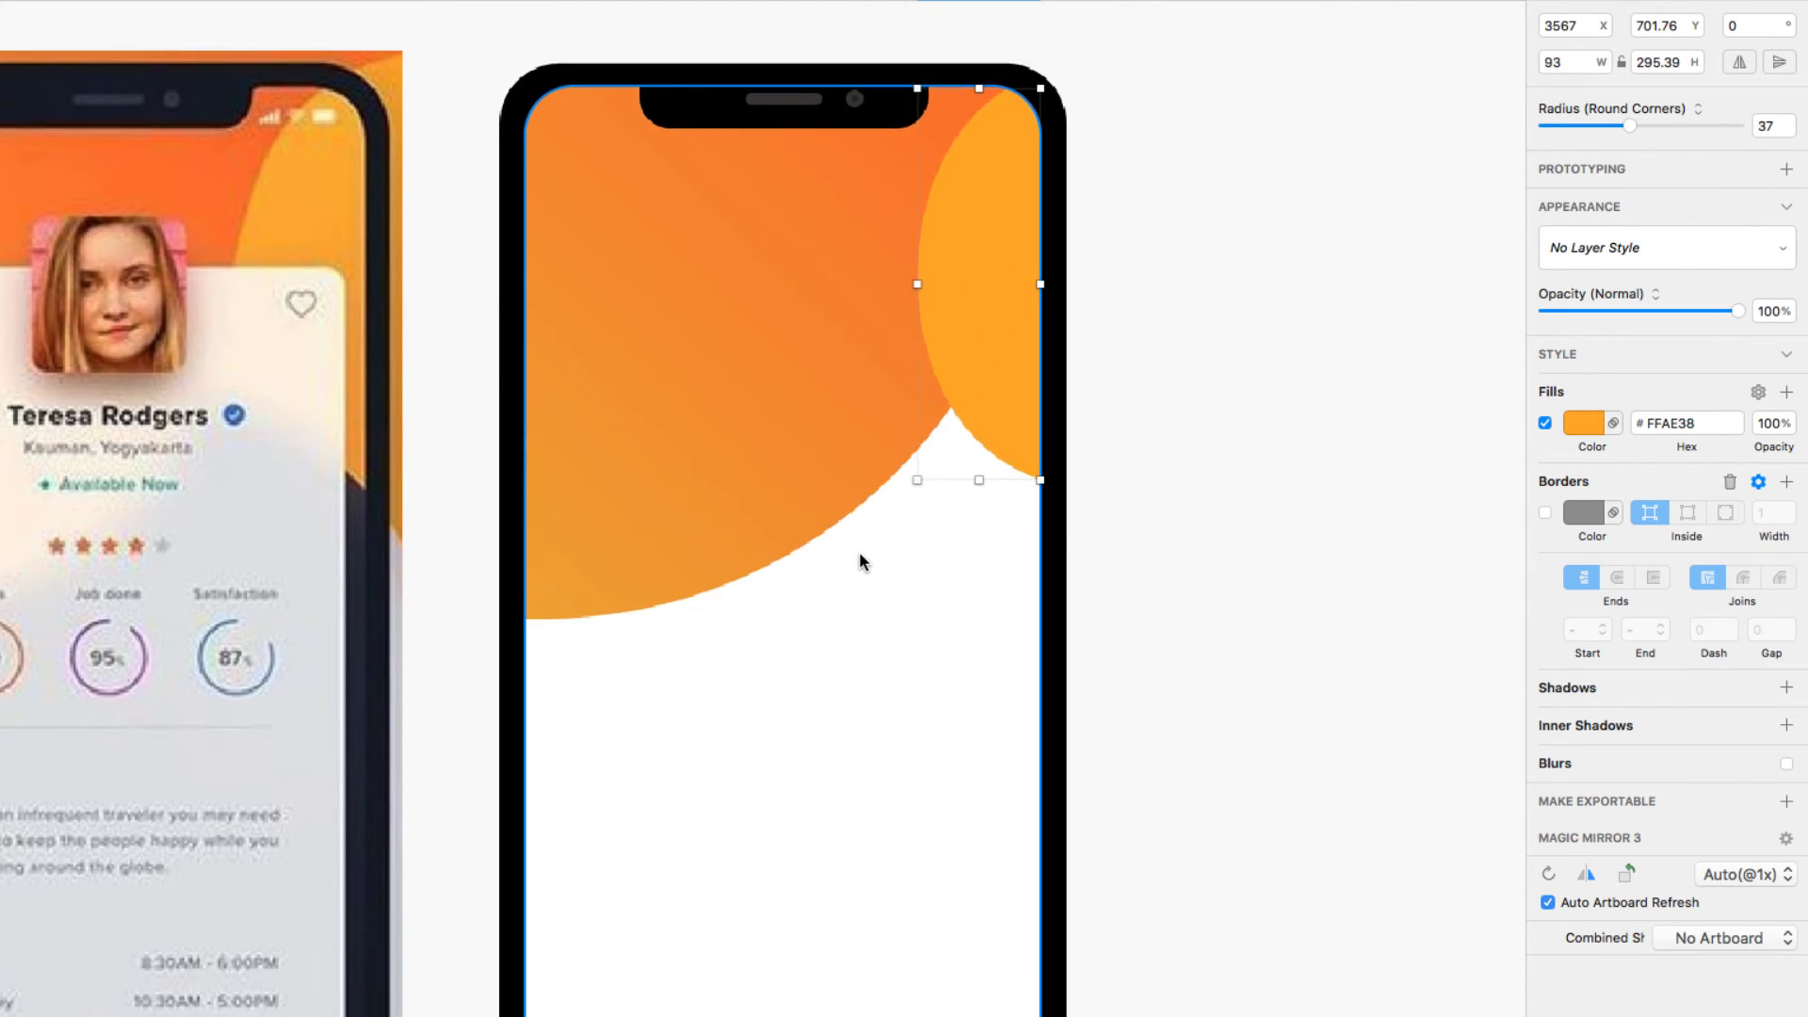
{"action": "left_click_drag", "start_coordinate": [426, 567], "coordinate": [571, 491]}
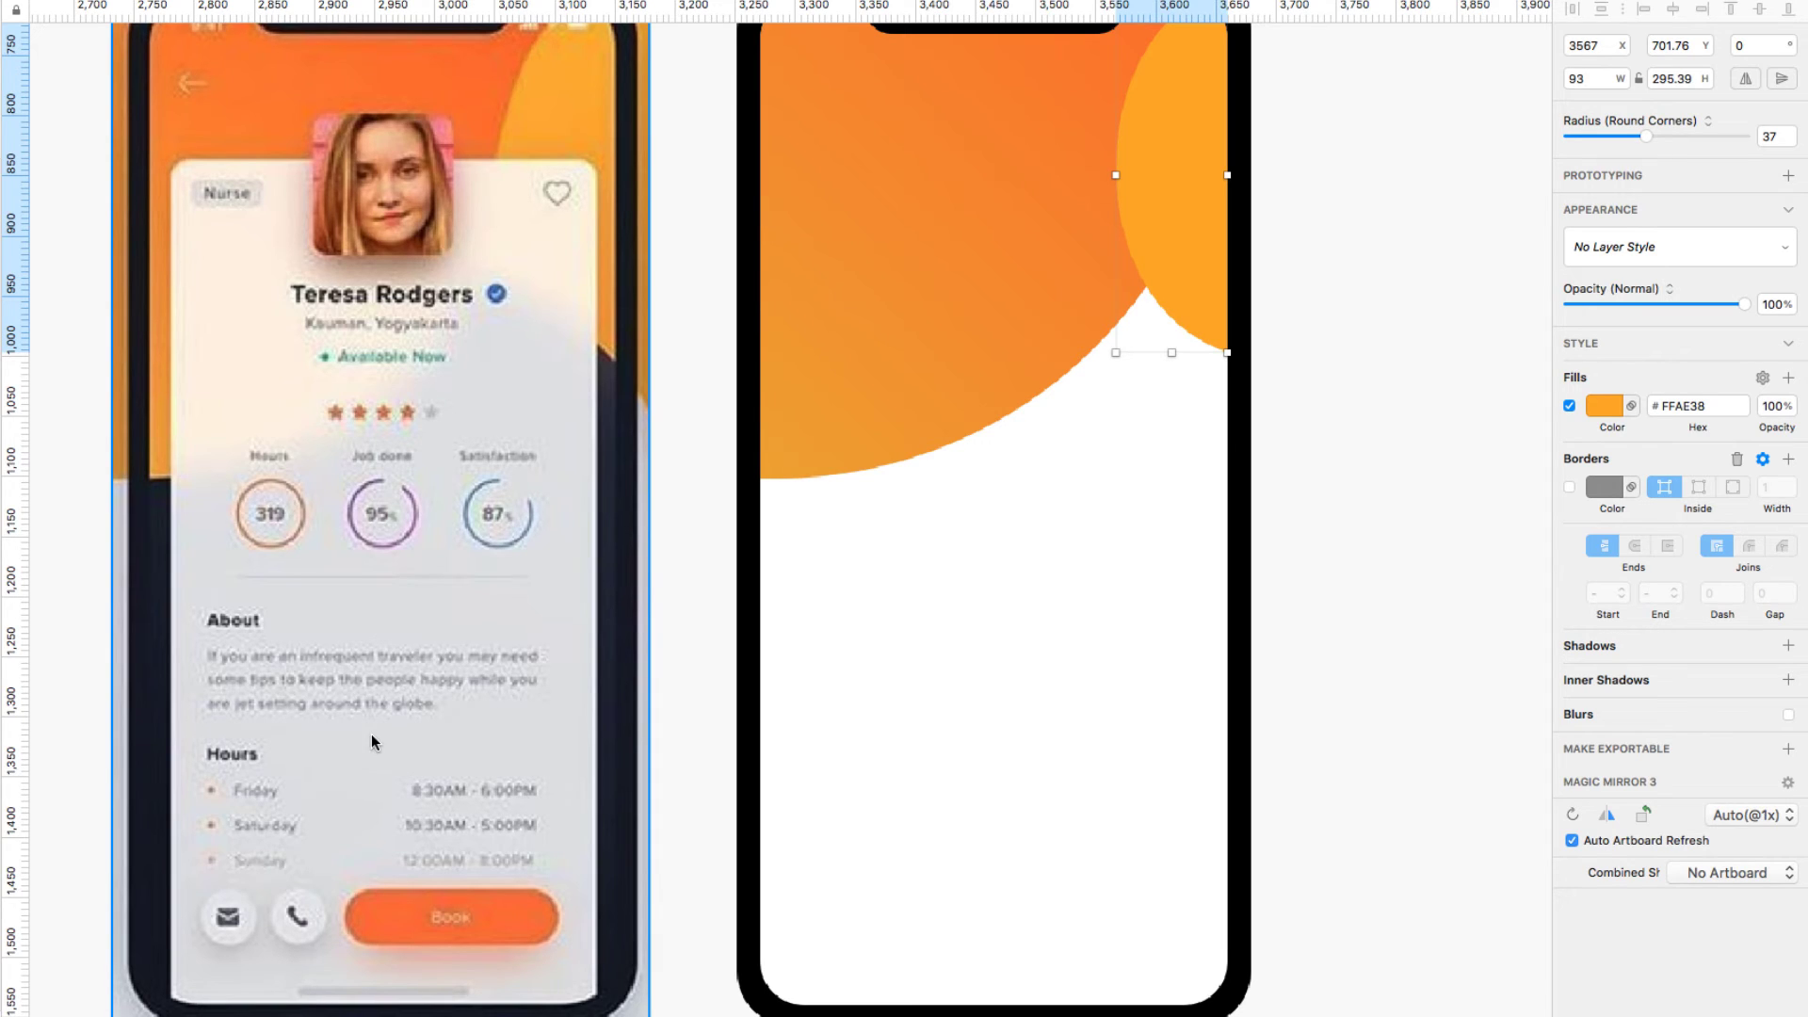
{"action": "left_click", "coordinate": [19, 157]}
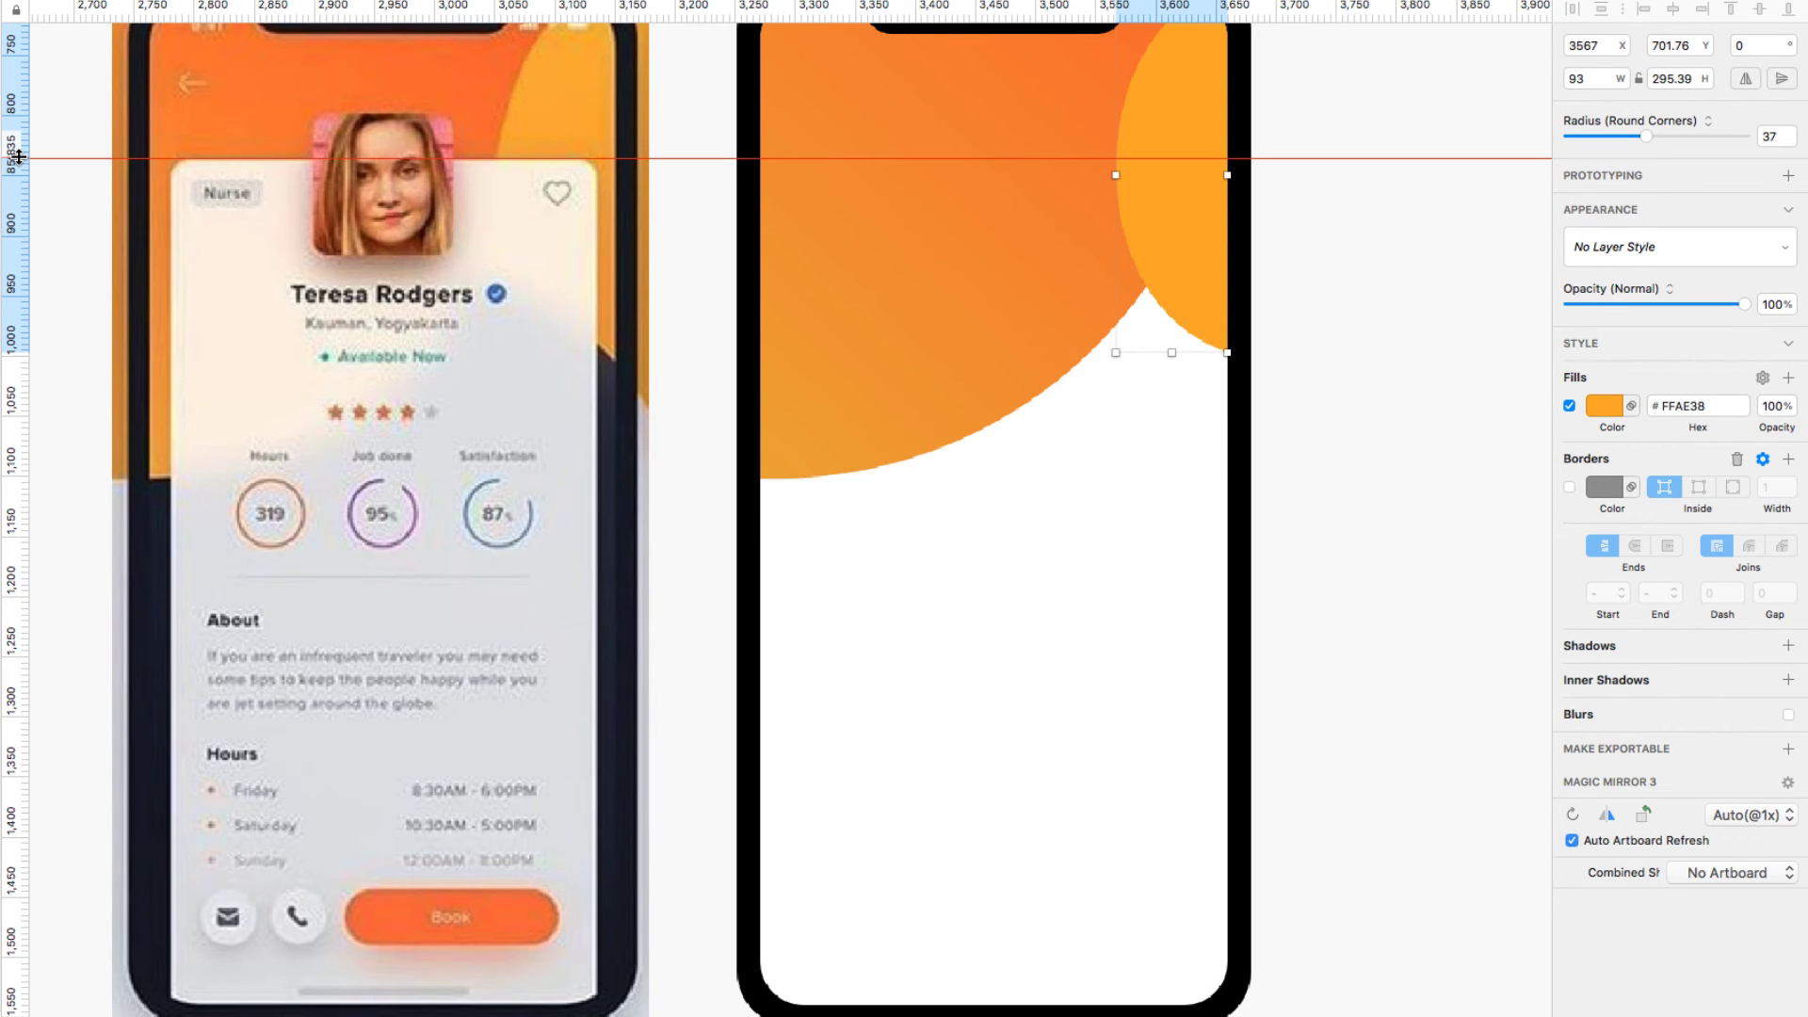
{"action": "left_click", "coordinate": [18, 1001]}
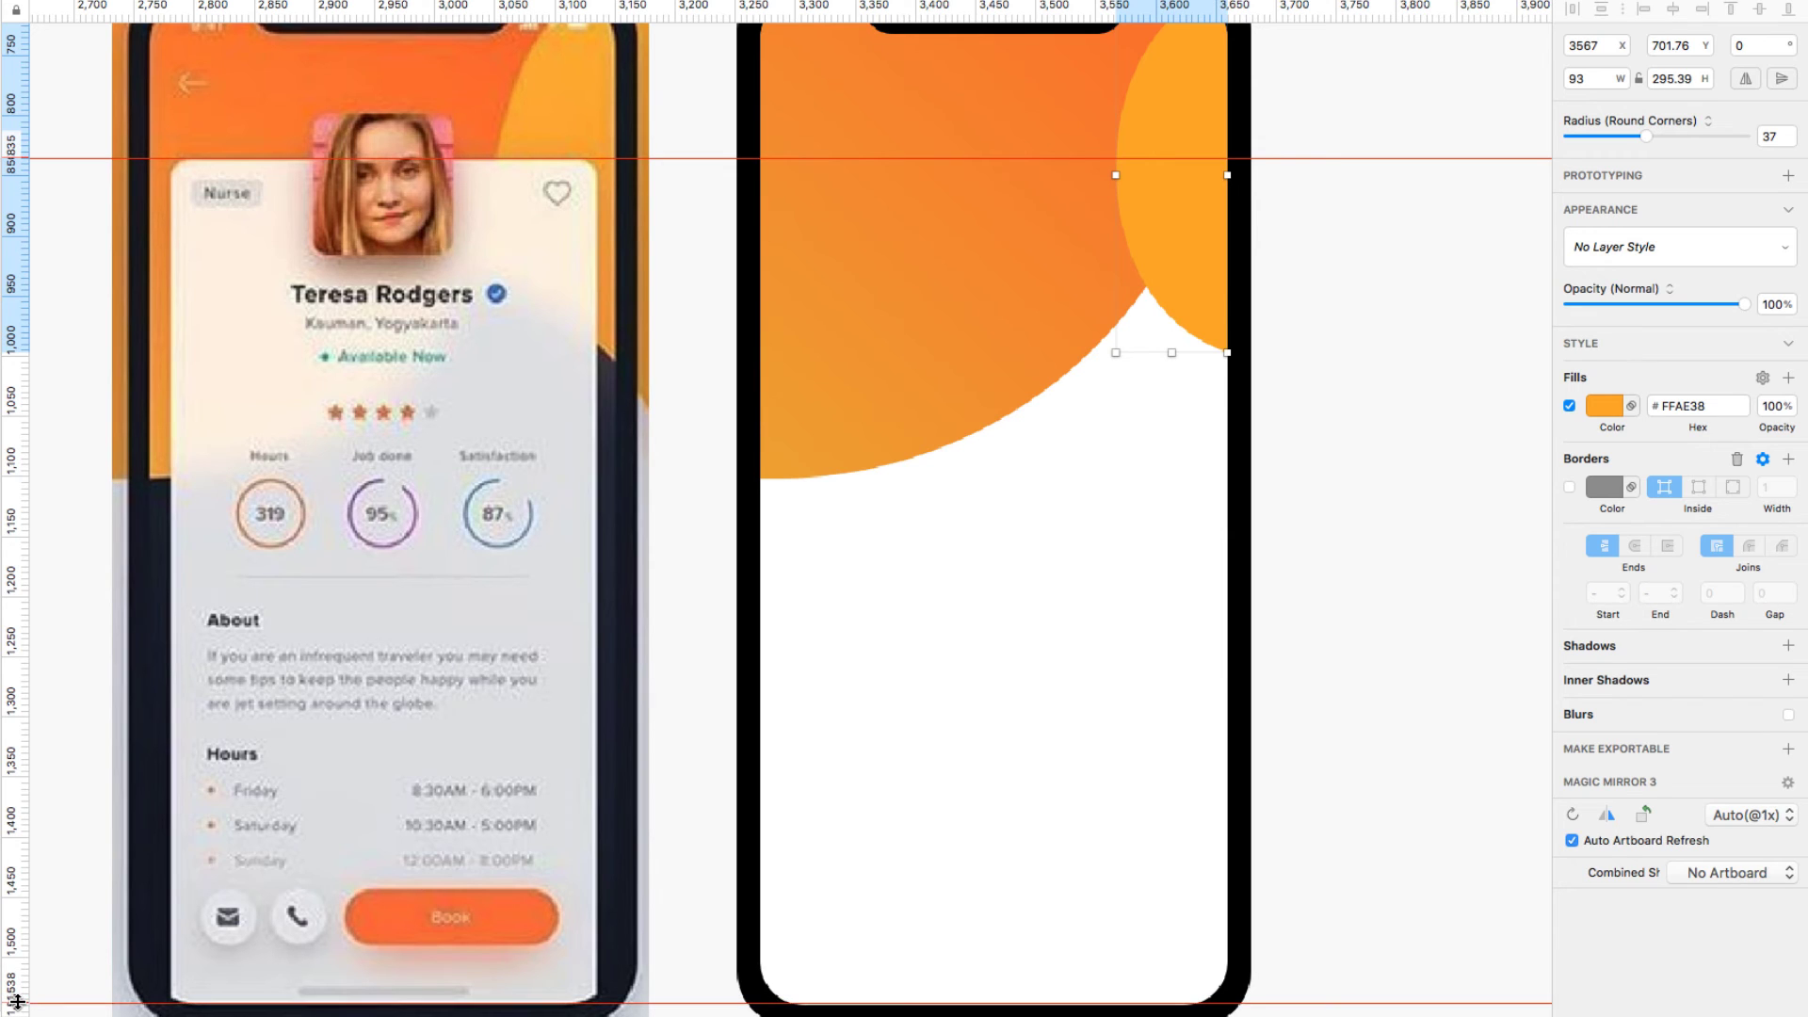
Step: Draw a 349 × 703 rectangle between the two guides inside the phone screen for the profile card
{"action": "key", "text": "r"}
{"action": "mouse_move", "coordinate": [787, 159]}
{"action": "left_mouse_down"}
{"action": "mouse_move", "coordinate": [1057, 496]}
{"action": "mouse_move", "coordinate": [1158, 779]}
{"action": "mouse_move", "coordinate": [1208, 1002]}
{"action": "left_mouse_up"}
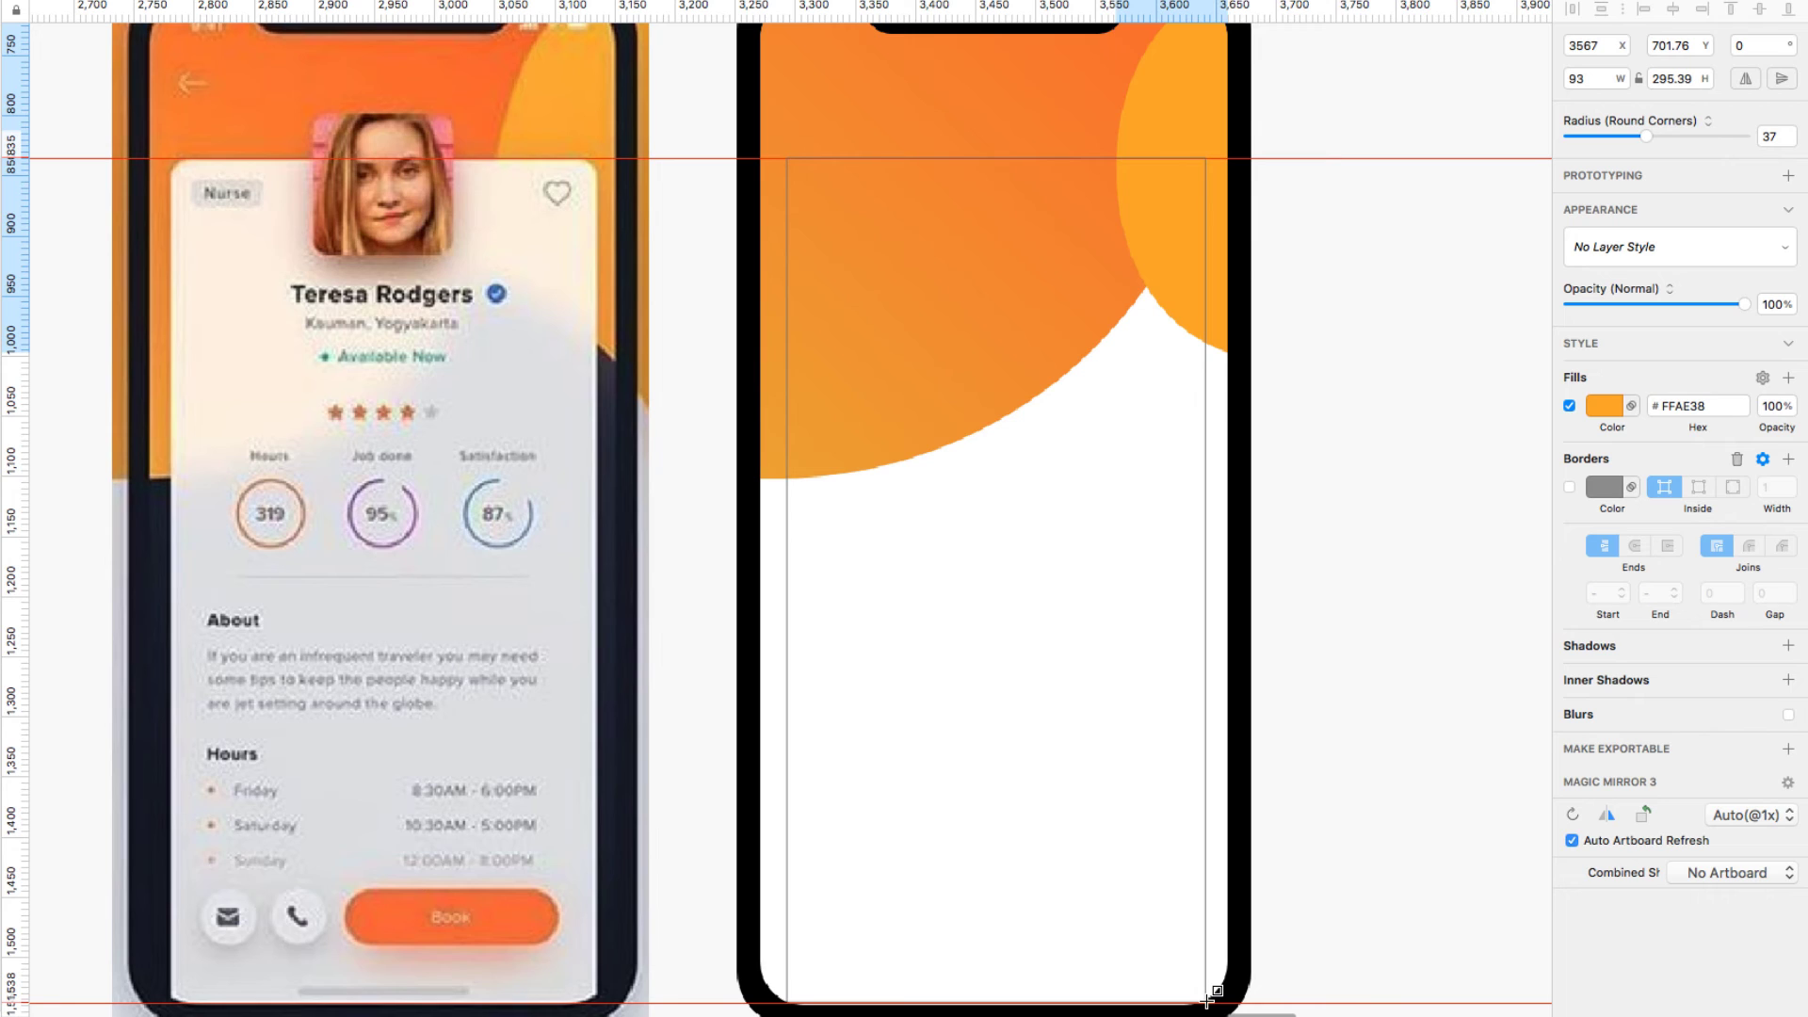
{"action": "left_click_drag", "start_coordinate": [1208, 1002], "coordinate": [1207, 1002]}
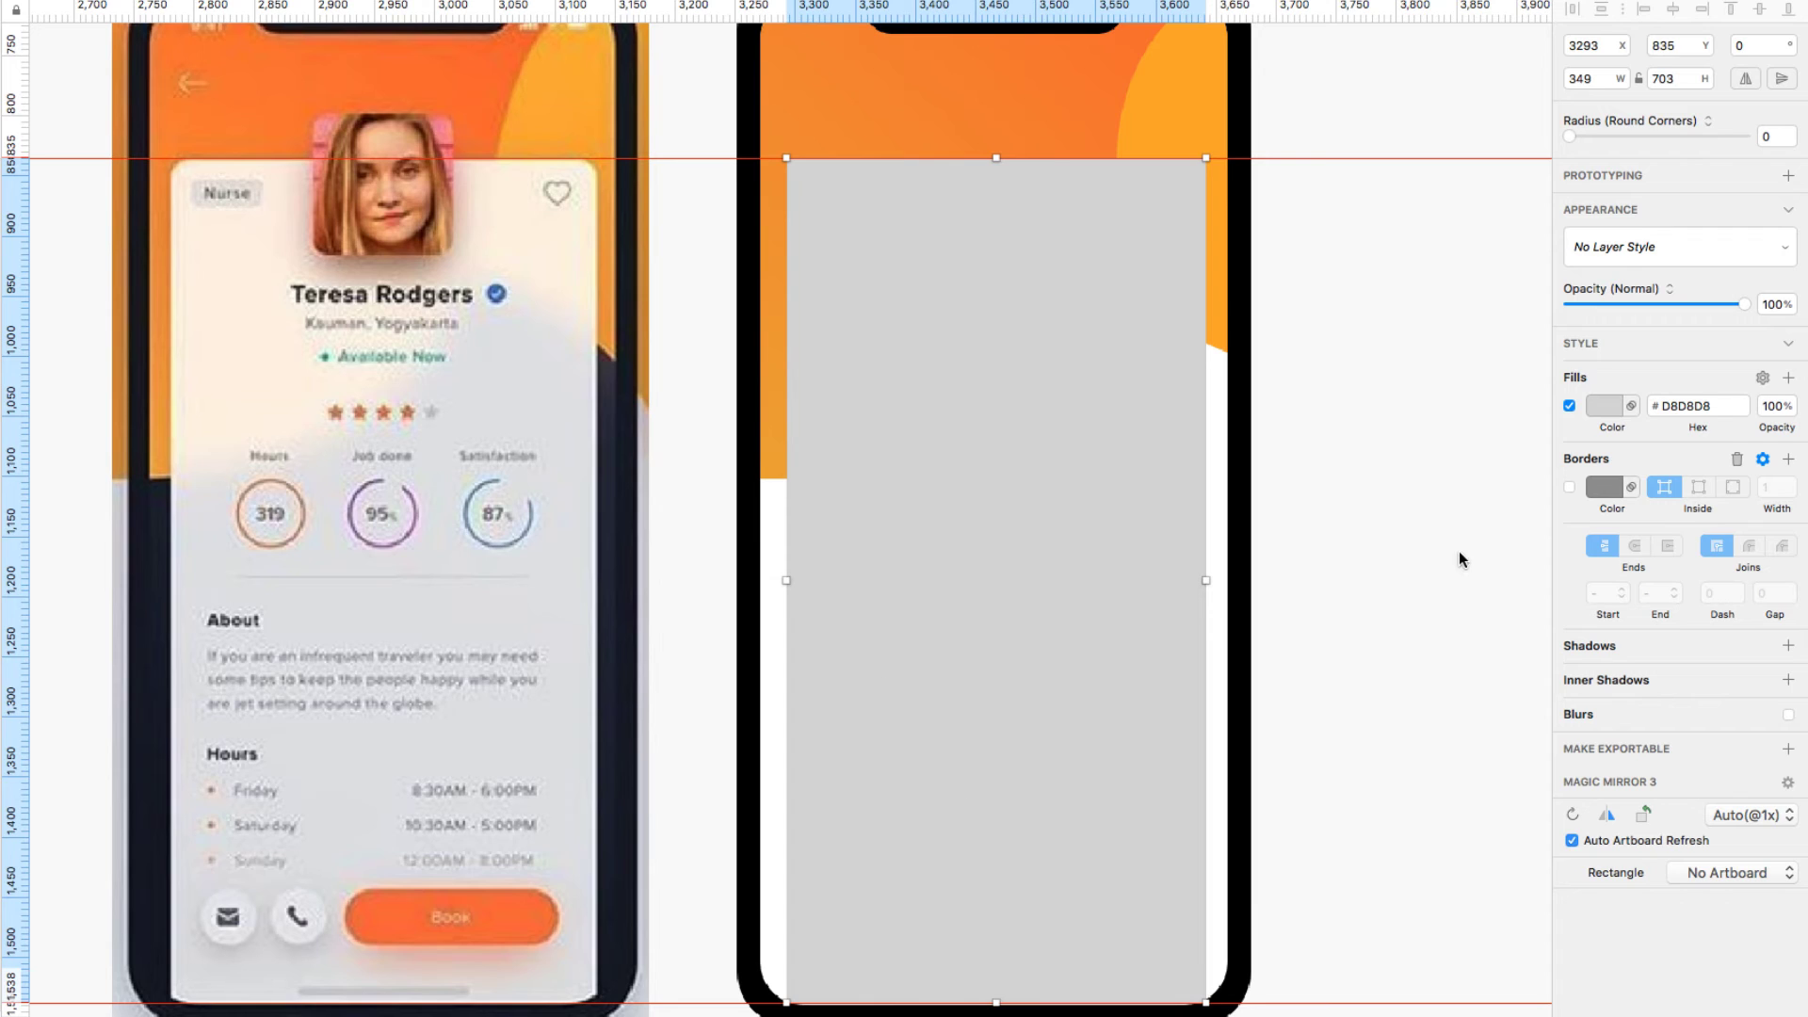
Step: Change the Inside BG layer's fill colour to dark grey 323232
{"action": "left_click", "coordinate": [1220, 562]}
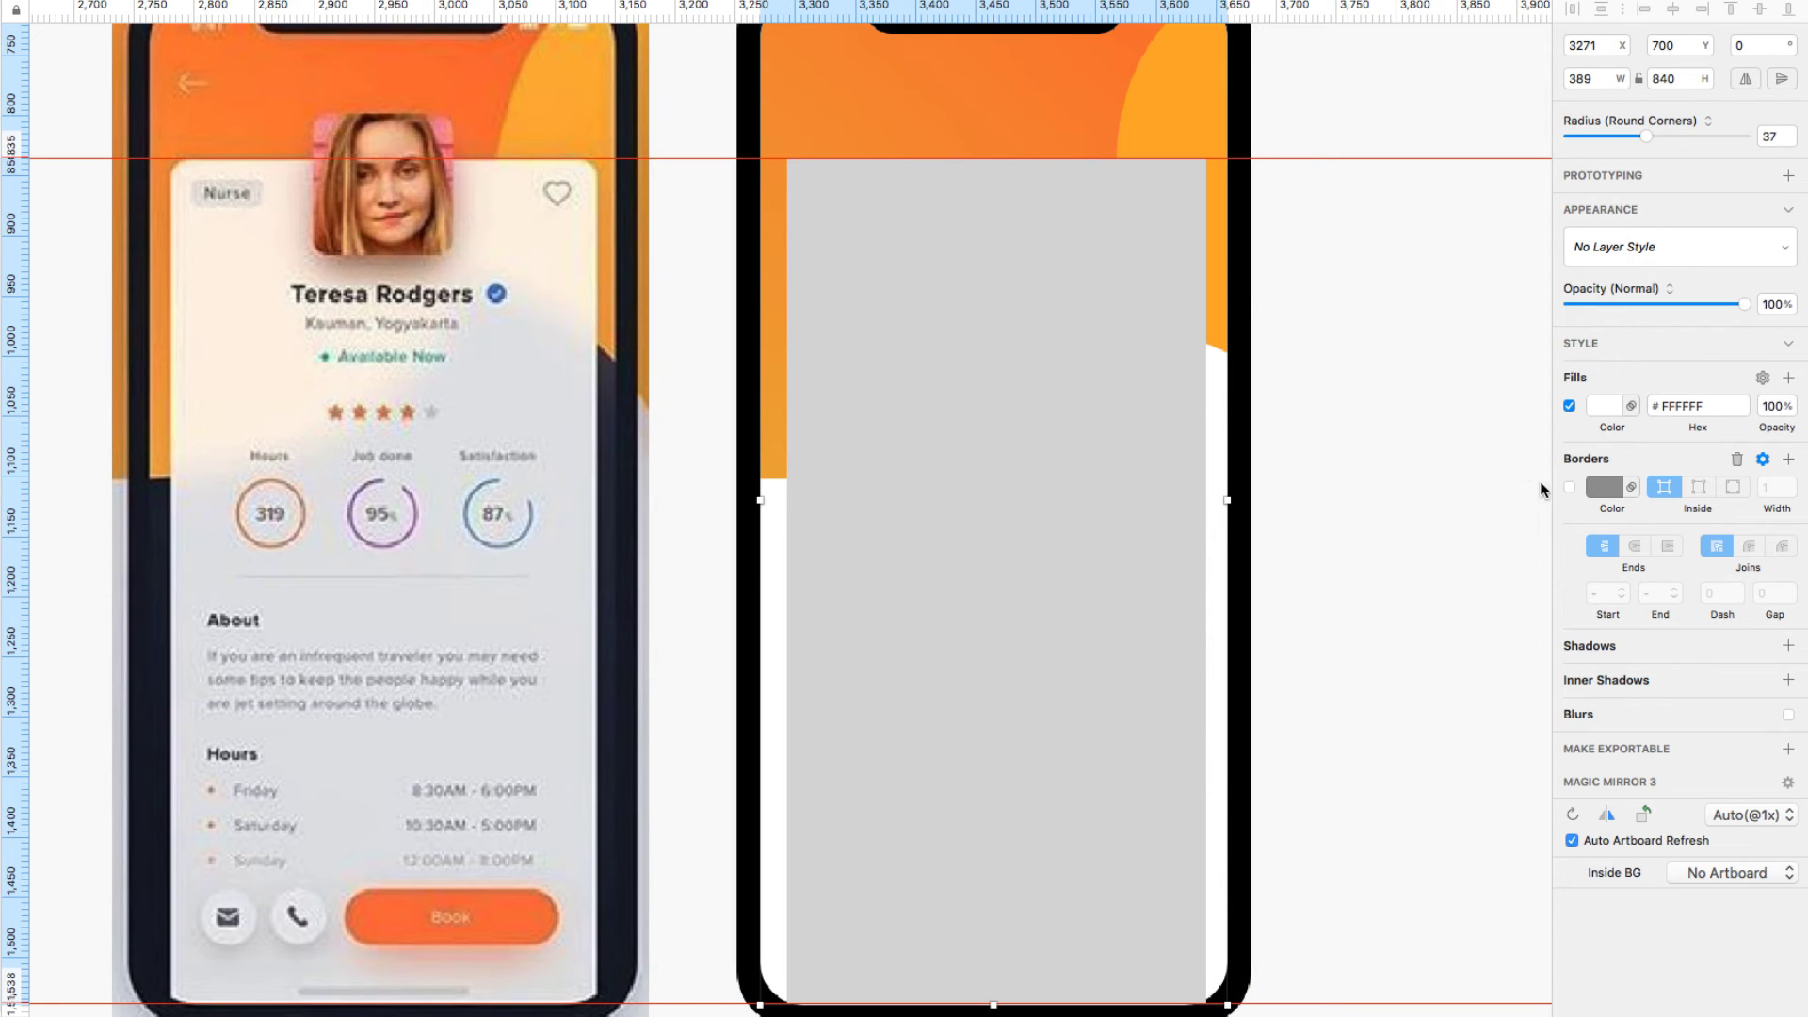
{"action": "left_click", "coordinate": [1609, 419]}
{"action": "left_click_drag", "start_coordinate": [1584, 575], "coordinate": [1545, 633]}
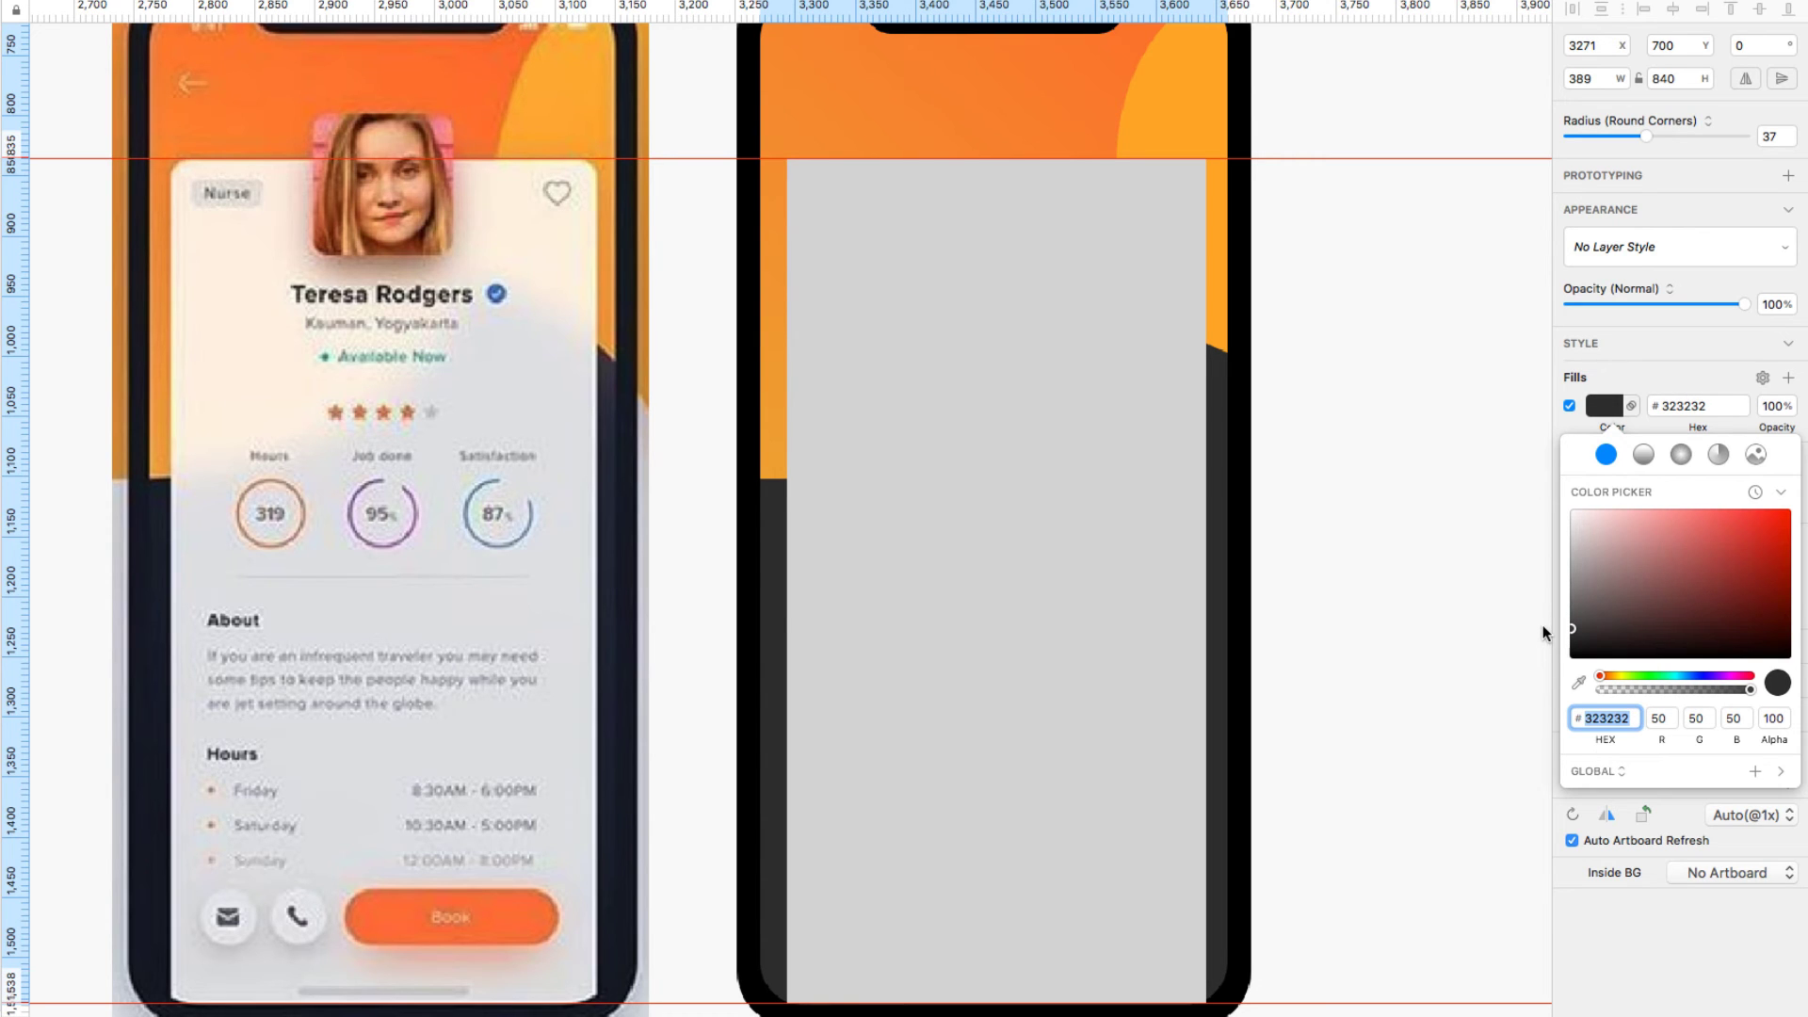
Step: Round the profile card rectangle's corners to a radius of 15, comparing them with the reference card's corners
{"action": "left_click", "coordinate": [1087, 394]}
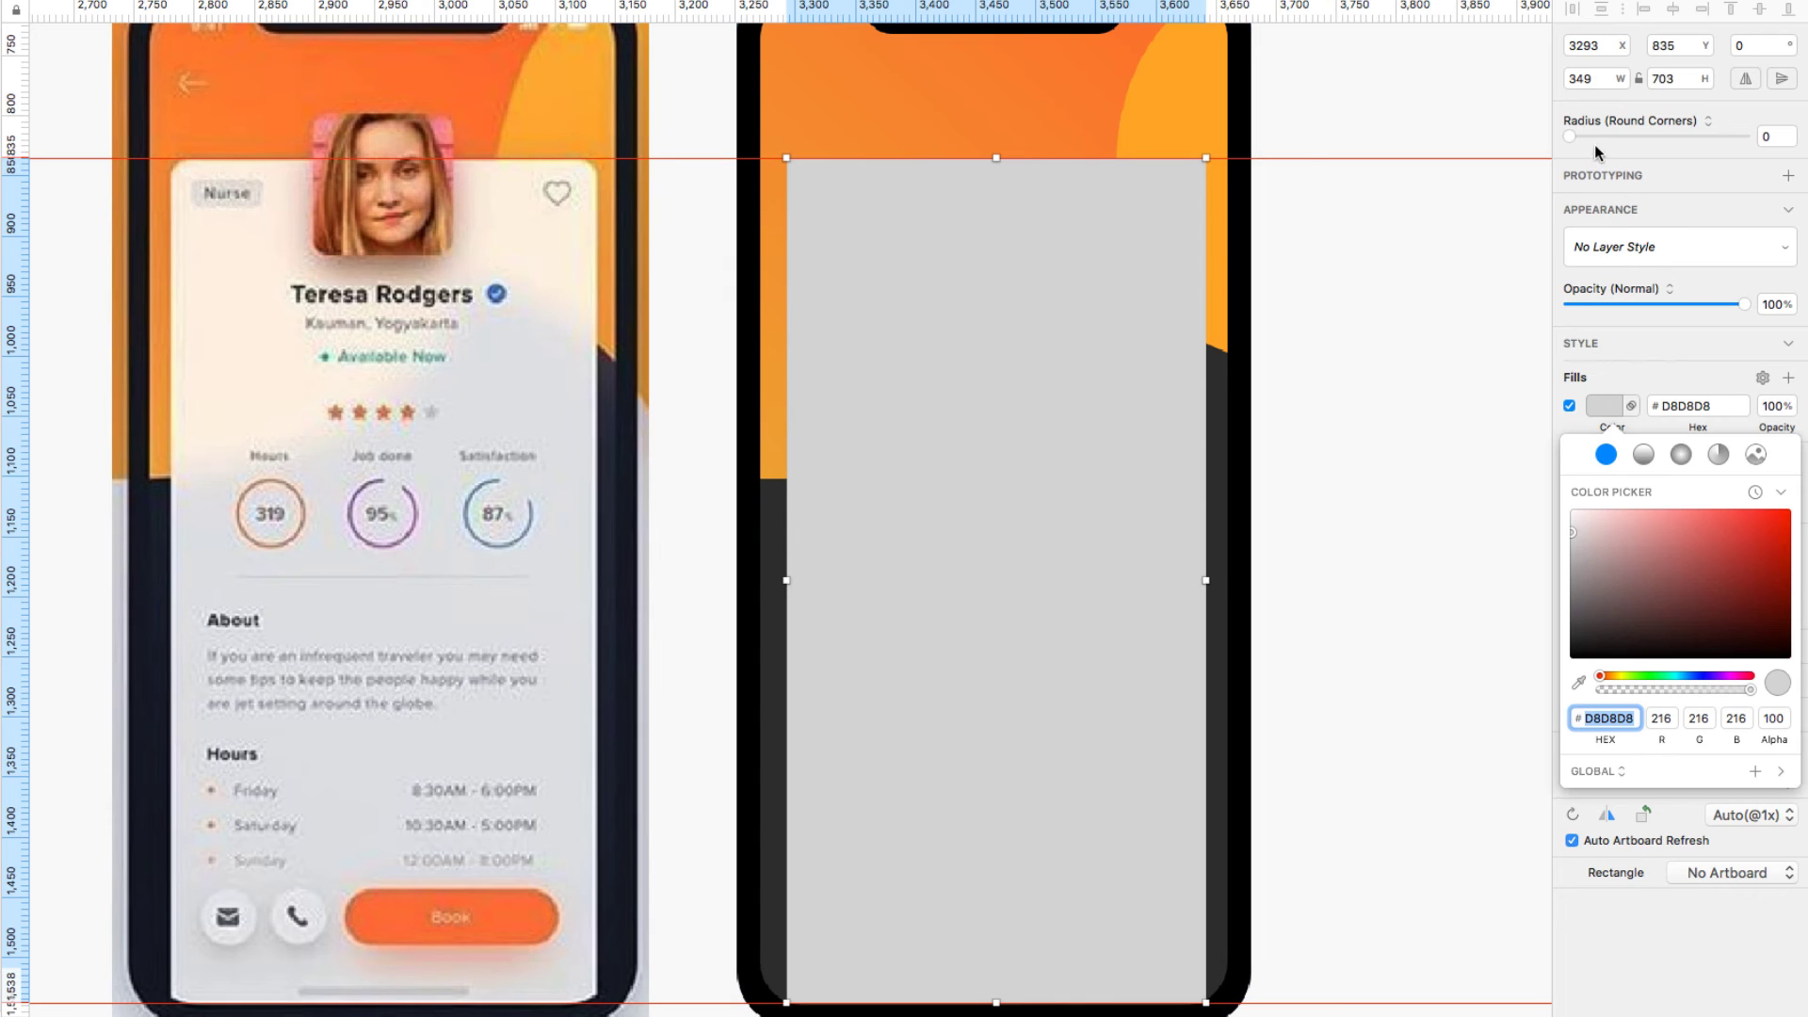
{"action": "left_click_drag", "start_coordinate": [1792, 136], "coordinate": [1791, 132]}
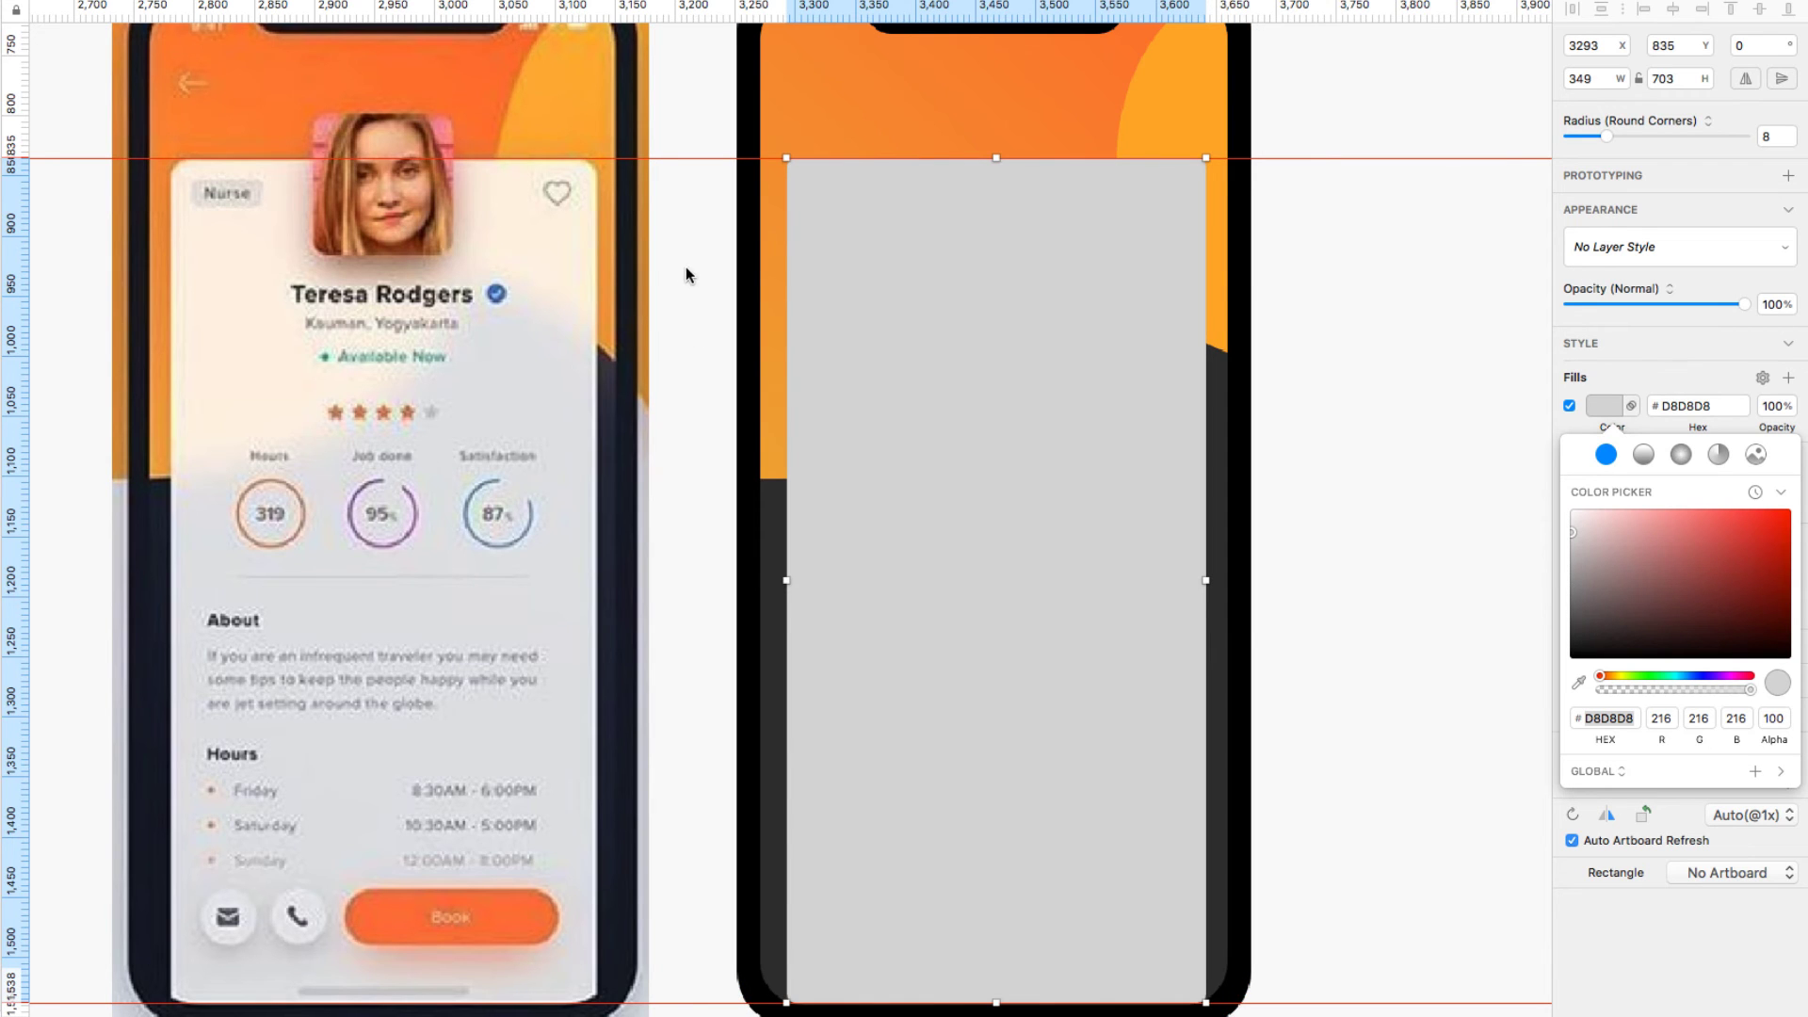
{"action": "scroll", "coordinate": [686, 262], "scroll_direction": "up", "scroll_amount": 5}
{"action": "scroll", "coordinate": [701, 245], "scroll_direction": "up", "scroll_amount": 5}
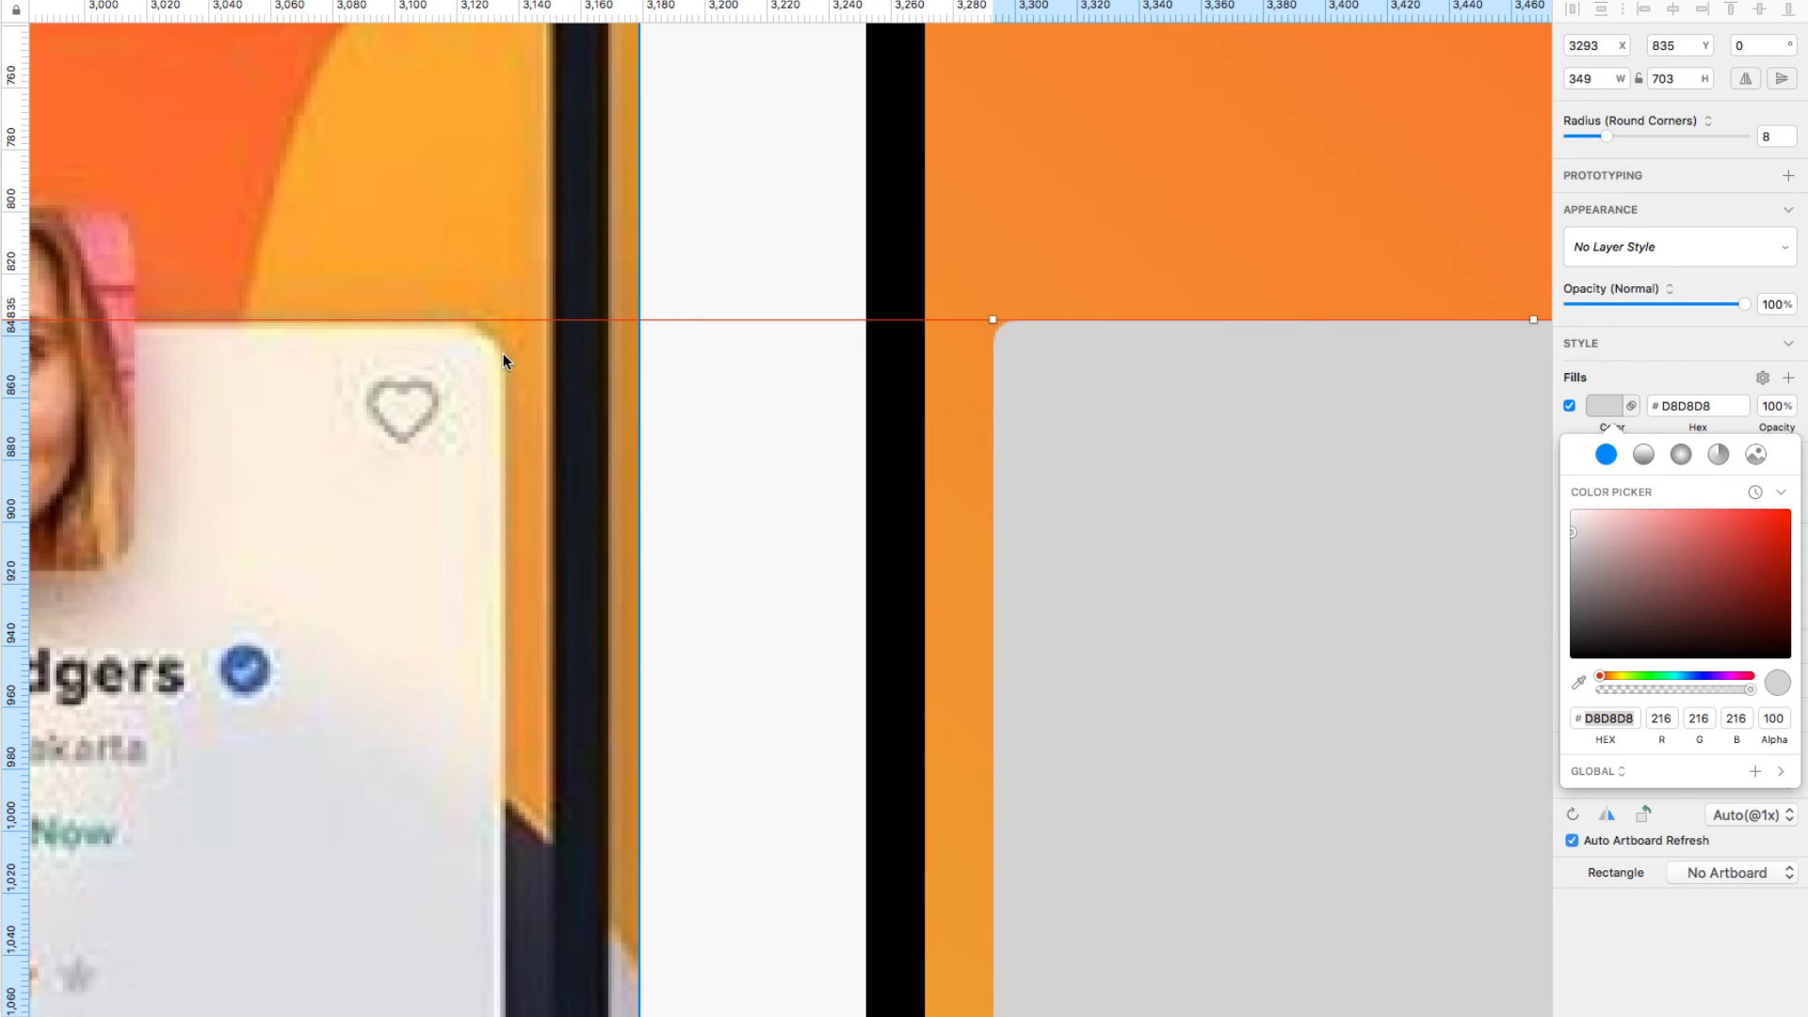
{"action": "left_click", "coordinate": [1792, 132]}
{"action": "left_click", "coordinate": [1793, 131]}
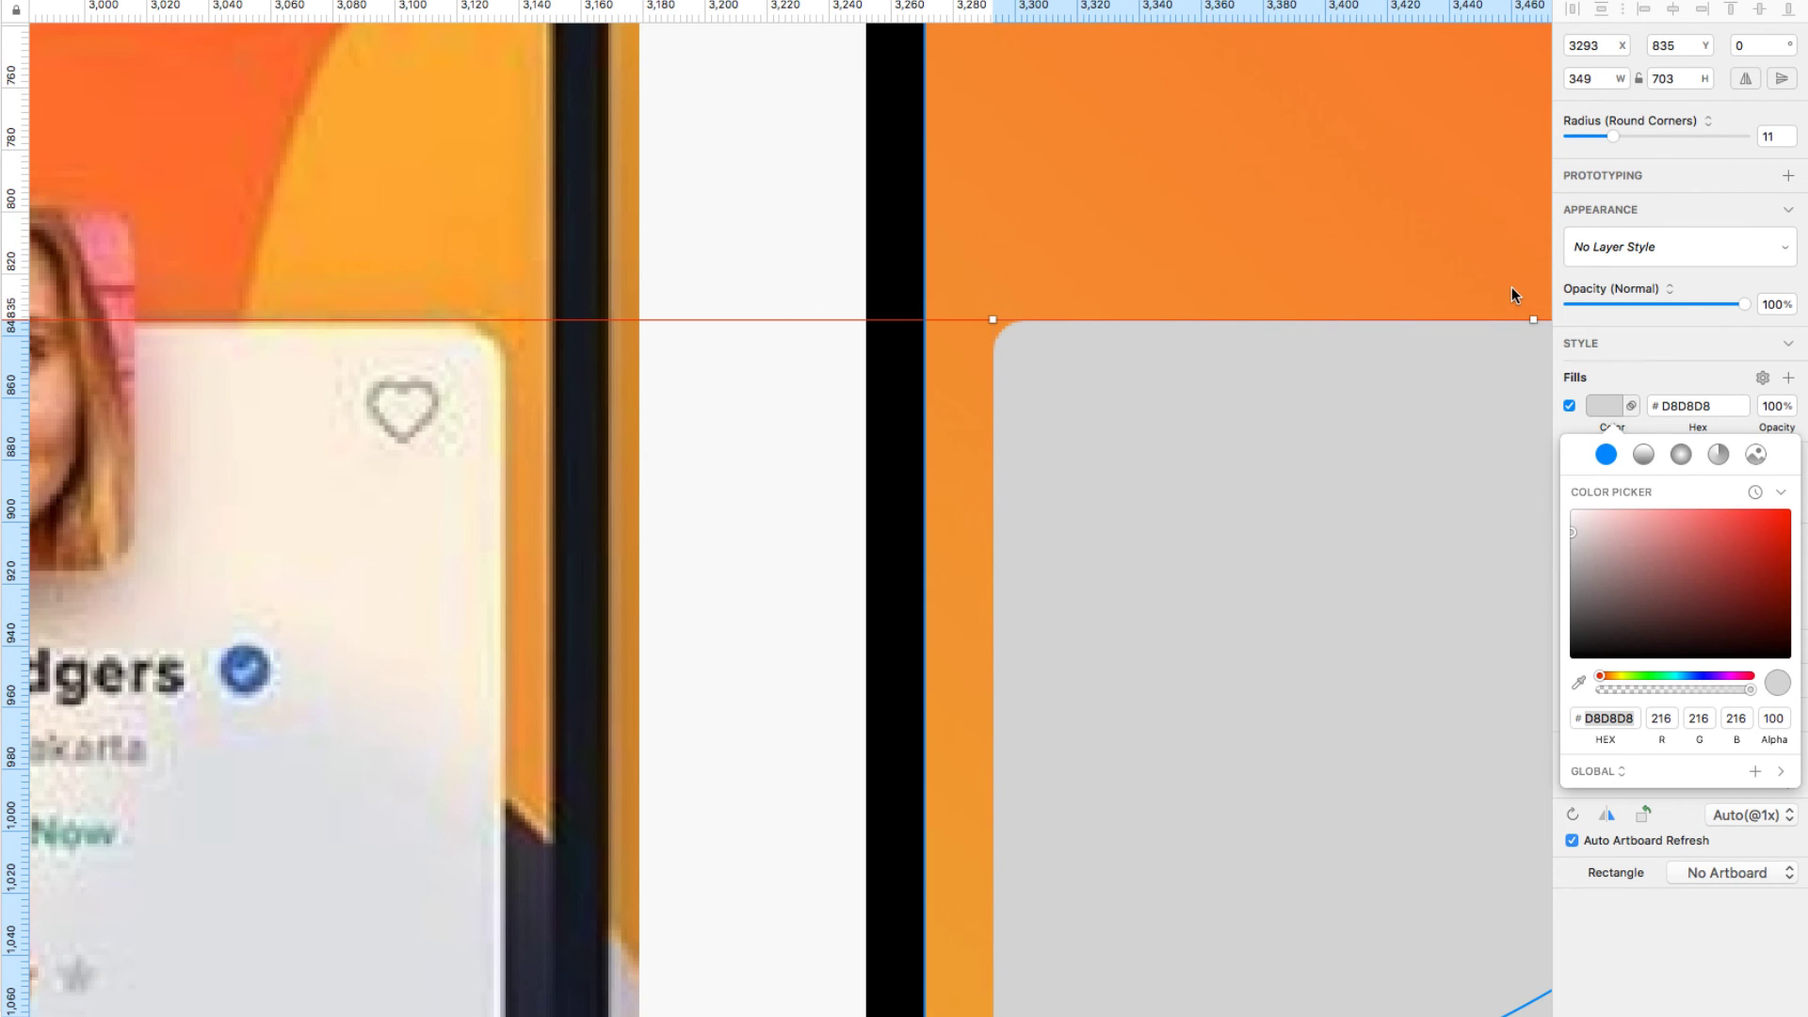
{"action": "scroll", "coordinate": [1184, 324], "scroll_direction": "down", "scroll_amount": 5}
{"action": "left_click_drag", "start_coordinate": [1209, 439], "coordinate": [1026, 321]}
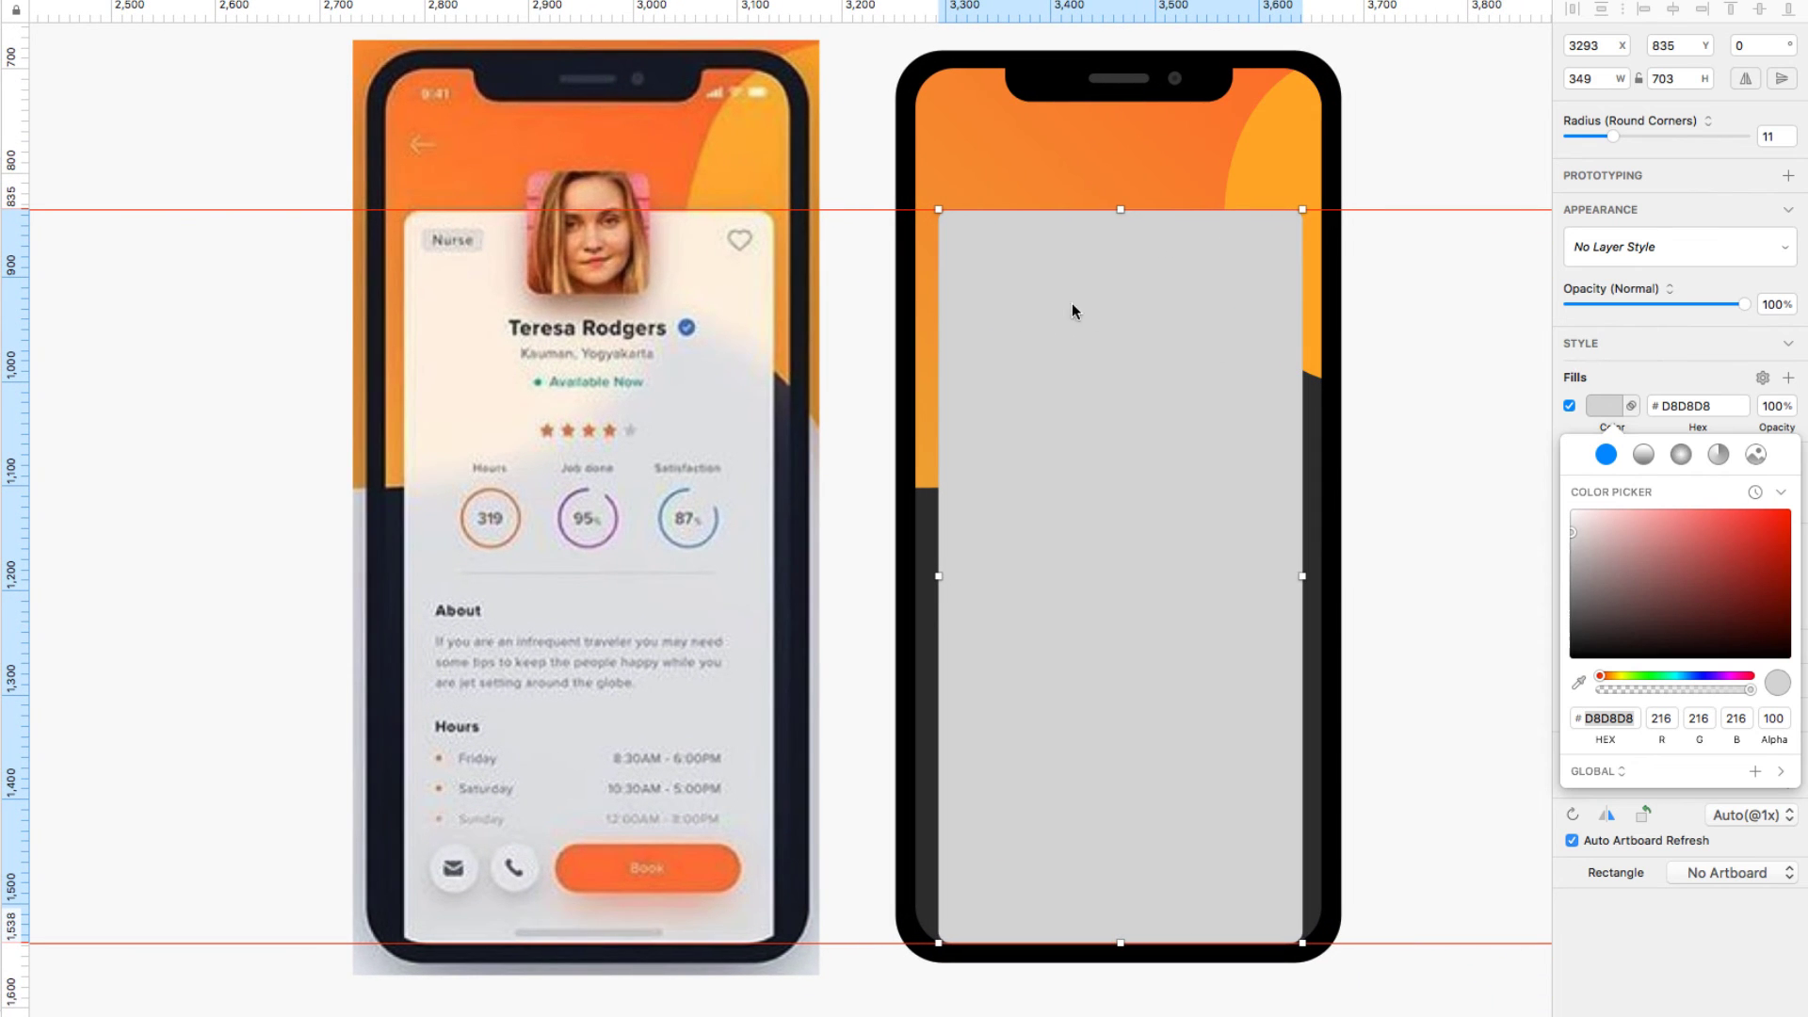
{"action": "left_click", "coordinate": [1794, 132]}
{"action": "left_click", "coordinate": [1793, 133]}
{"action": "left_click", "coordinate": [1794, 133]}
{"action": "left_click", "coordinate": [1465, 248]}
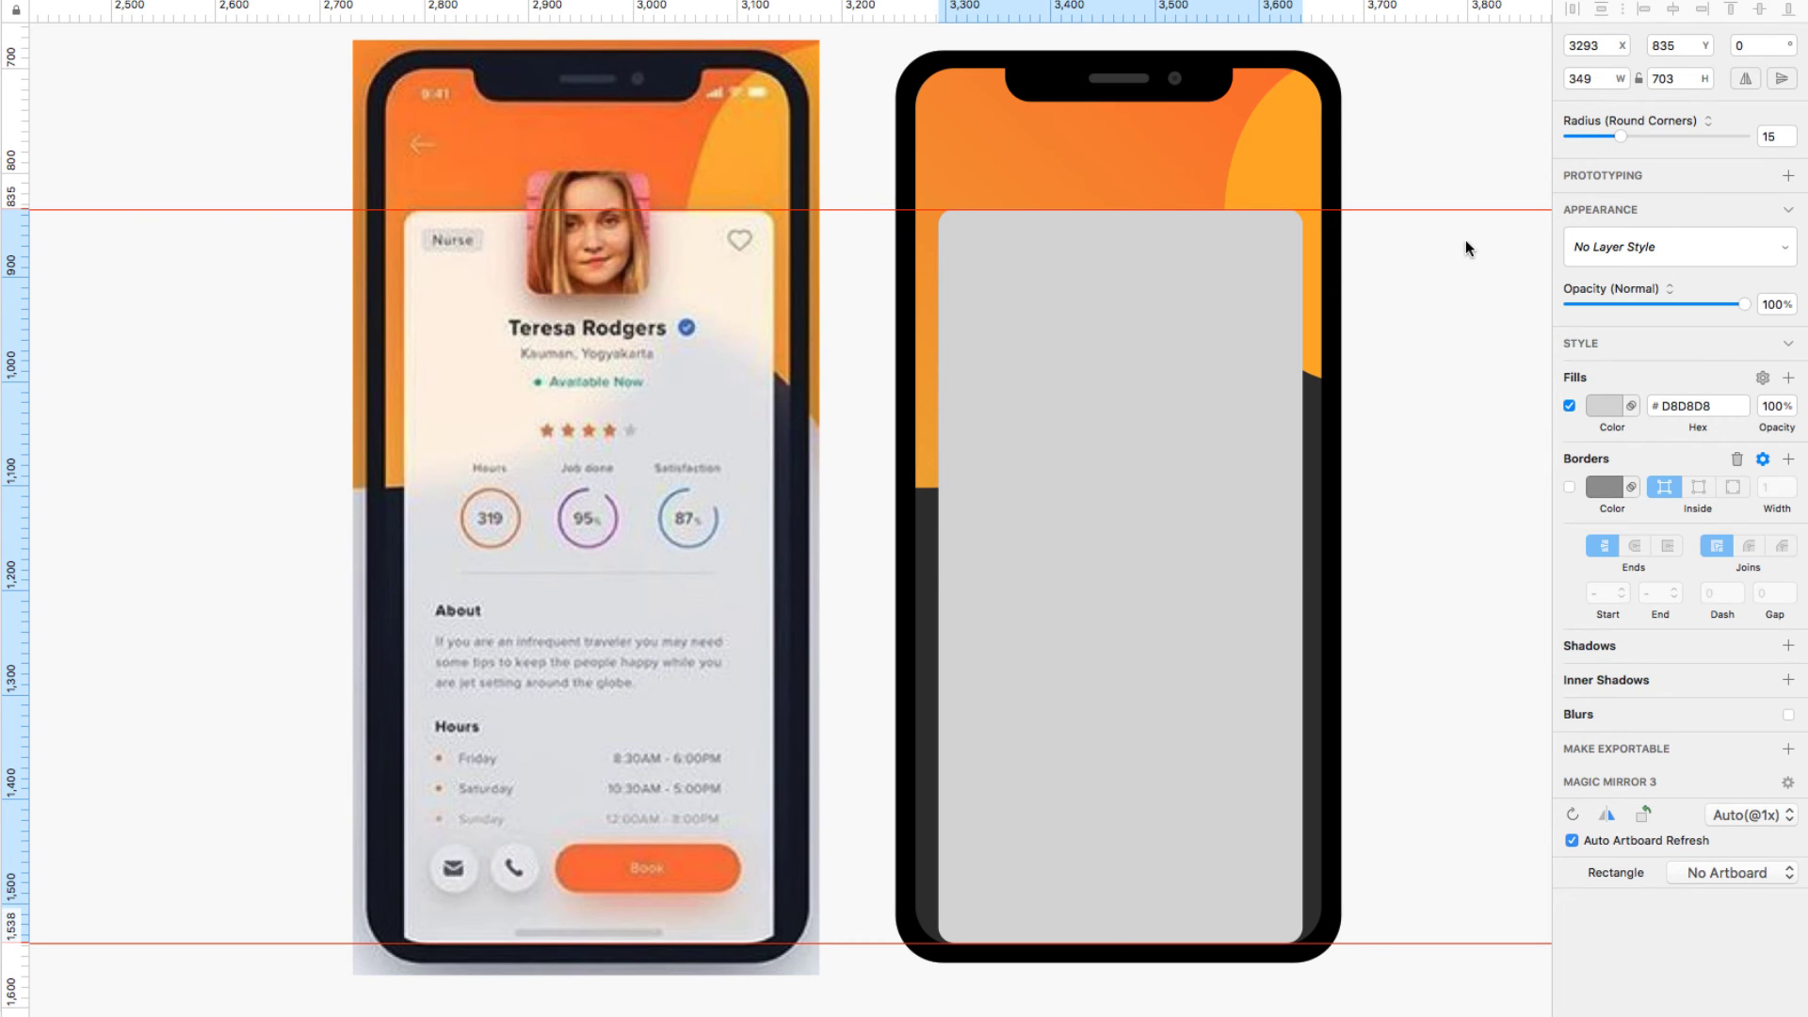
Step: Fill the profile card with white FFFFFF and nudge it to X 3291, Y 837
{"action": "left_click", "coordinate": [1604, 406]}
{"action": "left_click_drag", "start_coordinate": [1574, 513], "coordinate": [1555, 507]}
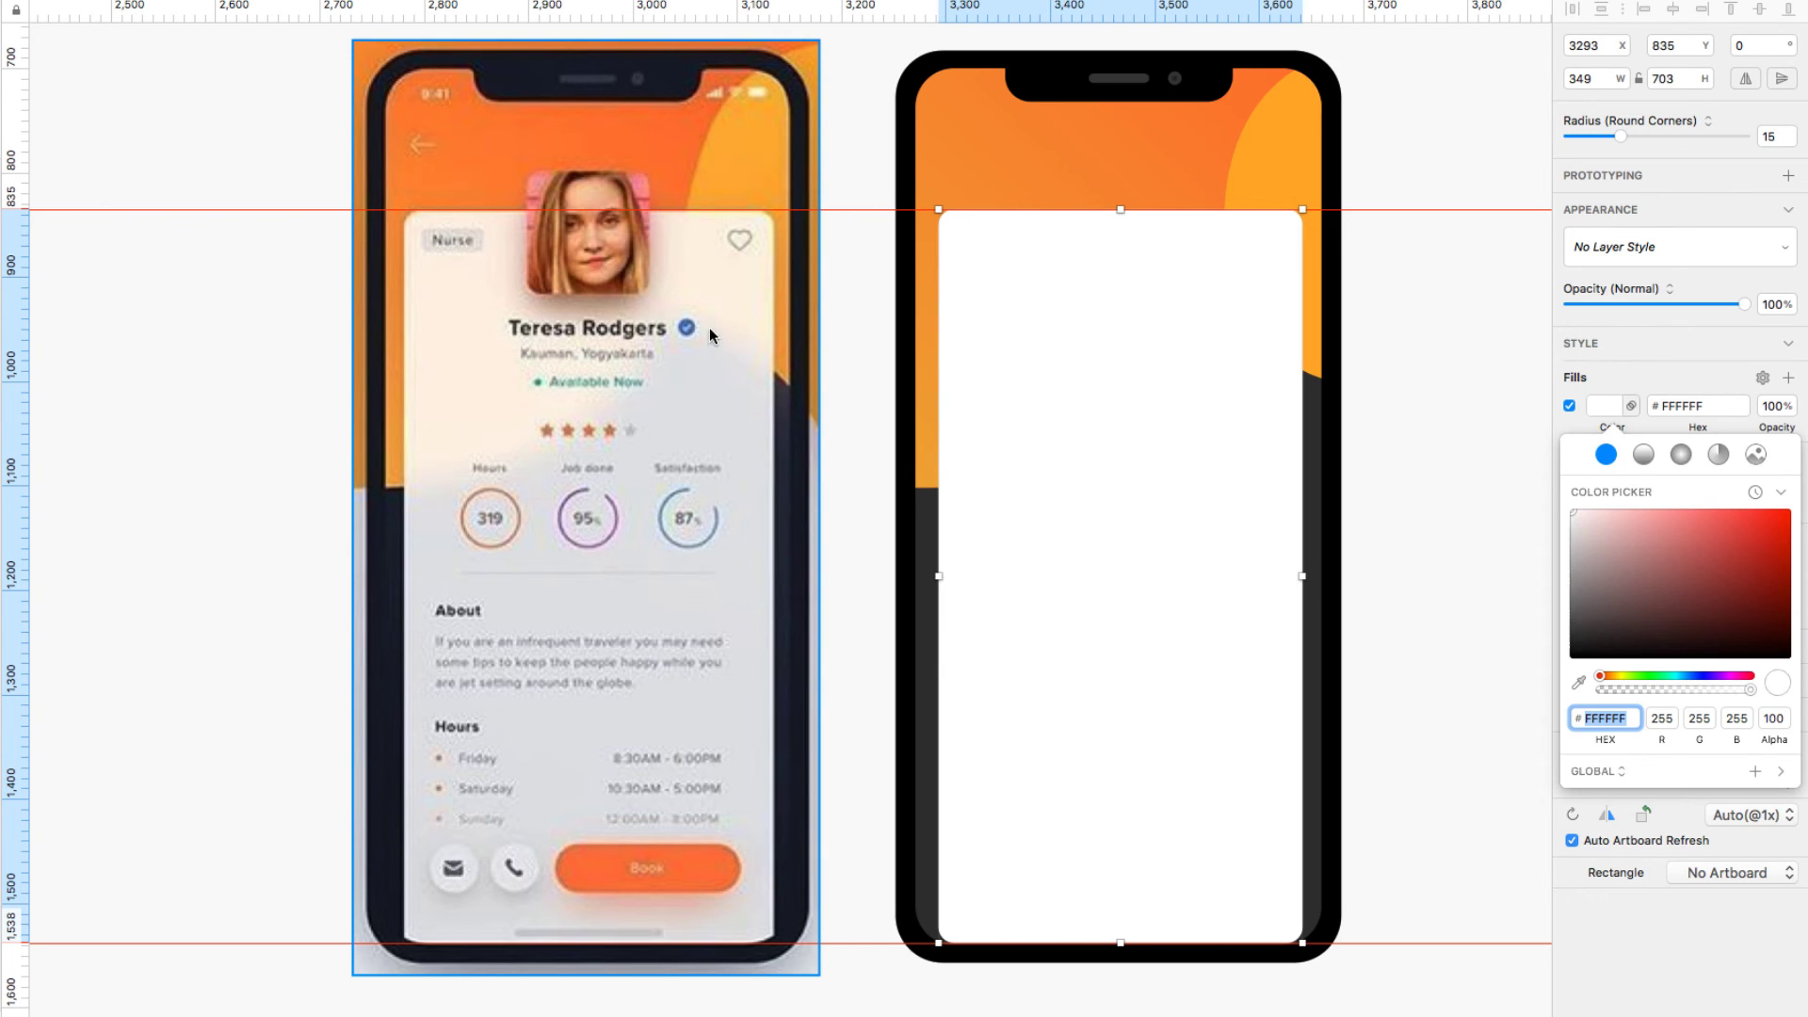
{"action": "key", "text": "Left"}
{"action": "key", "text": "Left"}
{"action": "key", "text": "Down"}
{"action": "key", "text": "Down"}
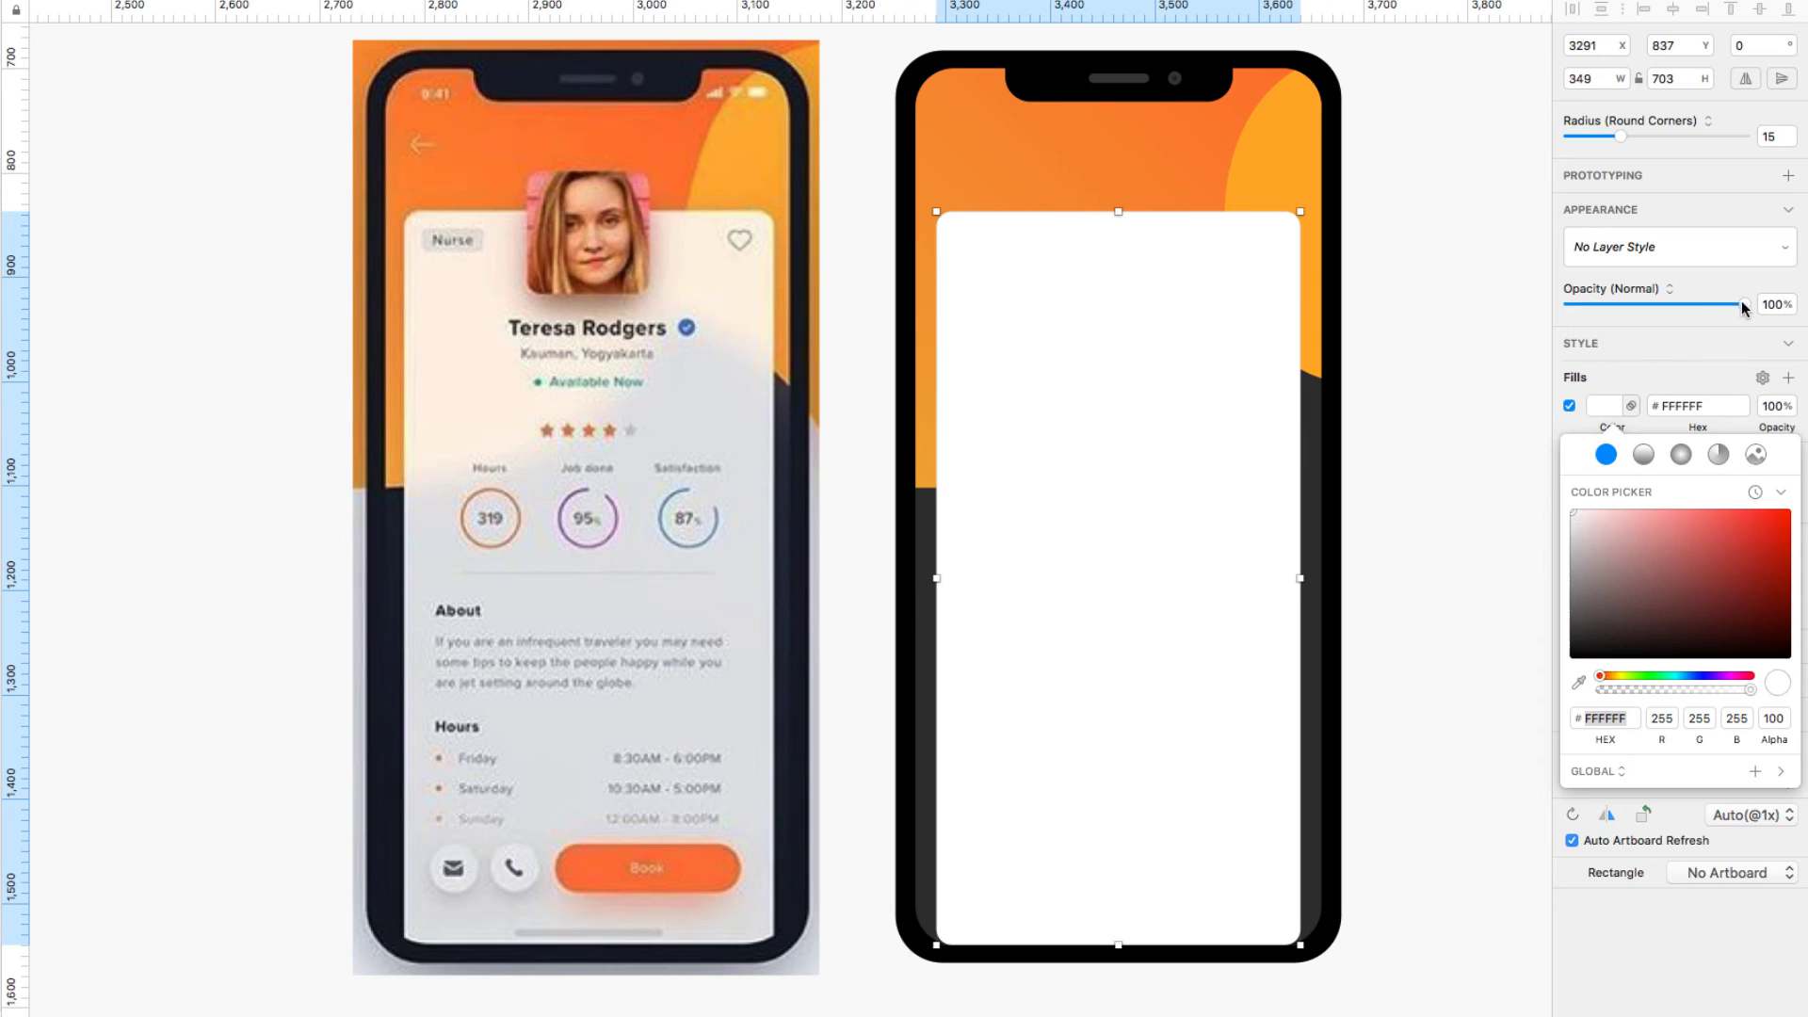
Step: Lower the profile card's layer opacity to 96% and apply a Background Blur of 9 to it
{"action": "left_click_drag", "start_coordinate": [1742, 302], "coordinate": [1735, 303]}
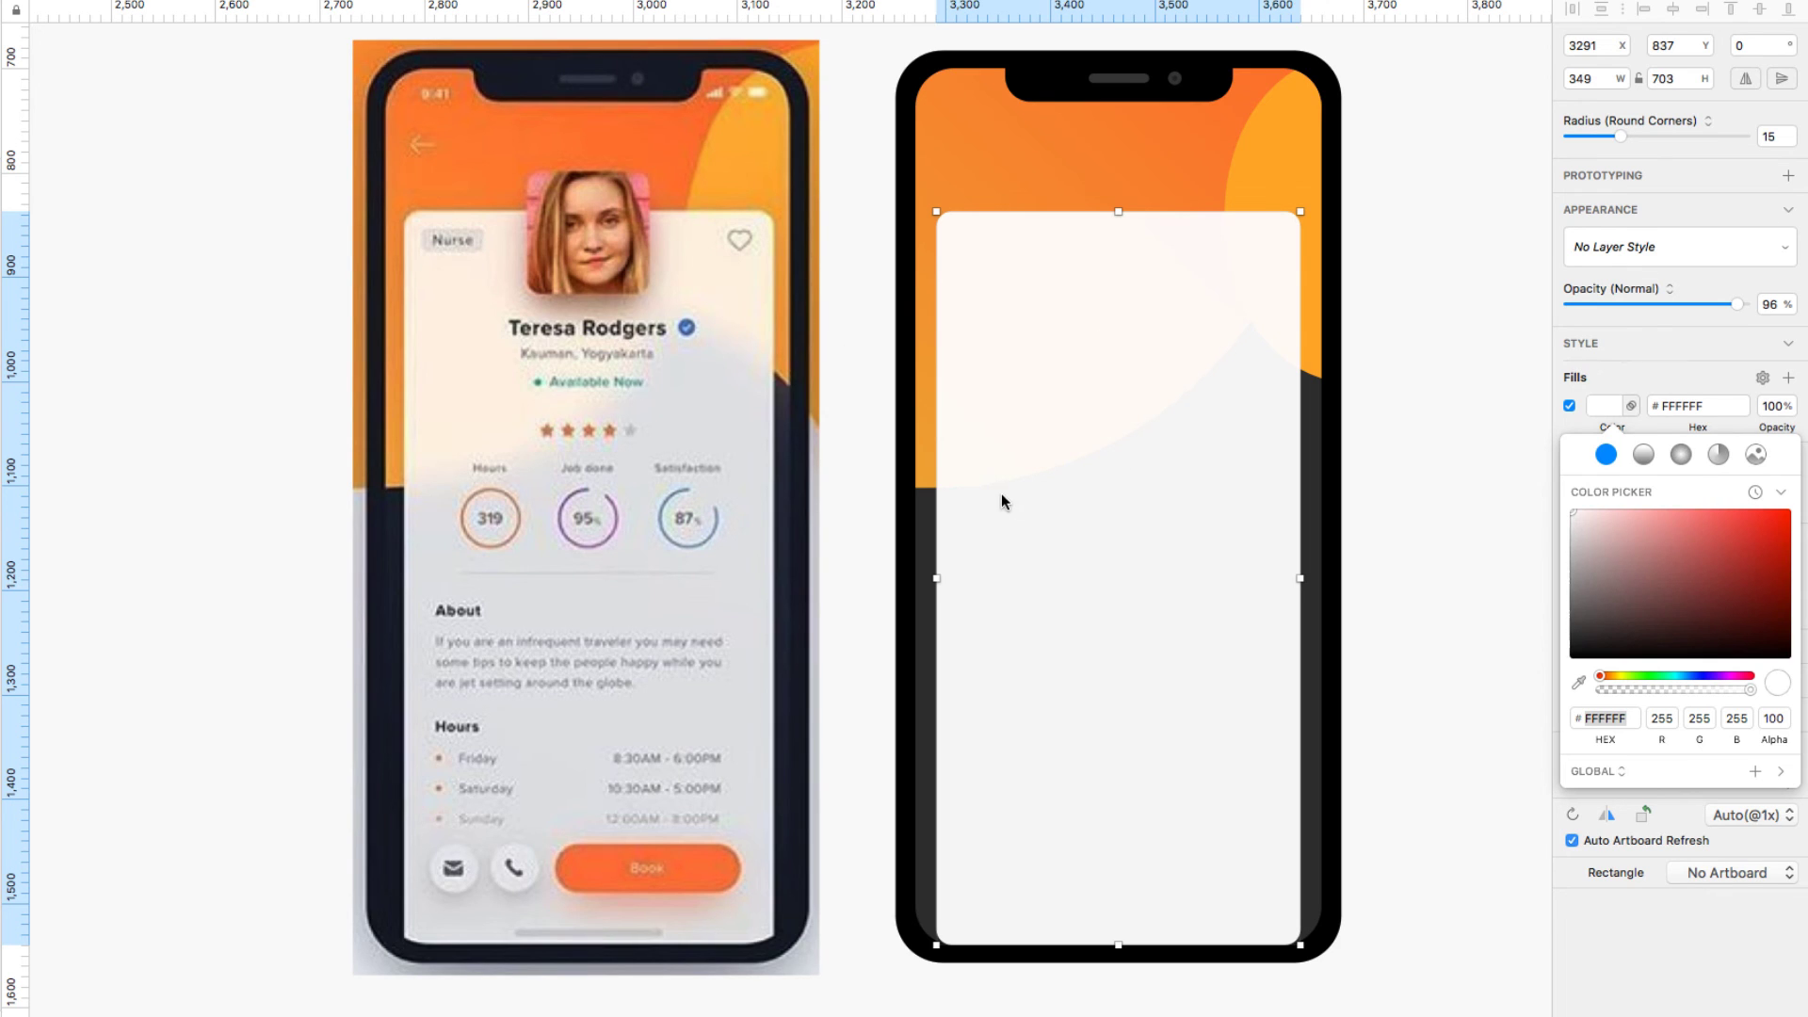
{"action": "left_click", "coordinate": [1061, 465]}
{"action": "left_click", "coordinate": [1630, 714]}
{"action": "left_click", "coordinate": [1635, 738]}
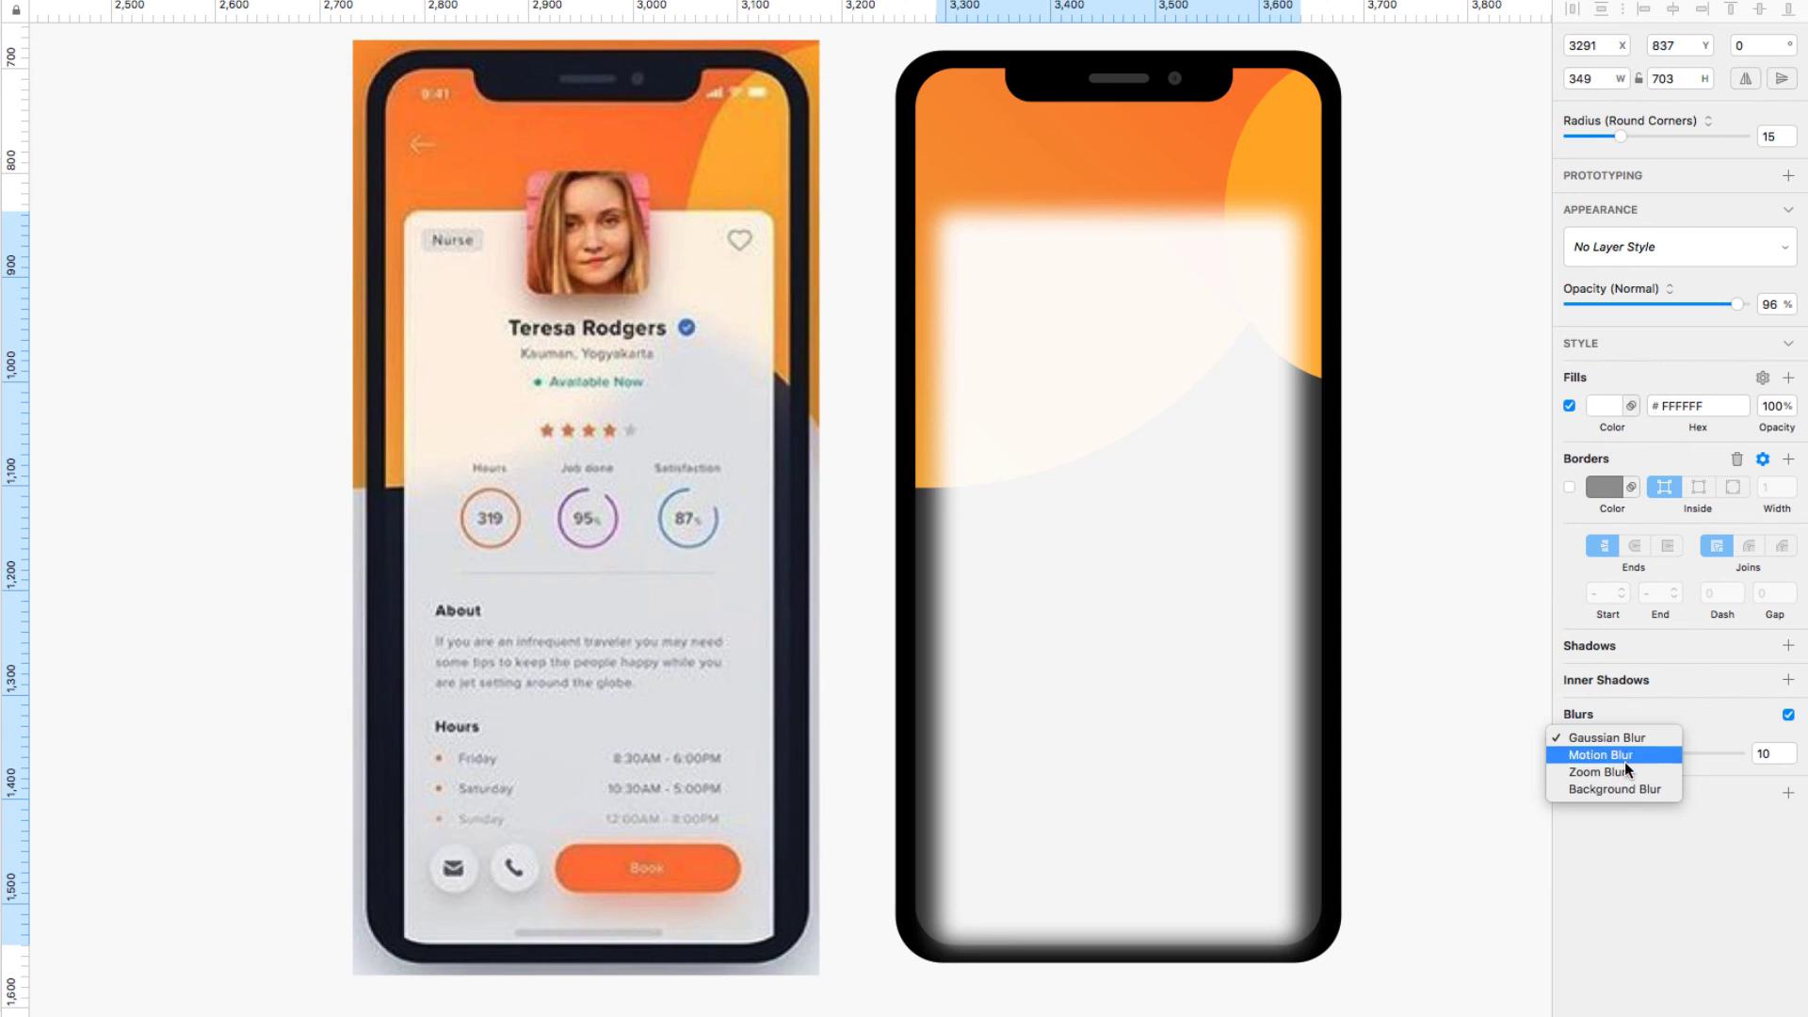
{"action": "left_click", "coordinate": [1619, 788]}
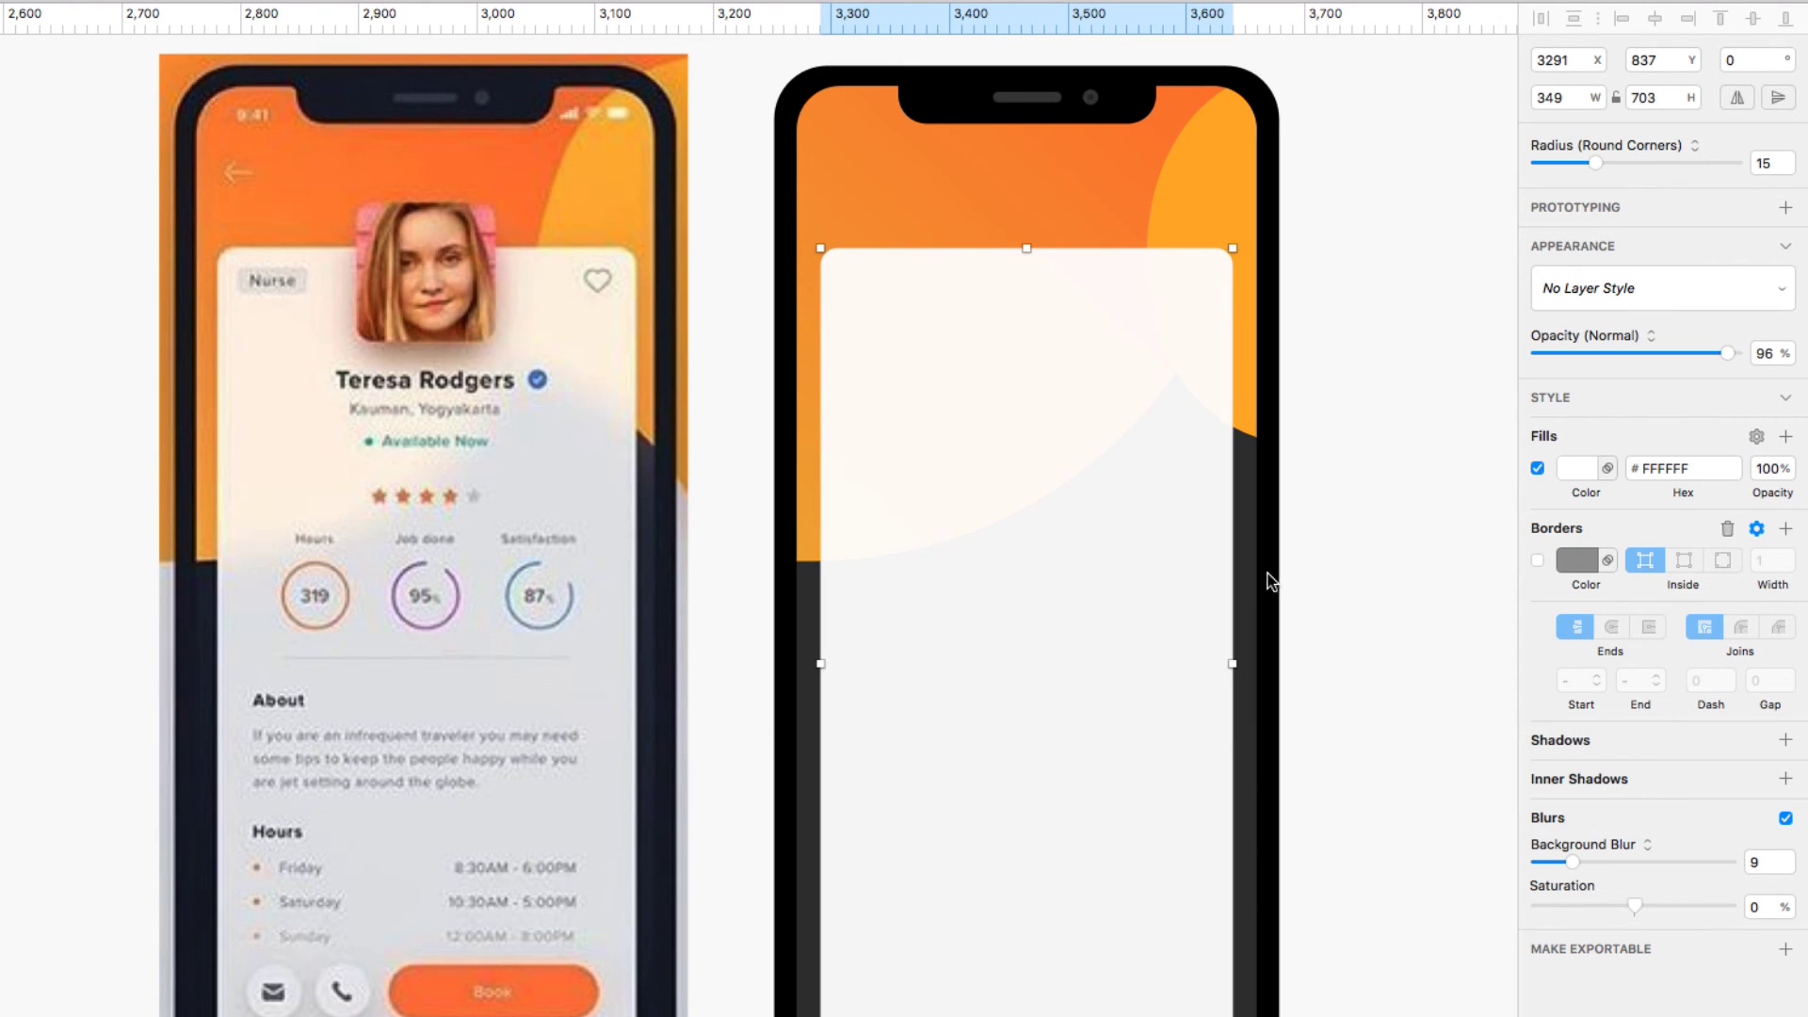
Step: Set the profile card's layer opacity to 100% and reduce only its fill opacity to about 83%
{"action": "left_click_drag", "start_coordinate": [1725, 356], "coordinate": [1744, 353]}
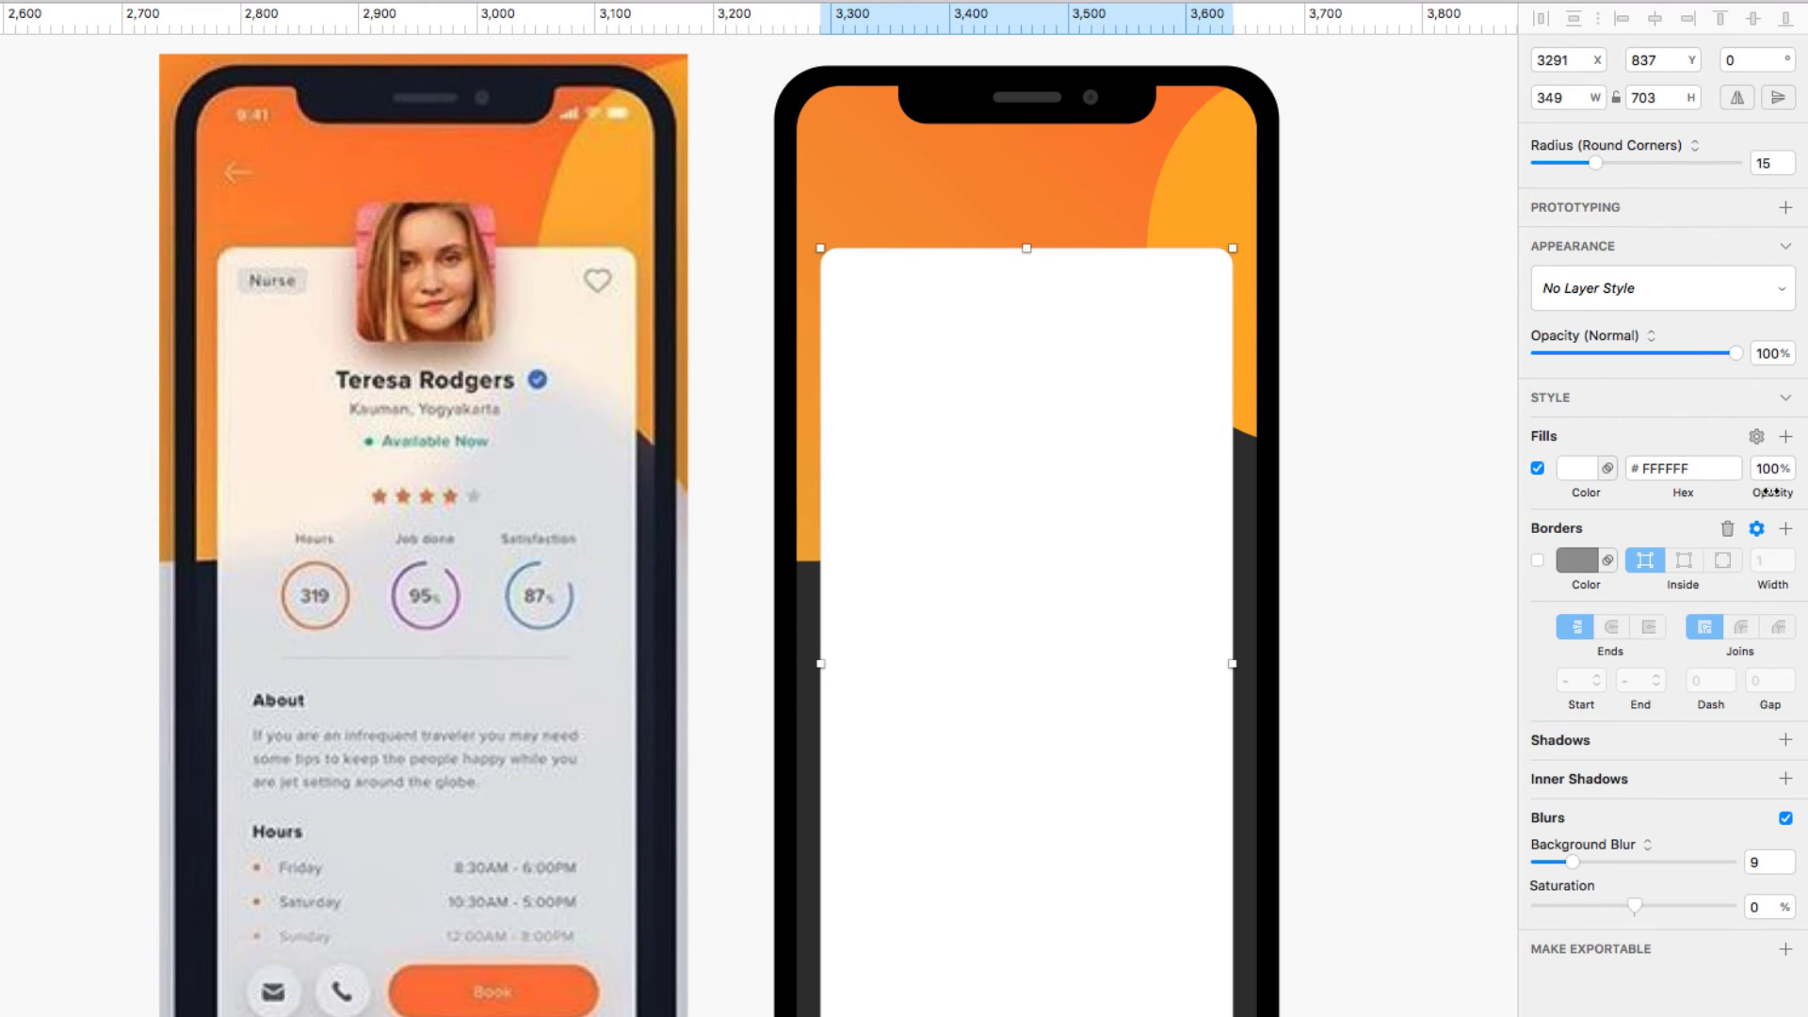
{"action": "left_click_drag", "start_coordinate": [1767, 491], "coordinate": [1760, 493]}
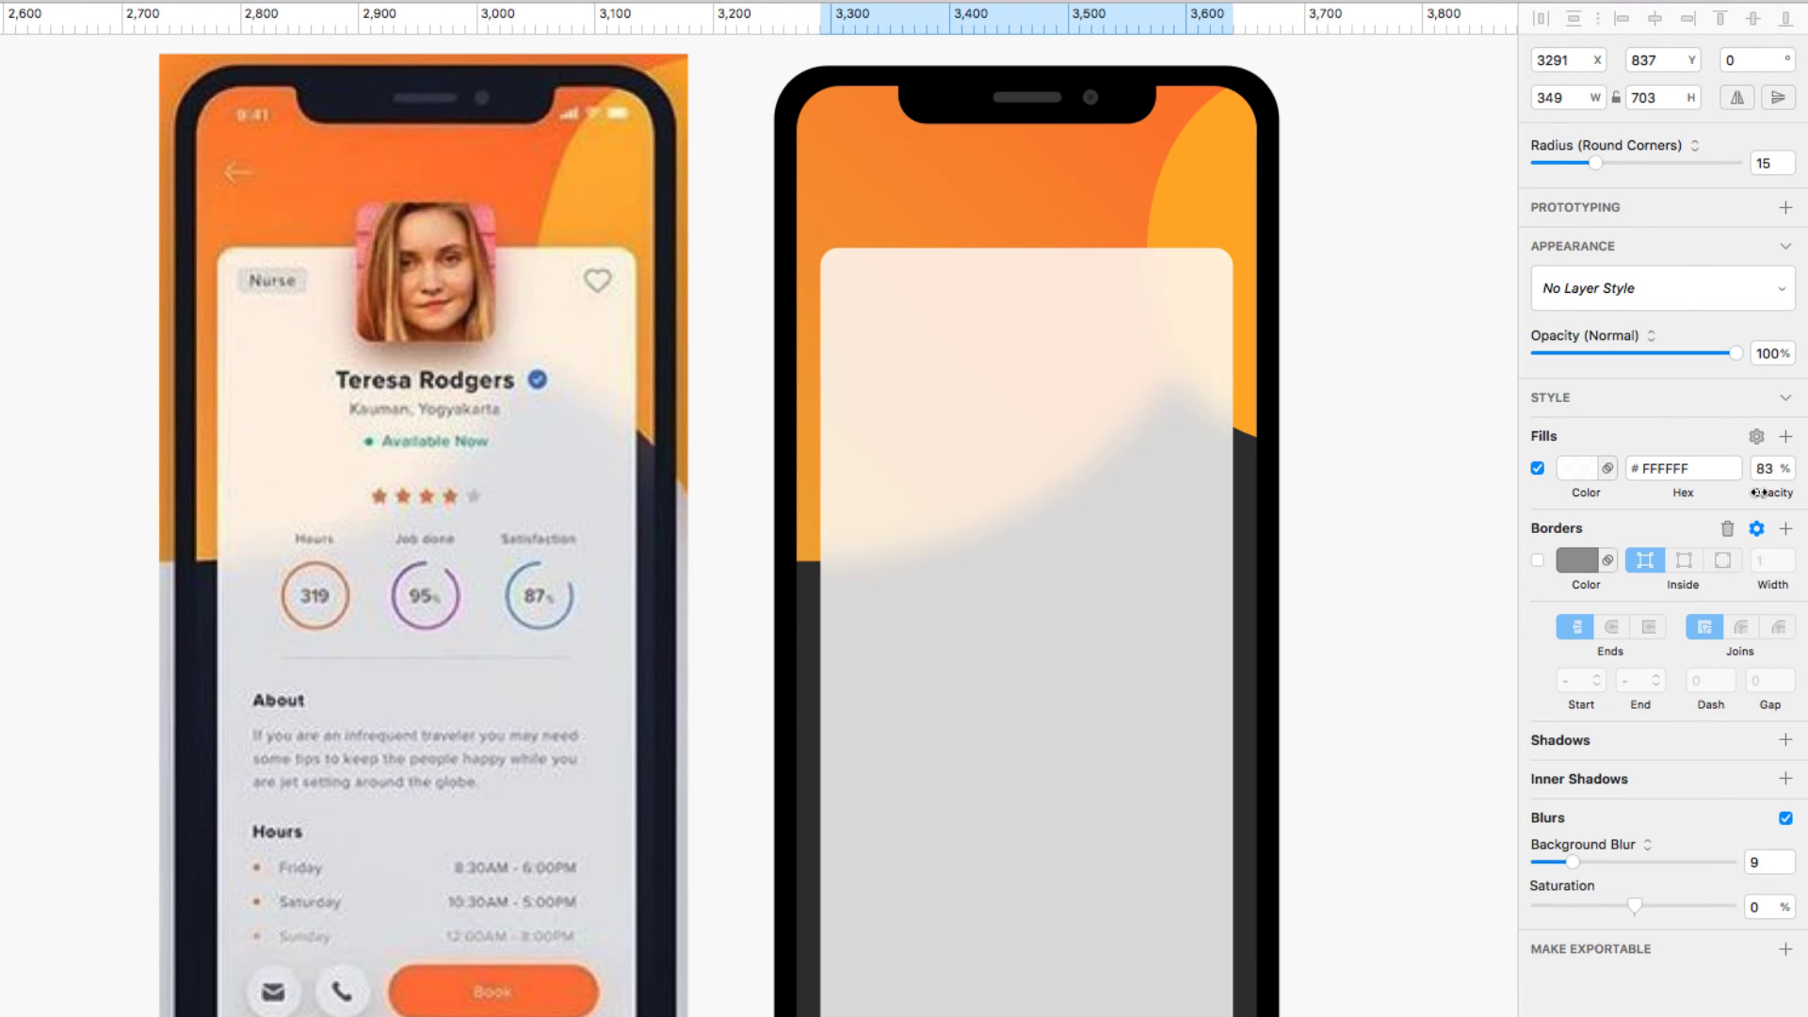
{"action": "left_click_drag", "start_coordinate": [1757, 493], "coordinate": [1758, 494]}
Step: Set the profile card's background blur to 10 and its fill to F0F0F0 at 88% opacity
{"action": "left_click", "coordinate": [1787, 871]}
{"action": "left_click", "coordinate": [1787, 871]}
{"action": "left_click", "coordinate": [1788, 871]}
{"action": "left_click", "coordinate": [1787, 871]}
{"action": "left_click", "coordinate": [1787, 855]}
{"action": "left_click", "coordinate": [1787, 855]}
{"action": "left_click", "coordinate": [1787, 855]}
{"action": "left_click", "coordinate": [1787, 855]}
{"action": "left_click", "coordinate": [1788, 855]}
{"action": "left_click_drag", "start_coordinate": [1775, 490], "coordinate": [1776, 489]}
{"action": "left_click", "coordinate": [1376, 451]}
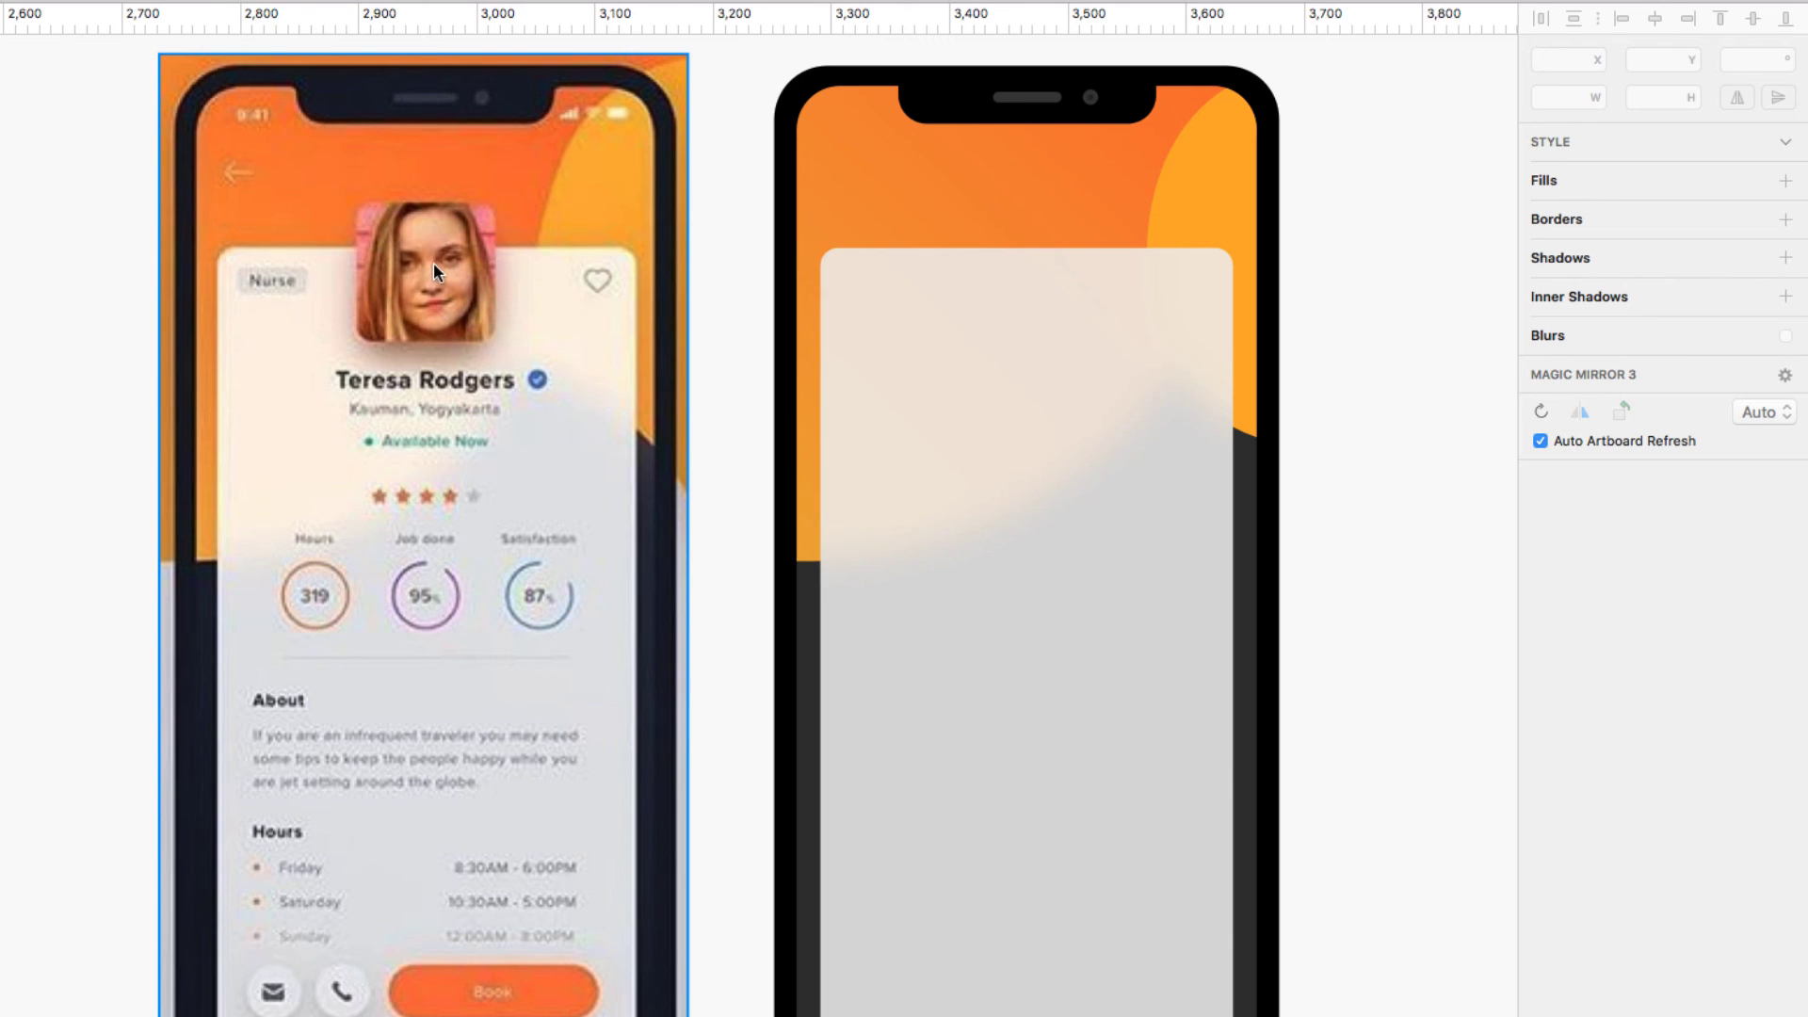
Step: Draw a 122 × 122 square from the centre of the reference's profile photo and round its corners to 23
{"action": "key", "text": "r"}
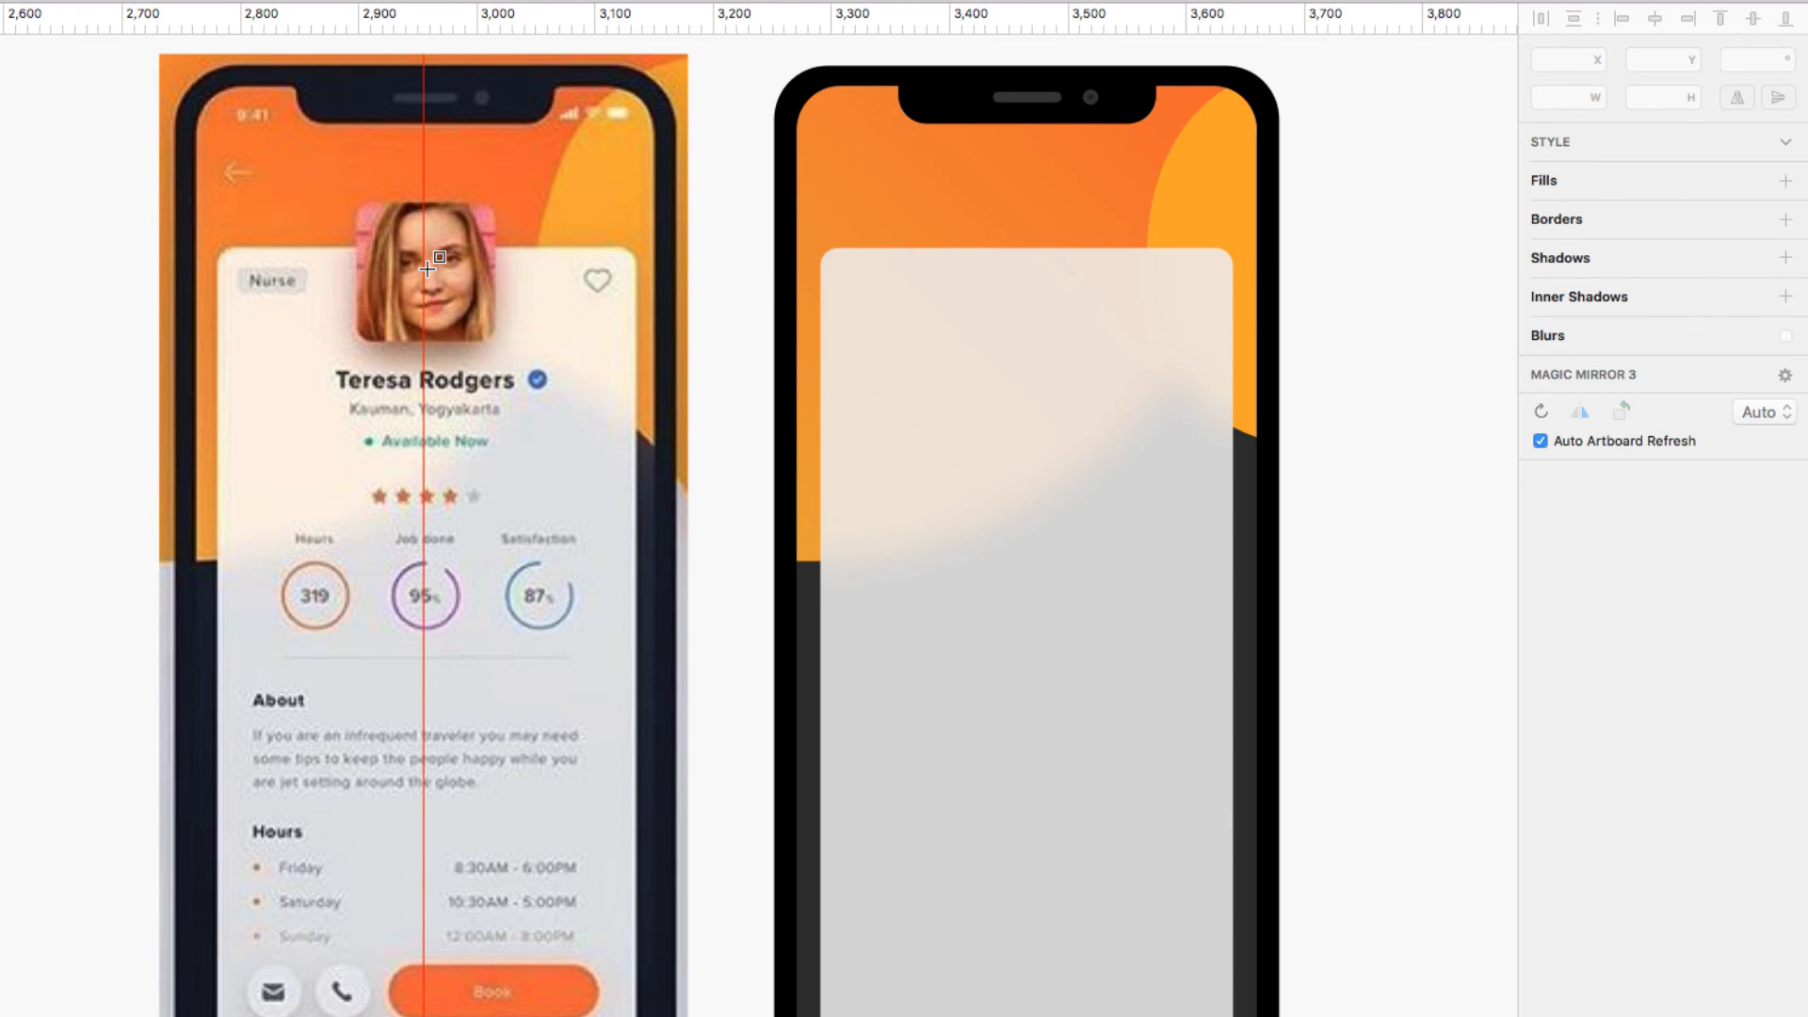
{"action": "mouse_move", "coordinate": [426, 270]}
{"action": "left_mouse_down"}
{"action": "mouse_move", "coordinate": [475, 342]}
{"action": "mouse_move", "coordinate": [467, 310]}
{"action": "left_mouse_up"}
{"action": "left_click_drag", "start_coordinate": [1539, 160], "coordinate": [1661, 163]}
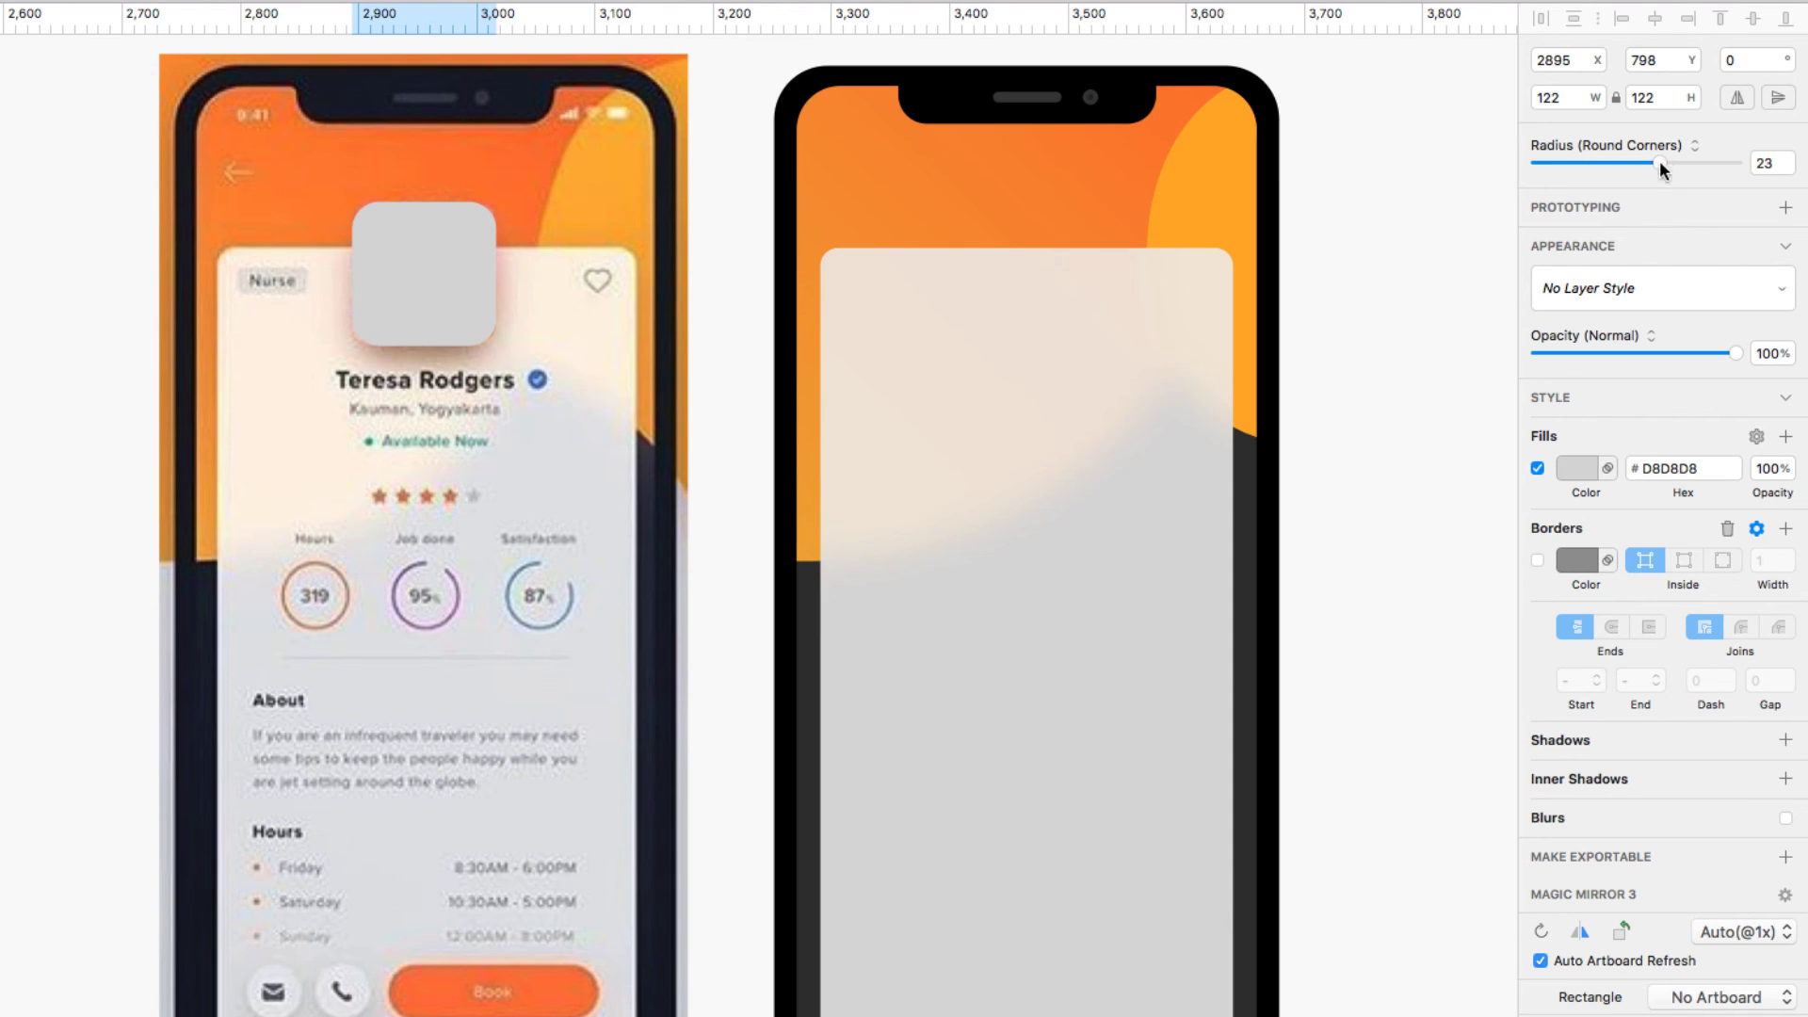
Step: Place the photo square over the mockup card's upper edge at X 3405, Y 798, with its opacity at 100%
{"action": "left_click_drag", "start_coordinate": [1733, 353], "coordinate": [1718, 352]}
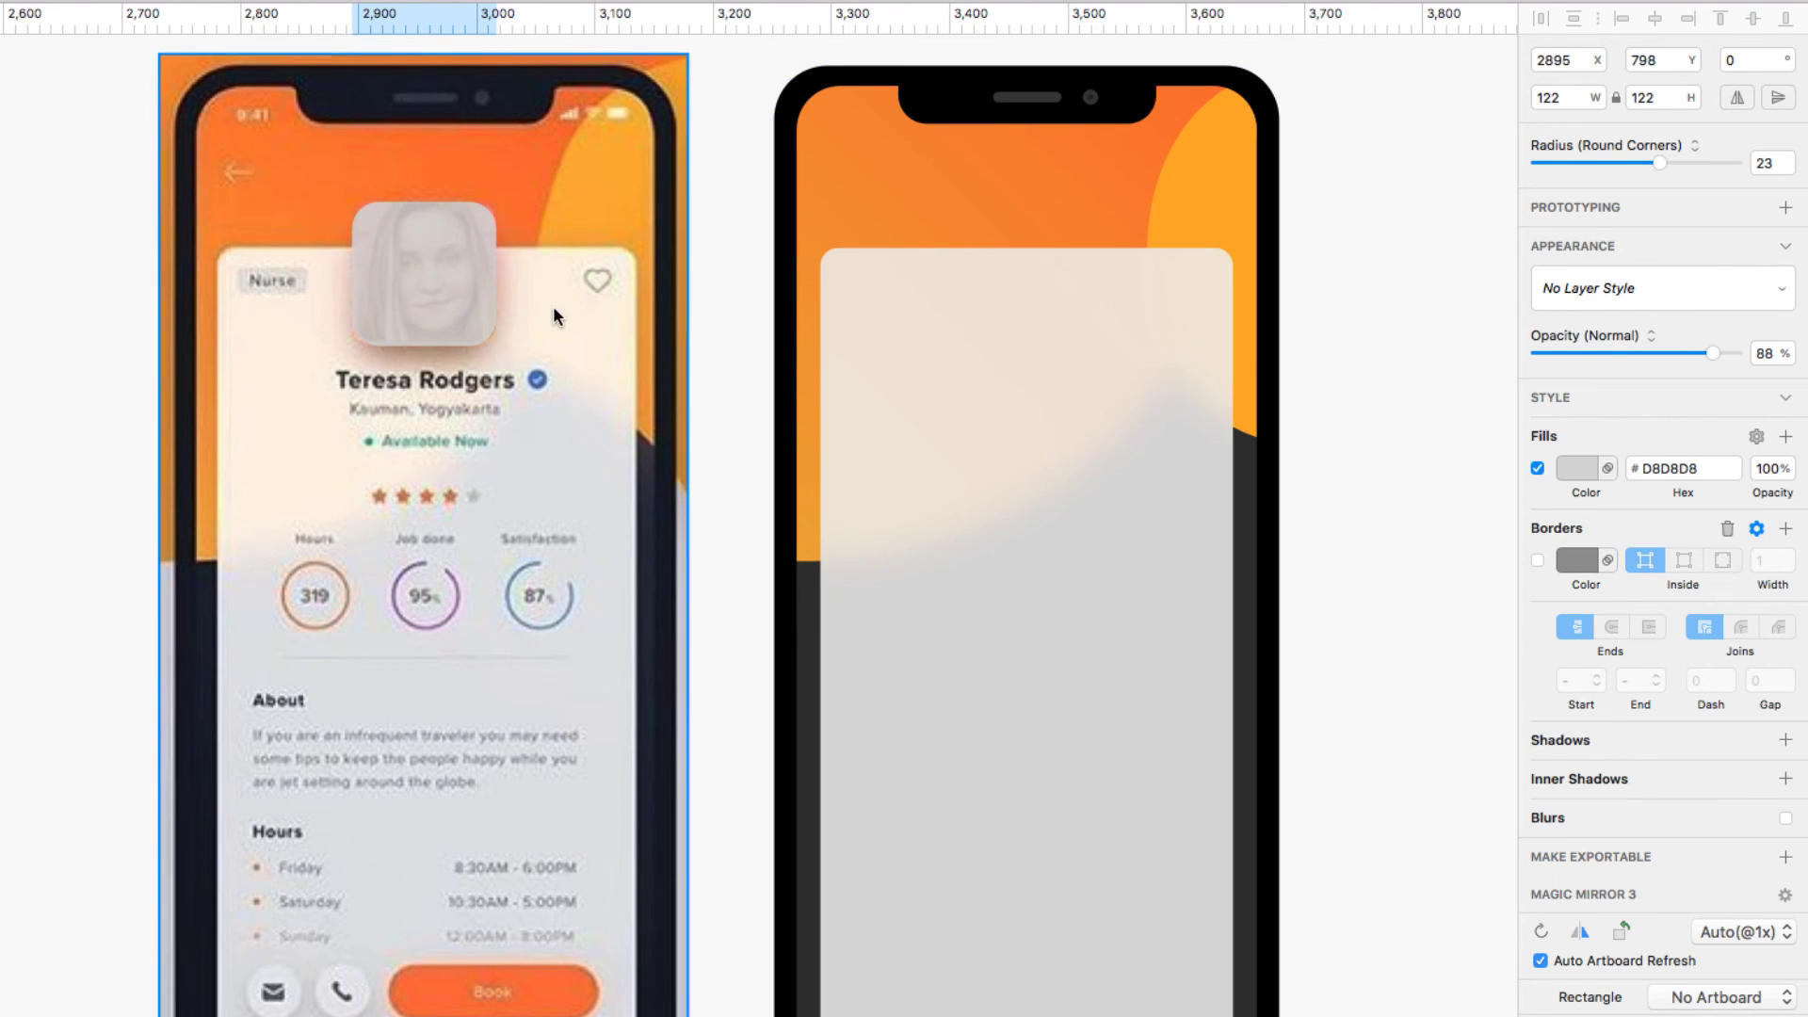
{"action": "left_click_drag", "start_coordinate": [397, 269], "coordinate": [998, 289]}
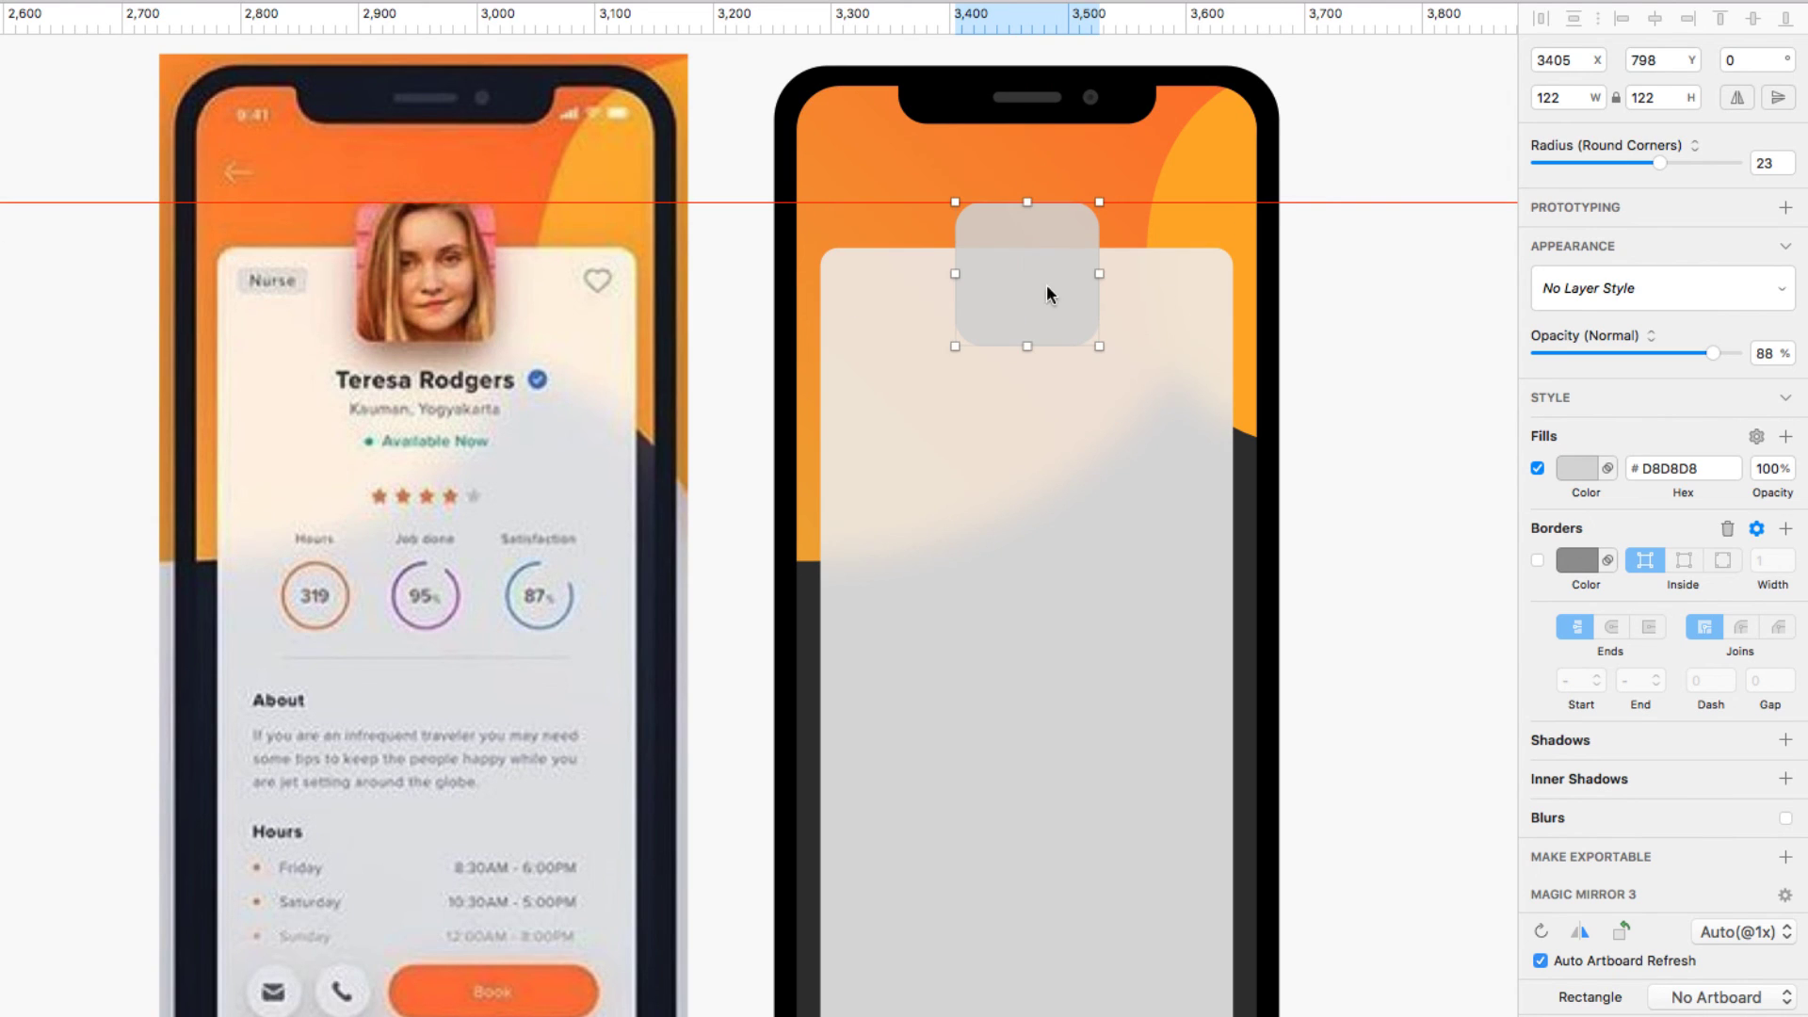
{"action": "left_click_drag", "start_coordinate": [1714, 354], "coordinate": [1764, 351]}
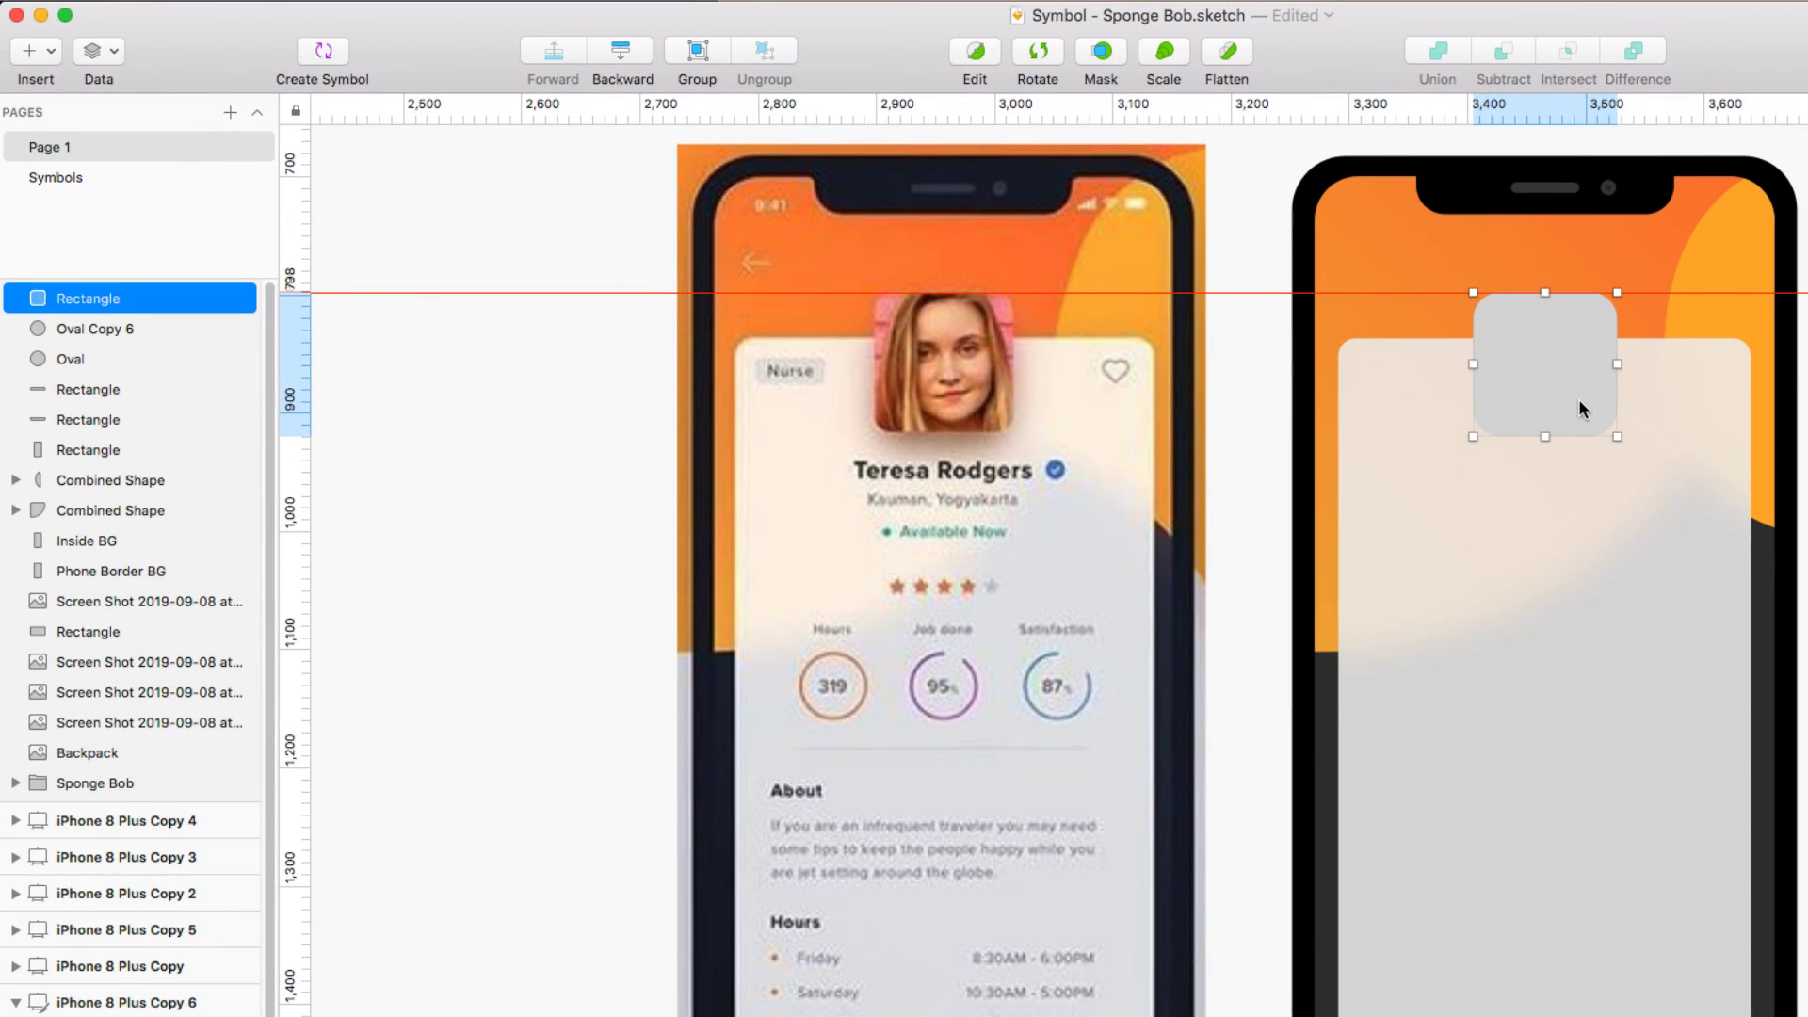
Step: Fill the photo square with a Faces image from Sketch Data and set the image display to Fit
{"action": "left_click", "coordinate": [113, 52]}
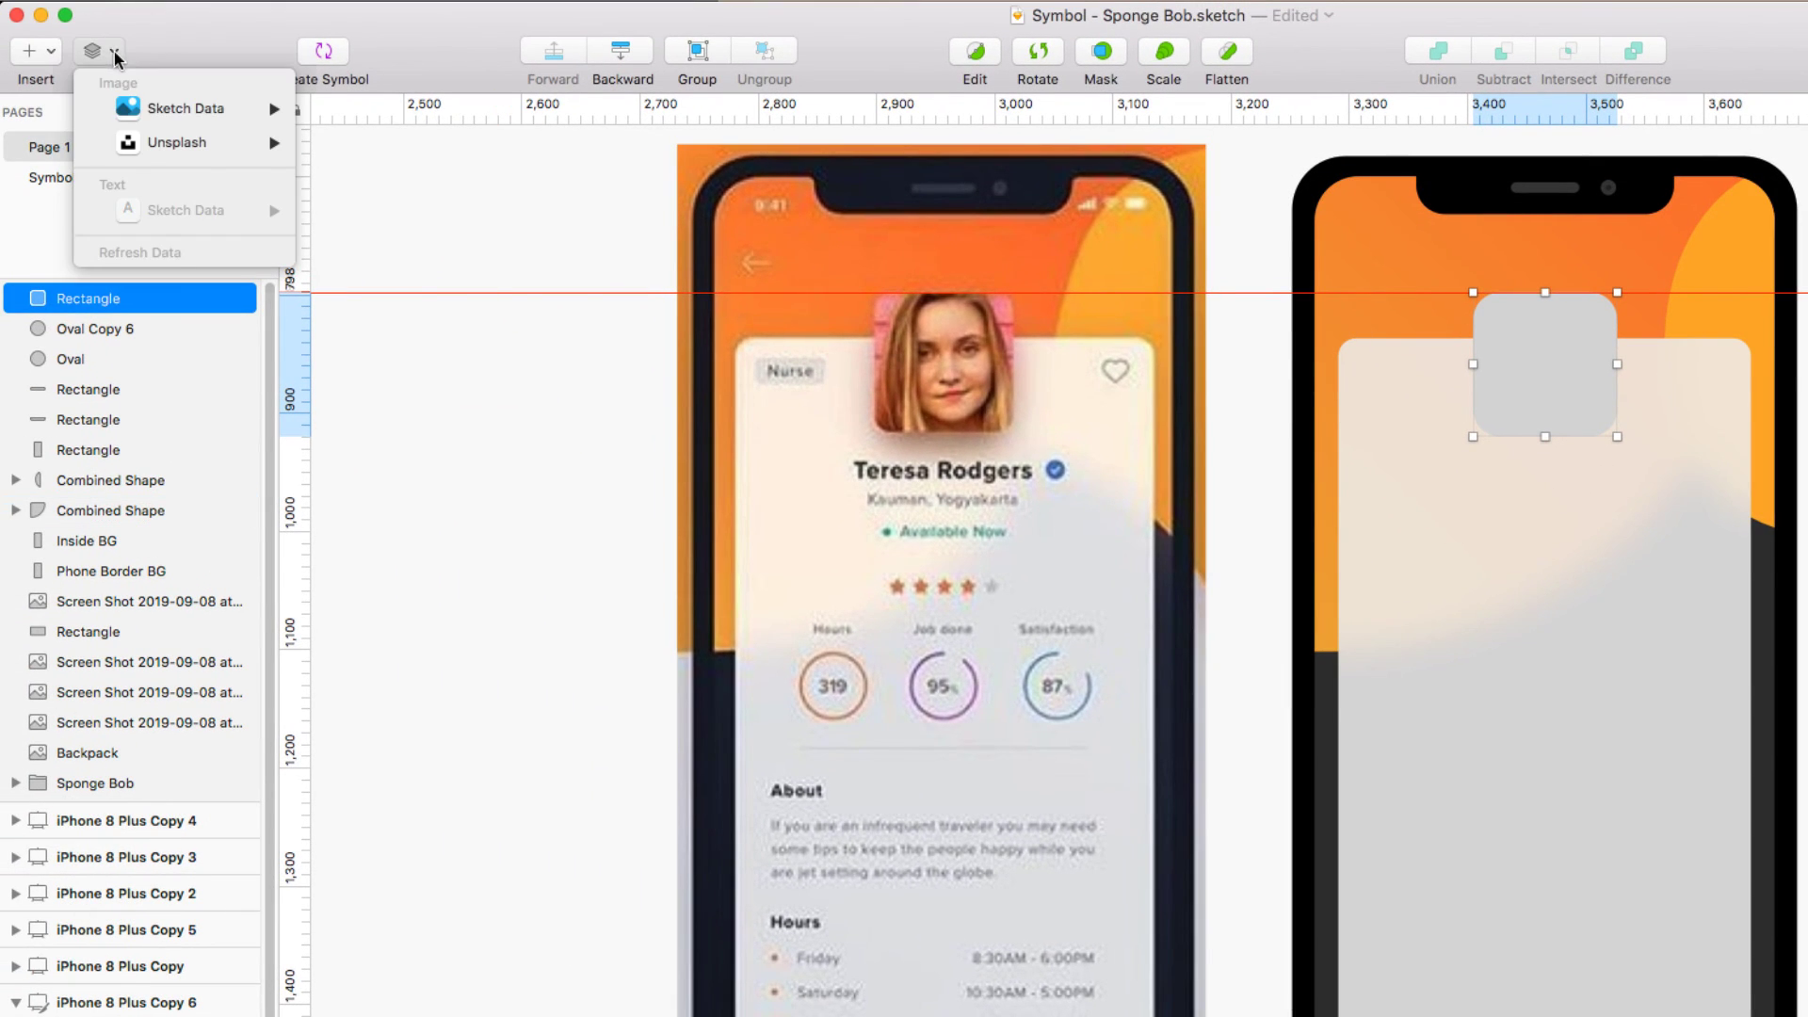
{"action": "mouse_move", "coordinate": [188, 109]}
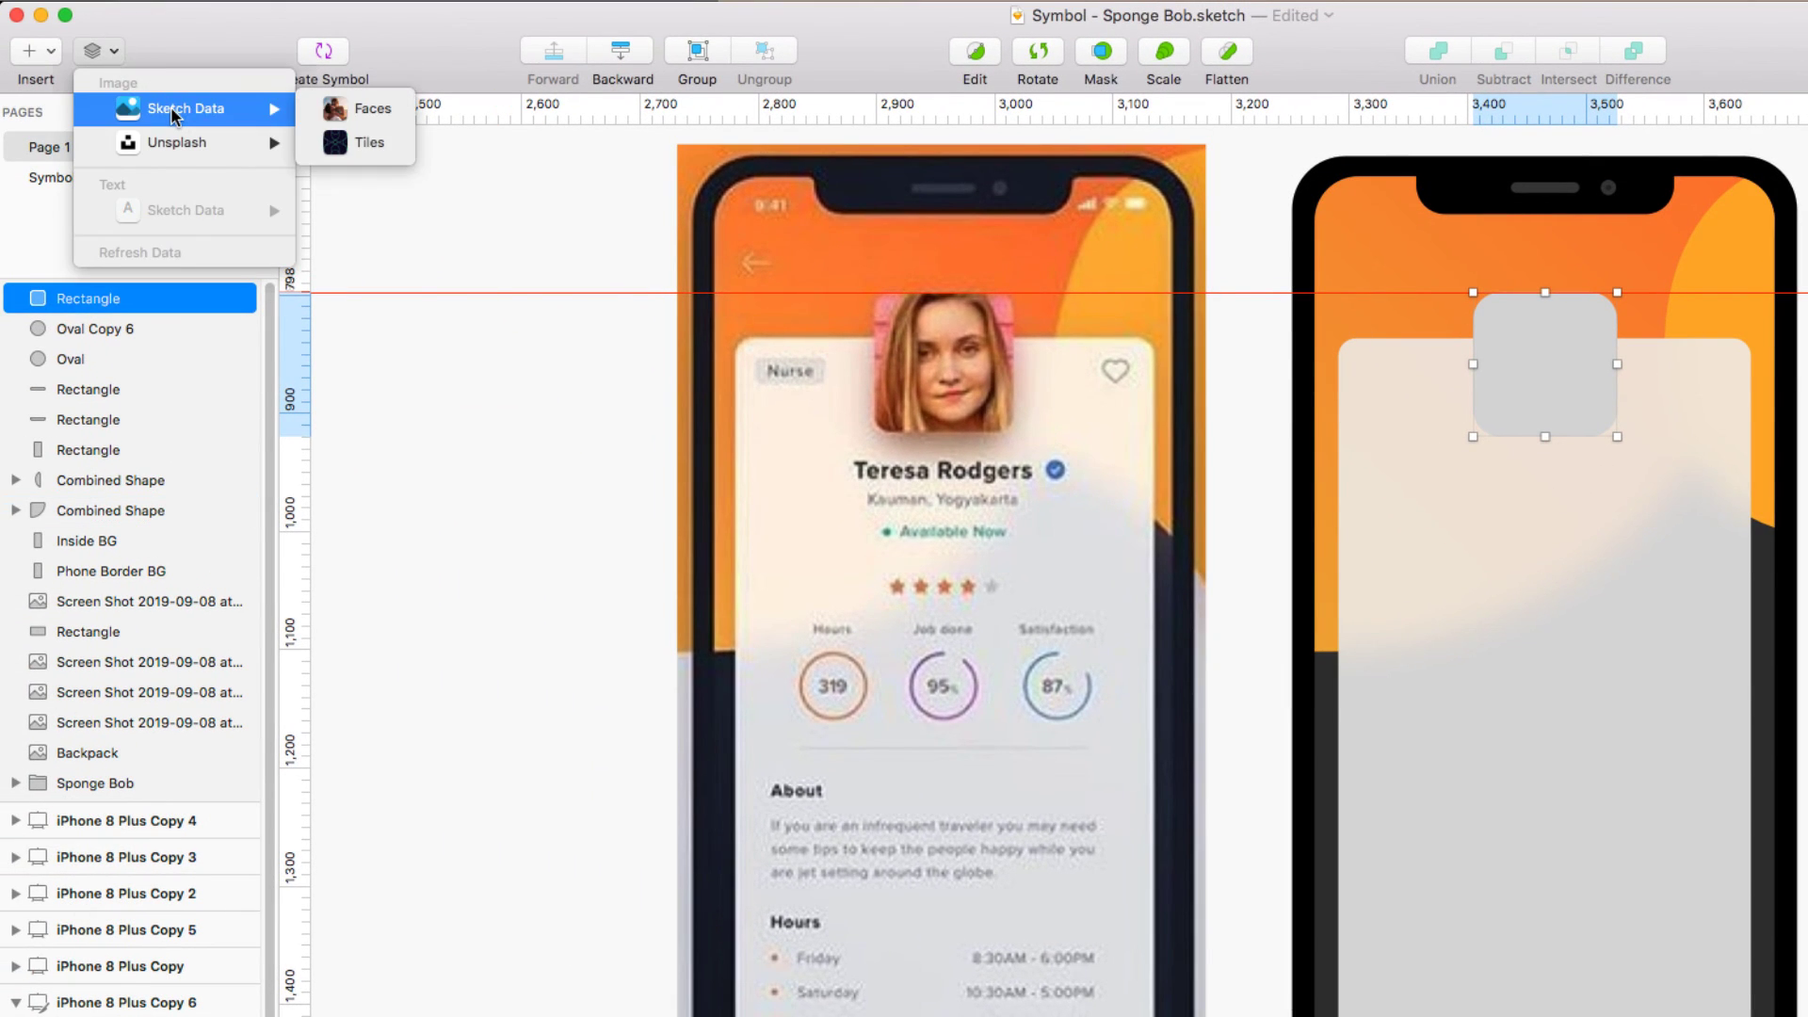
{"action": "left_click", "coordinate": [363, 105]}
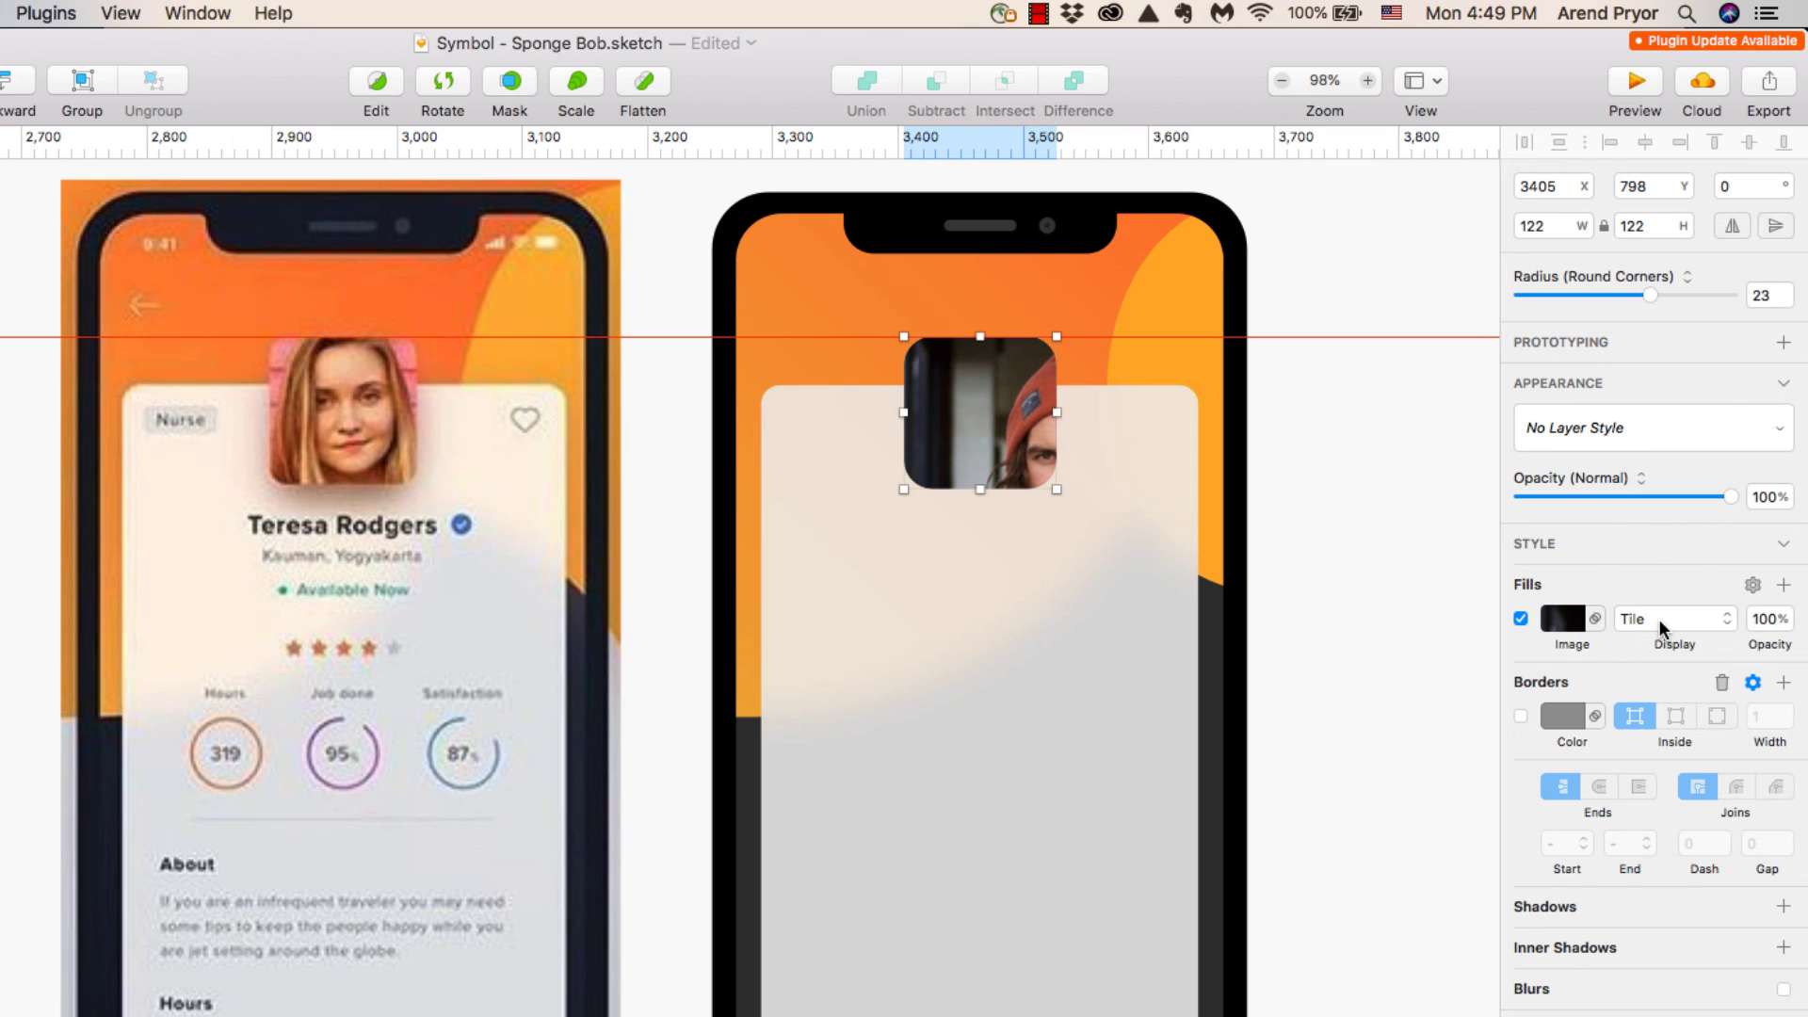
{"action": "left_click", "coordinate": [1661, 628]}
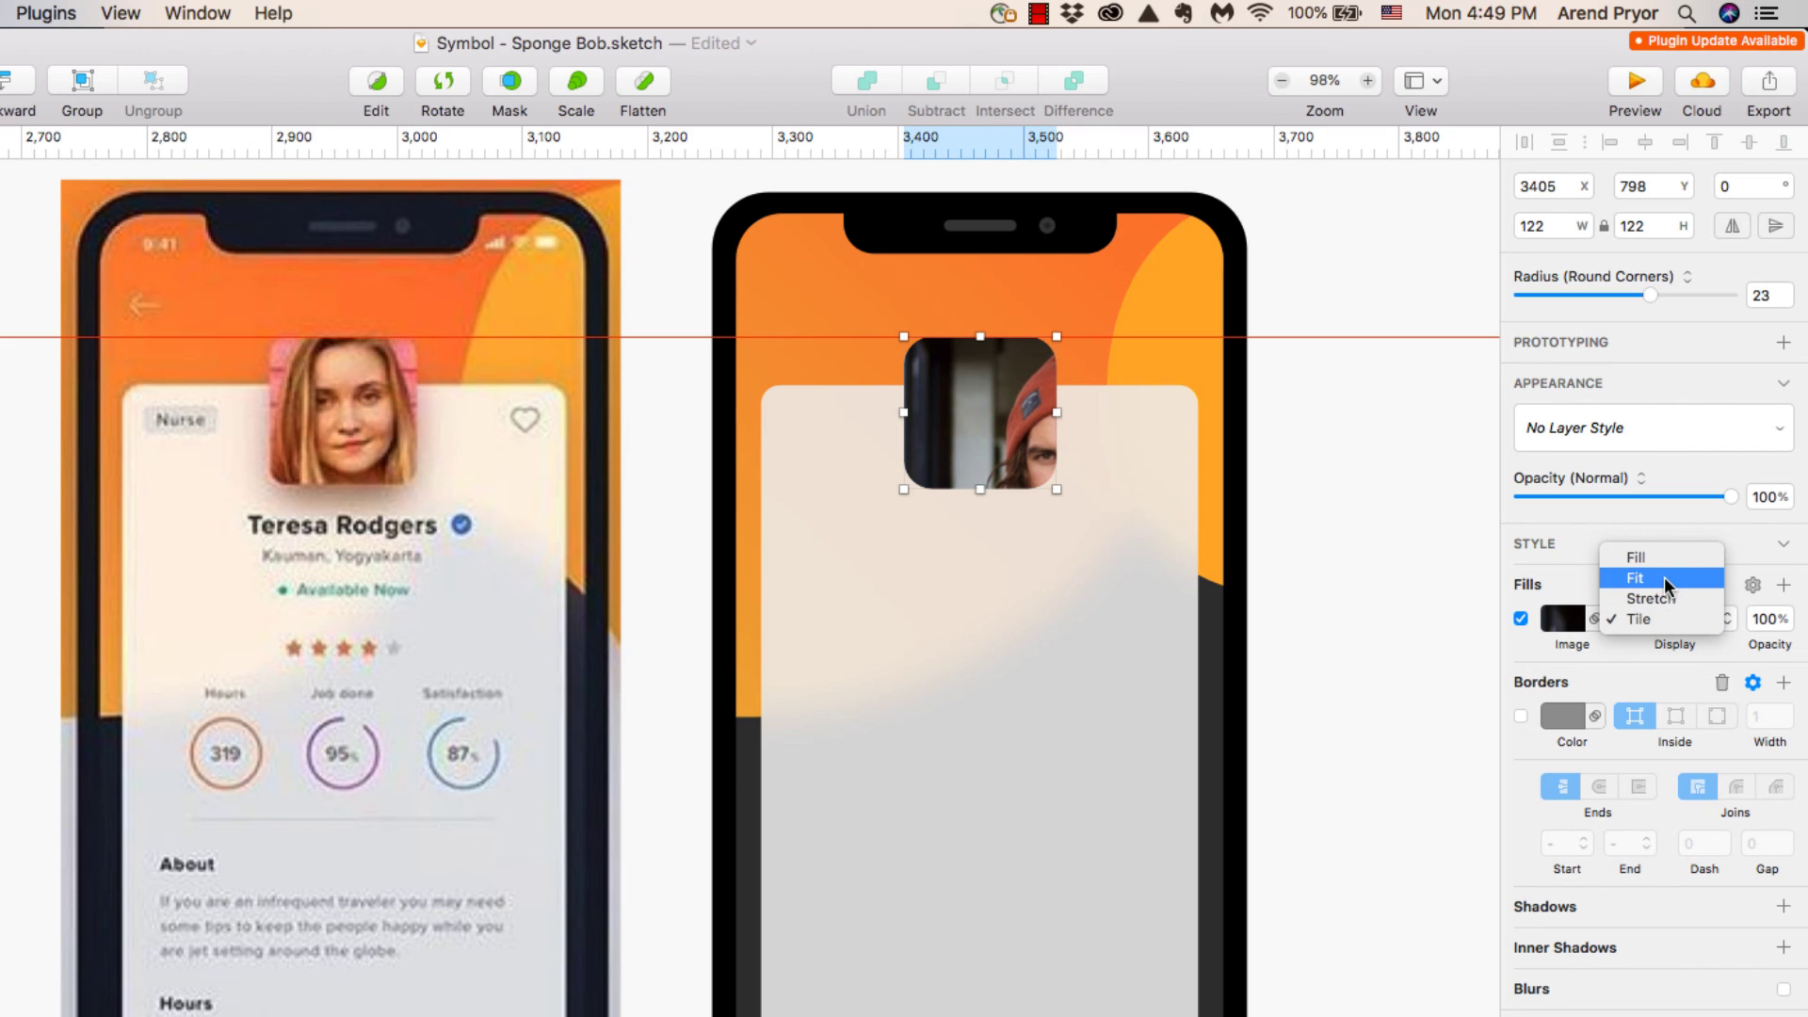
{"action": "left_click", "coordinate": [1663, 579]}
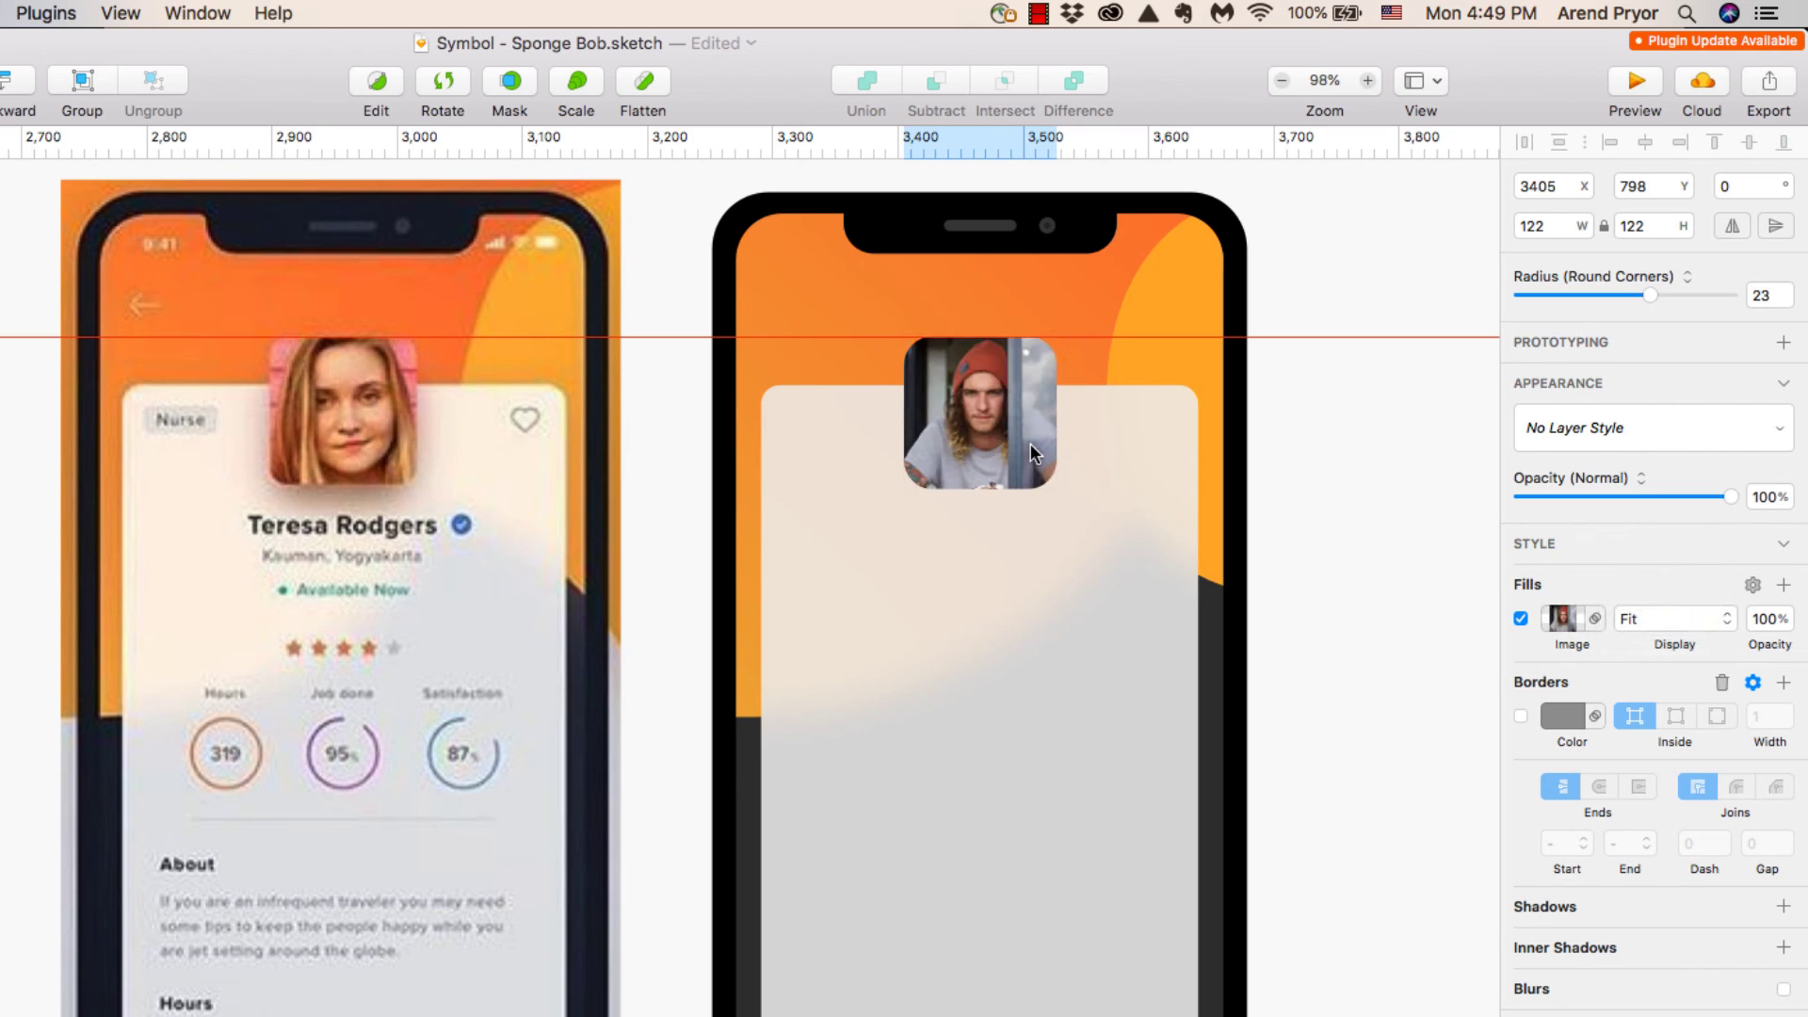
{"action": "left_click", "coordinate": [1353, 549]}
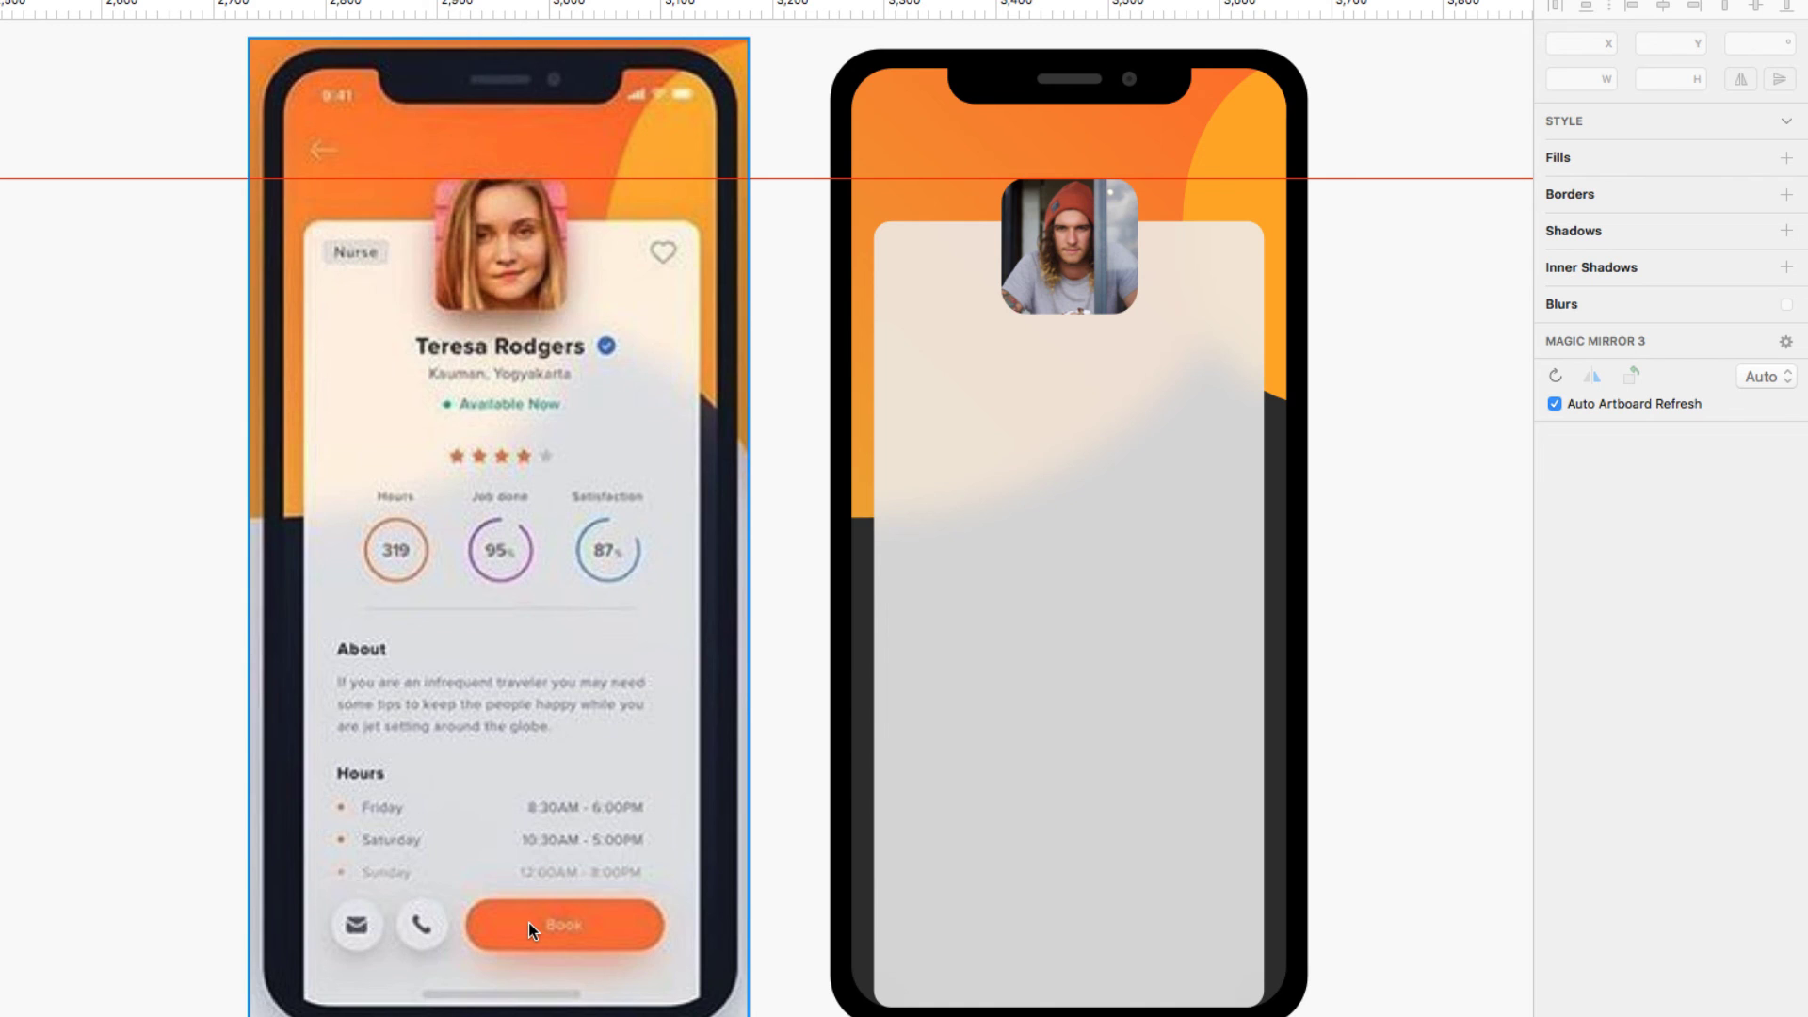
Step: Add vertical guides at 2926 and 3104 along the reference's Book button edges and draw a 178 × 51 rectangle between them
{"action": "left_click", "coordinate": [466, 7]}
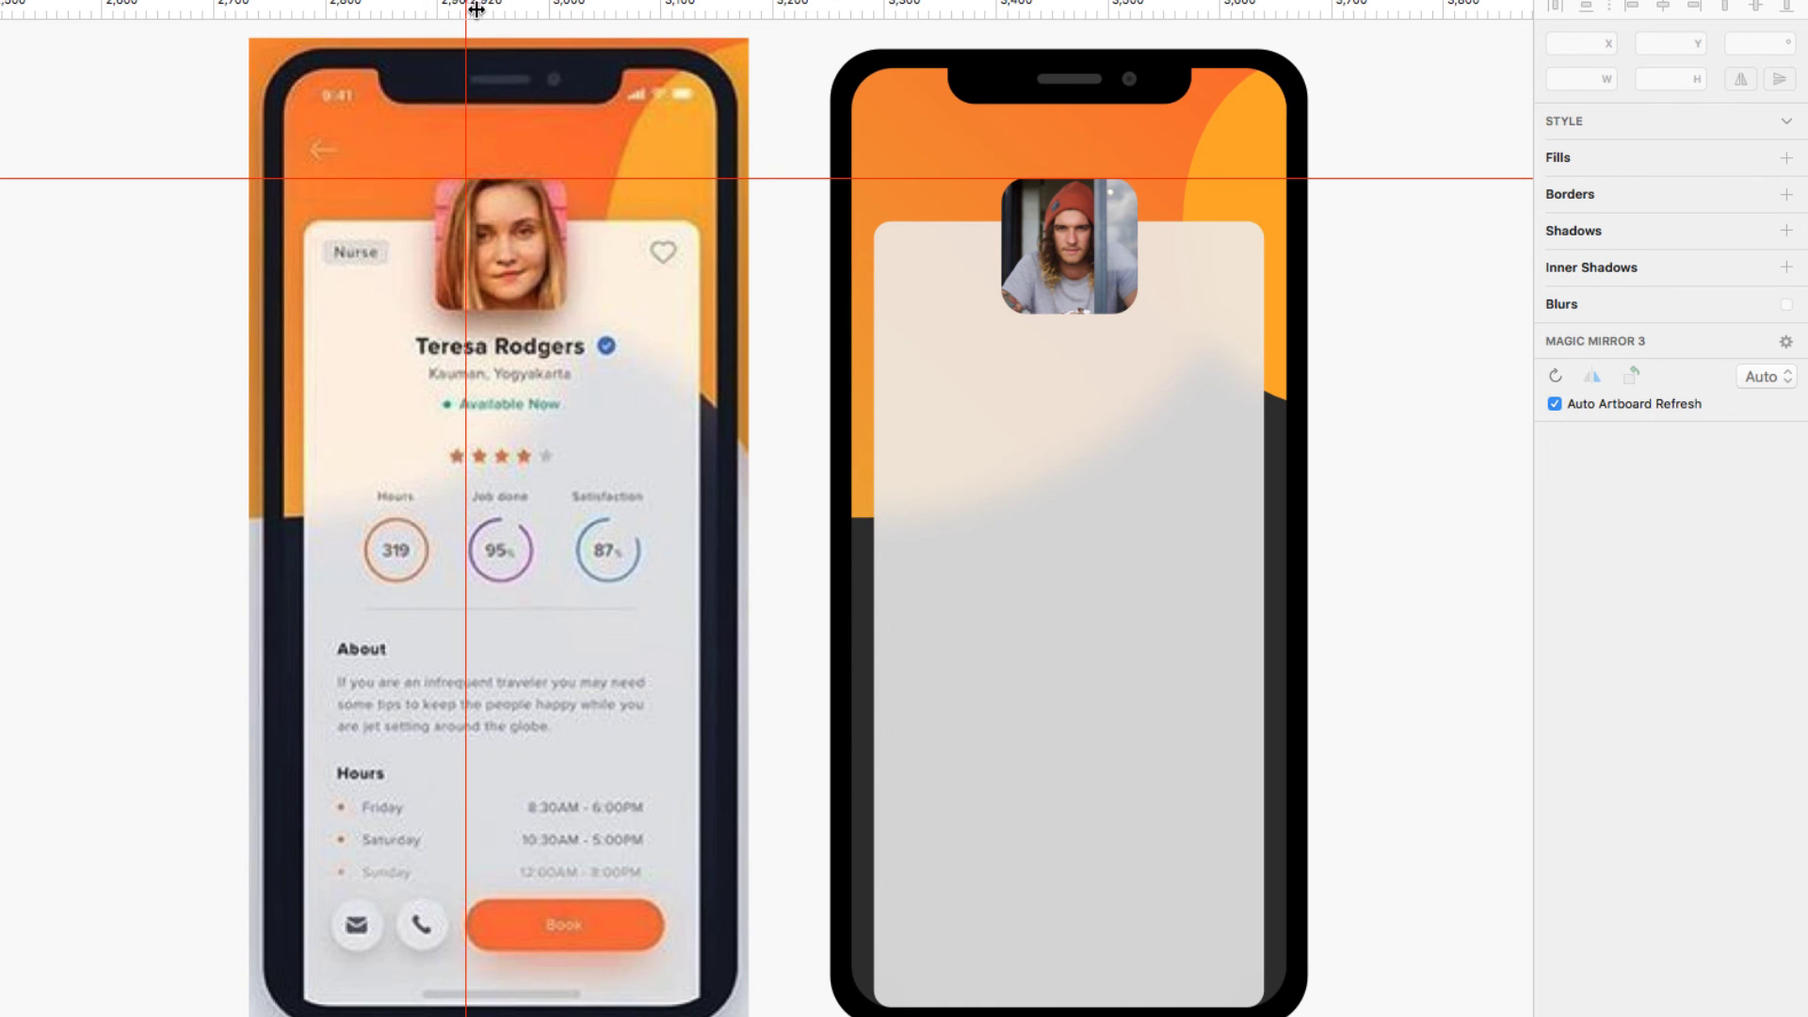
{"action": "left_click", "coordinate": [665, 10]}
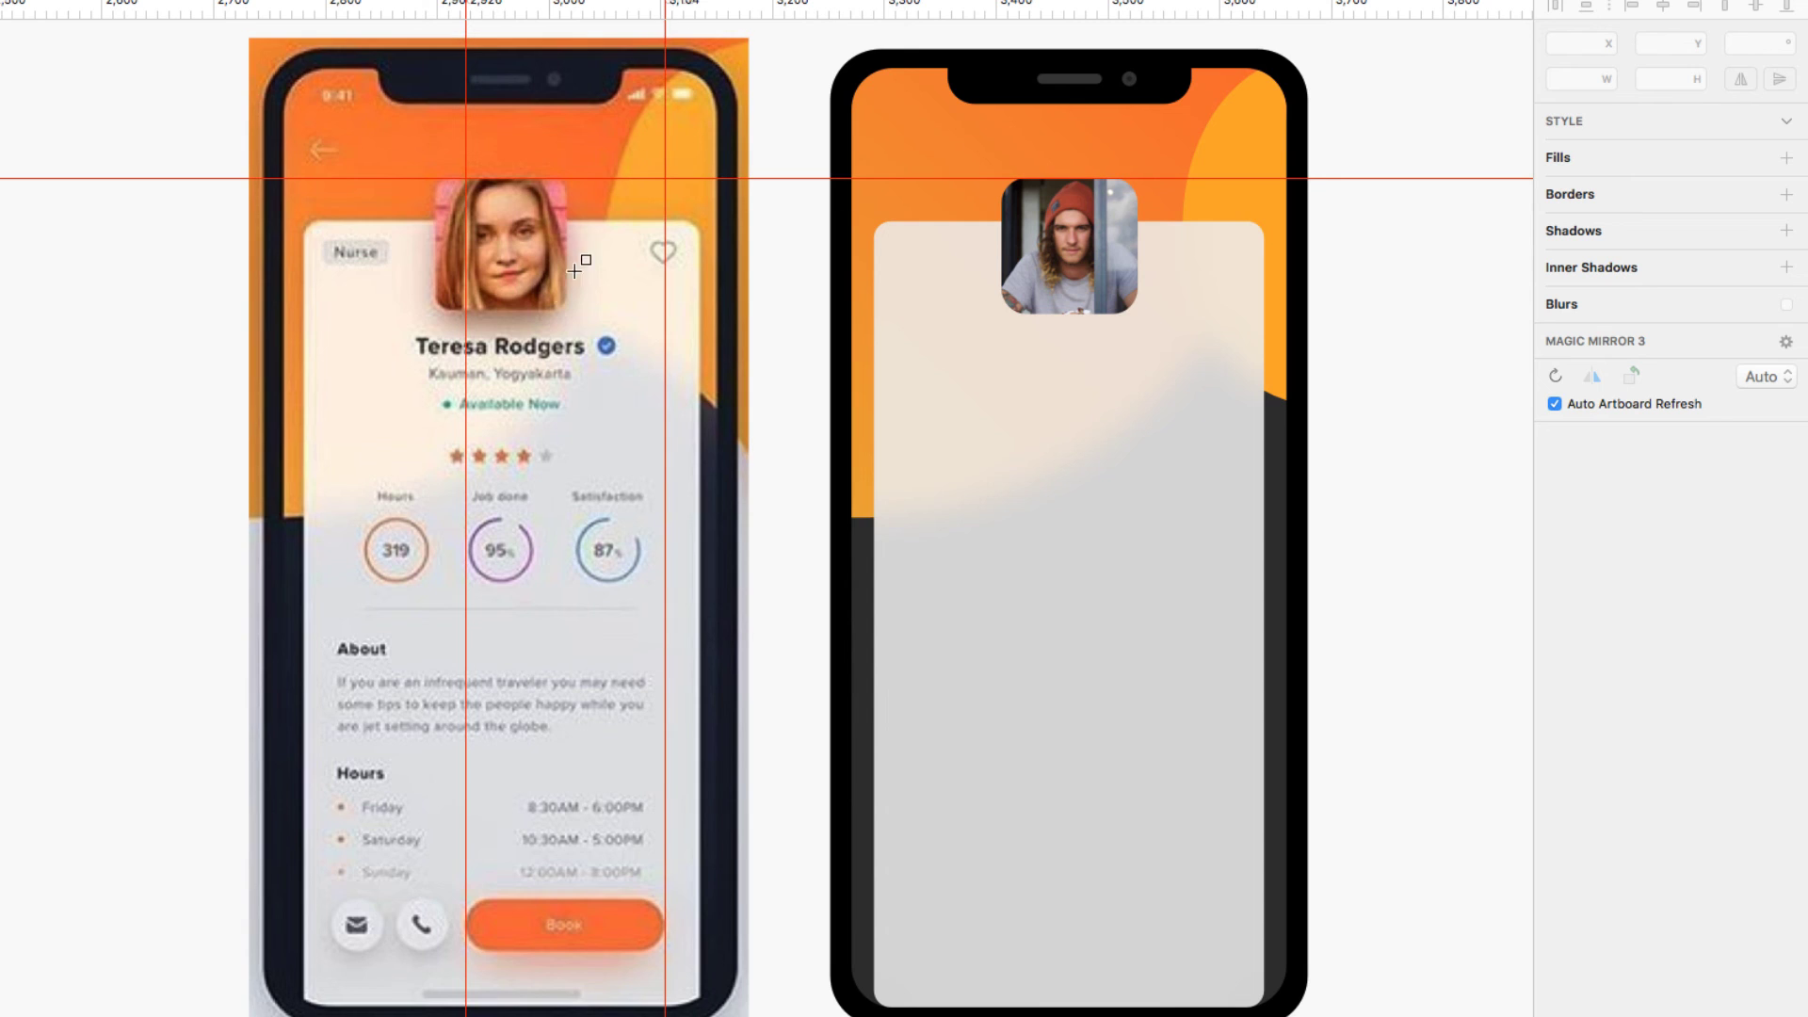
{"action": "left_click_drag", "start_coordinate": [471, 803], "coordinate": [660, 861]}
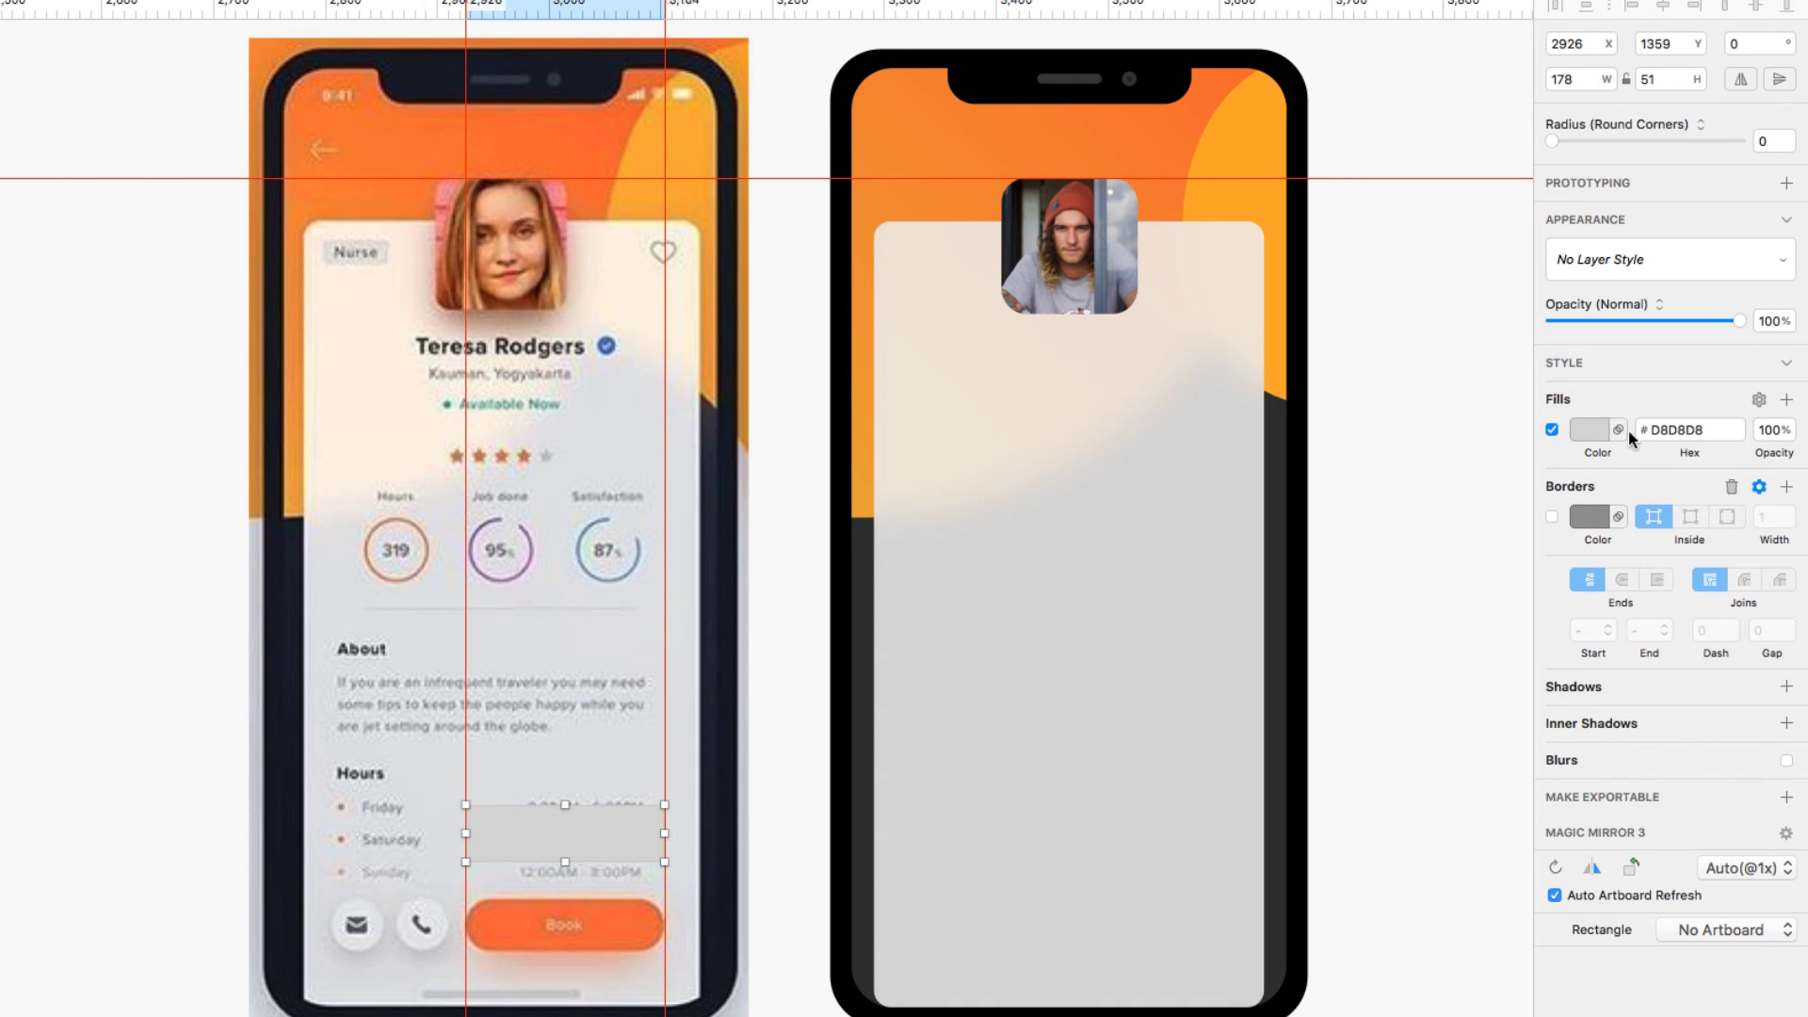
Step: Fill the button rectangle with red FB4646 and round its corners fully to 25.5
{"action": "left_click", "coordinate": [1596, 430]}
{"action": "left_click", "coordinate": [1720, 540]}
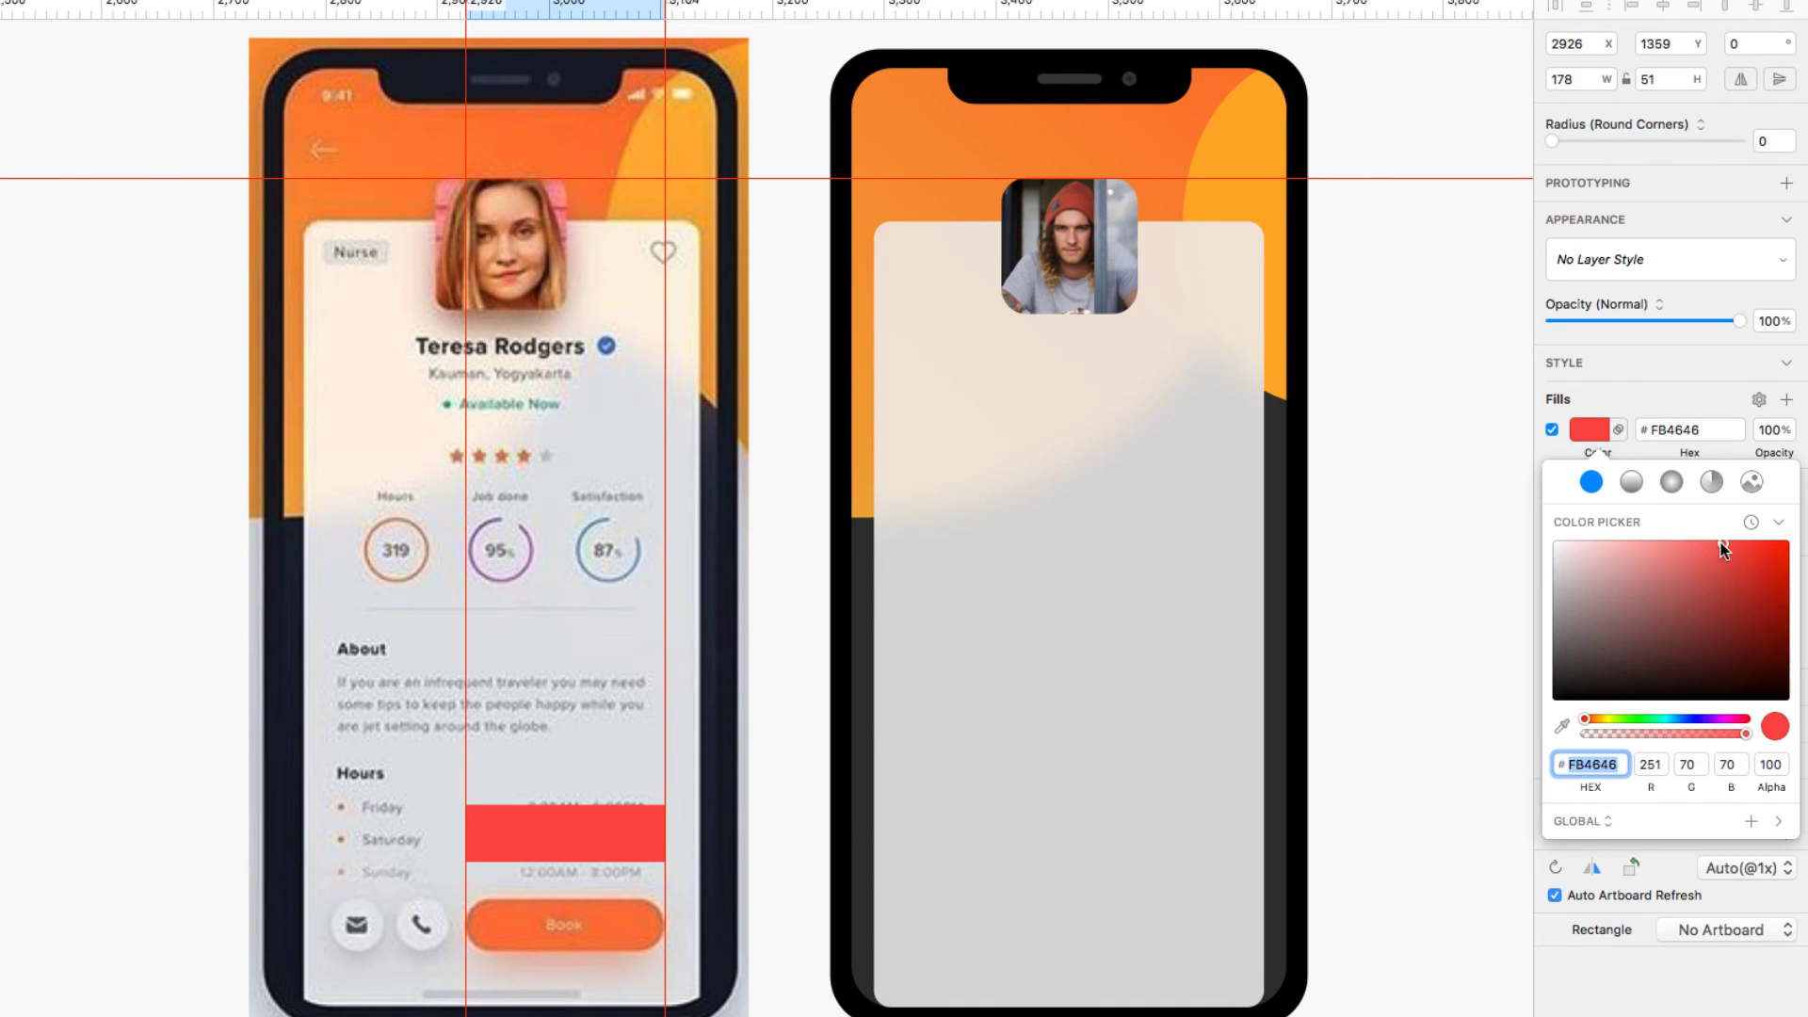
{"action": "left_click", "coordinate": [1552, 141]}
{"action": "left_click_drag", "start_coordinate": [1624, 142], "coordinate": [1748, 164]}
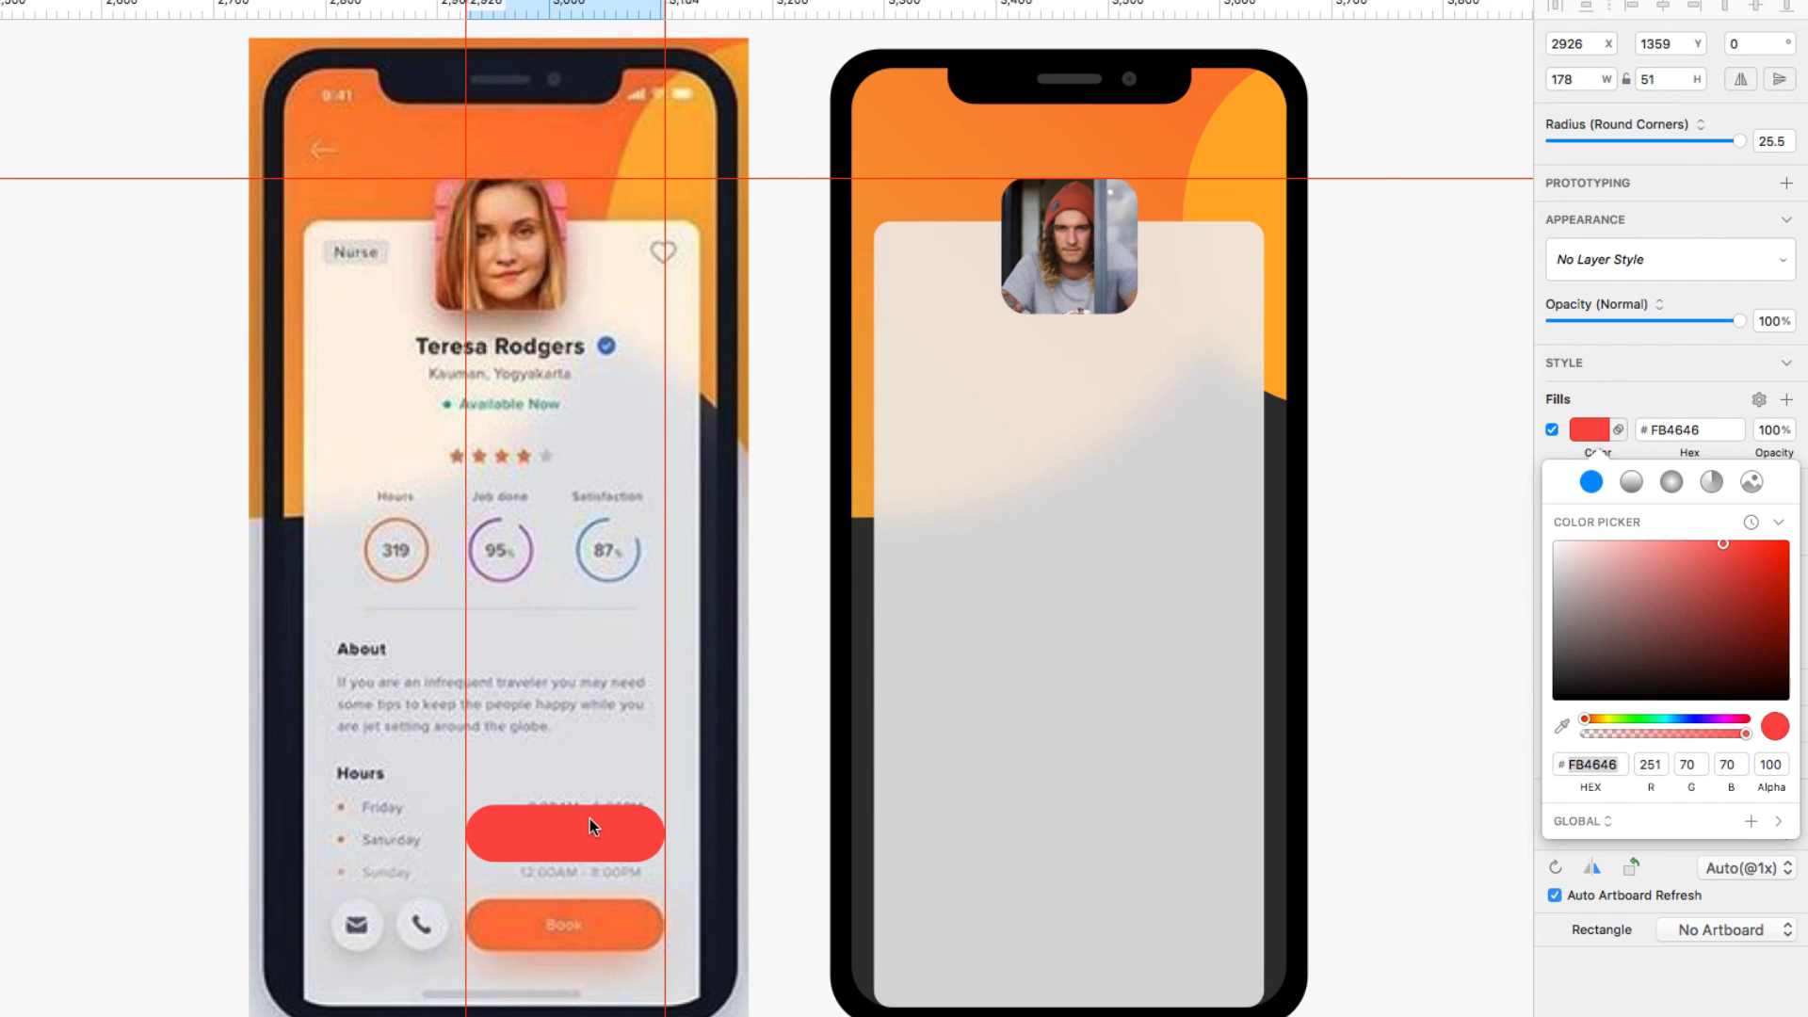
Step: Place the button on the mockup card at X 3438, Y 1438, 46 high, and fill it with FD783D sampled from the reference's Book button
{"action": "left_click_drag", "start_coordinate": [566, 805], "coordinate": [1128, 913]}
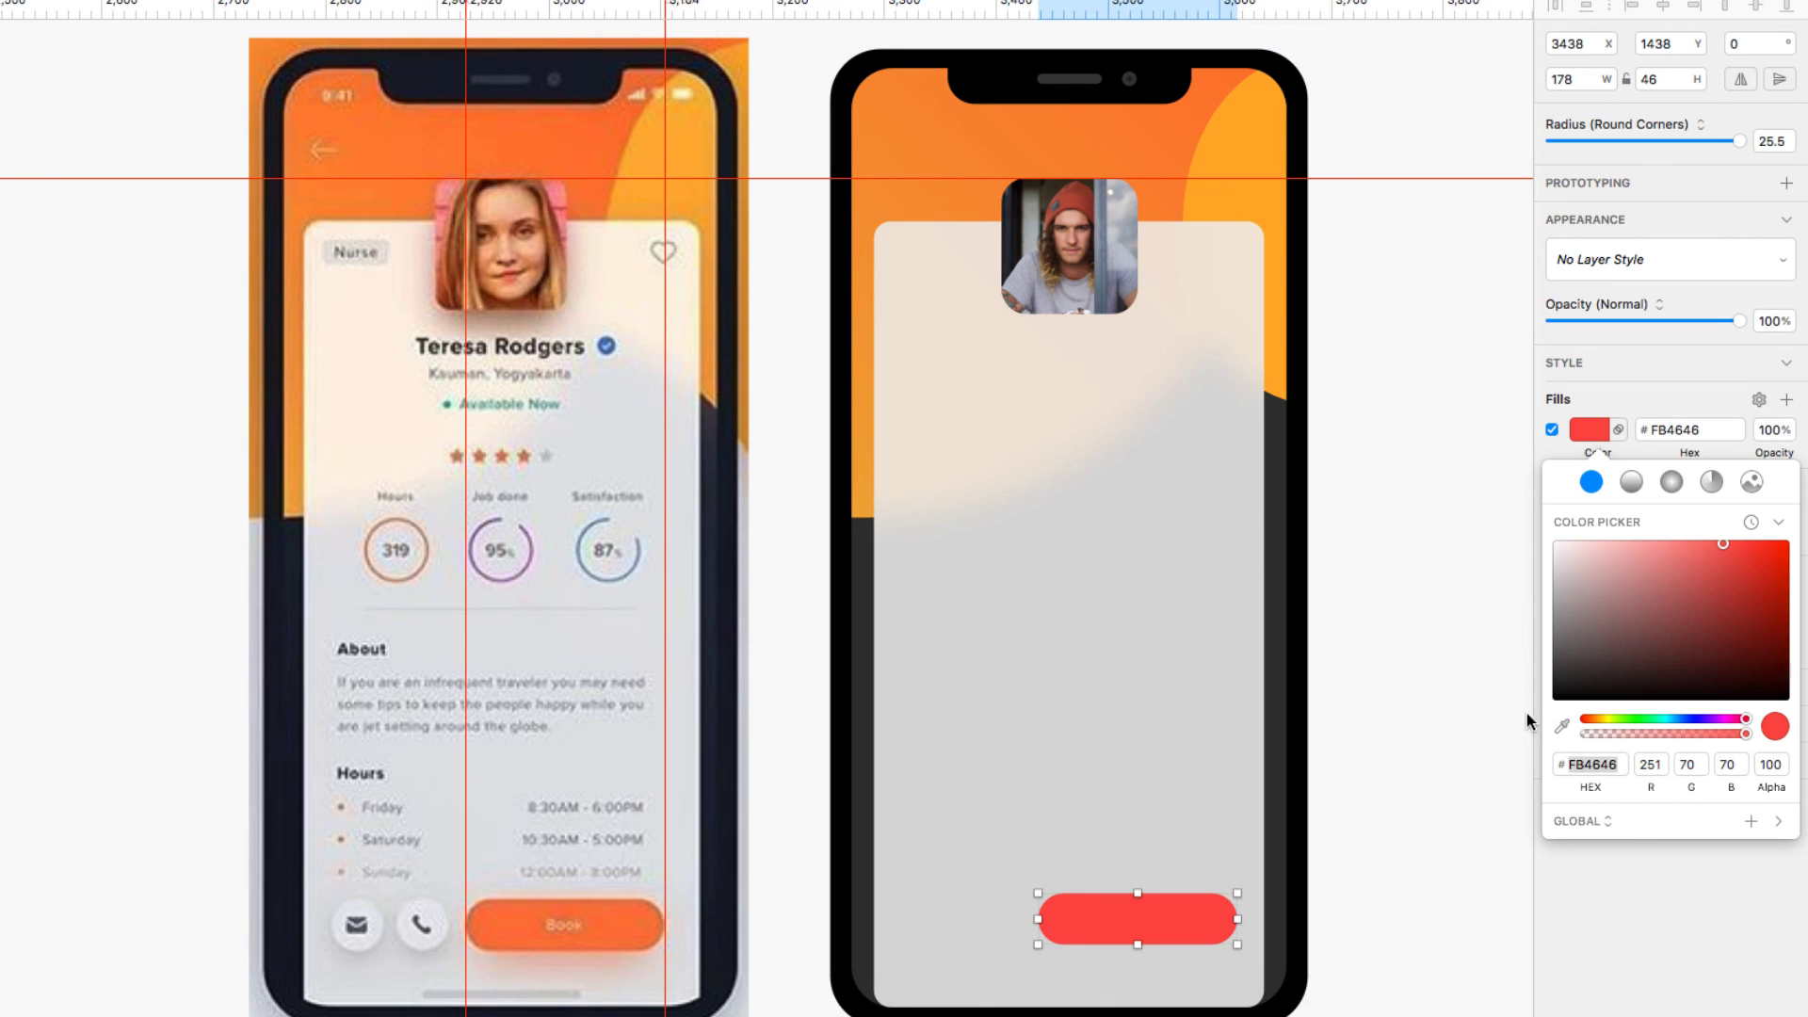
{"action": "left_click", "coordinate": [1560, 728]}
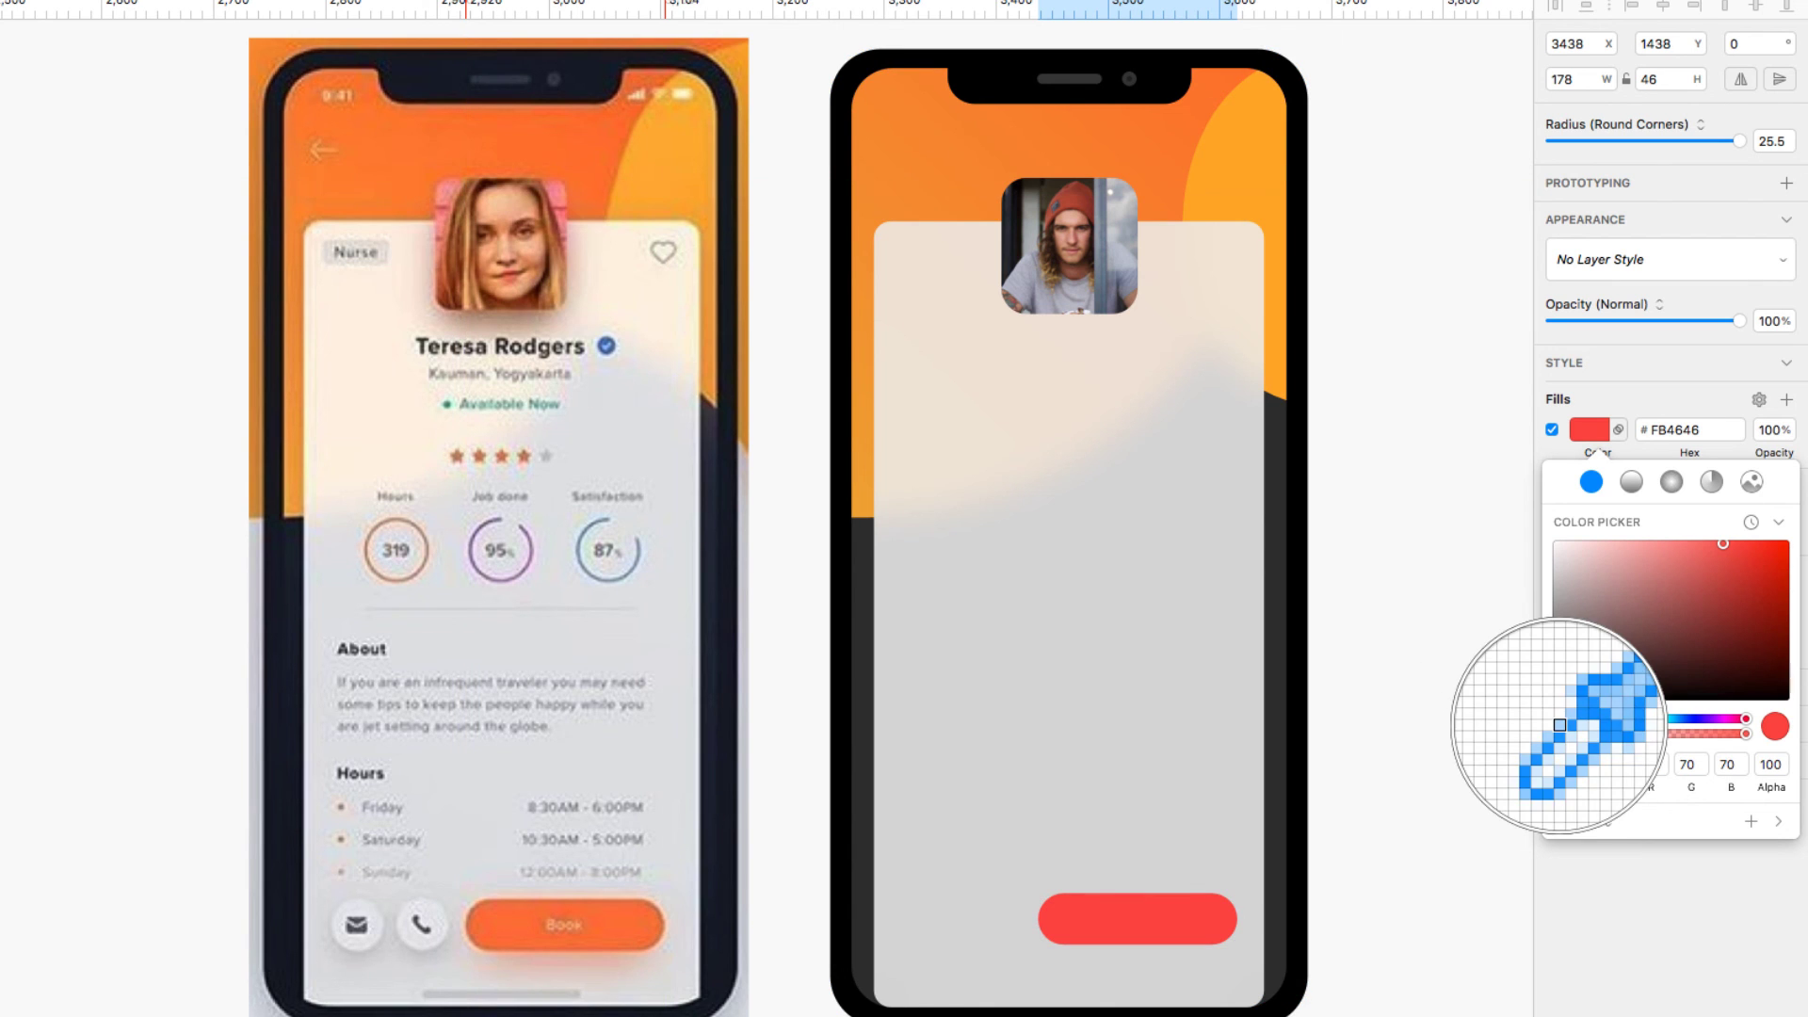
{"action": "left_click", "coordinate": [623, 925]}
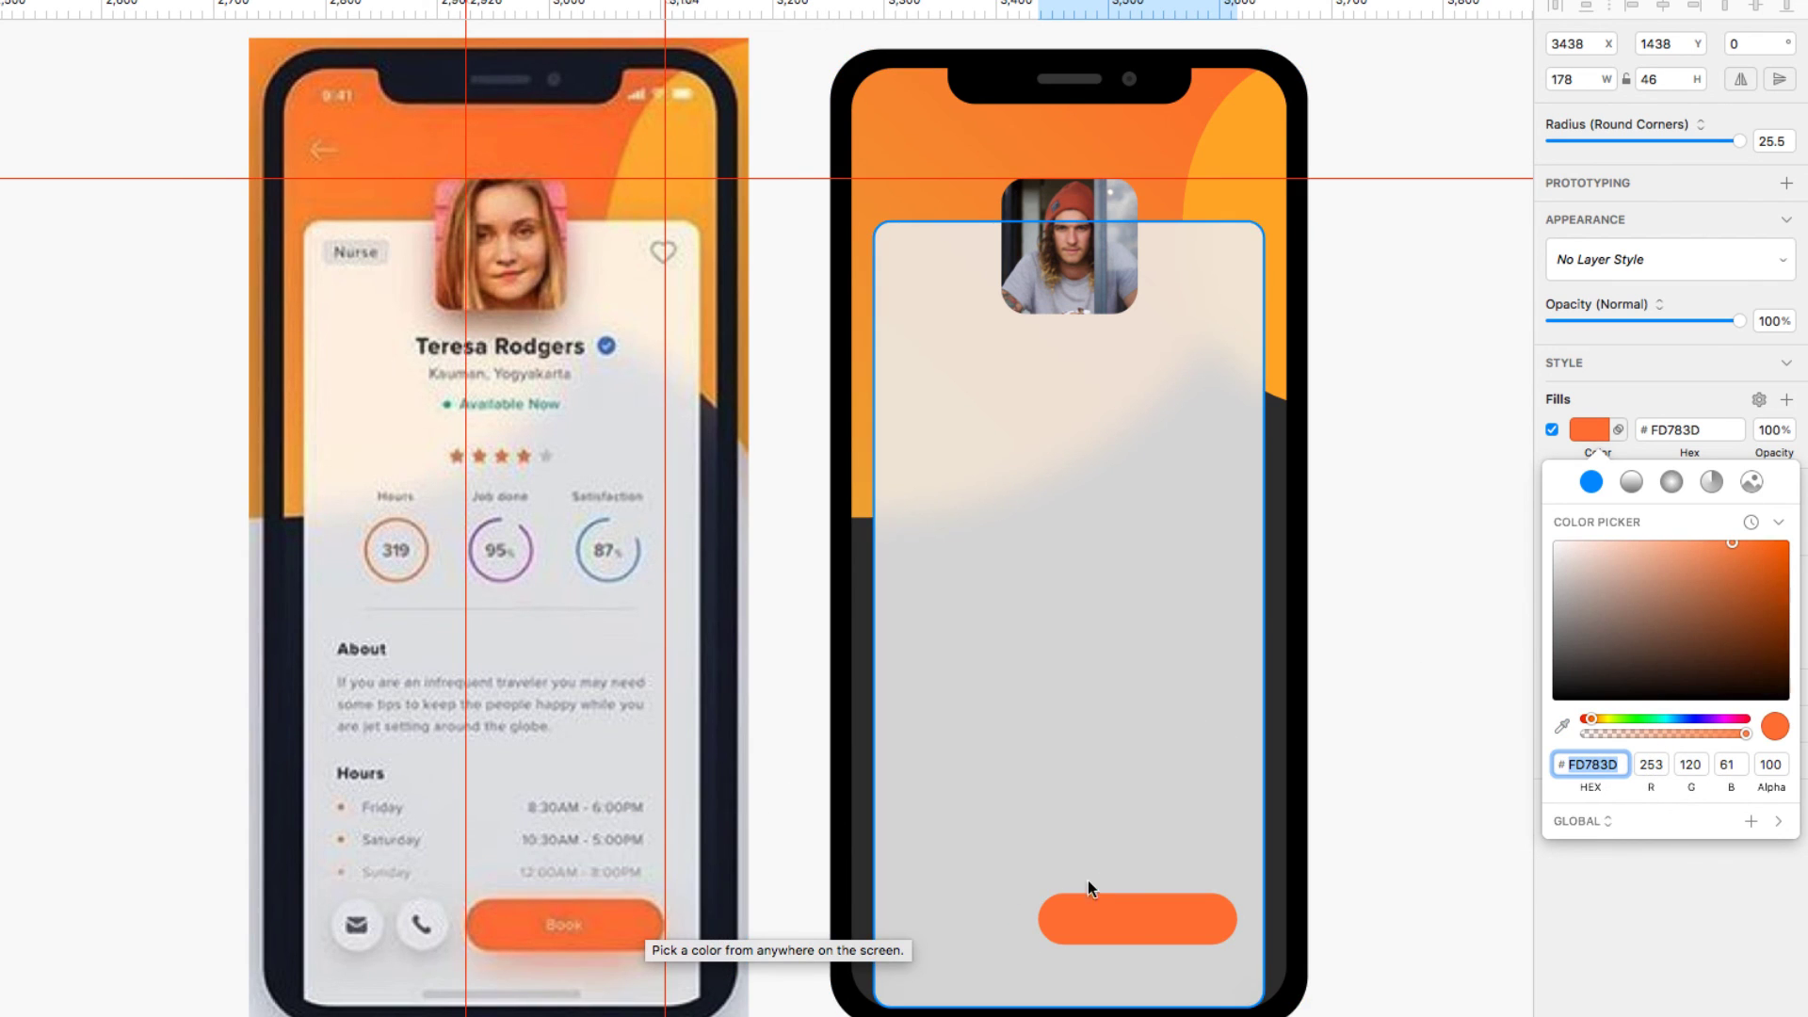
Step: Remove all vertical and horizontal guides from the canvas and clear the selection
{"action": "left_click", "coordinate": [1104, 828]}
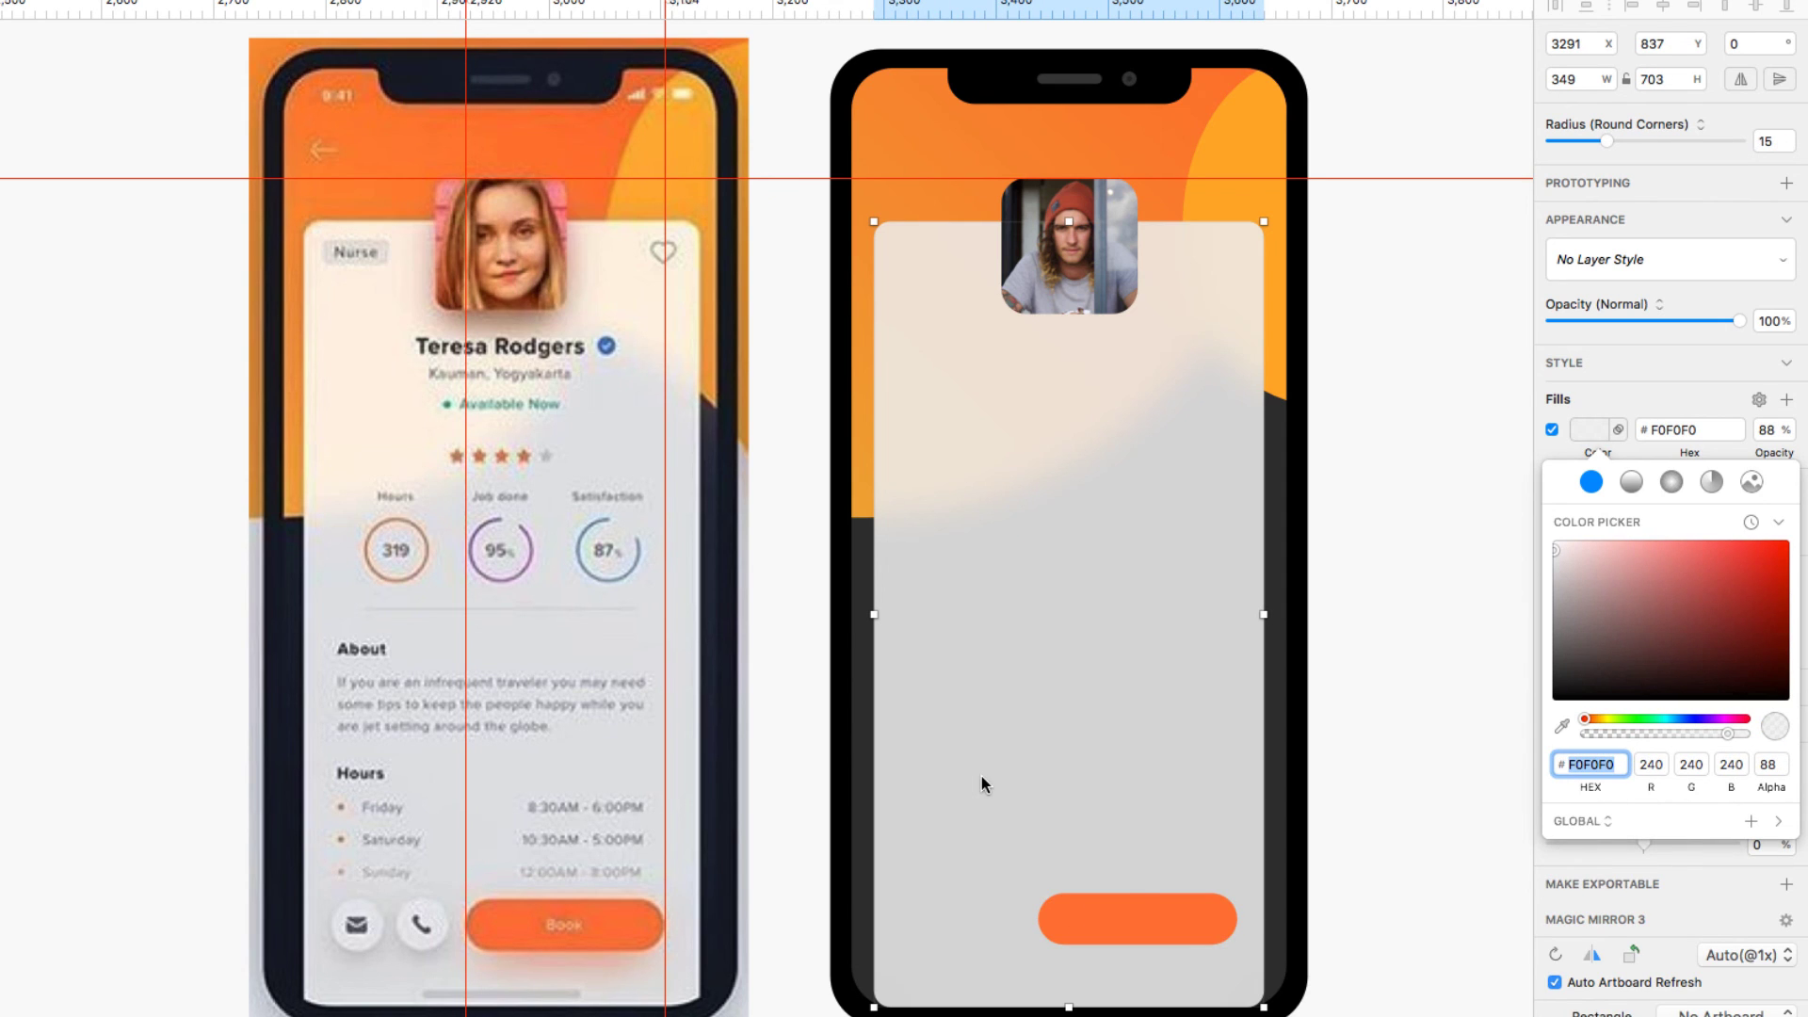
{"action": "right_click", "coordinate": [463, 9]}
{"action": "left_click", "coordinate": [496, 146]}
{"action": "right_click", "coordinate": [4, 175]}
{"action": "left_click", "coordinate": [19, 323]}
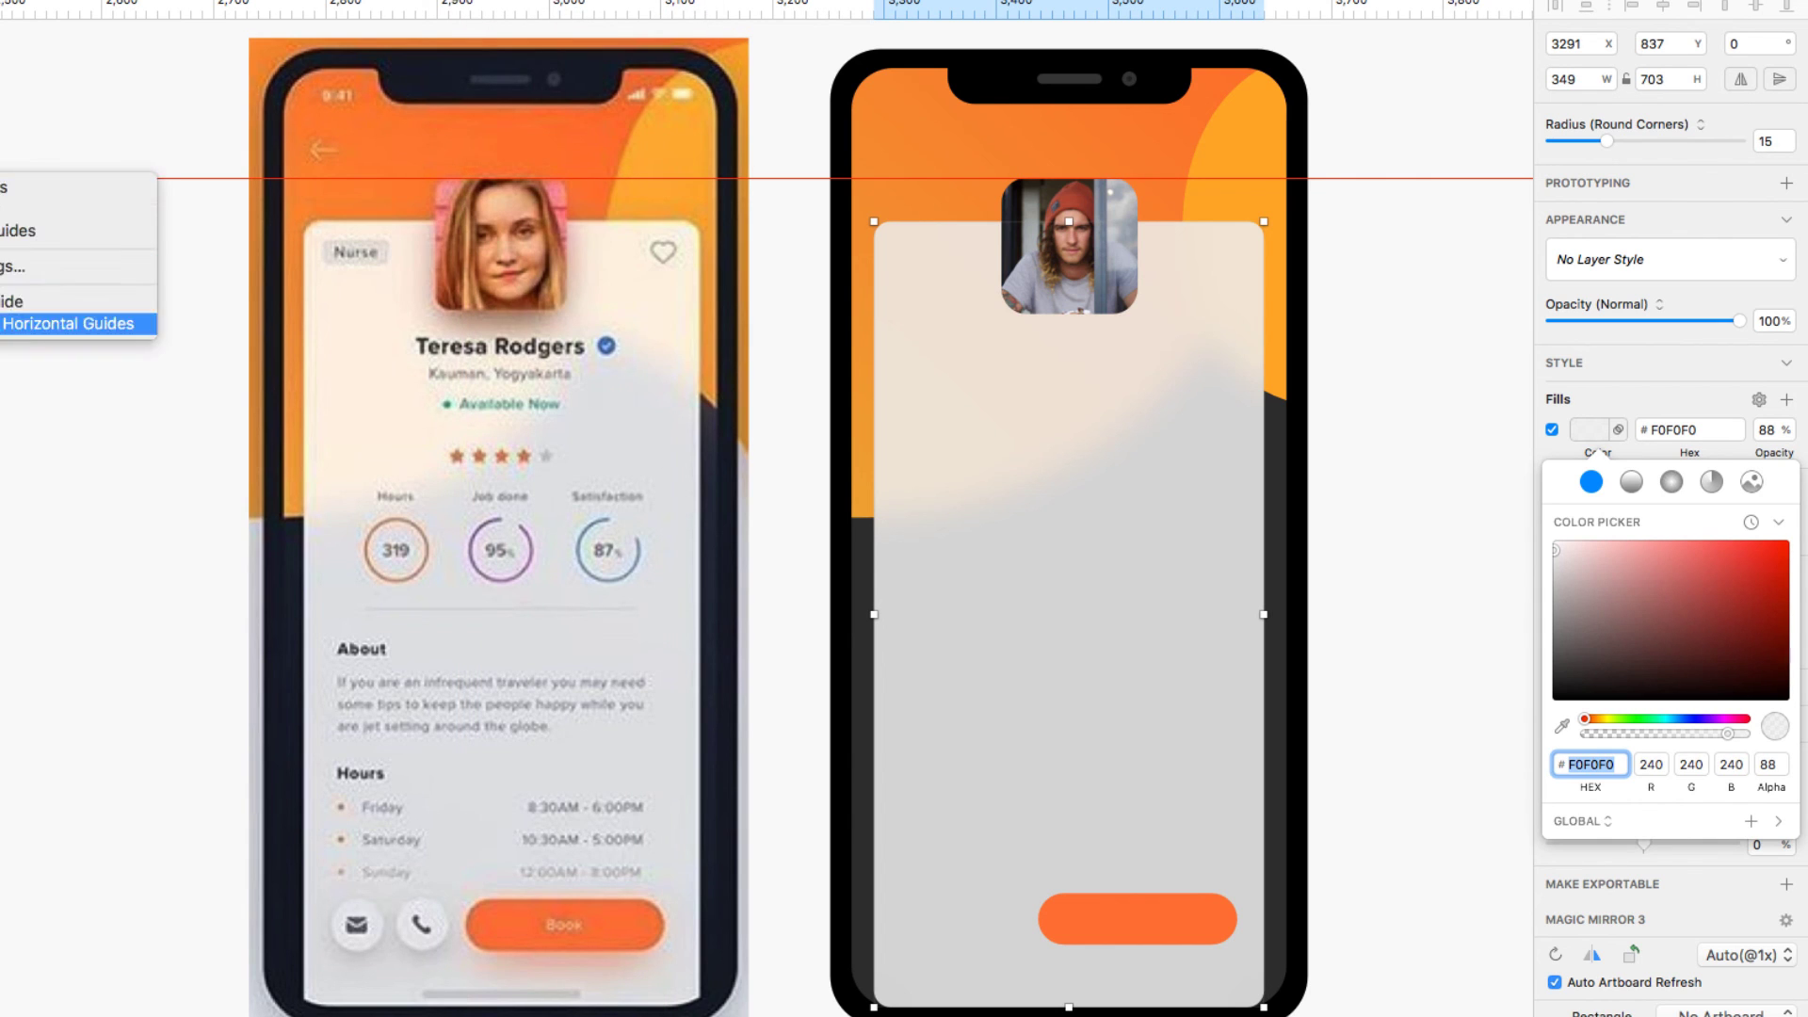
{"action": "left_click", "coordinate": [796, 285]}
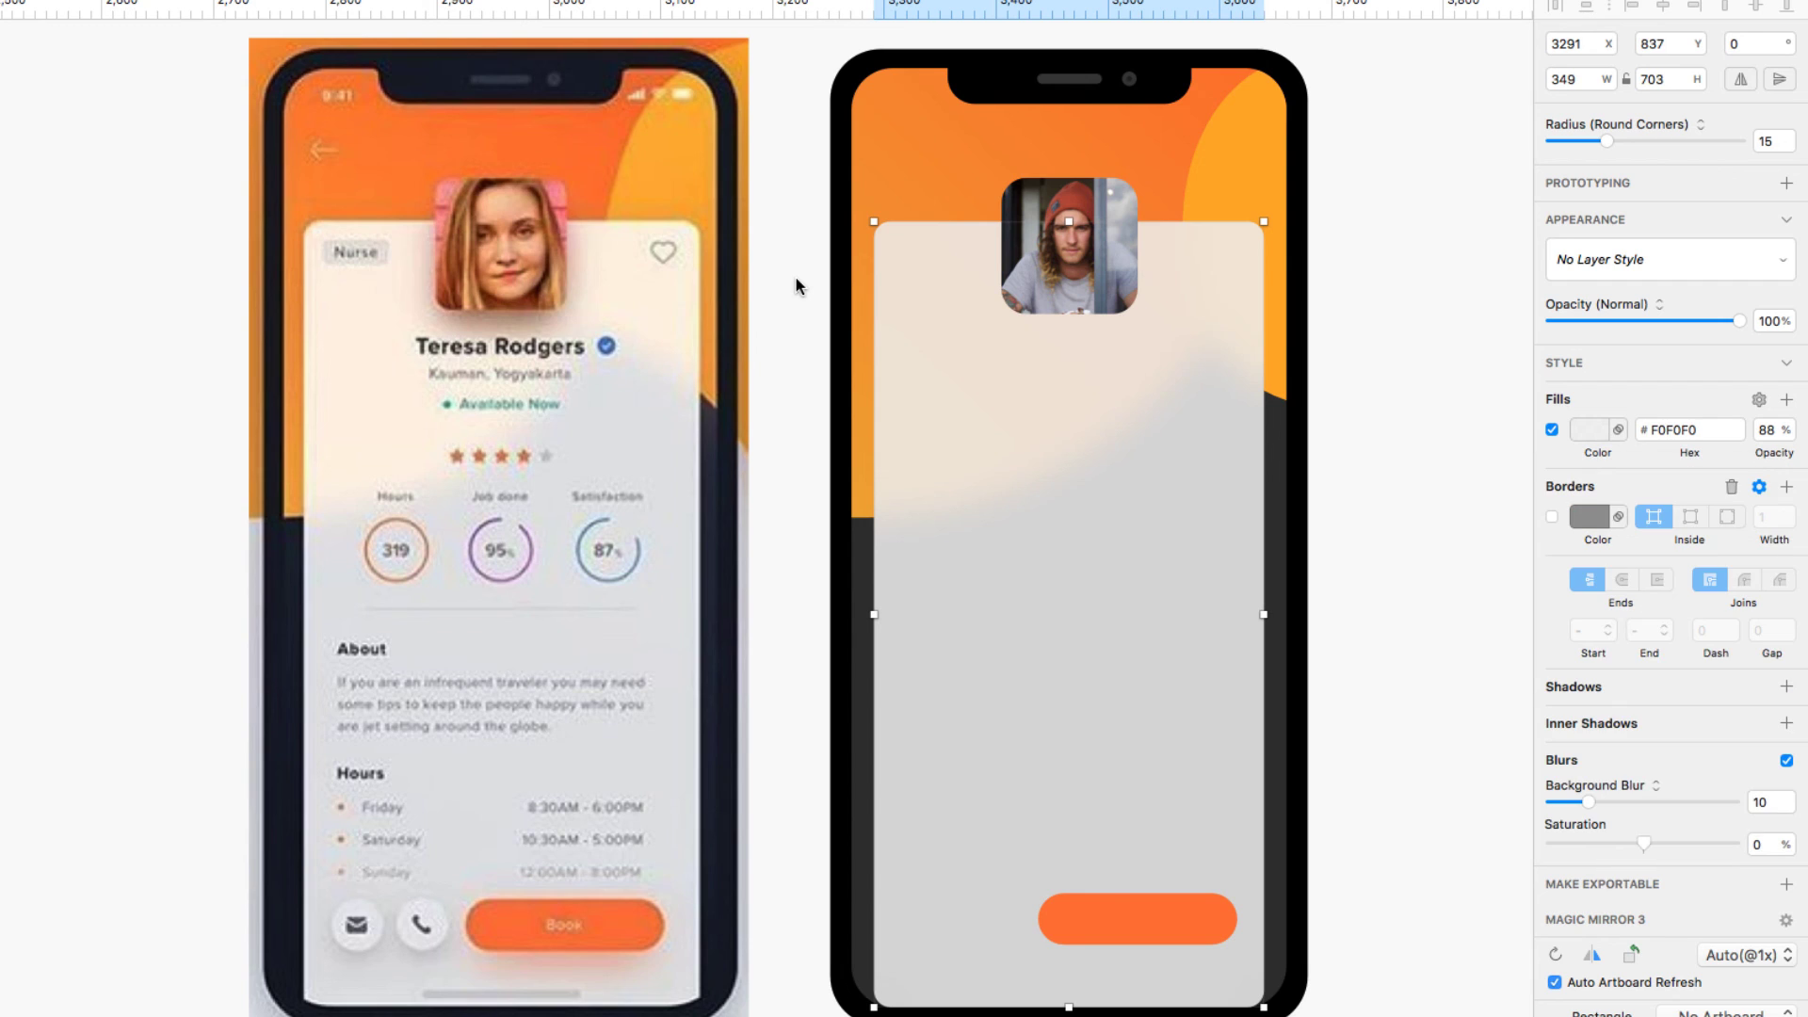
{"action": "left_click", "coordinate": [795, 286]}
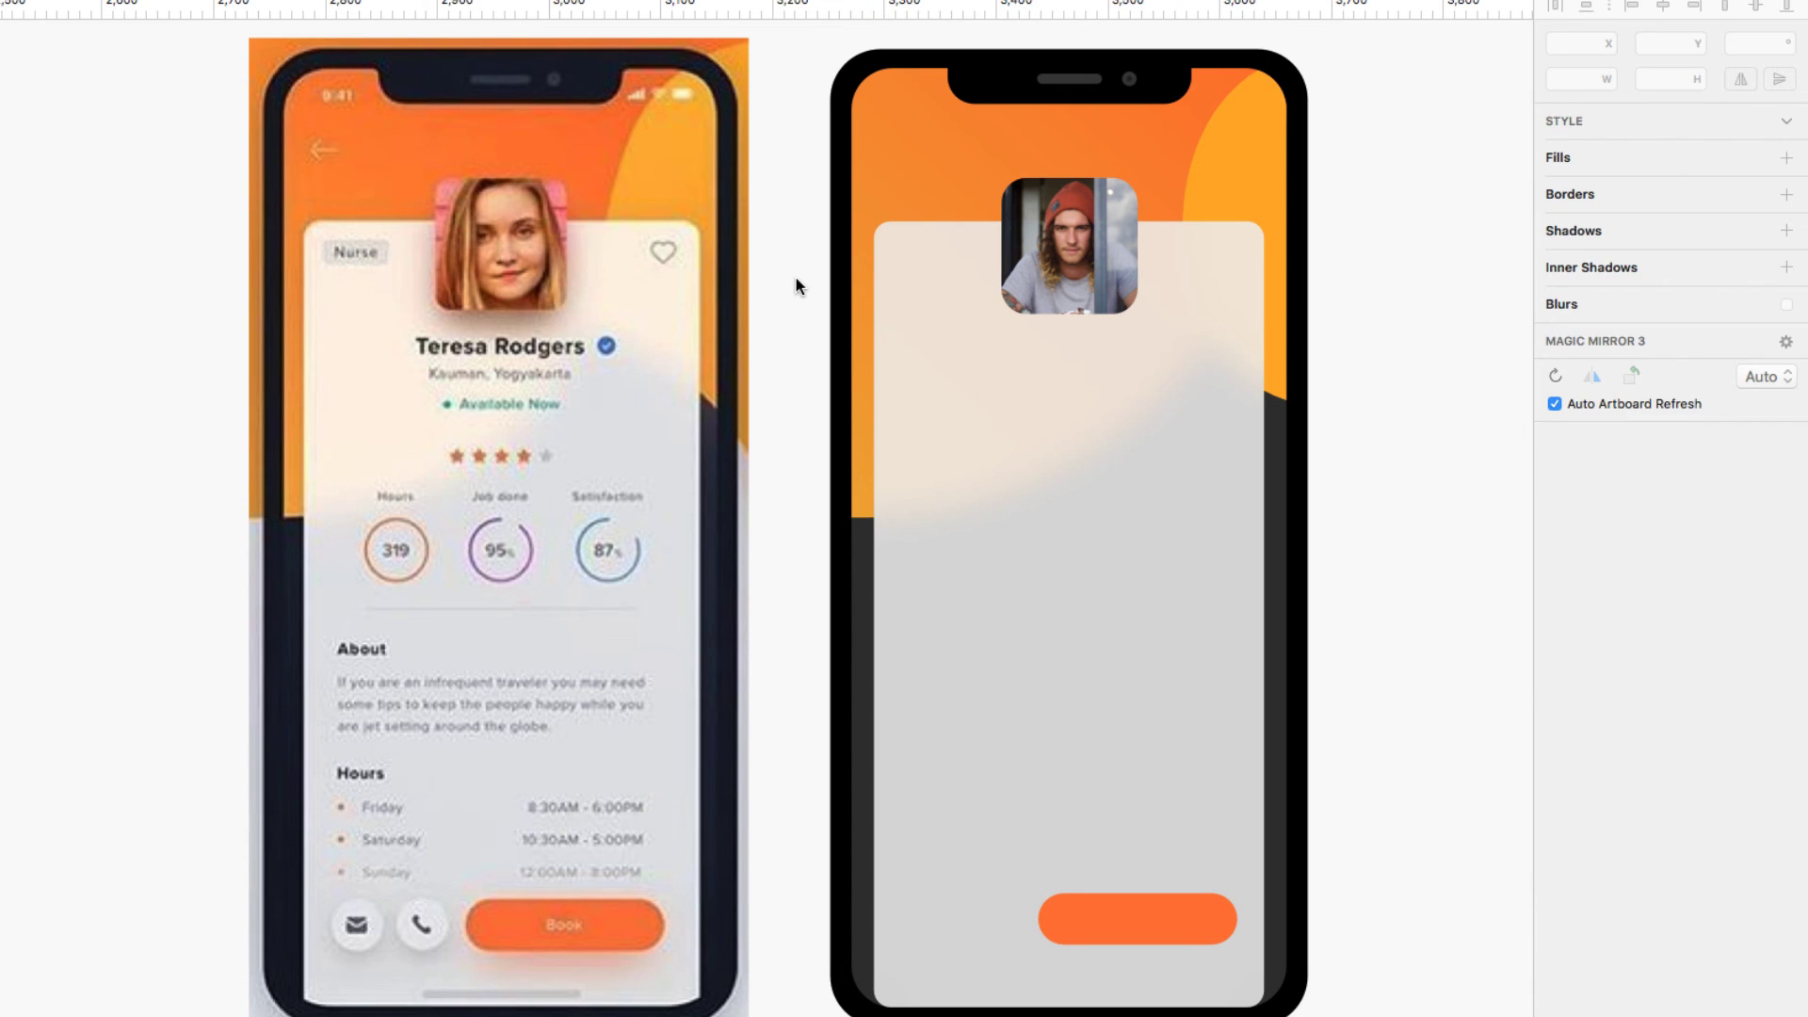